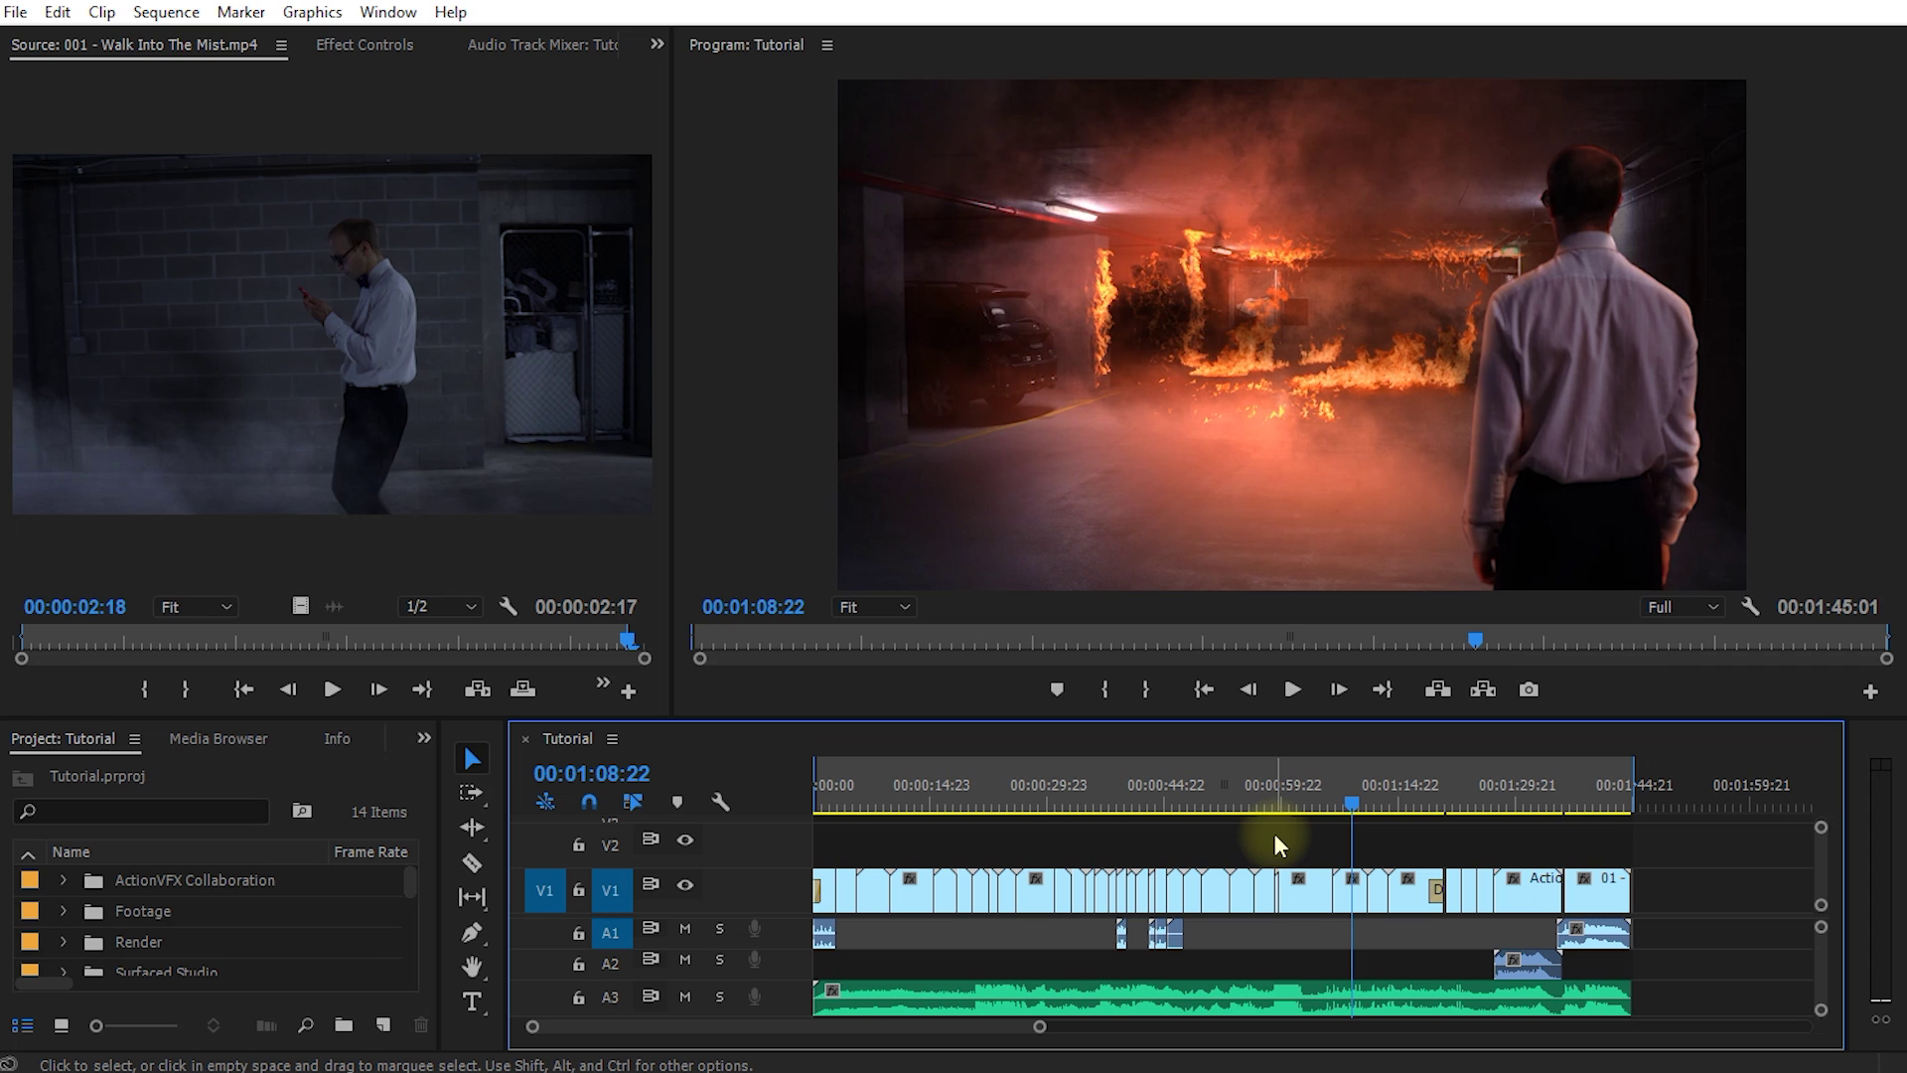
Open the Lumetri Scopes, then move and shrink their floating window so most of the program preview stays uncovered.
click(387, 12)
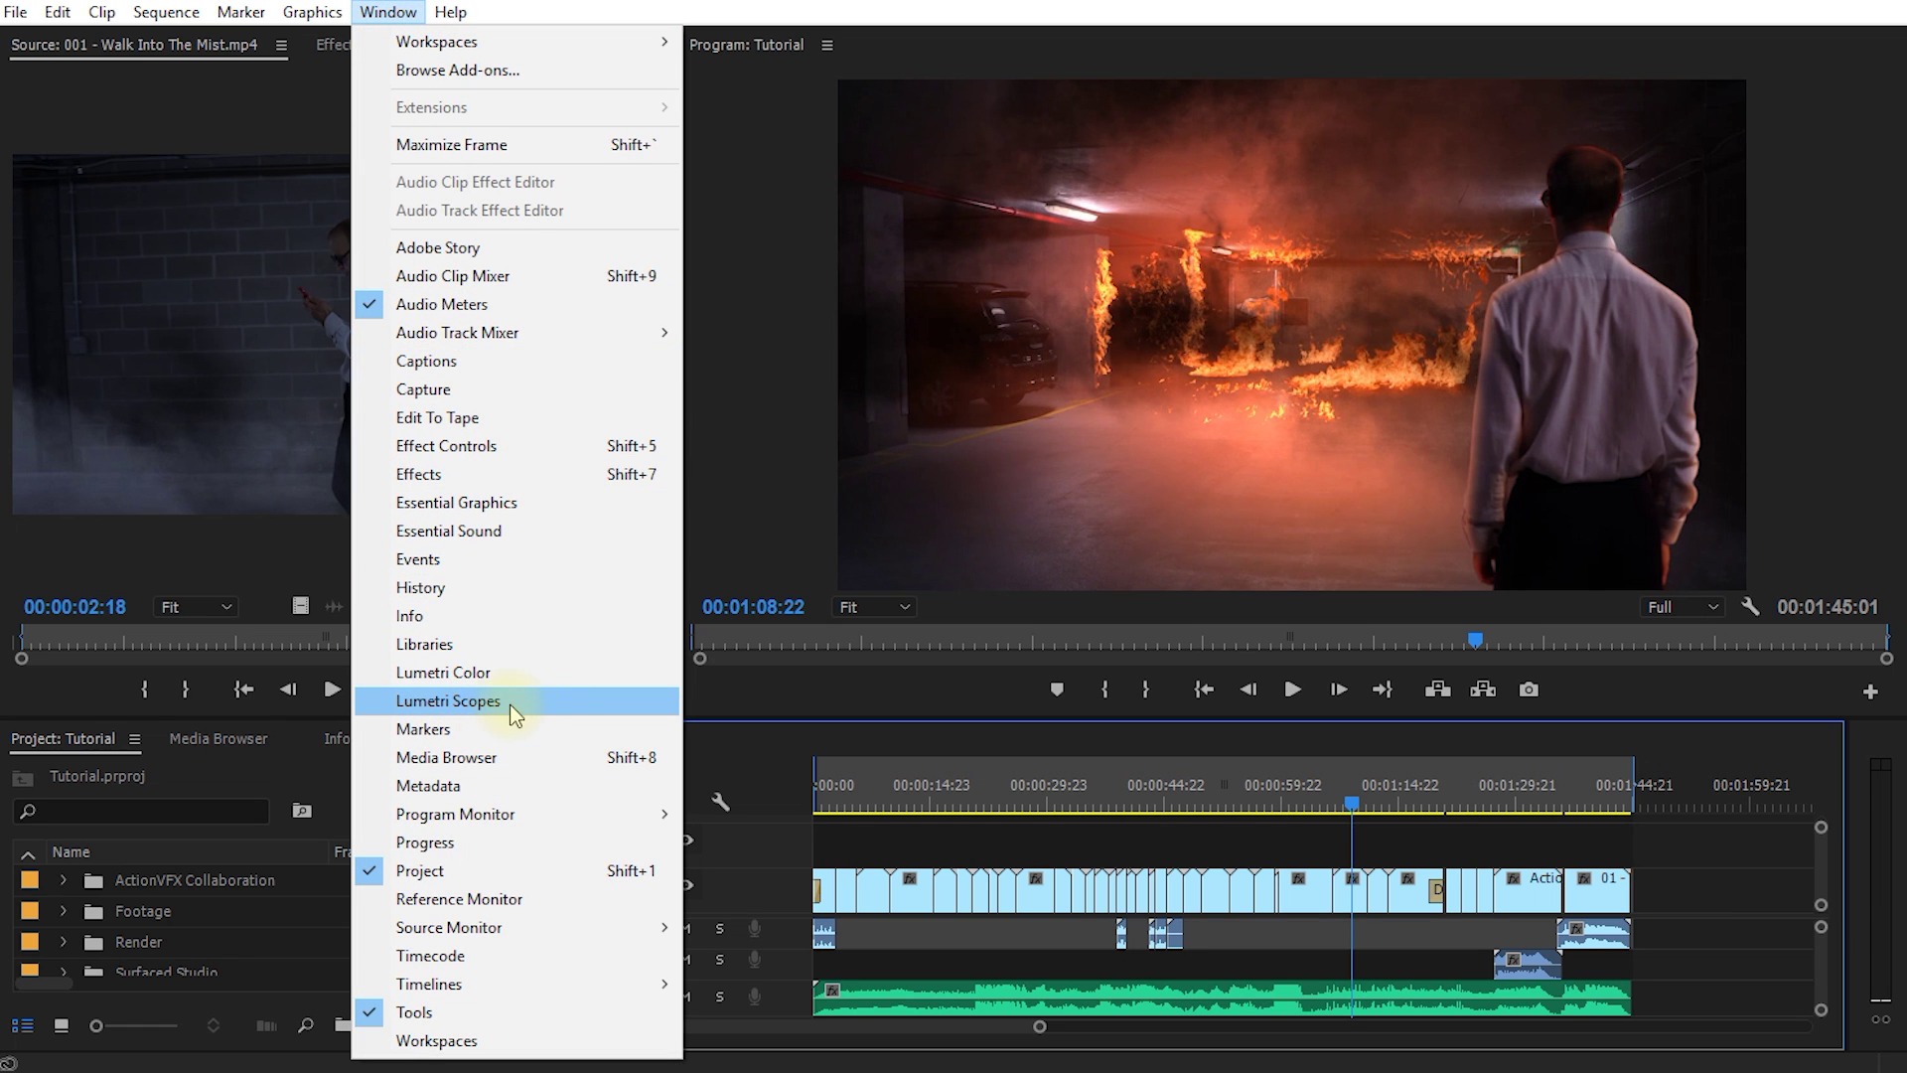
click(534, 701)
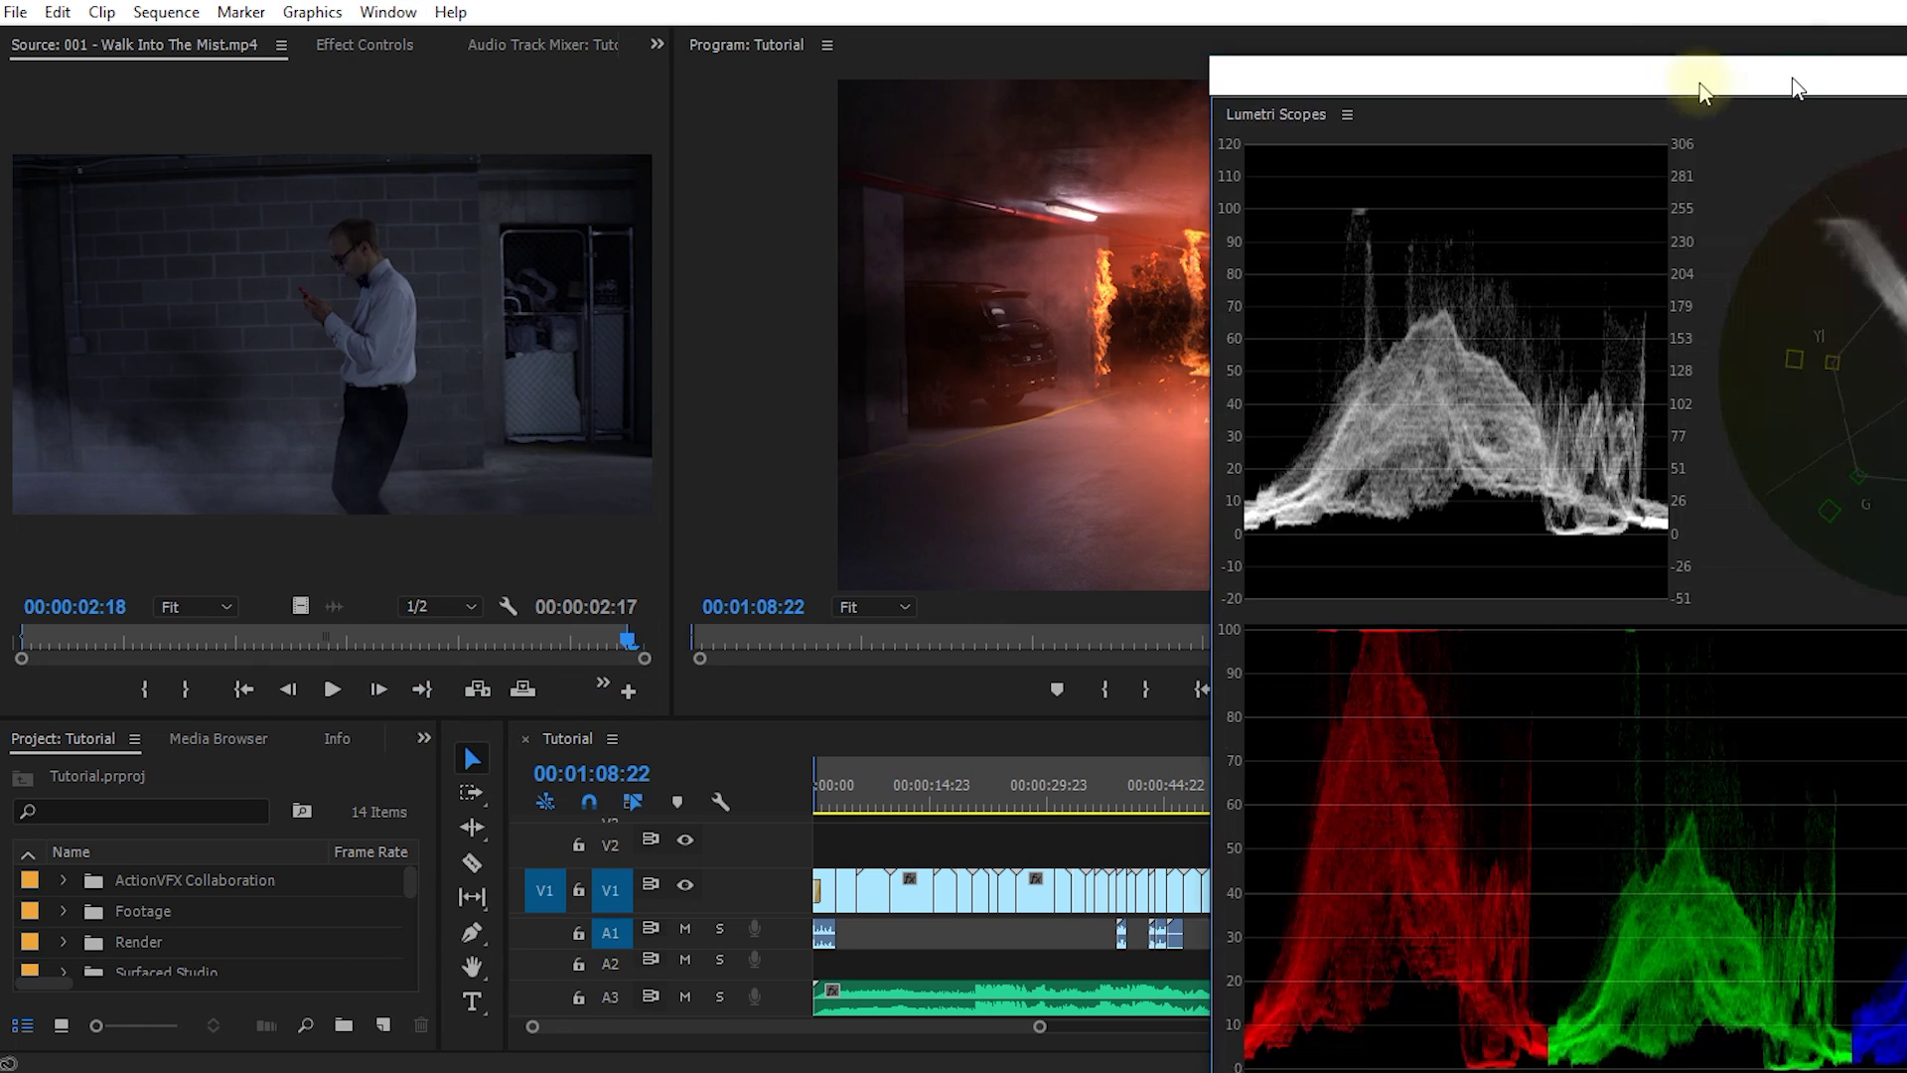
drag(1695, 76, 574, 34)
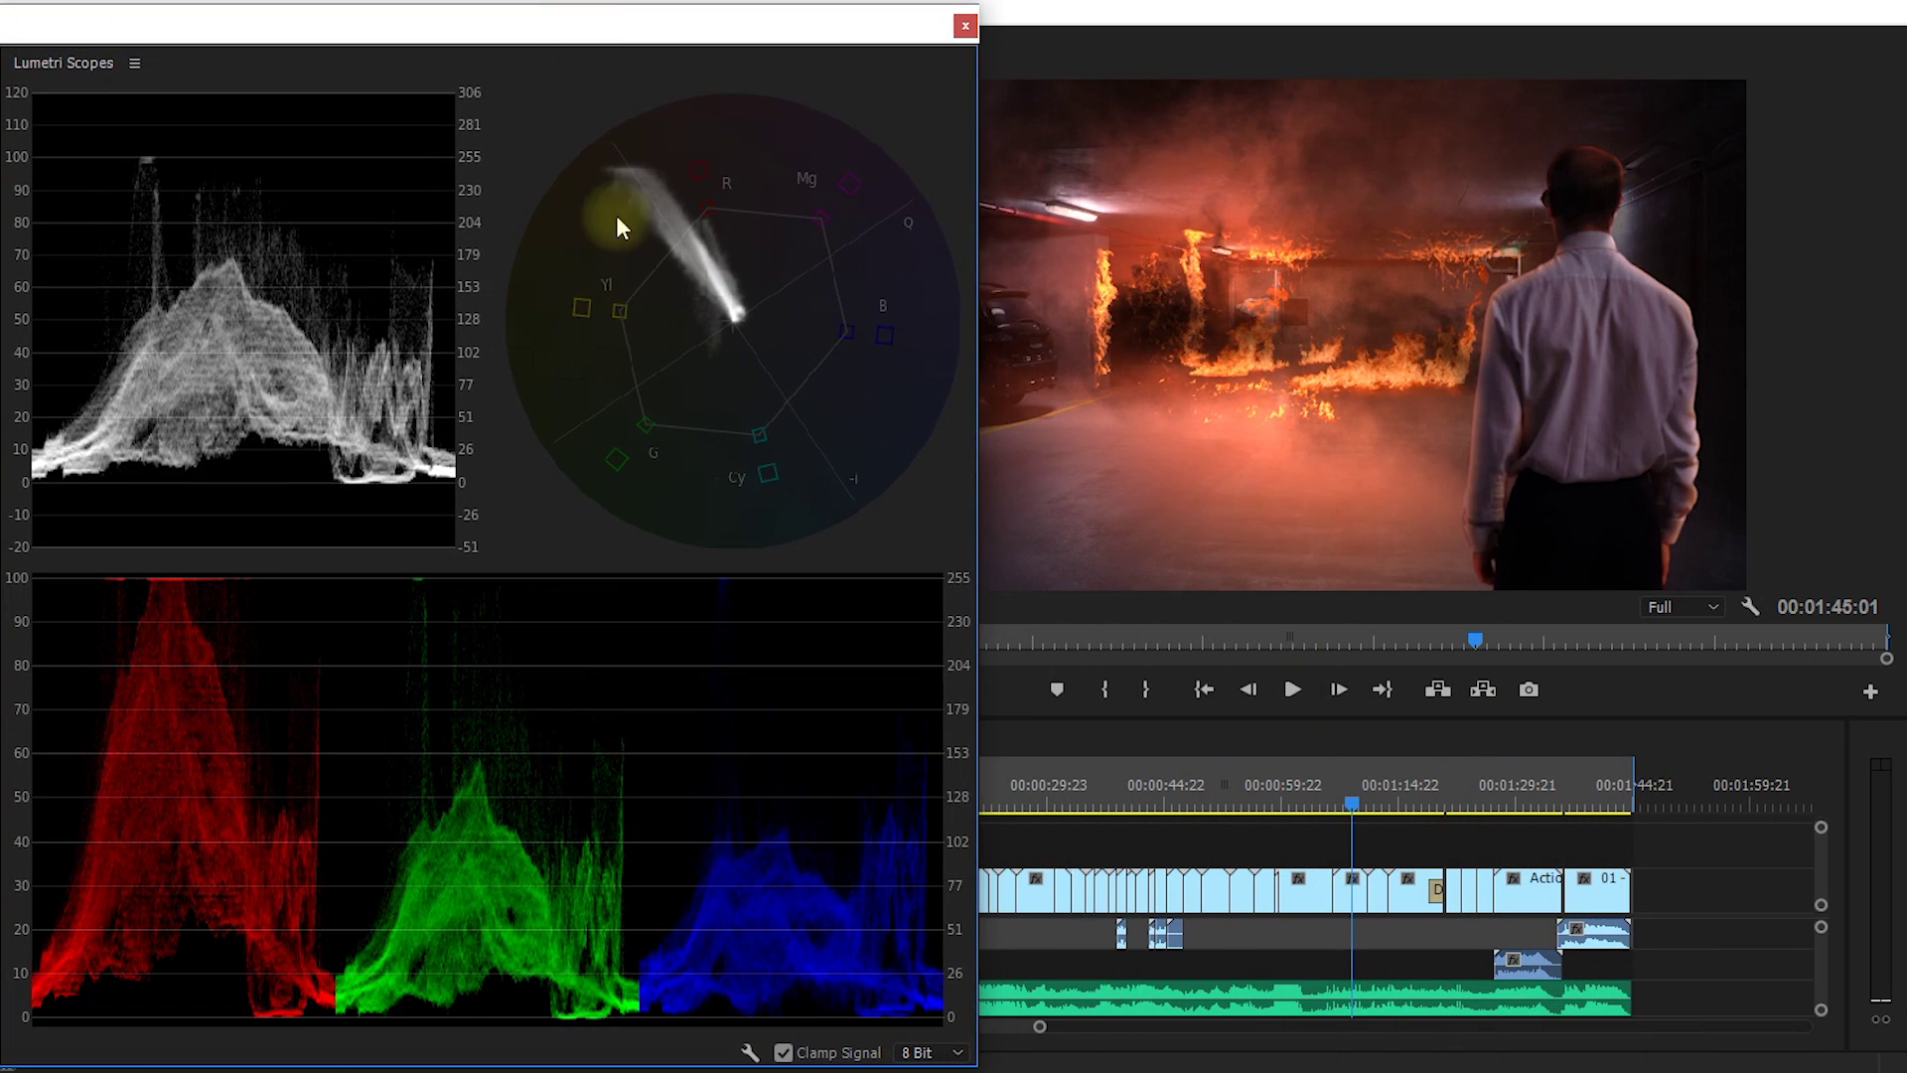
drag(977, 1065, 855, 988)
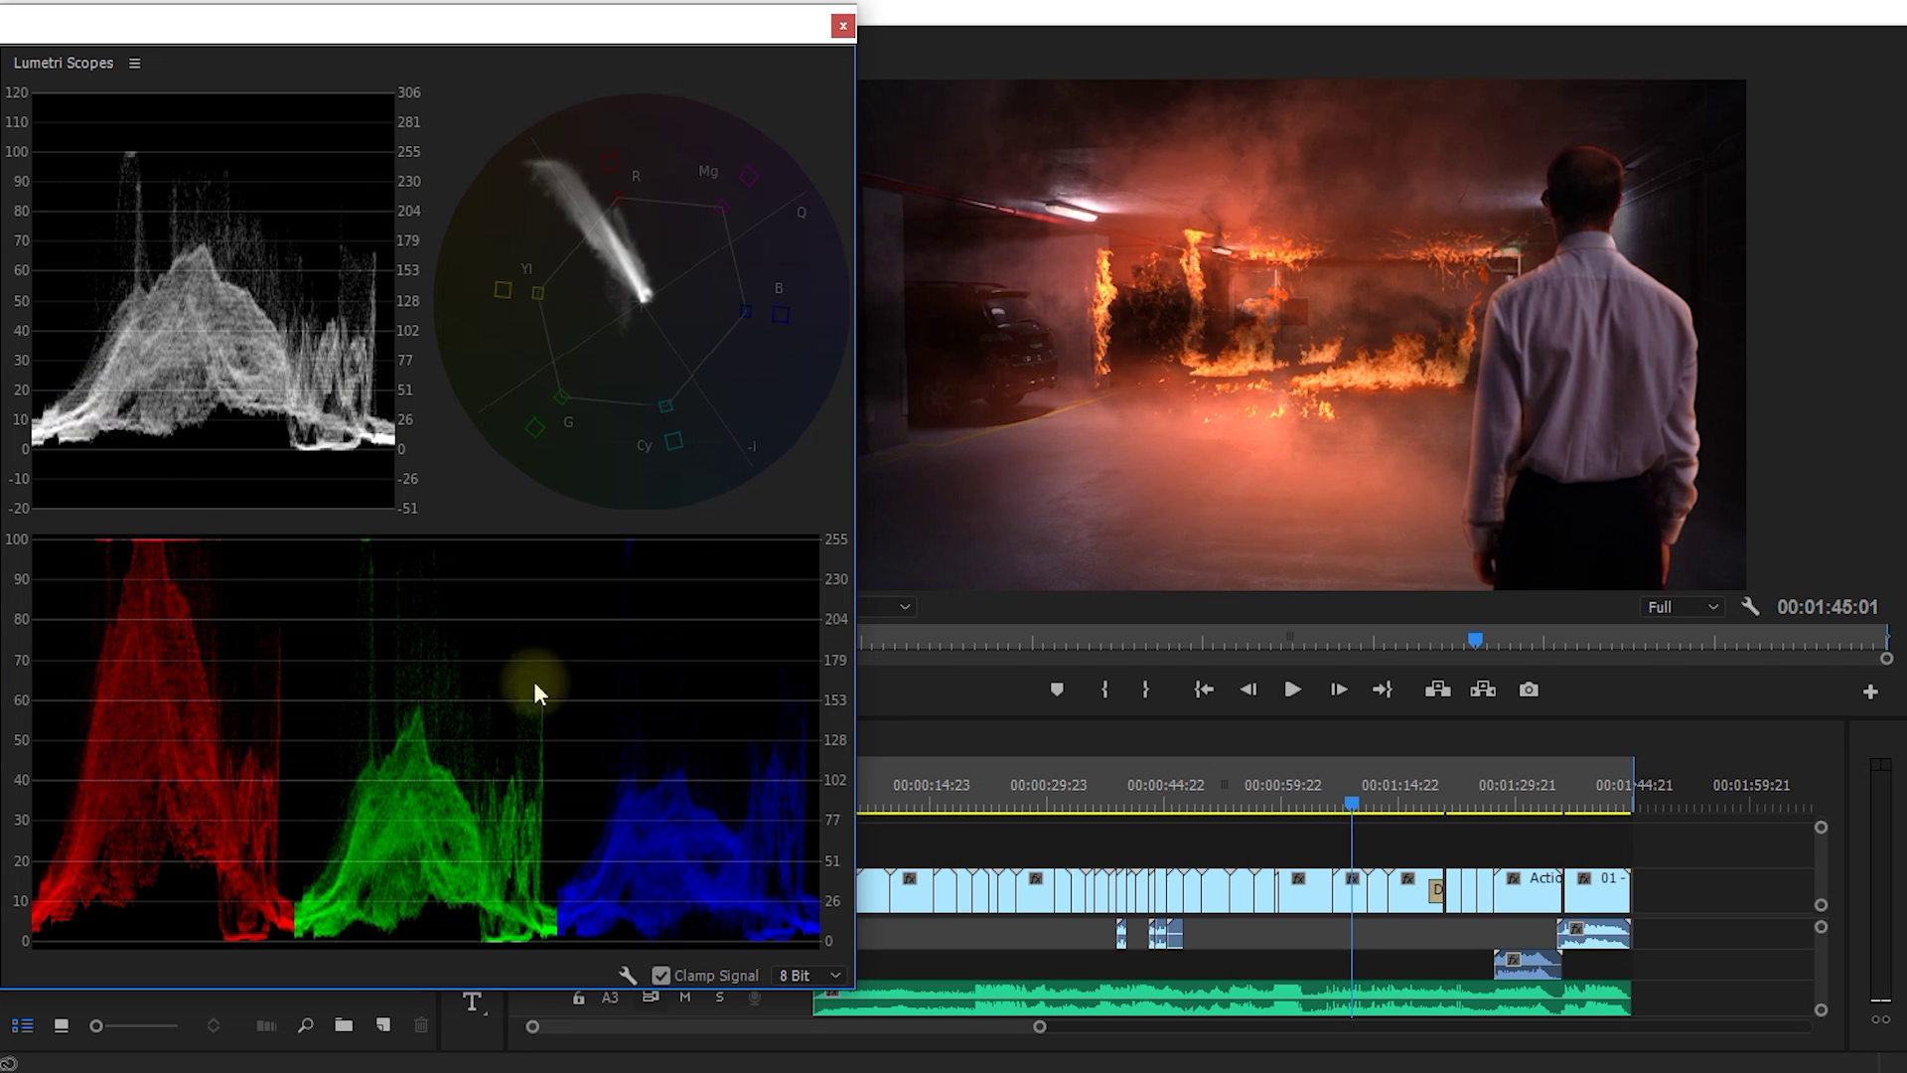
Add the Vectorscope HLS and the Histogram to the displayed scopes.
right_click(442, 367)
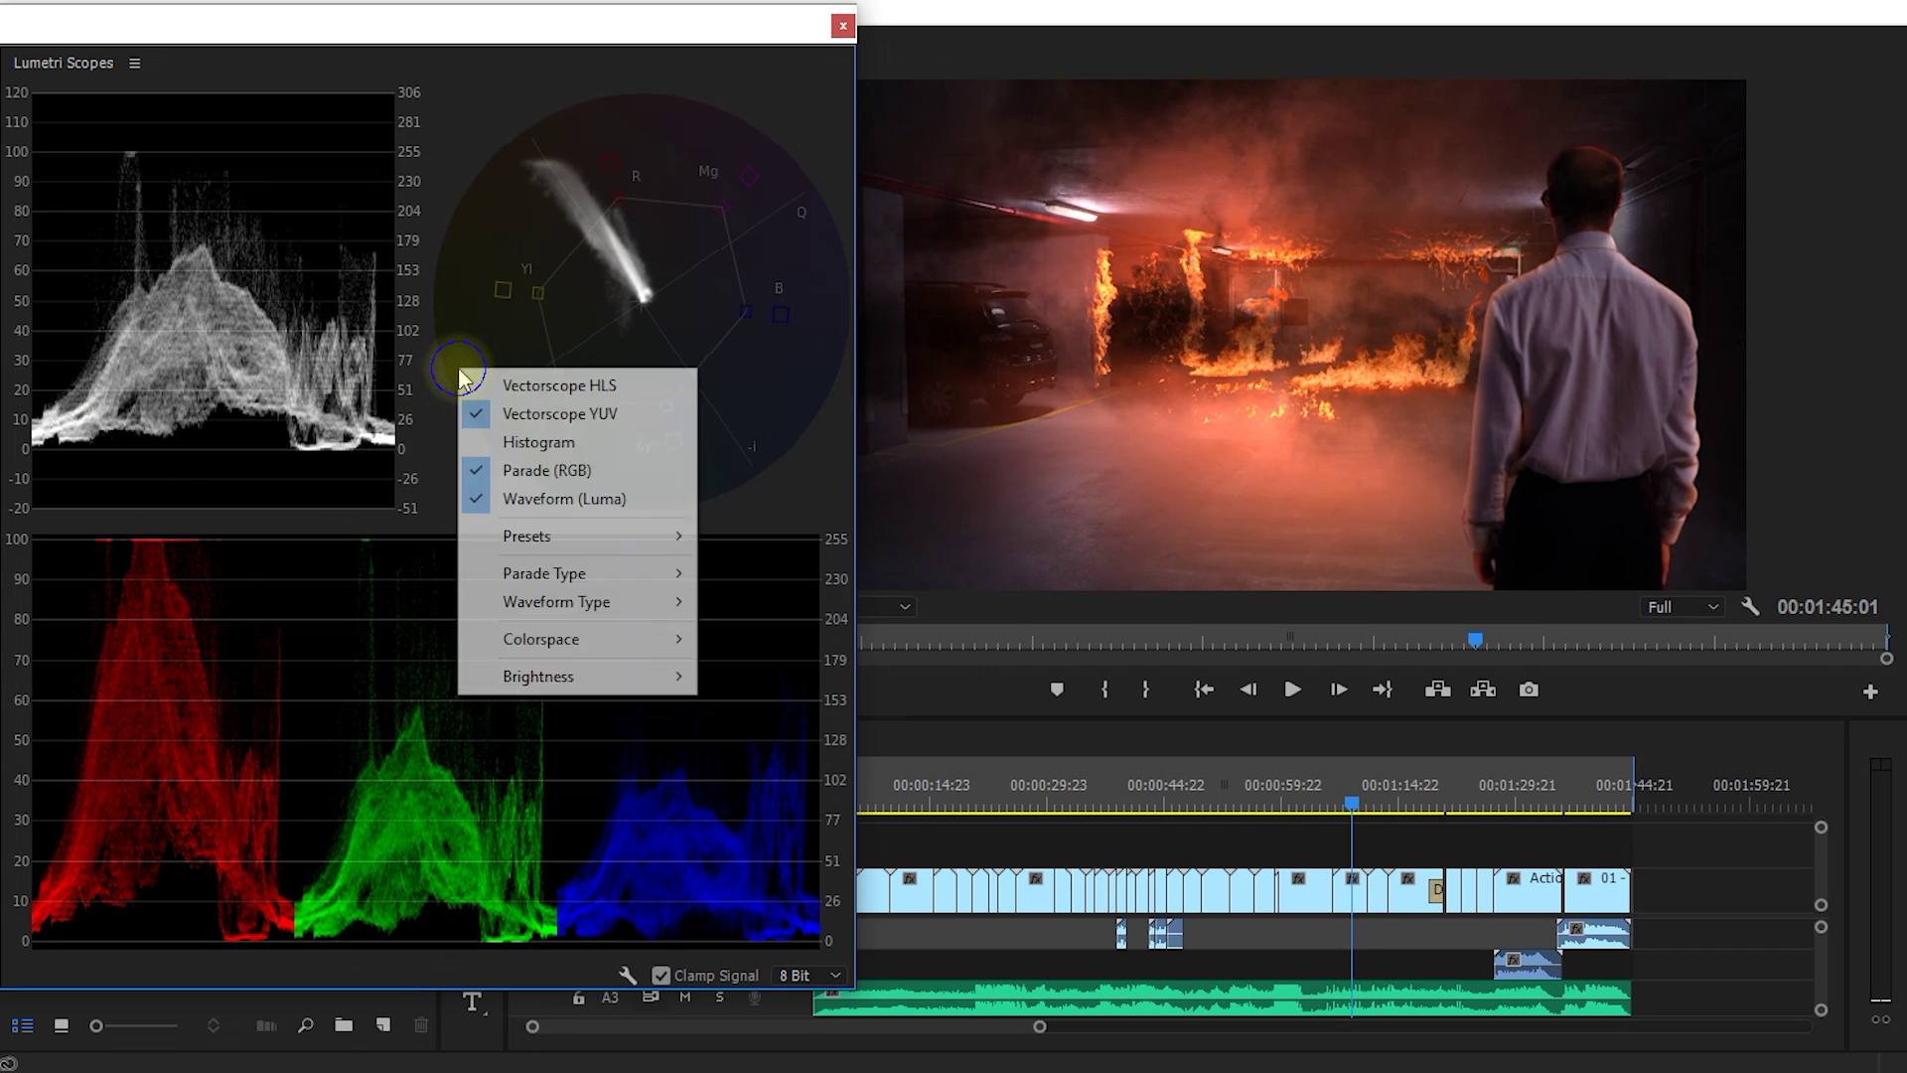
click(539, 381)
right_click(491, 479)
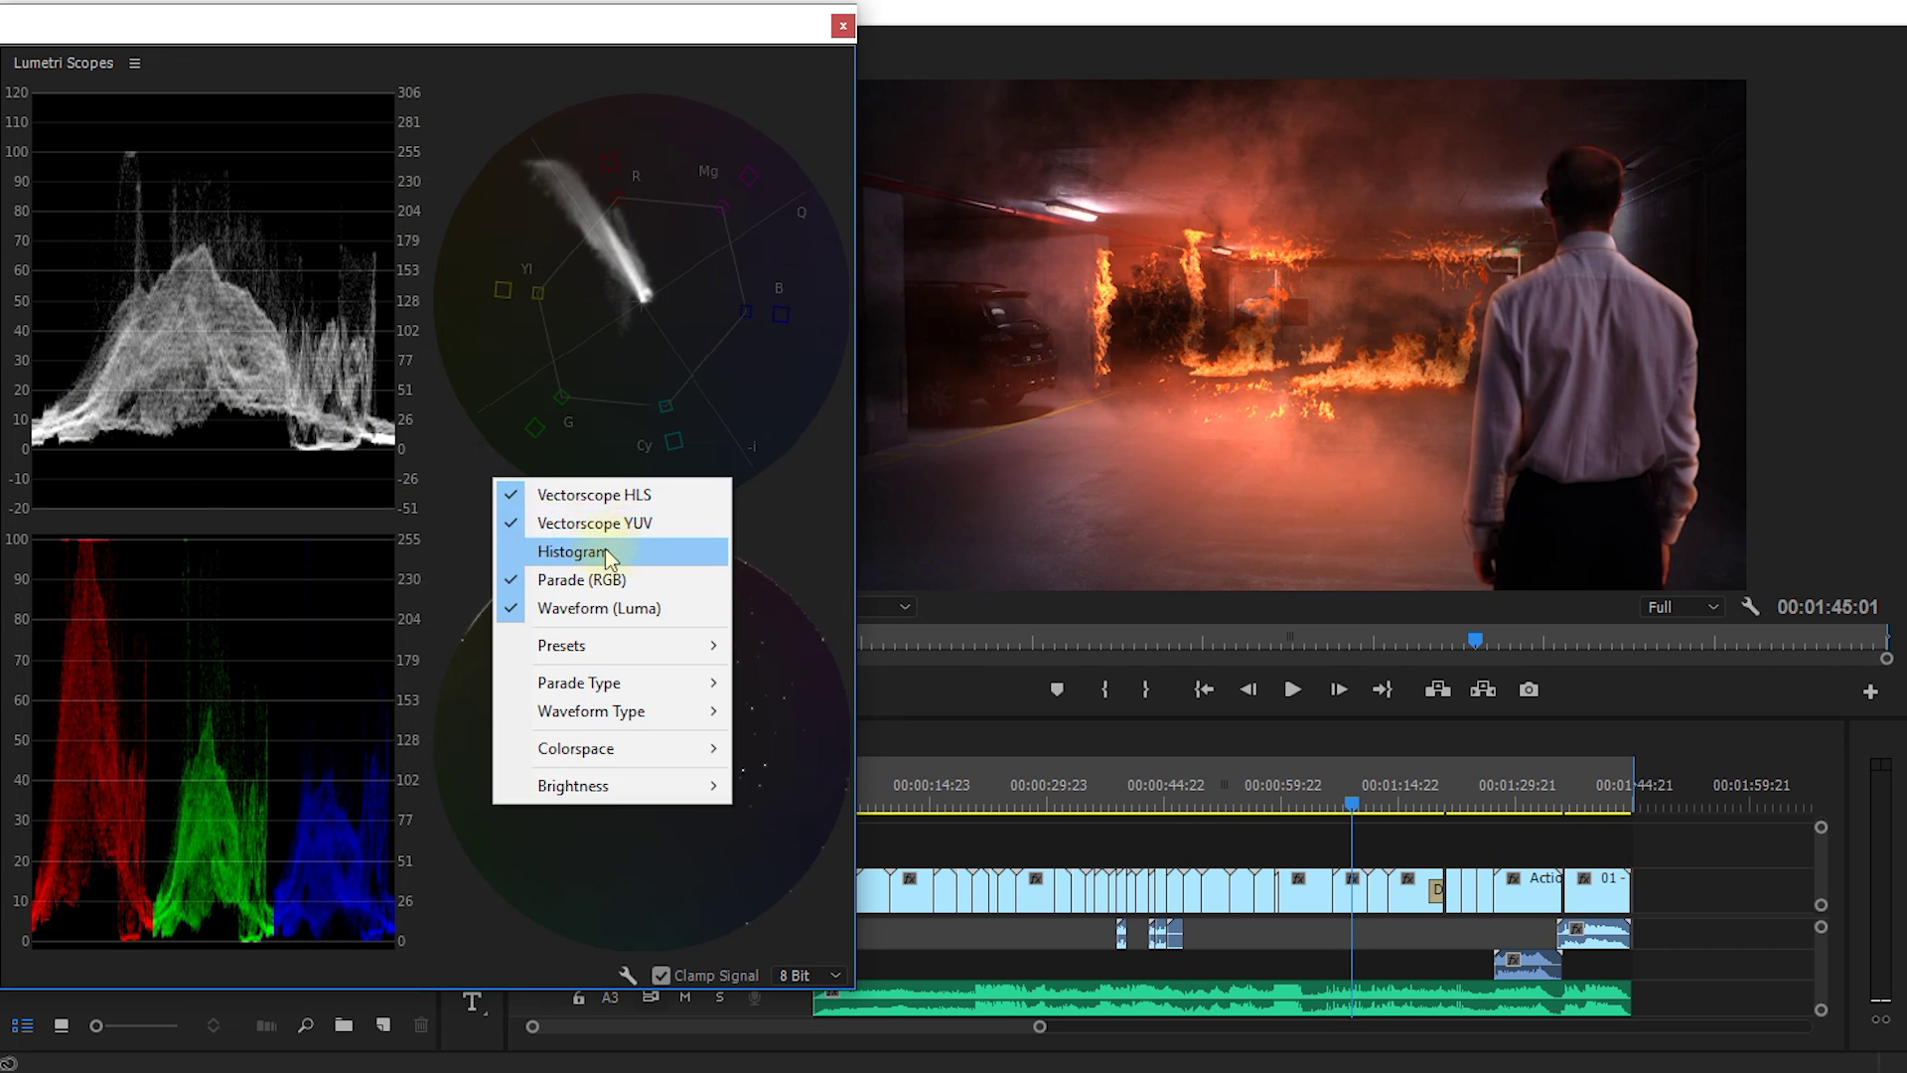
click(601, 550)
Look over the scope display options and hide the Vectorscope HLS and the Histogram.
right_click(405, 418)
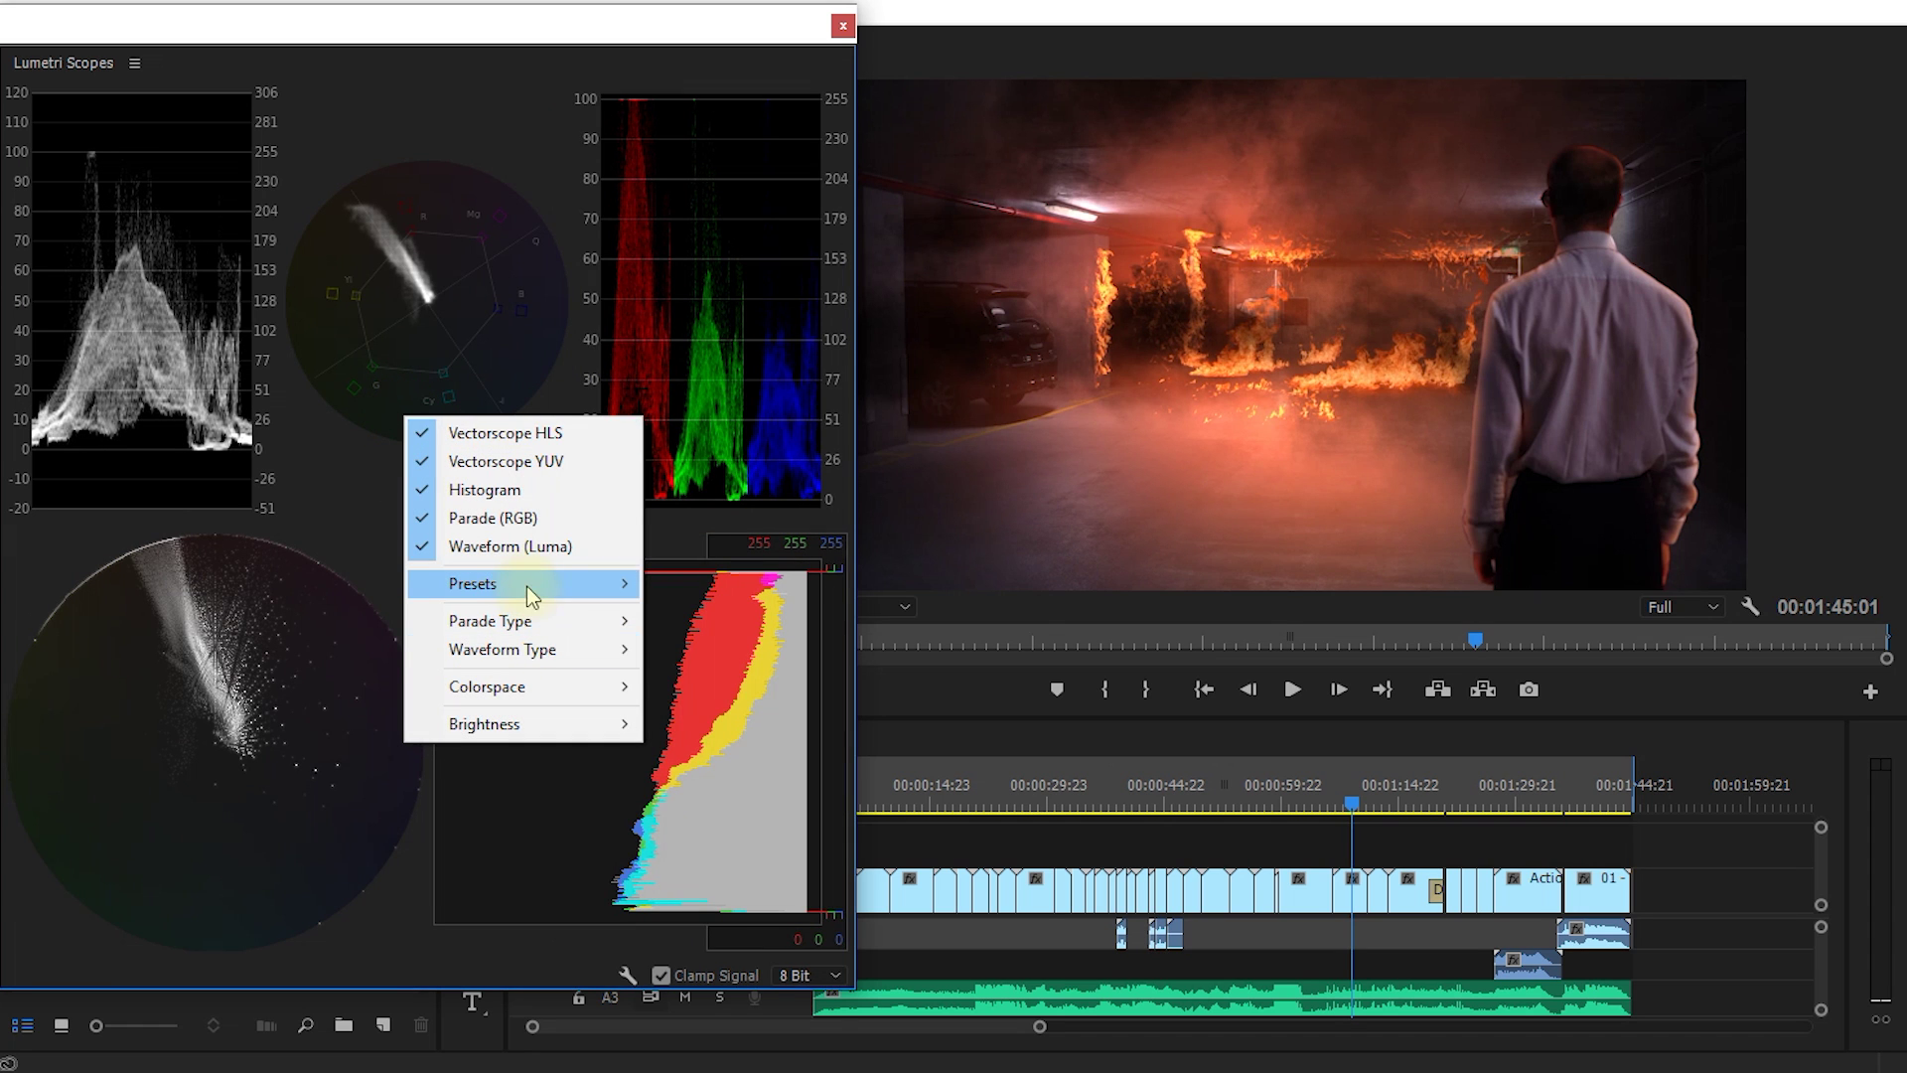
mouse_move(526, 586)
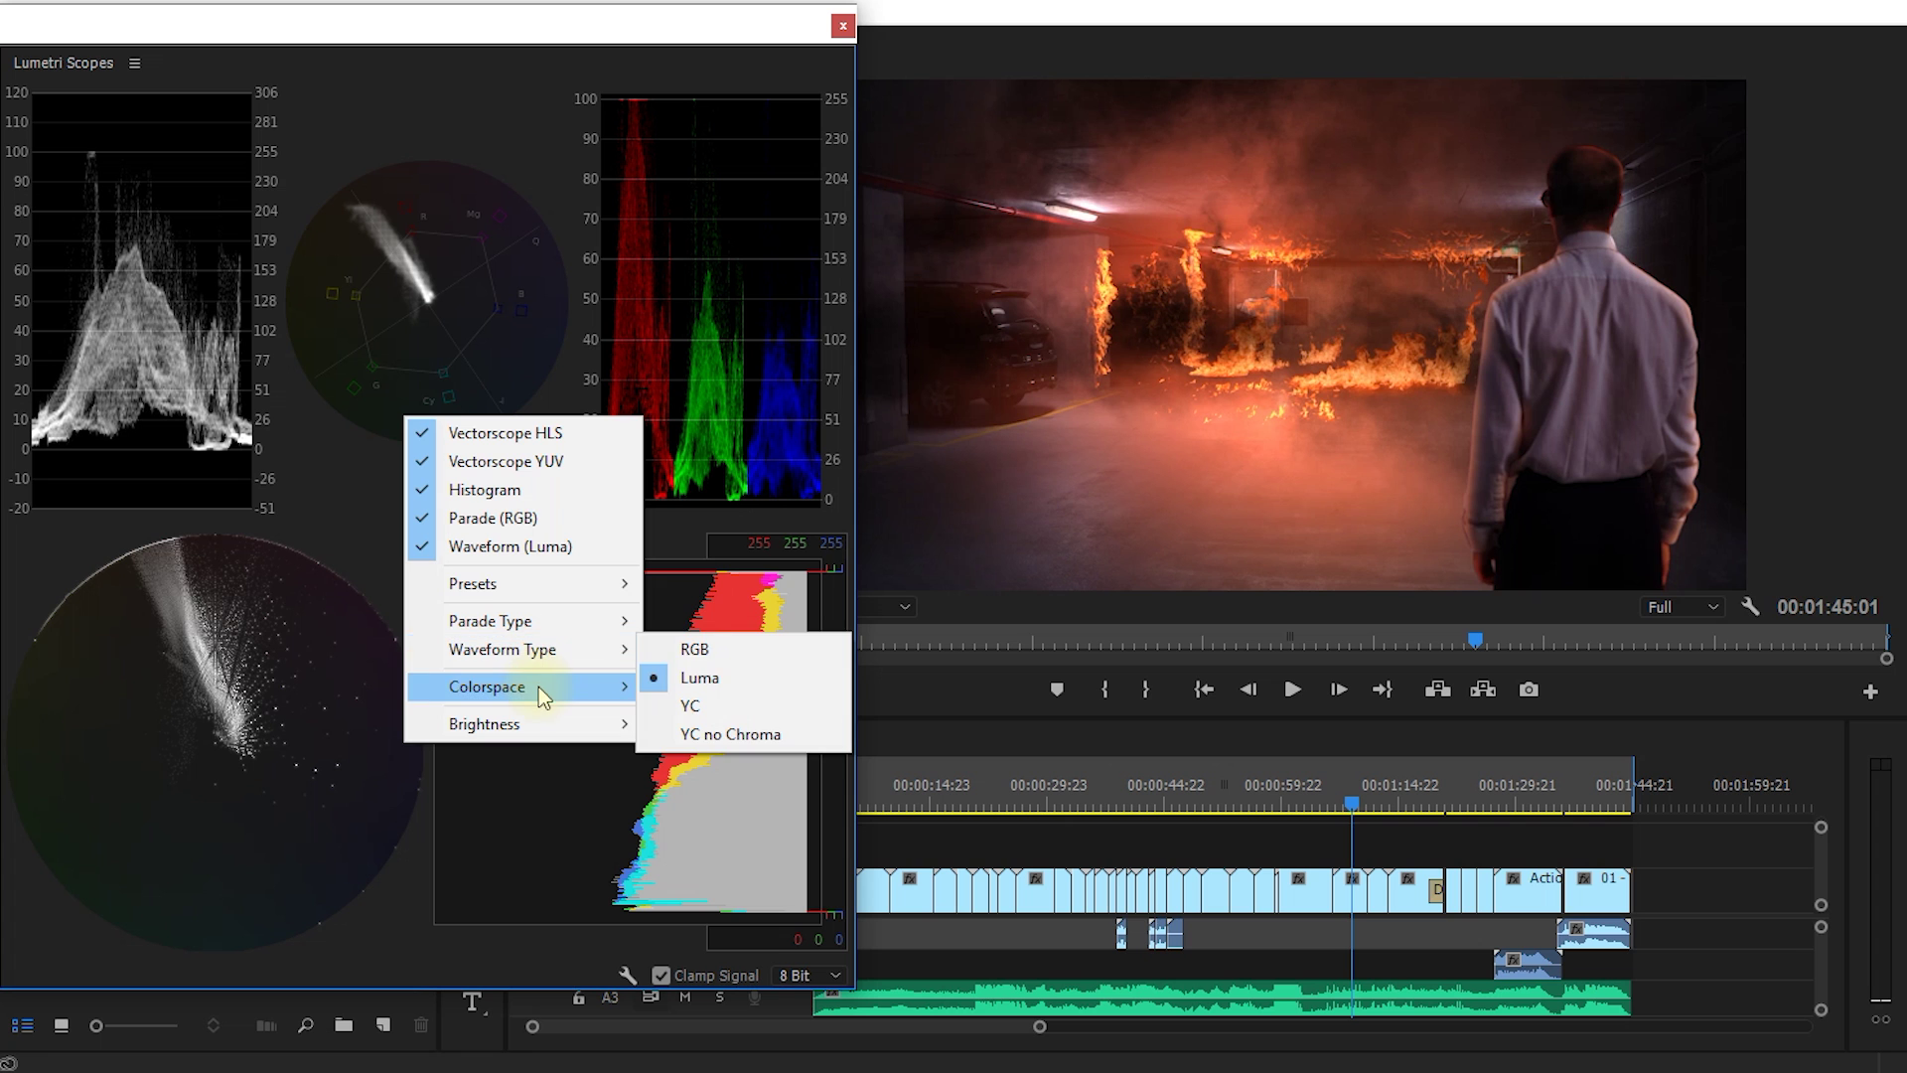
mouse_move(539, 687)
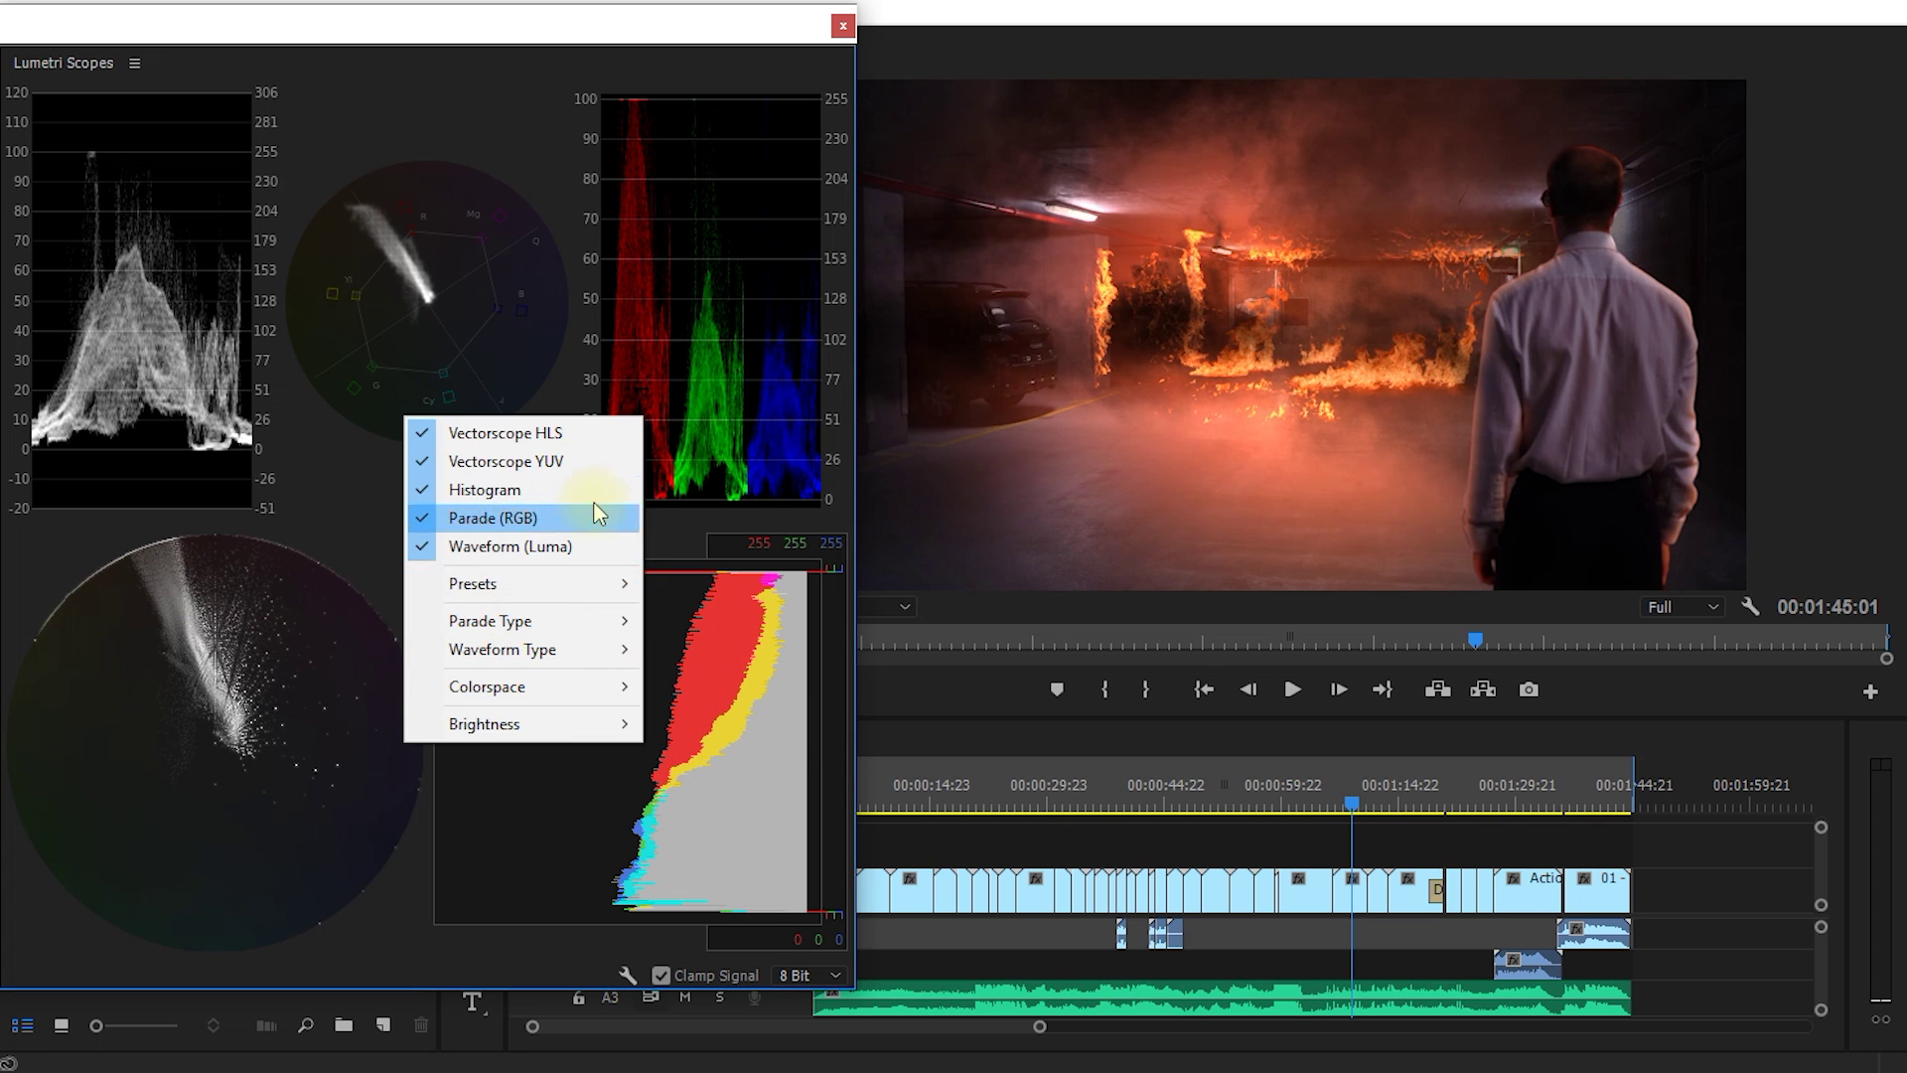
click(550, 437)
right_click(463, 292)
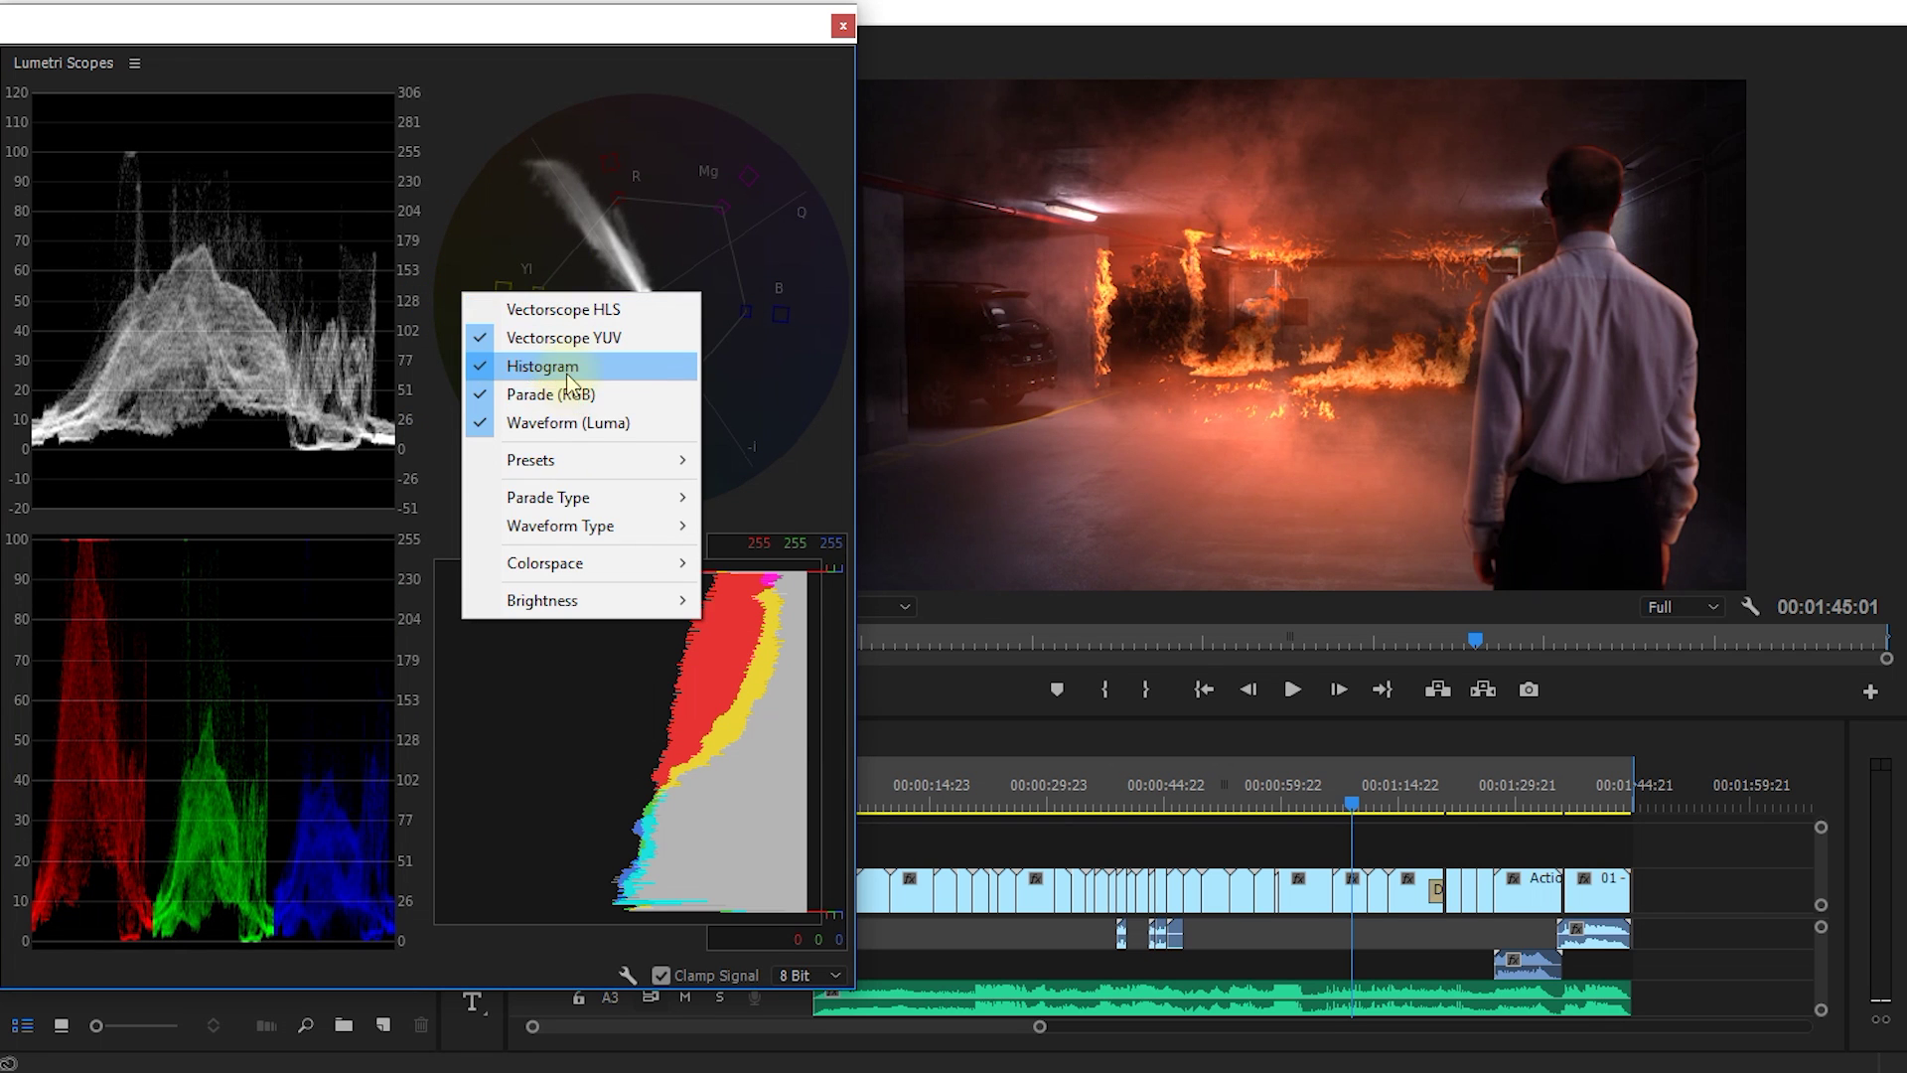
click(568, 369)
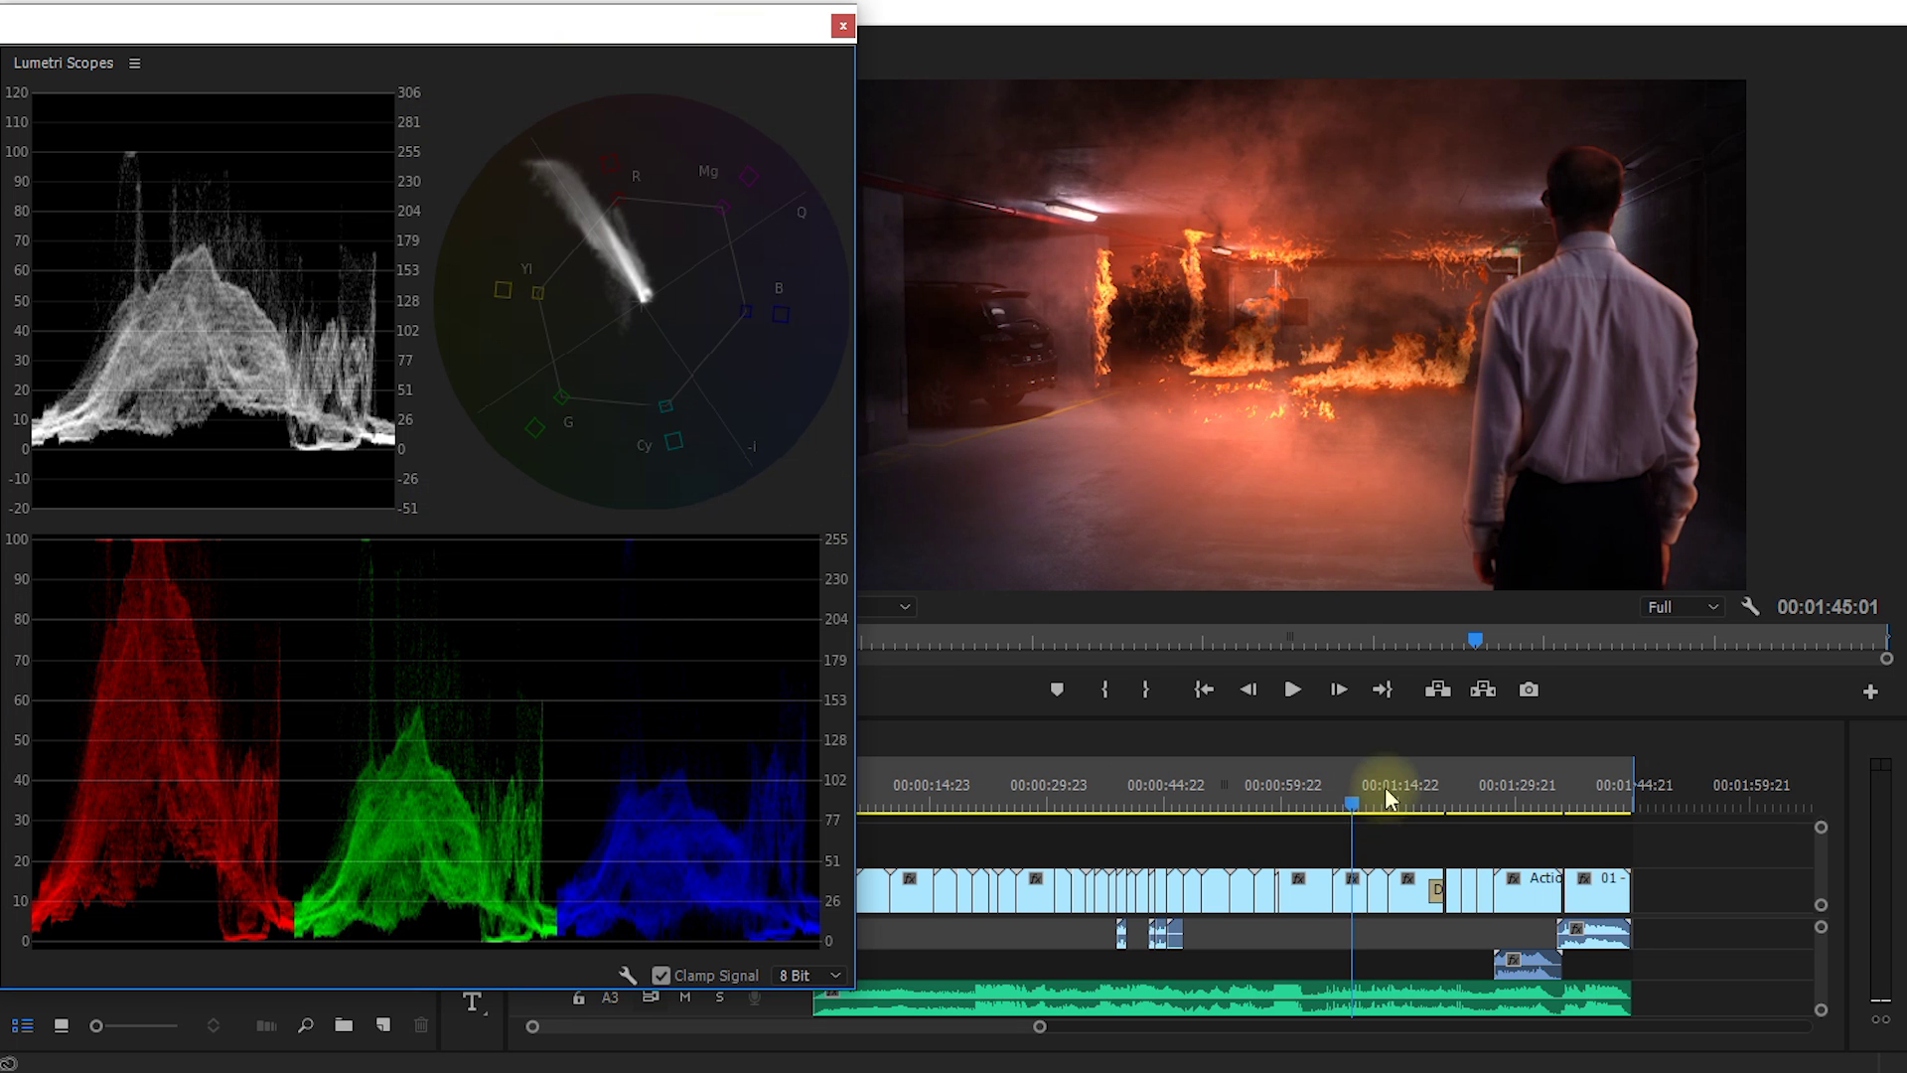
Scrub the sequence across differently lit shots and compare their waveform, vectorscope and RGB parade, ending on the burning garage shot.
mouse_move(1351, 802)
mouse_down()
mouse_move(1439, 803)
mouse_move(1198, 821)
mouse_move(1320, 812)
mouse_up()
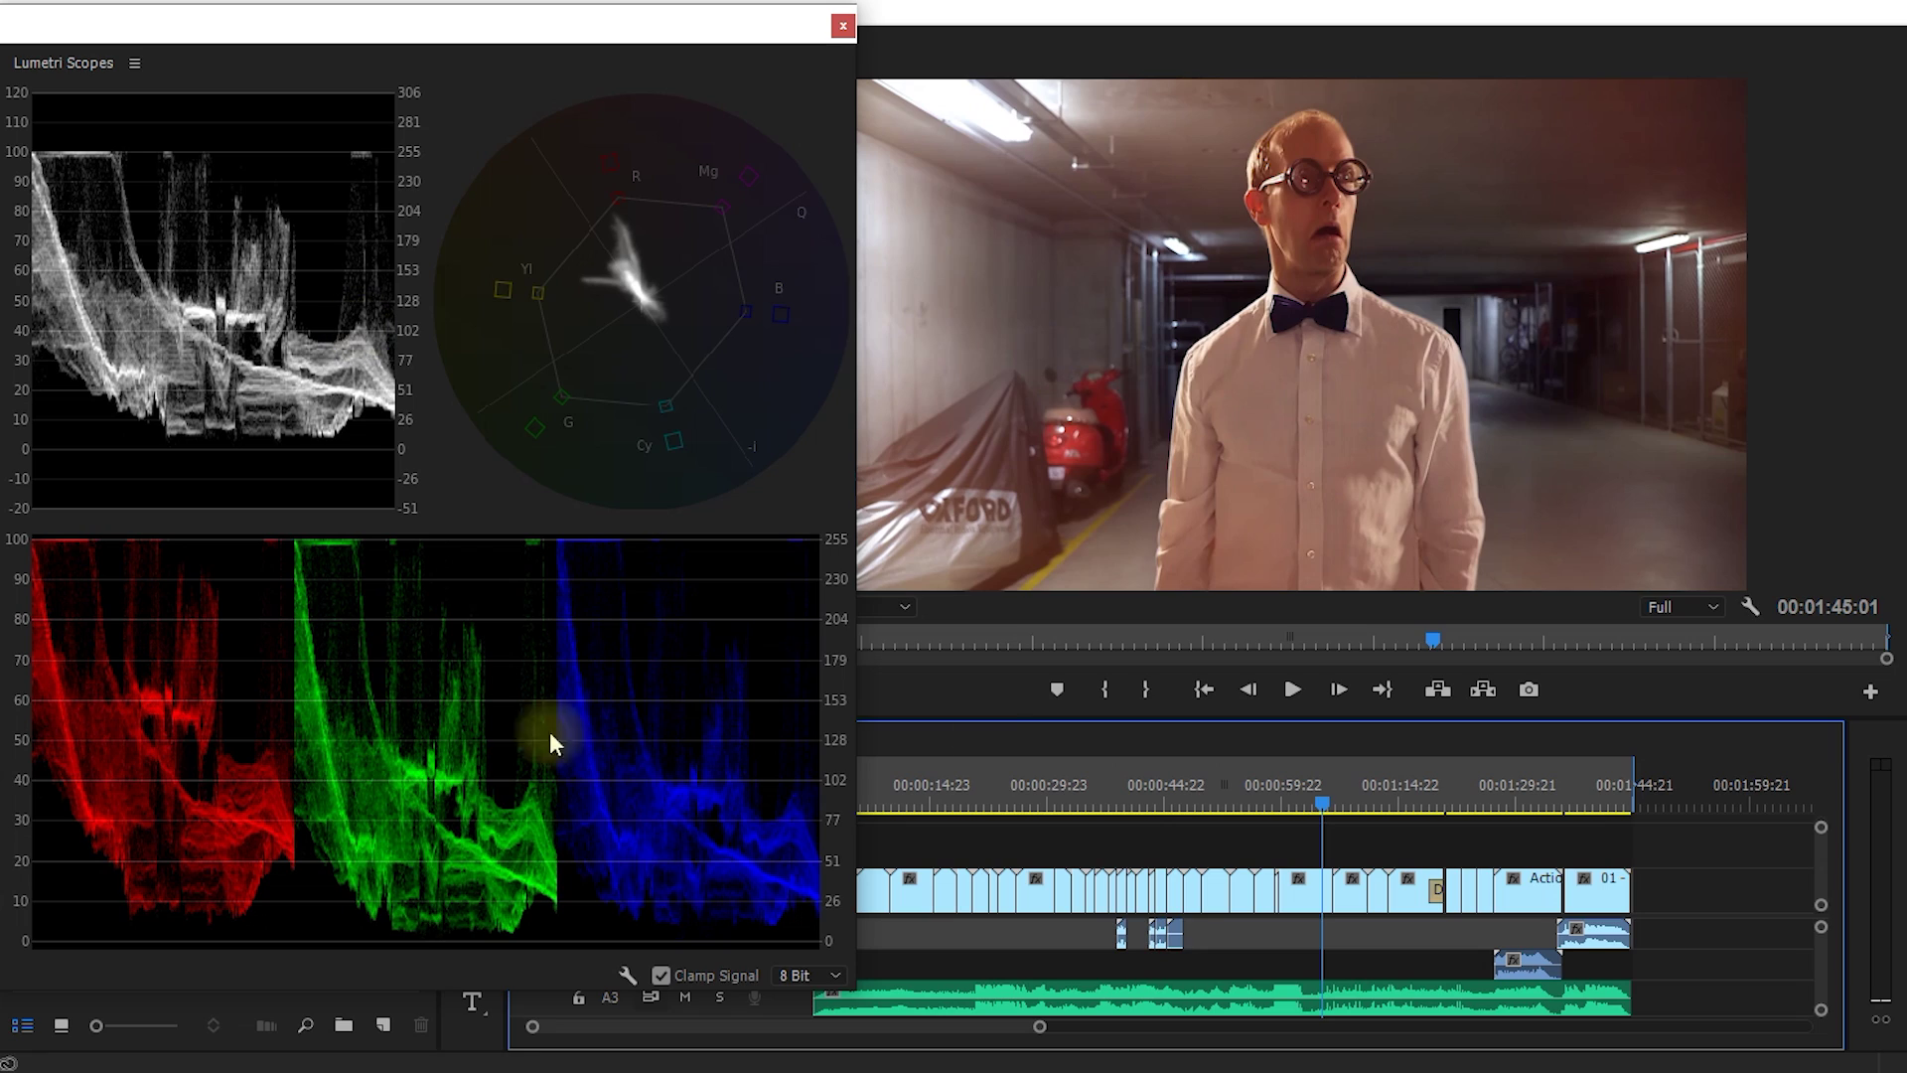
drag(1331, 810, 1288, 810)
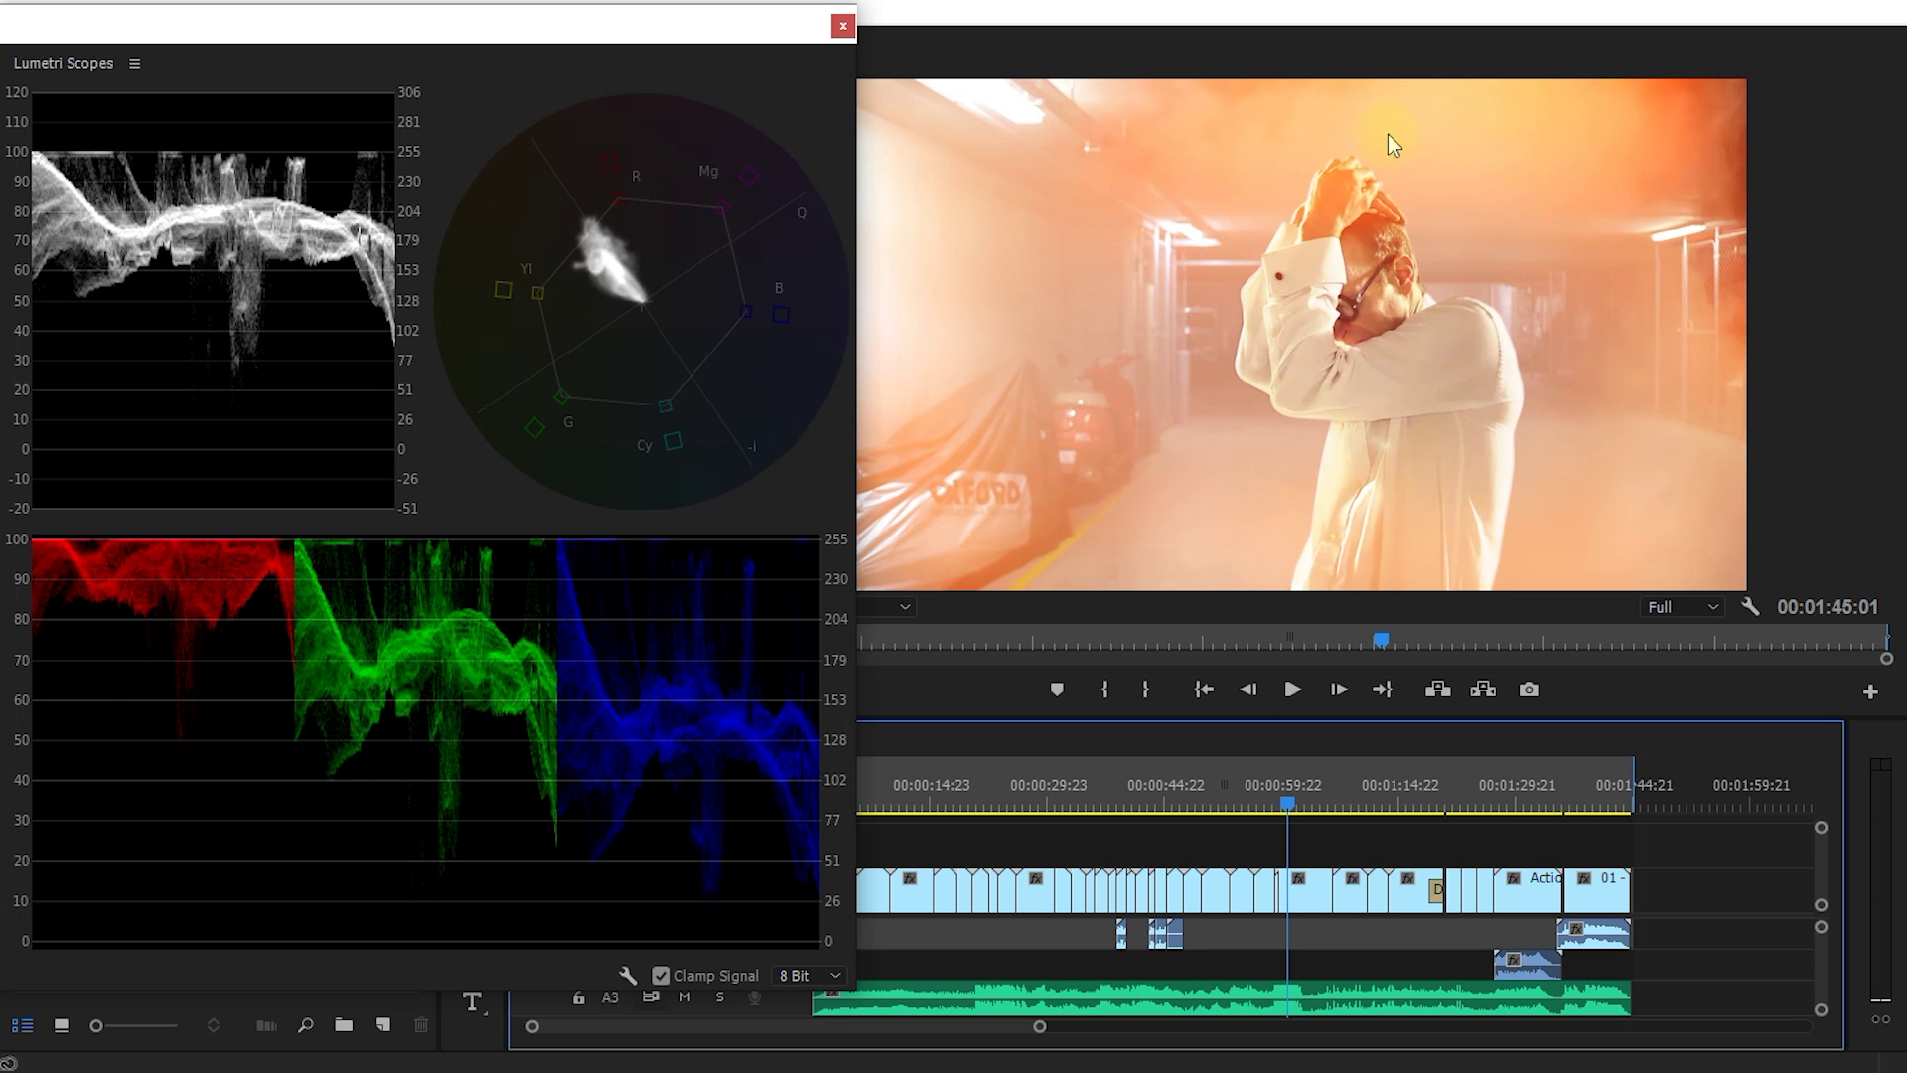
drag(1280, 791, 1226, 824)
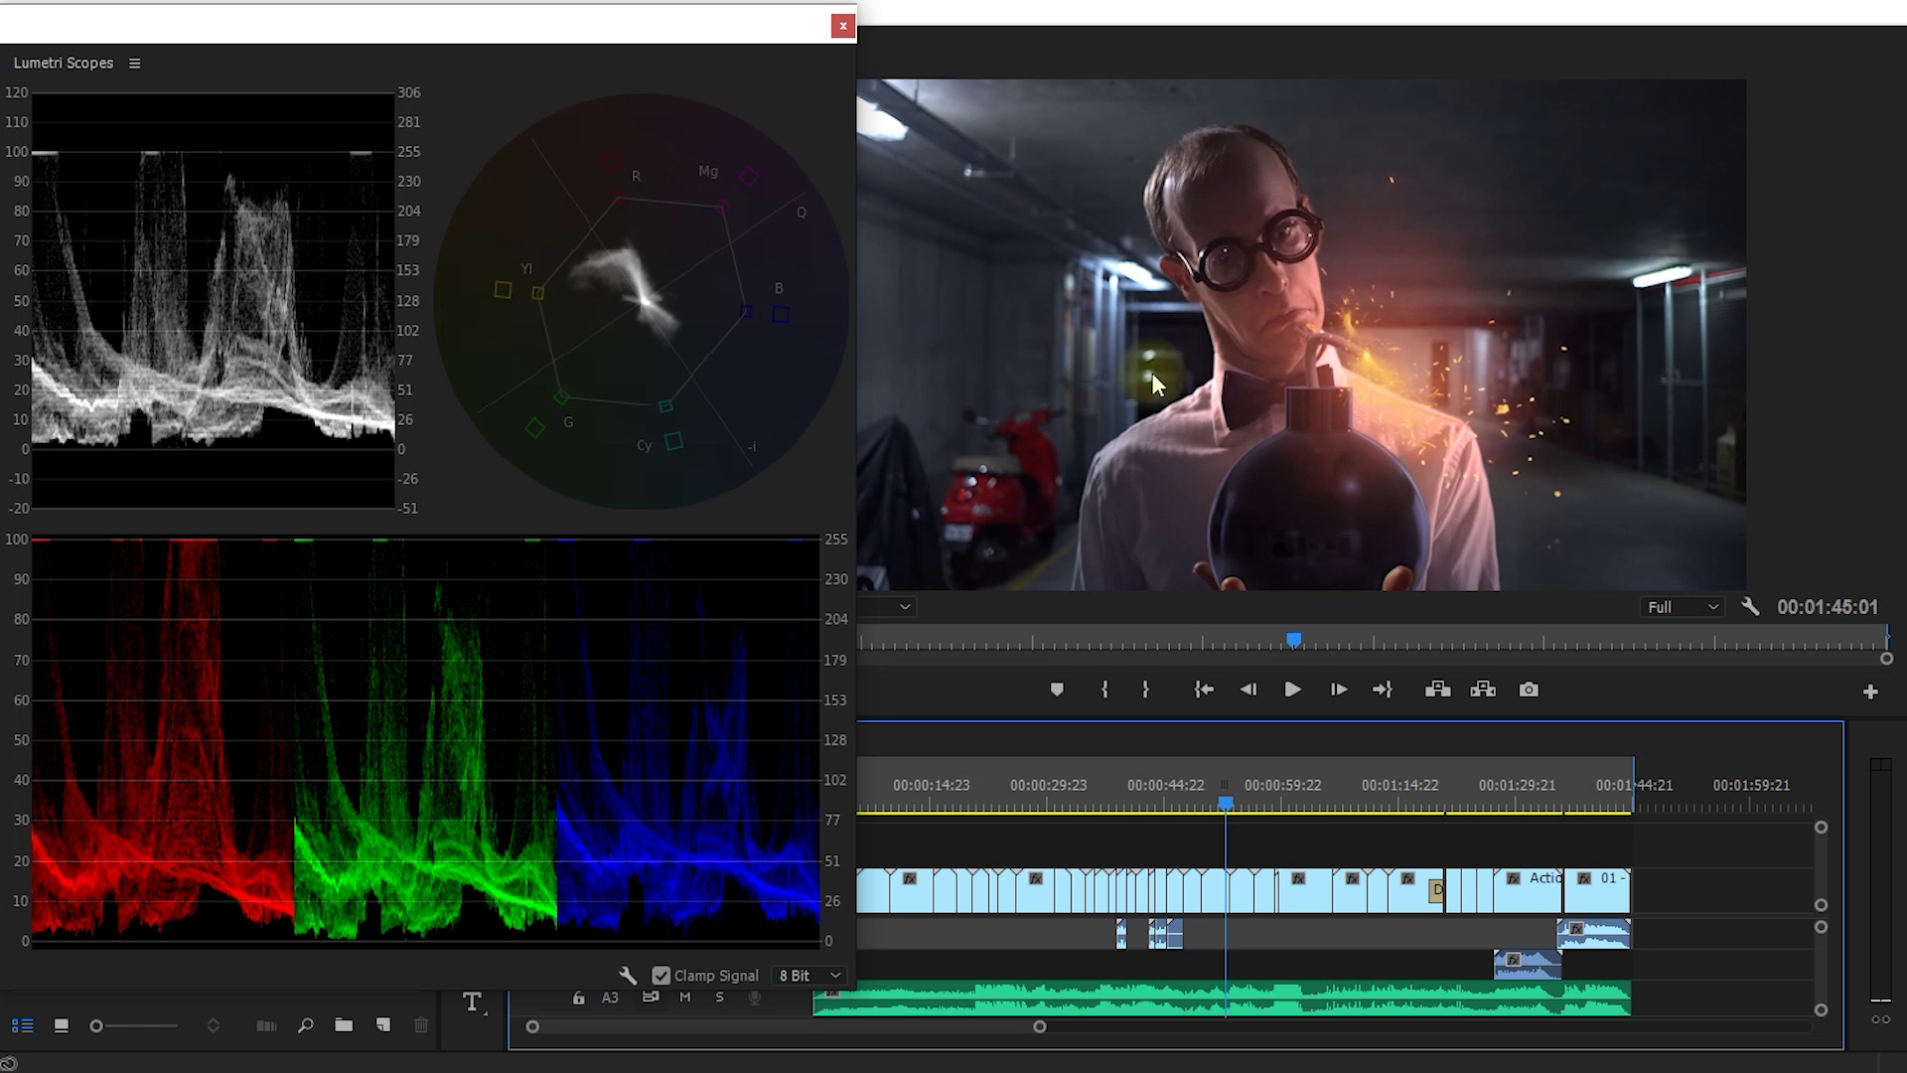
drag(1235, 802, 1284, 803)
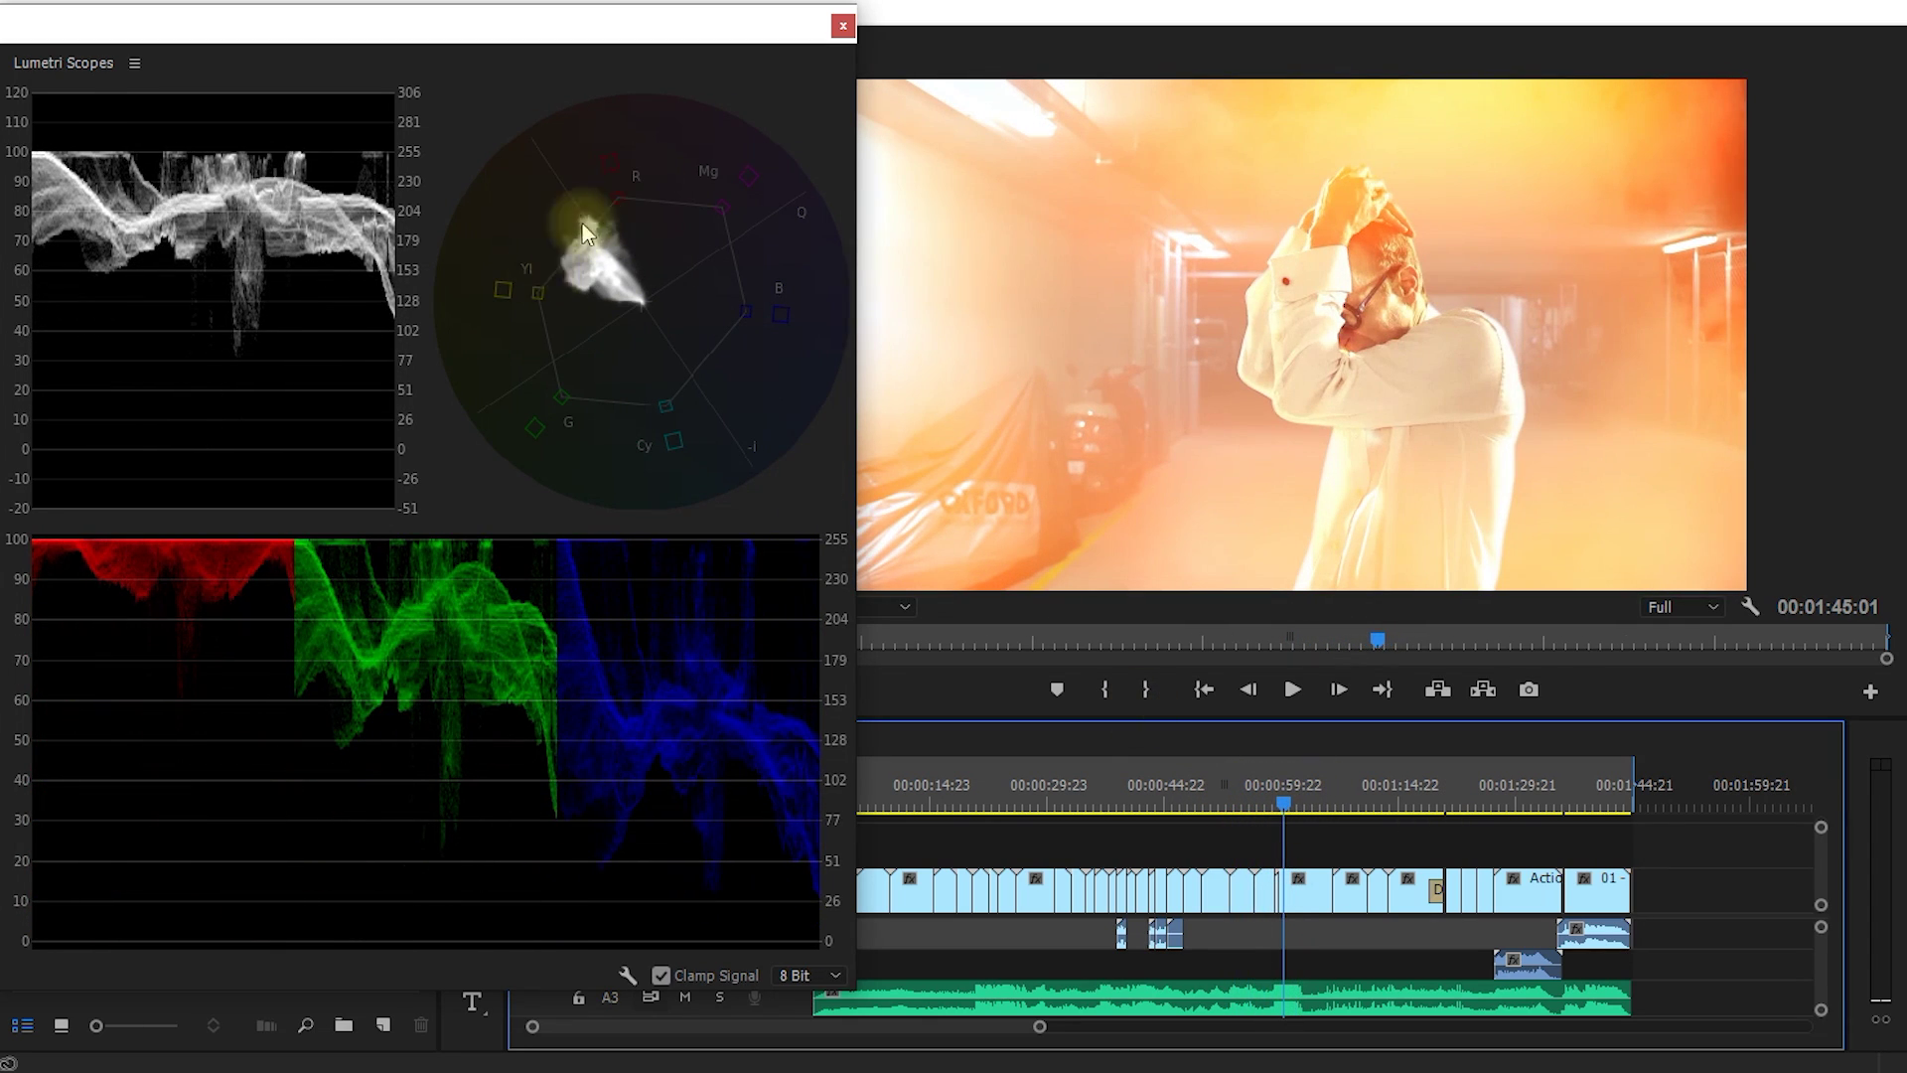
drag(1283, 803, 1301, 803)
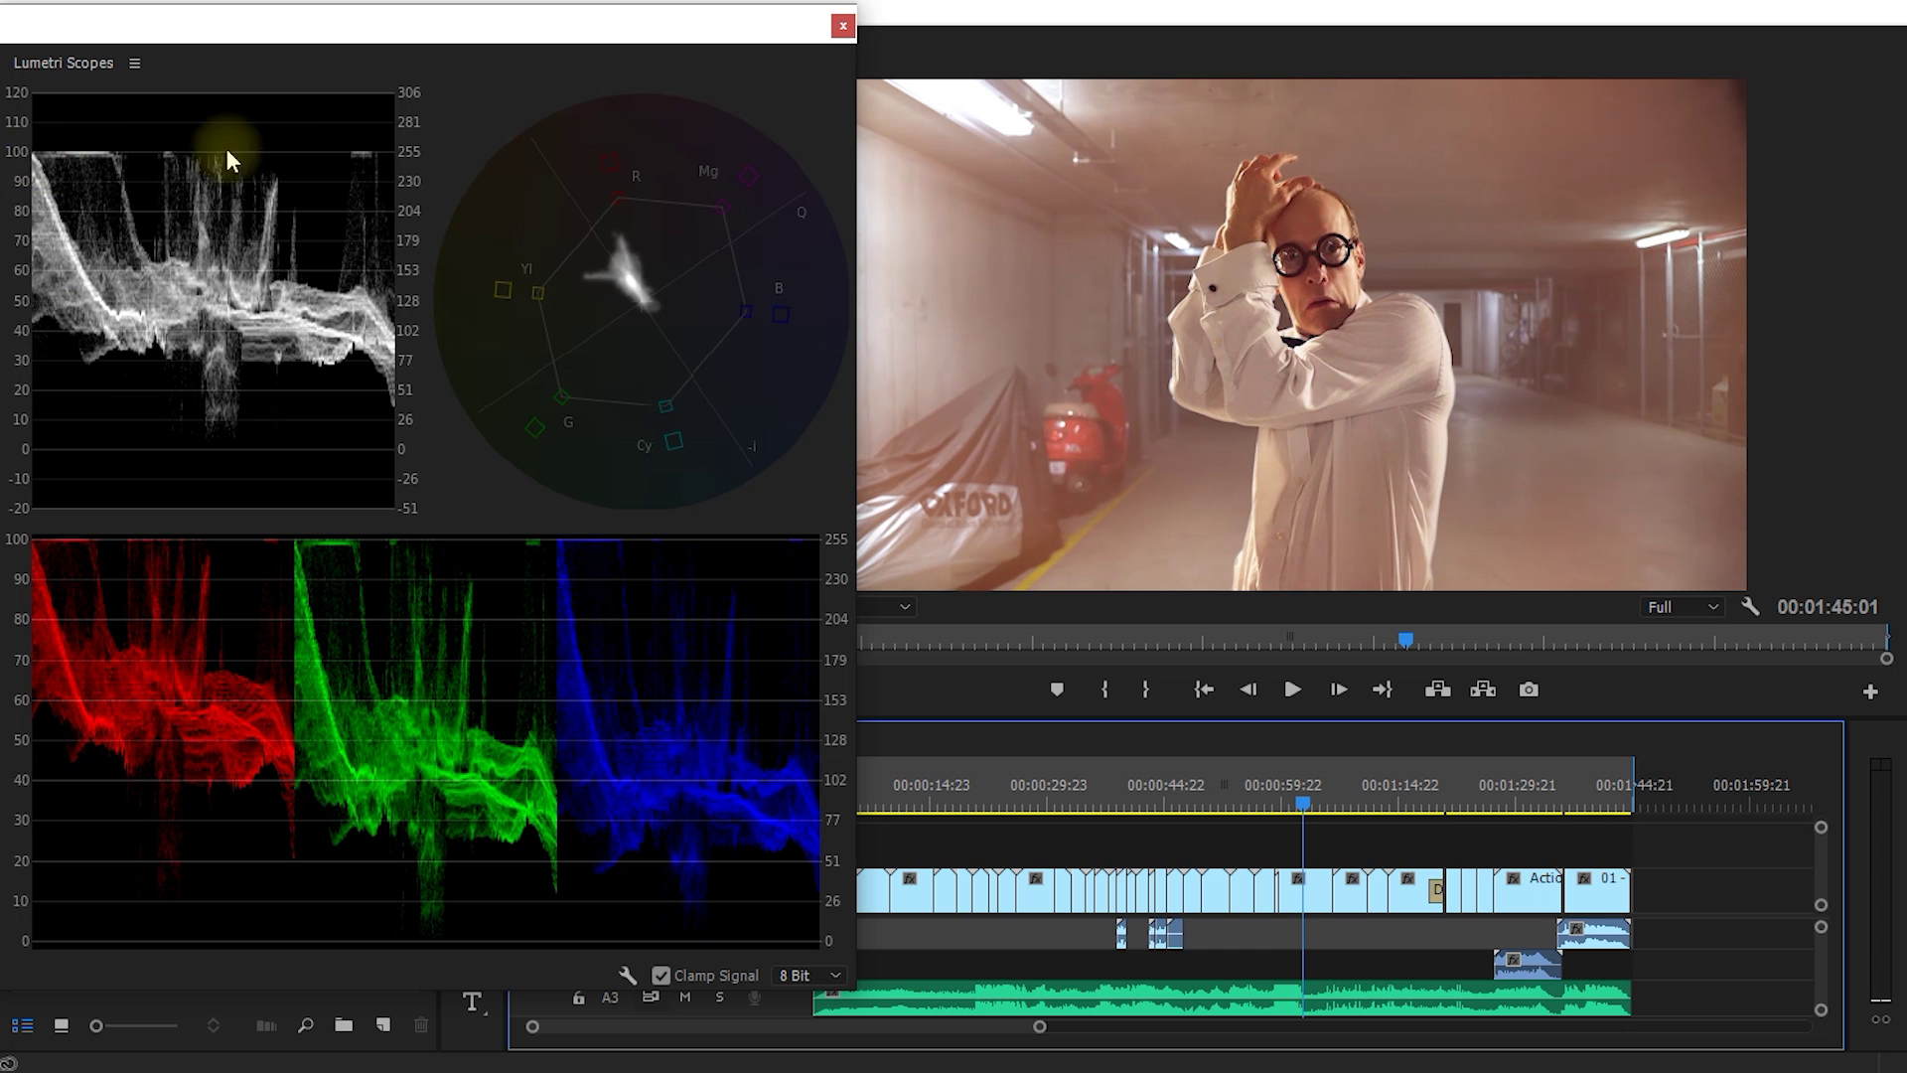
mouse_move(1297, 801)
mouse_down()
mouse_move(1312, 795)
mouse_move(1264, 798)
mouse_up()
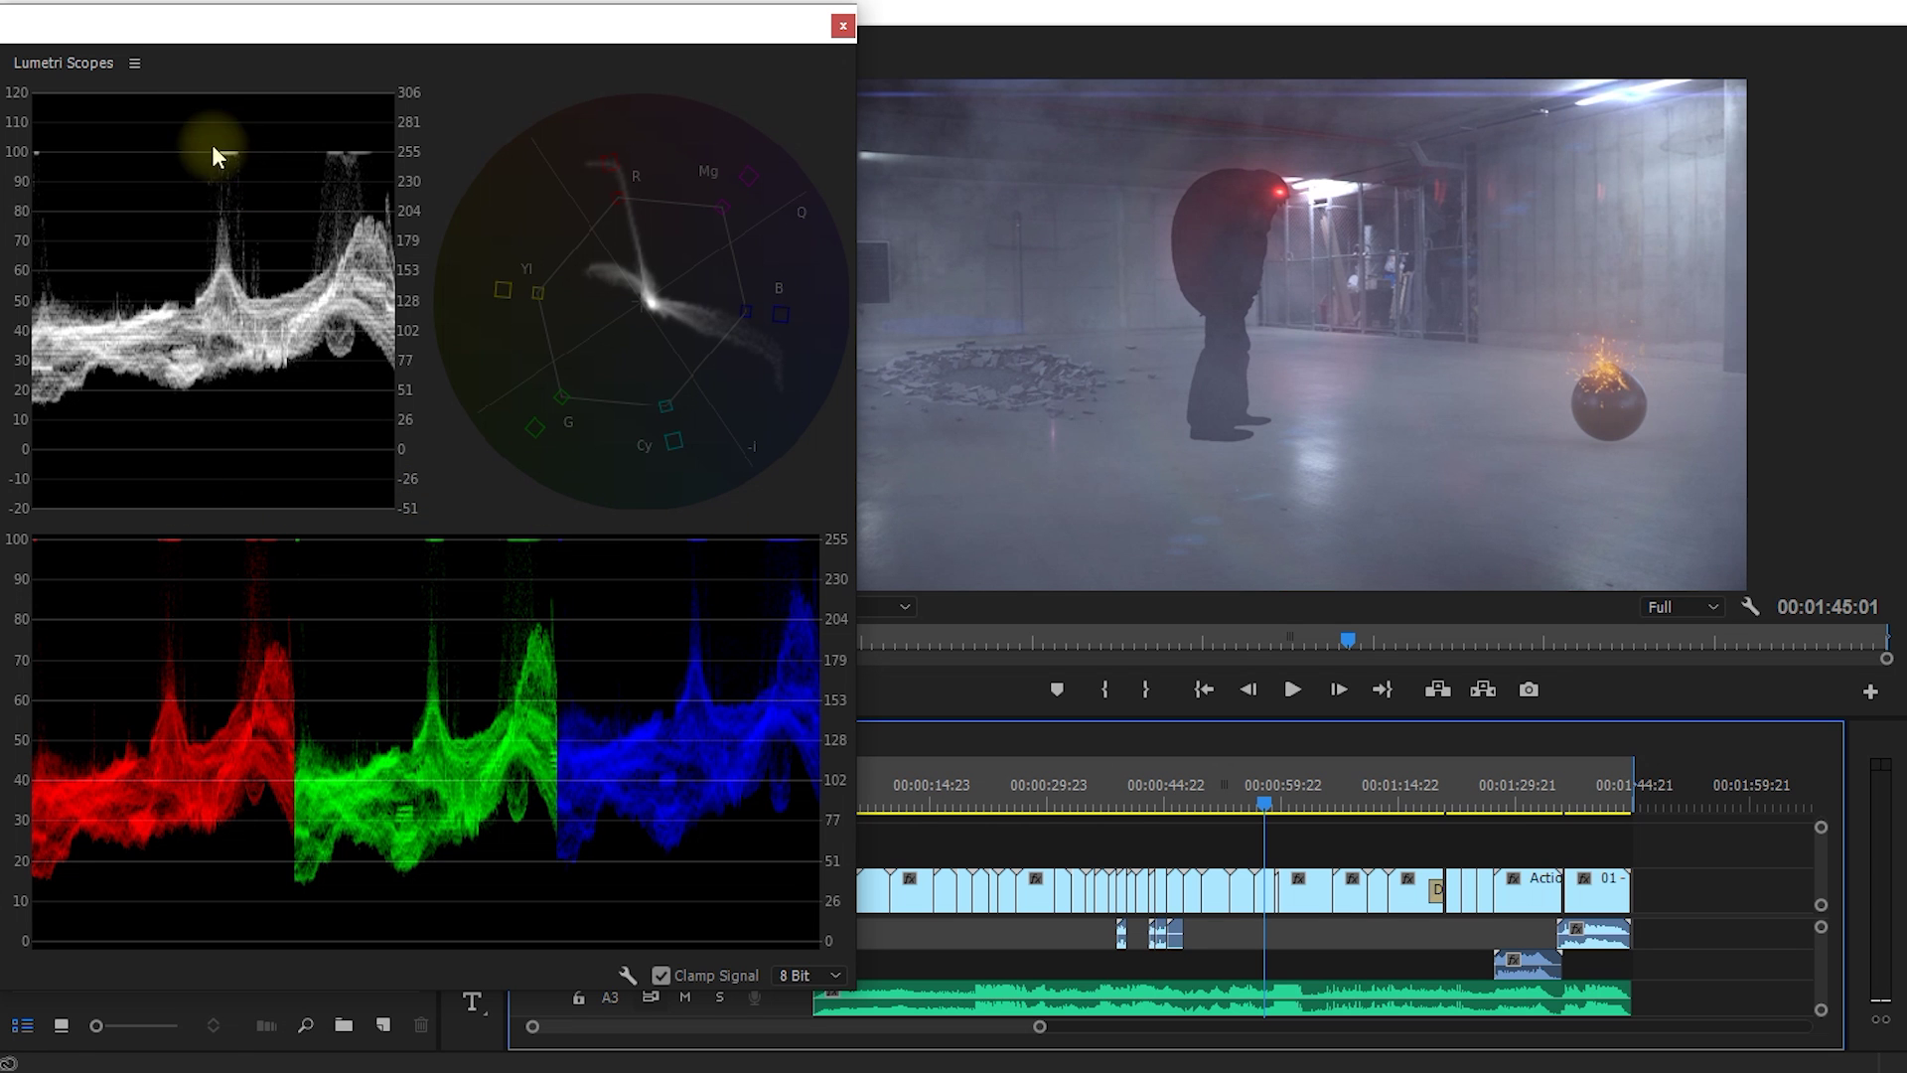
drag(1281, 802, 1358, 803)
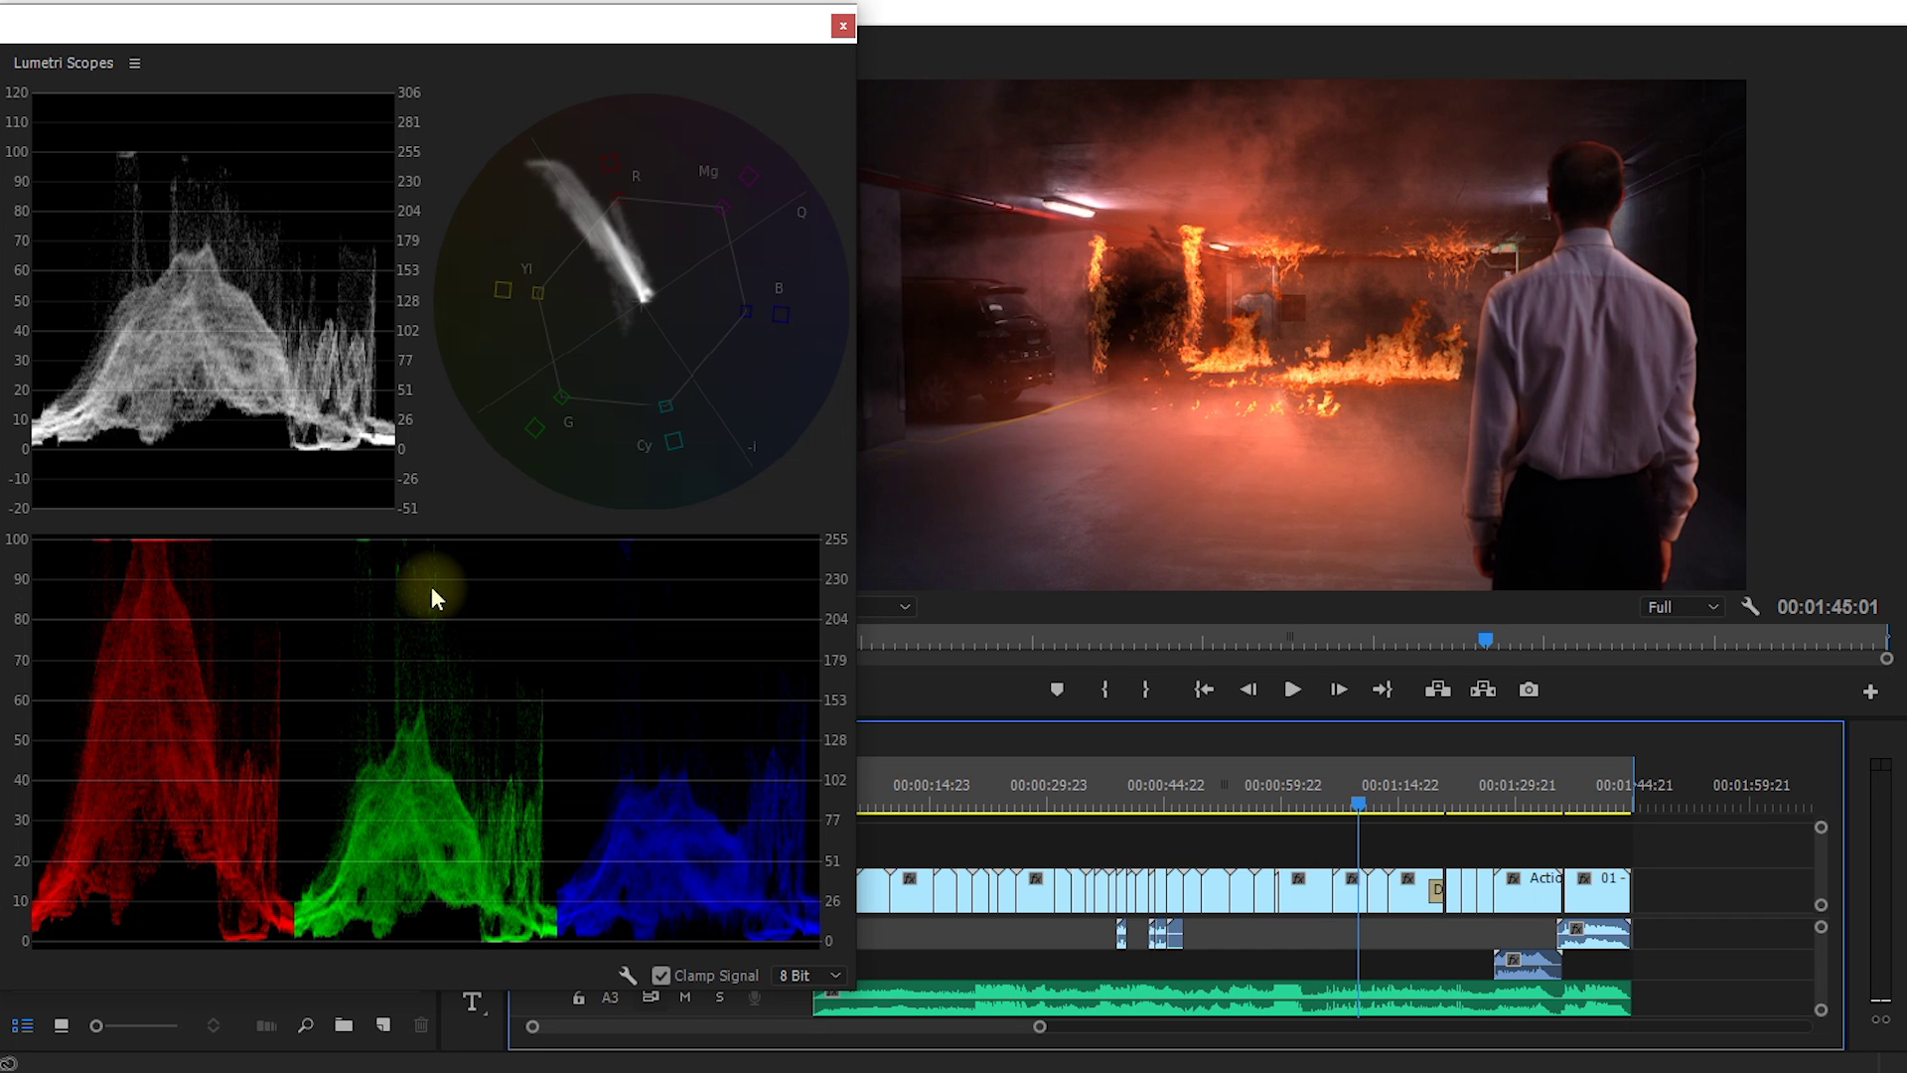
Close the Lumetri Scopes and open Lumetri Color, placing and resizing its window beside the program preview to fit all sections.
click(847, 29)
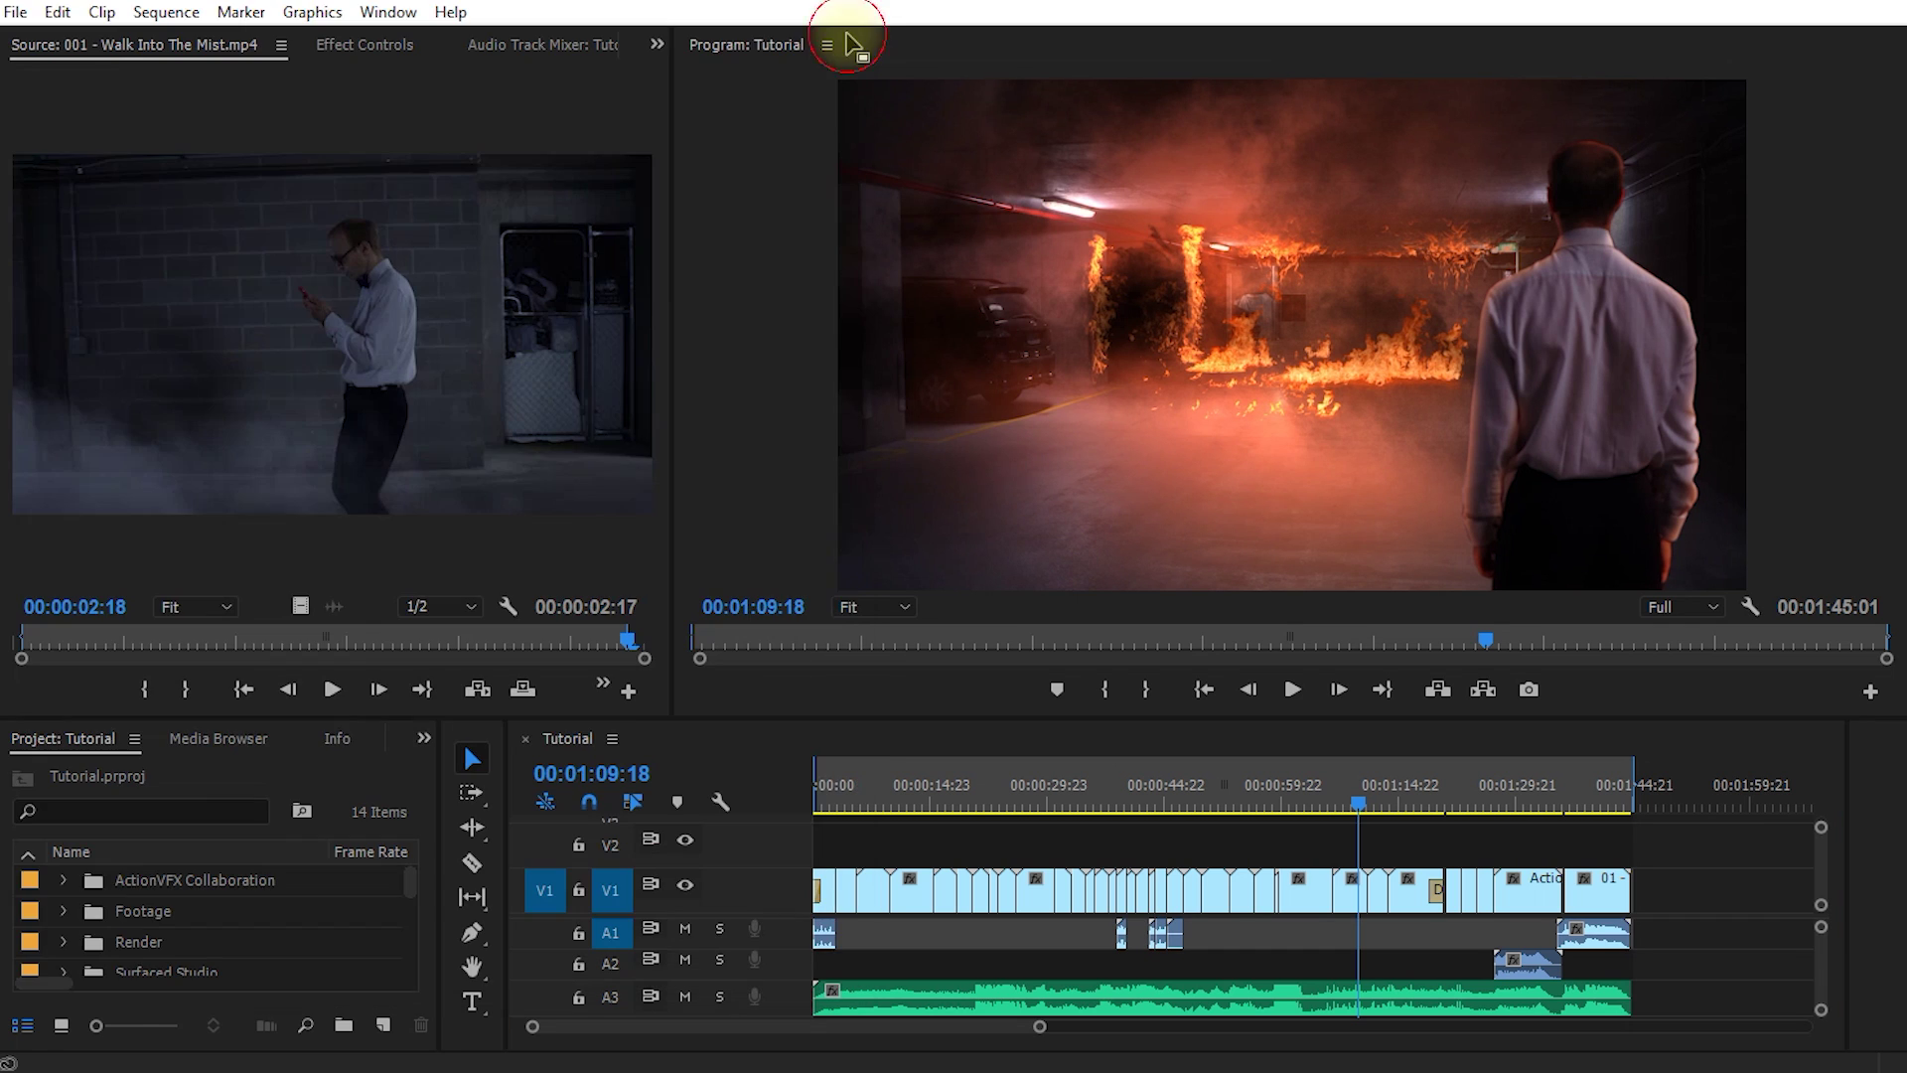
click(387, 12)
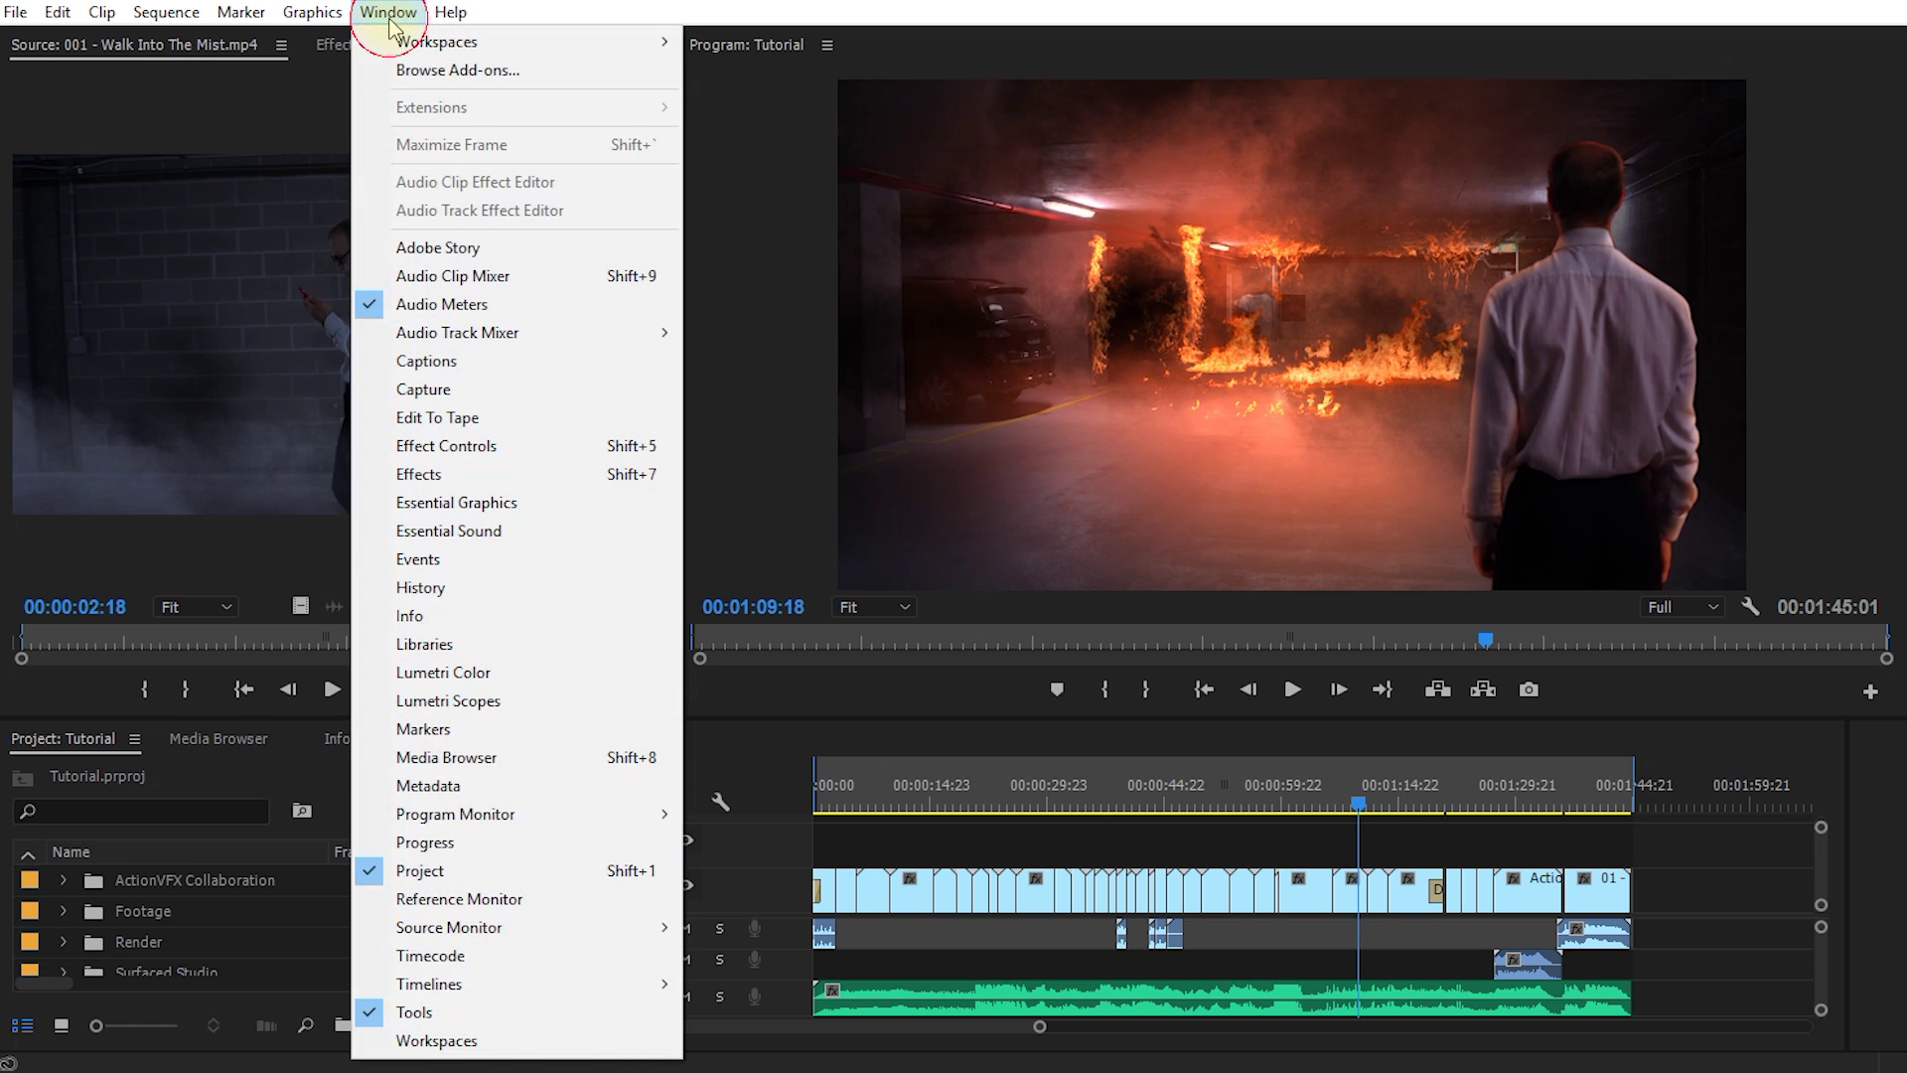
click(512, 685)
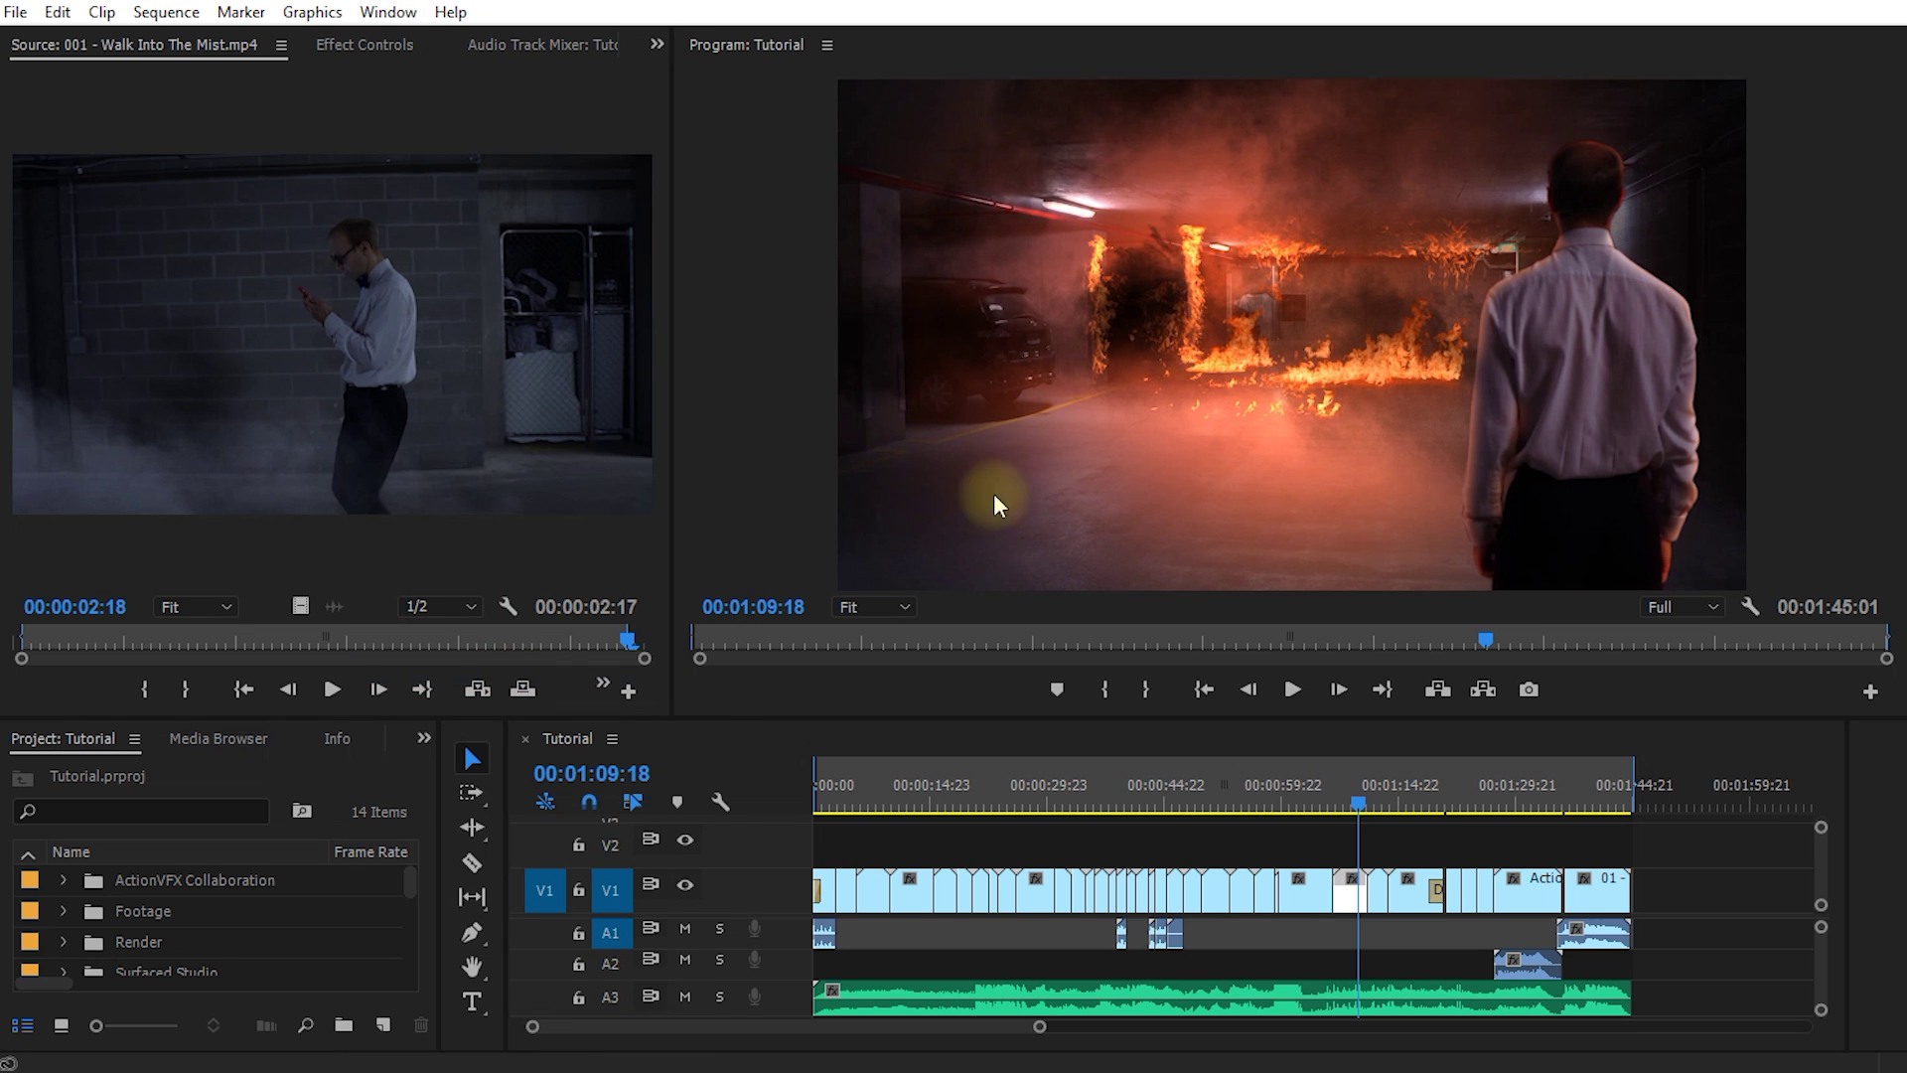
drag(477, 100, 289, 51)
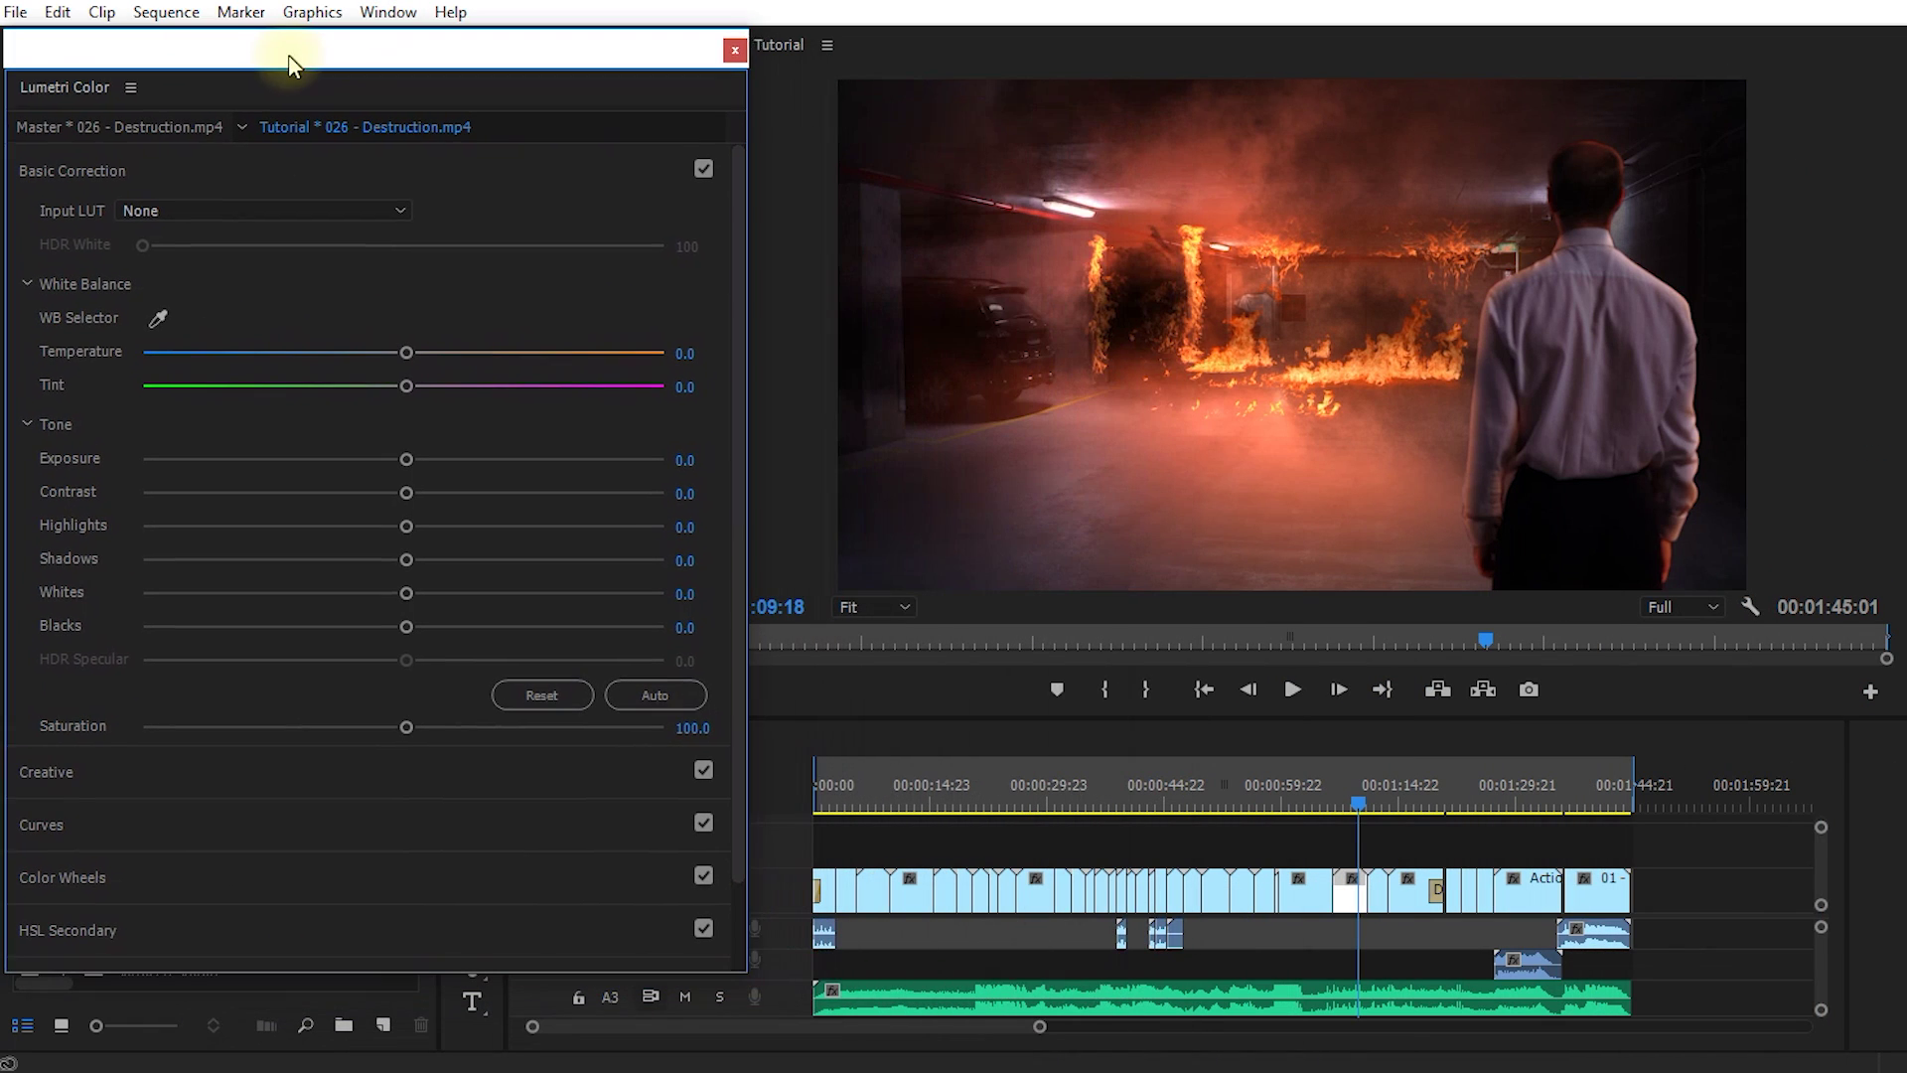
drag(745, 979, 732, 1043)
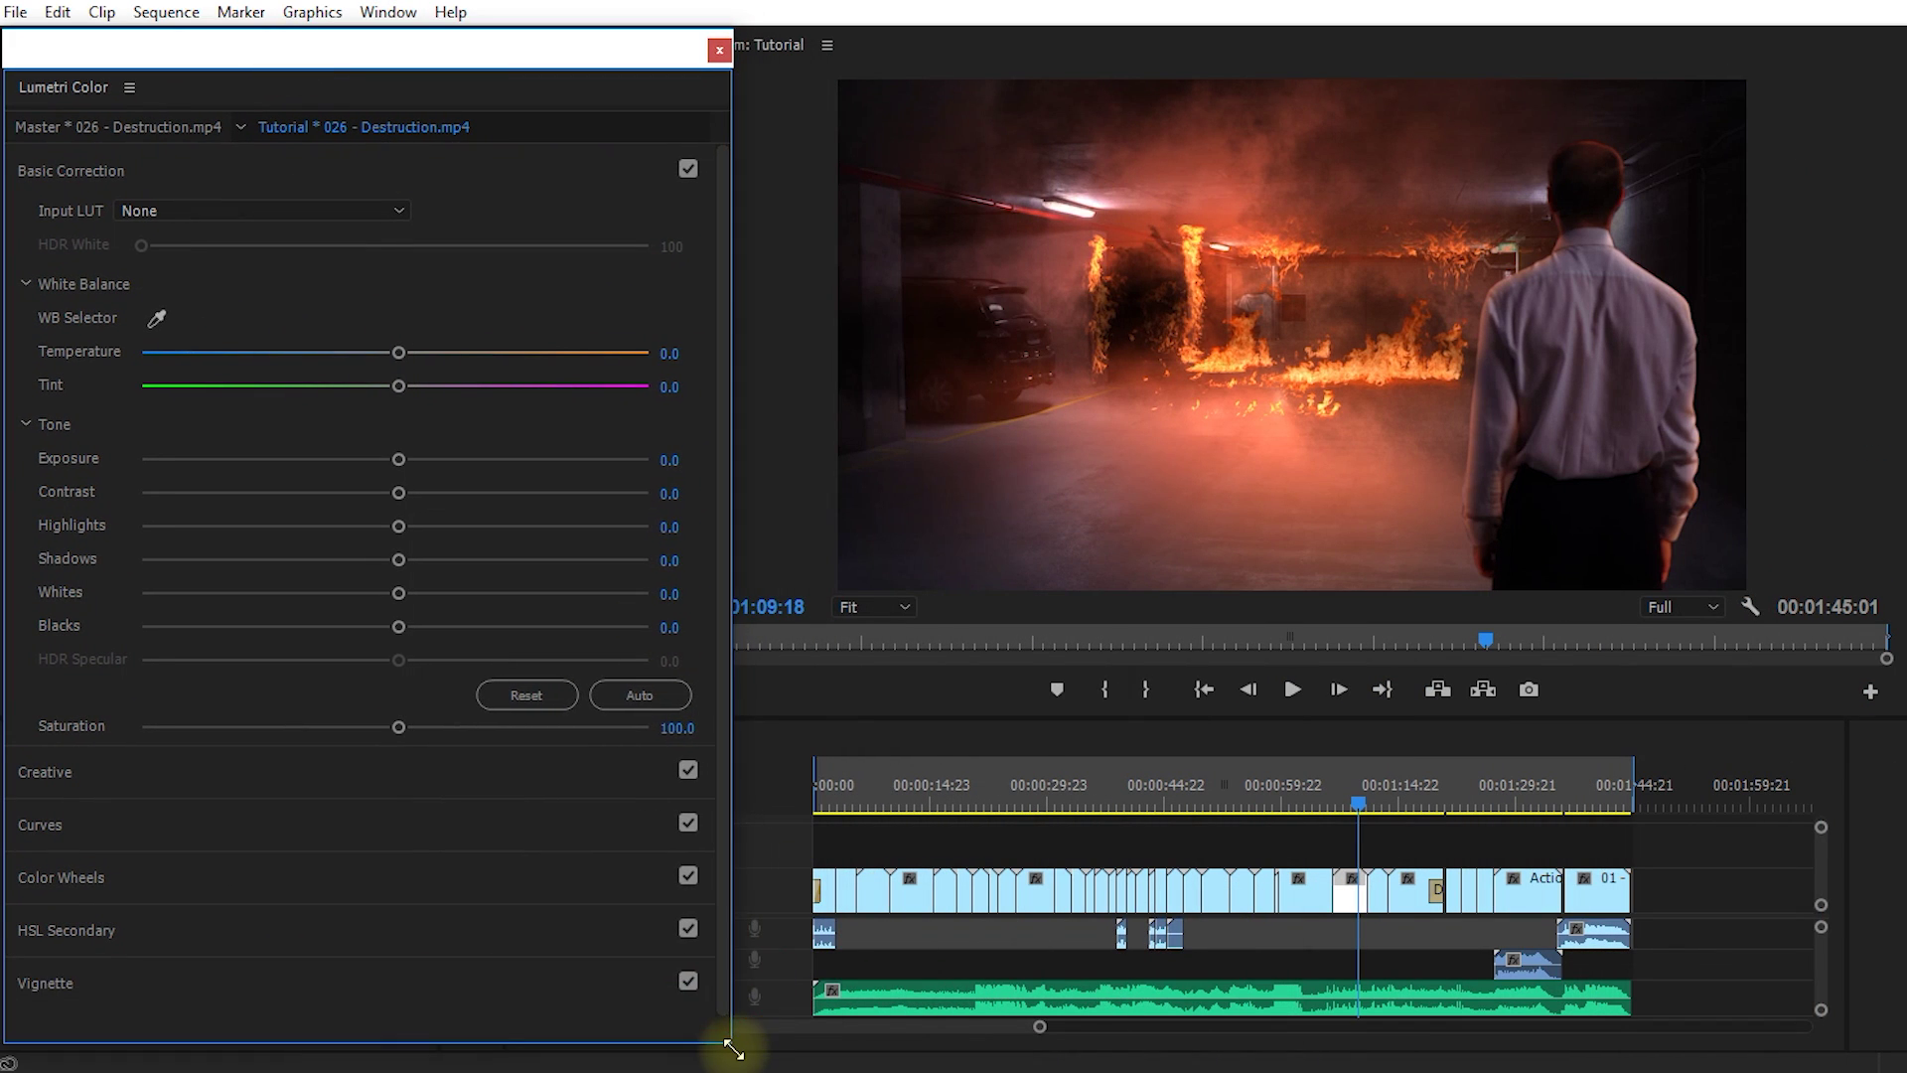
Examine the Basic Correction and Creative sections of Lumetri Color, leaving both collapsed.
click(99, 174)
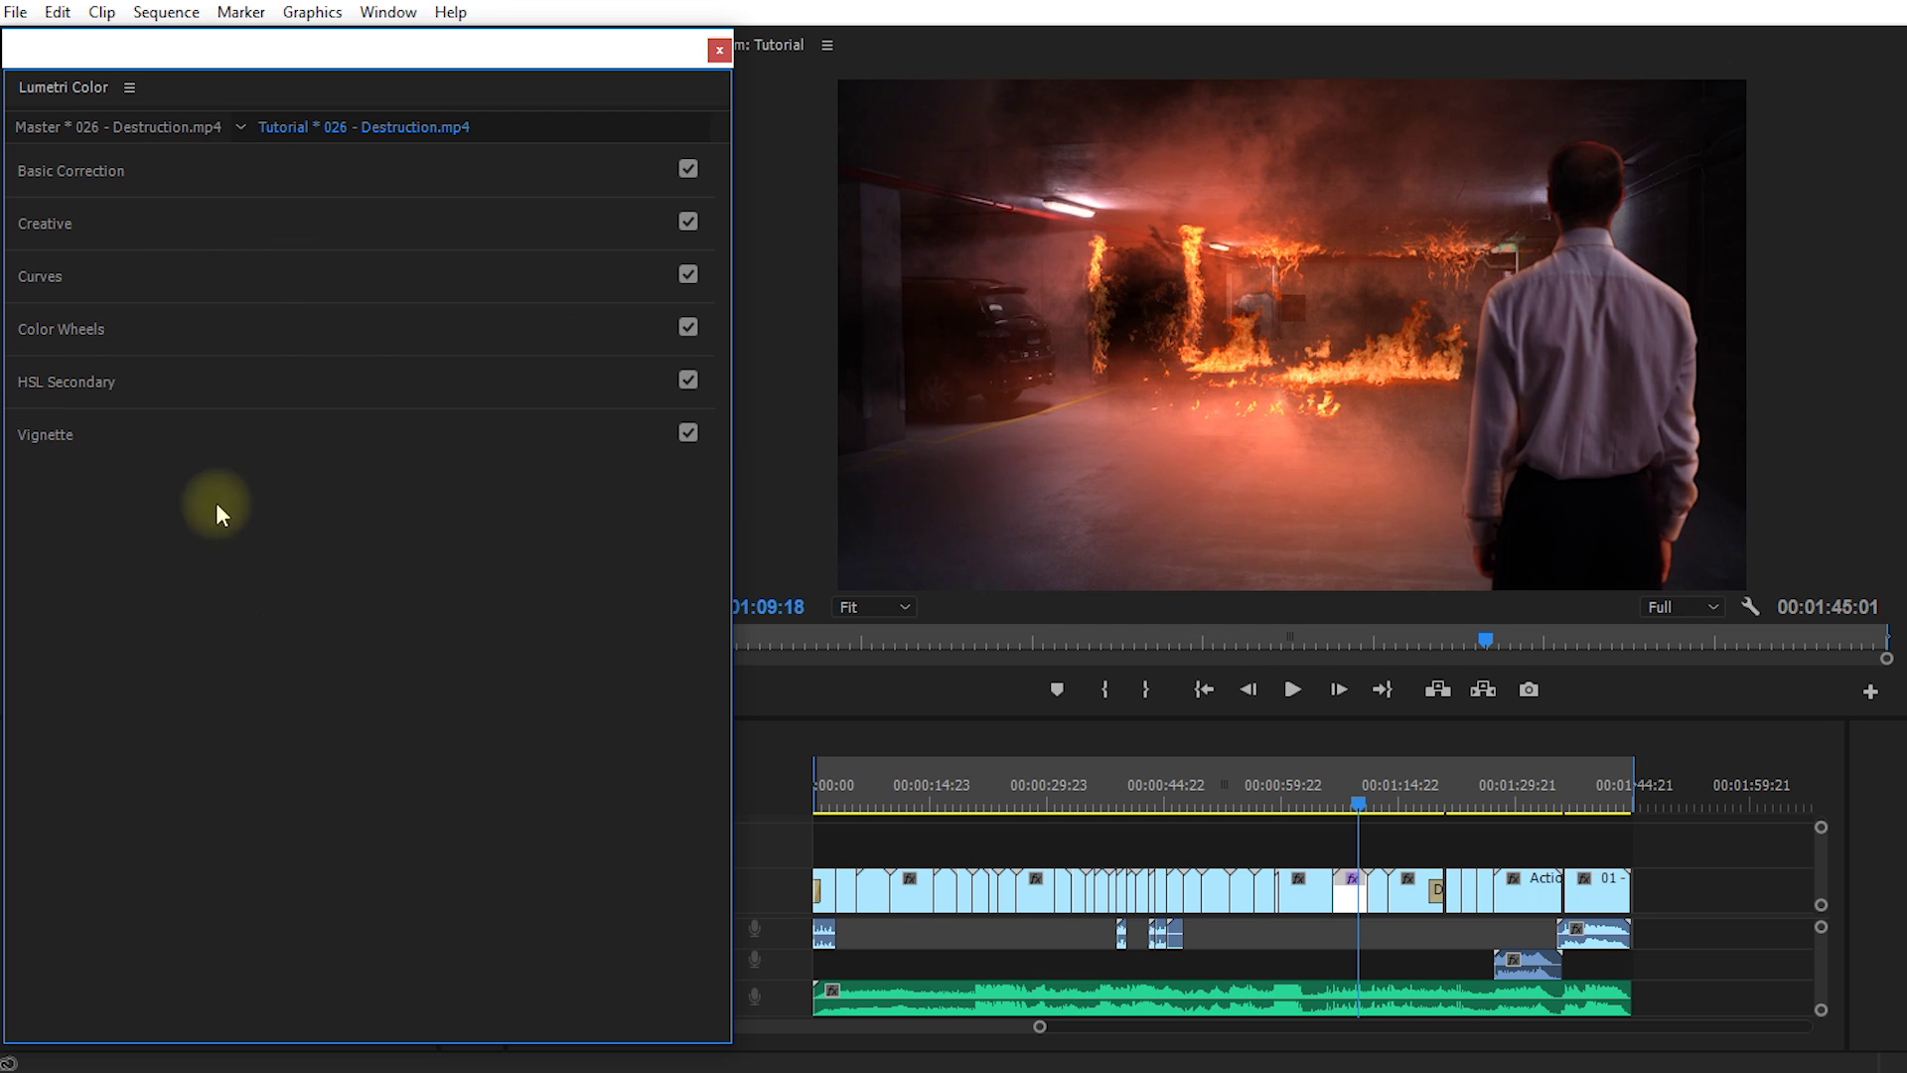
click(207, 219)
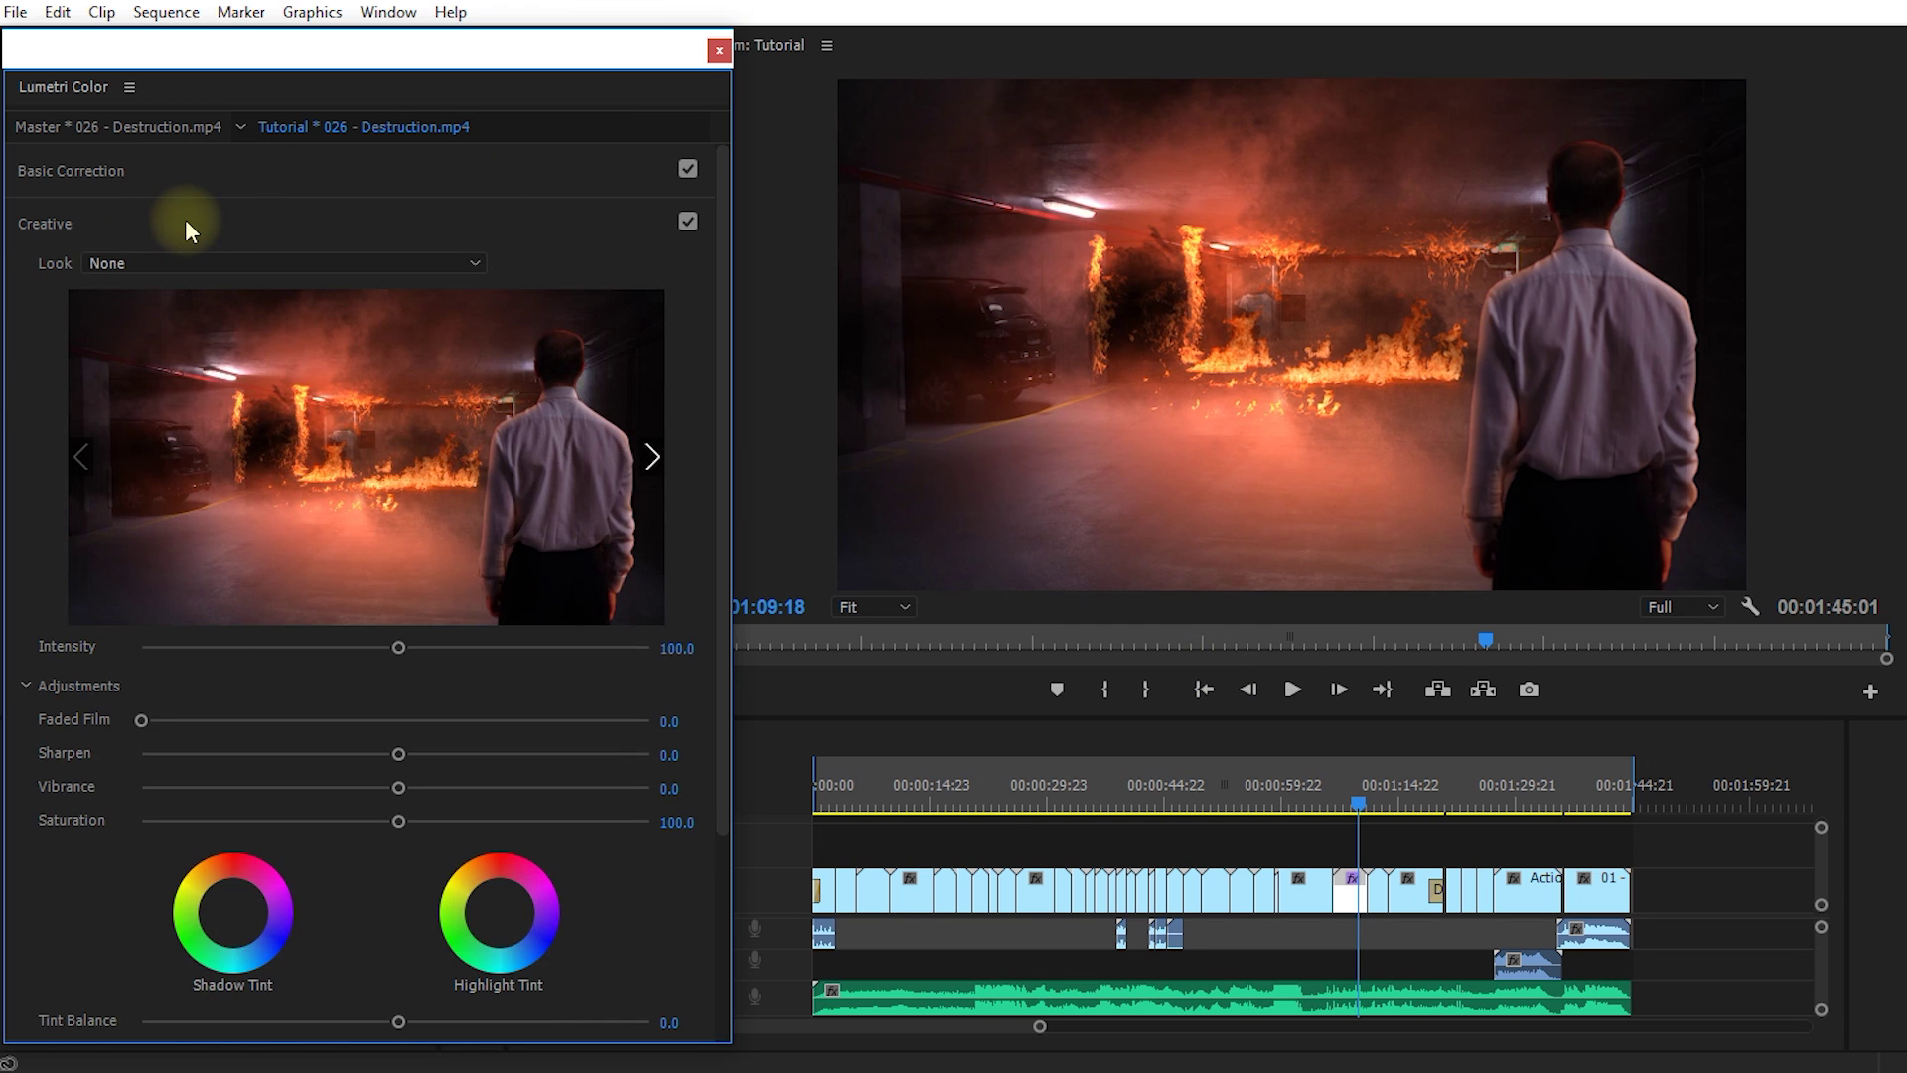
click(140, 224)
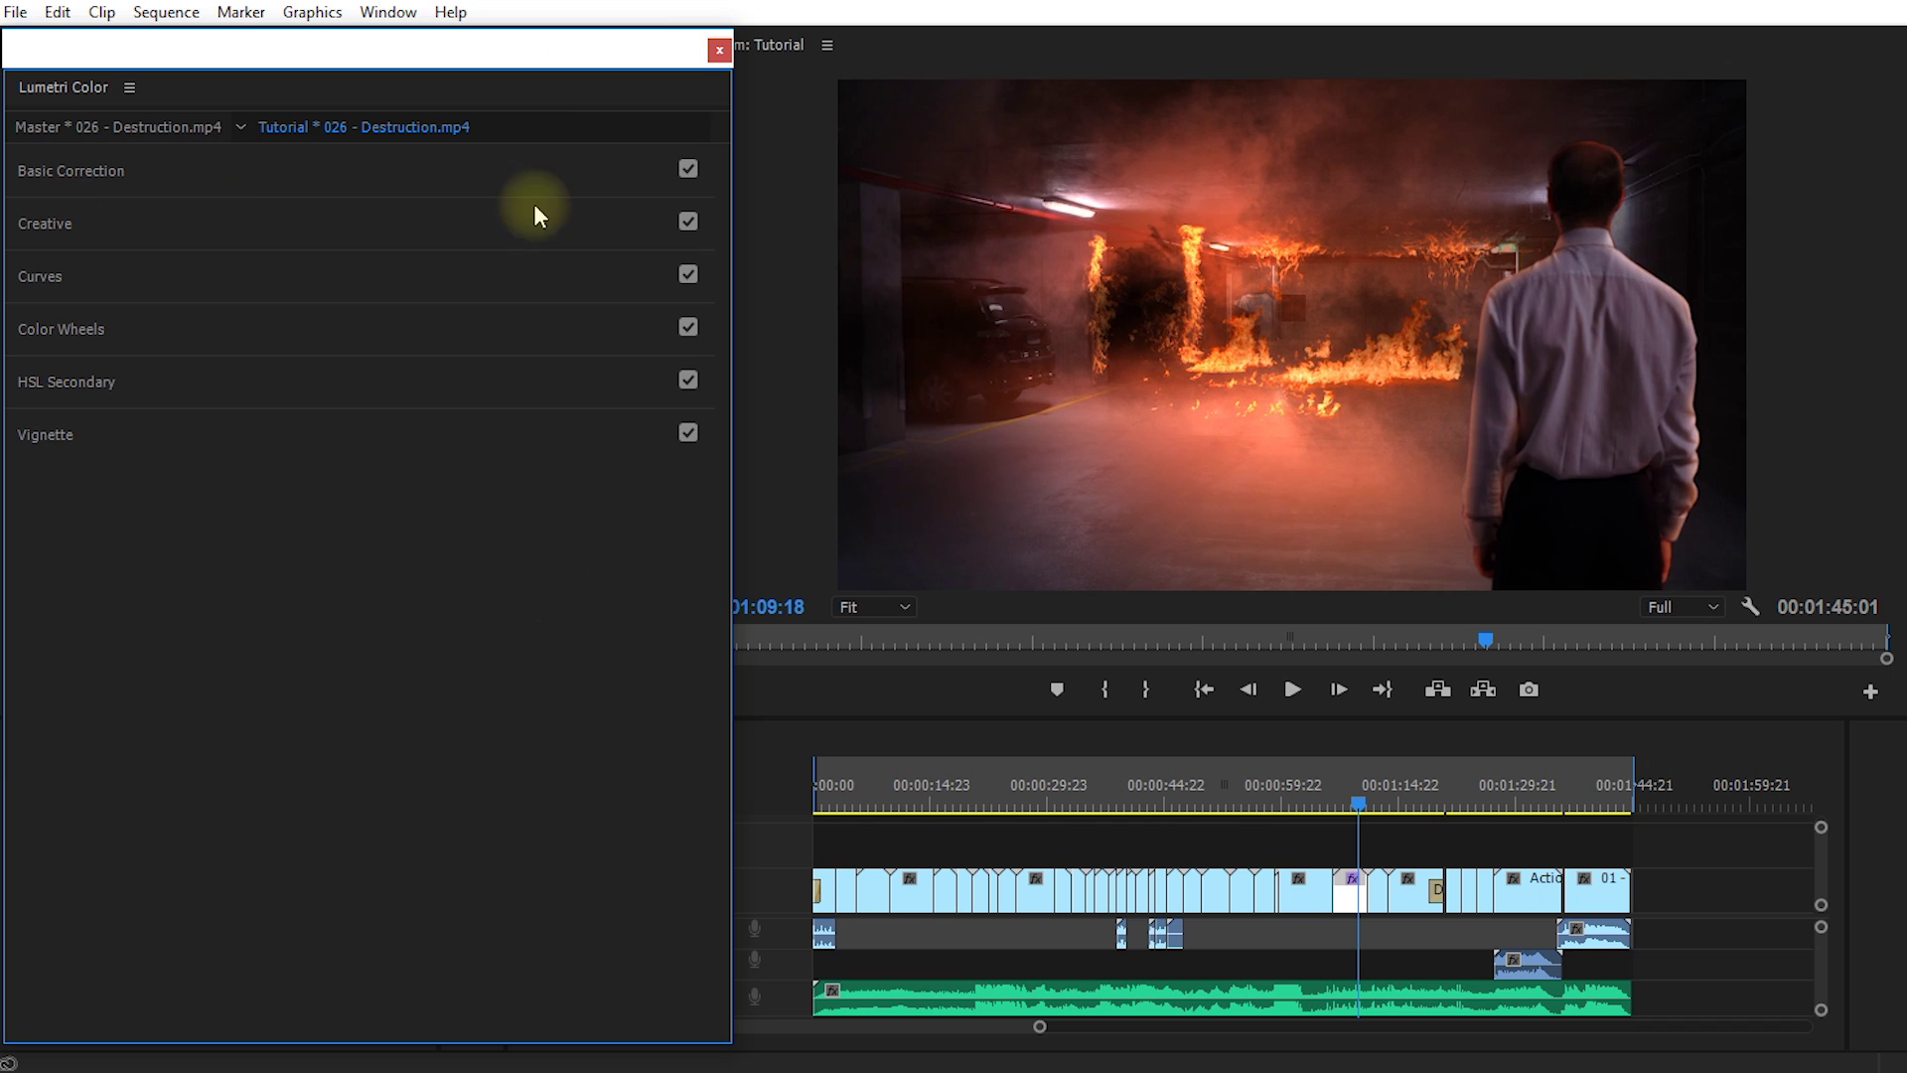
click(203, 177)
click(181, 173)
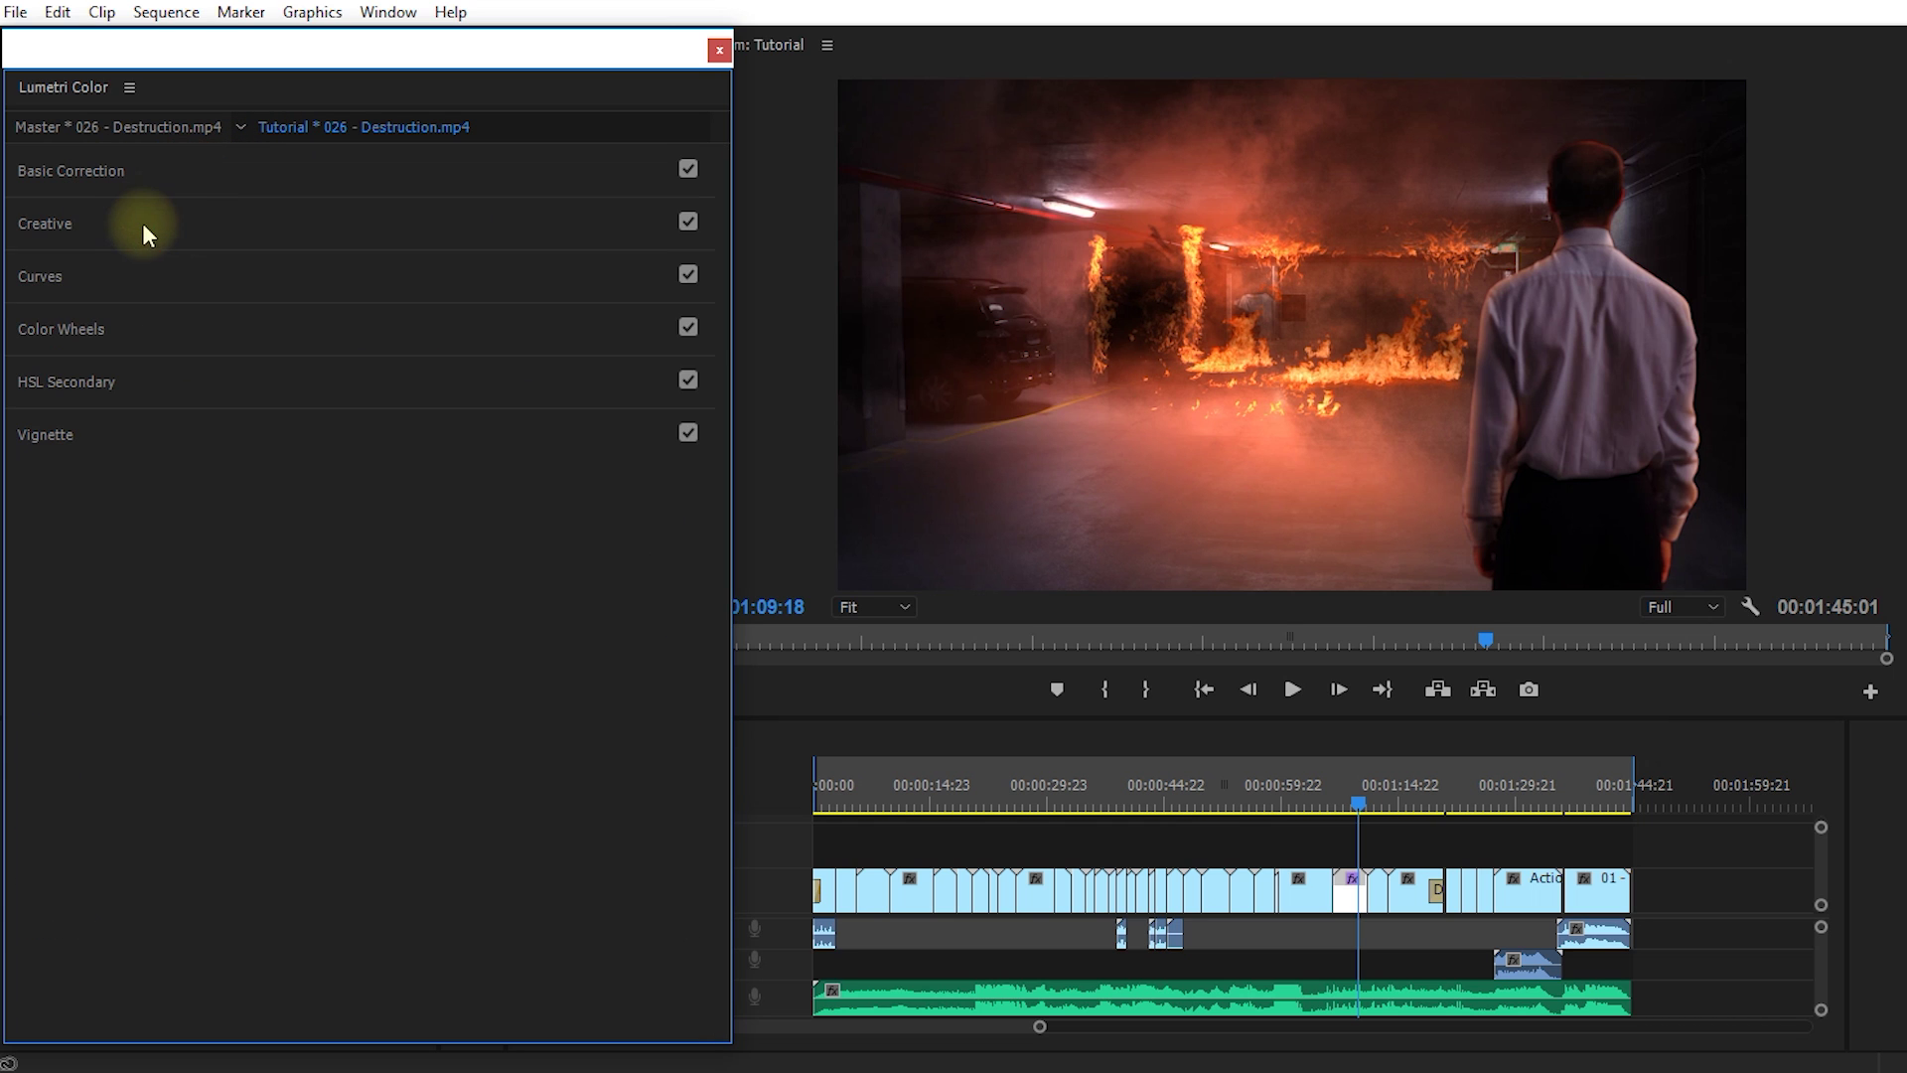
click(171, 224)
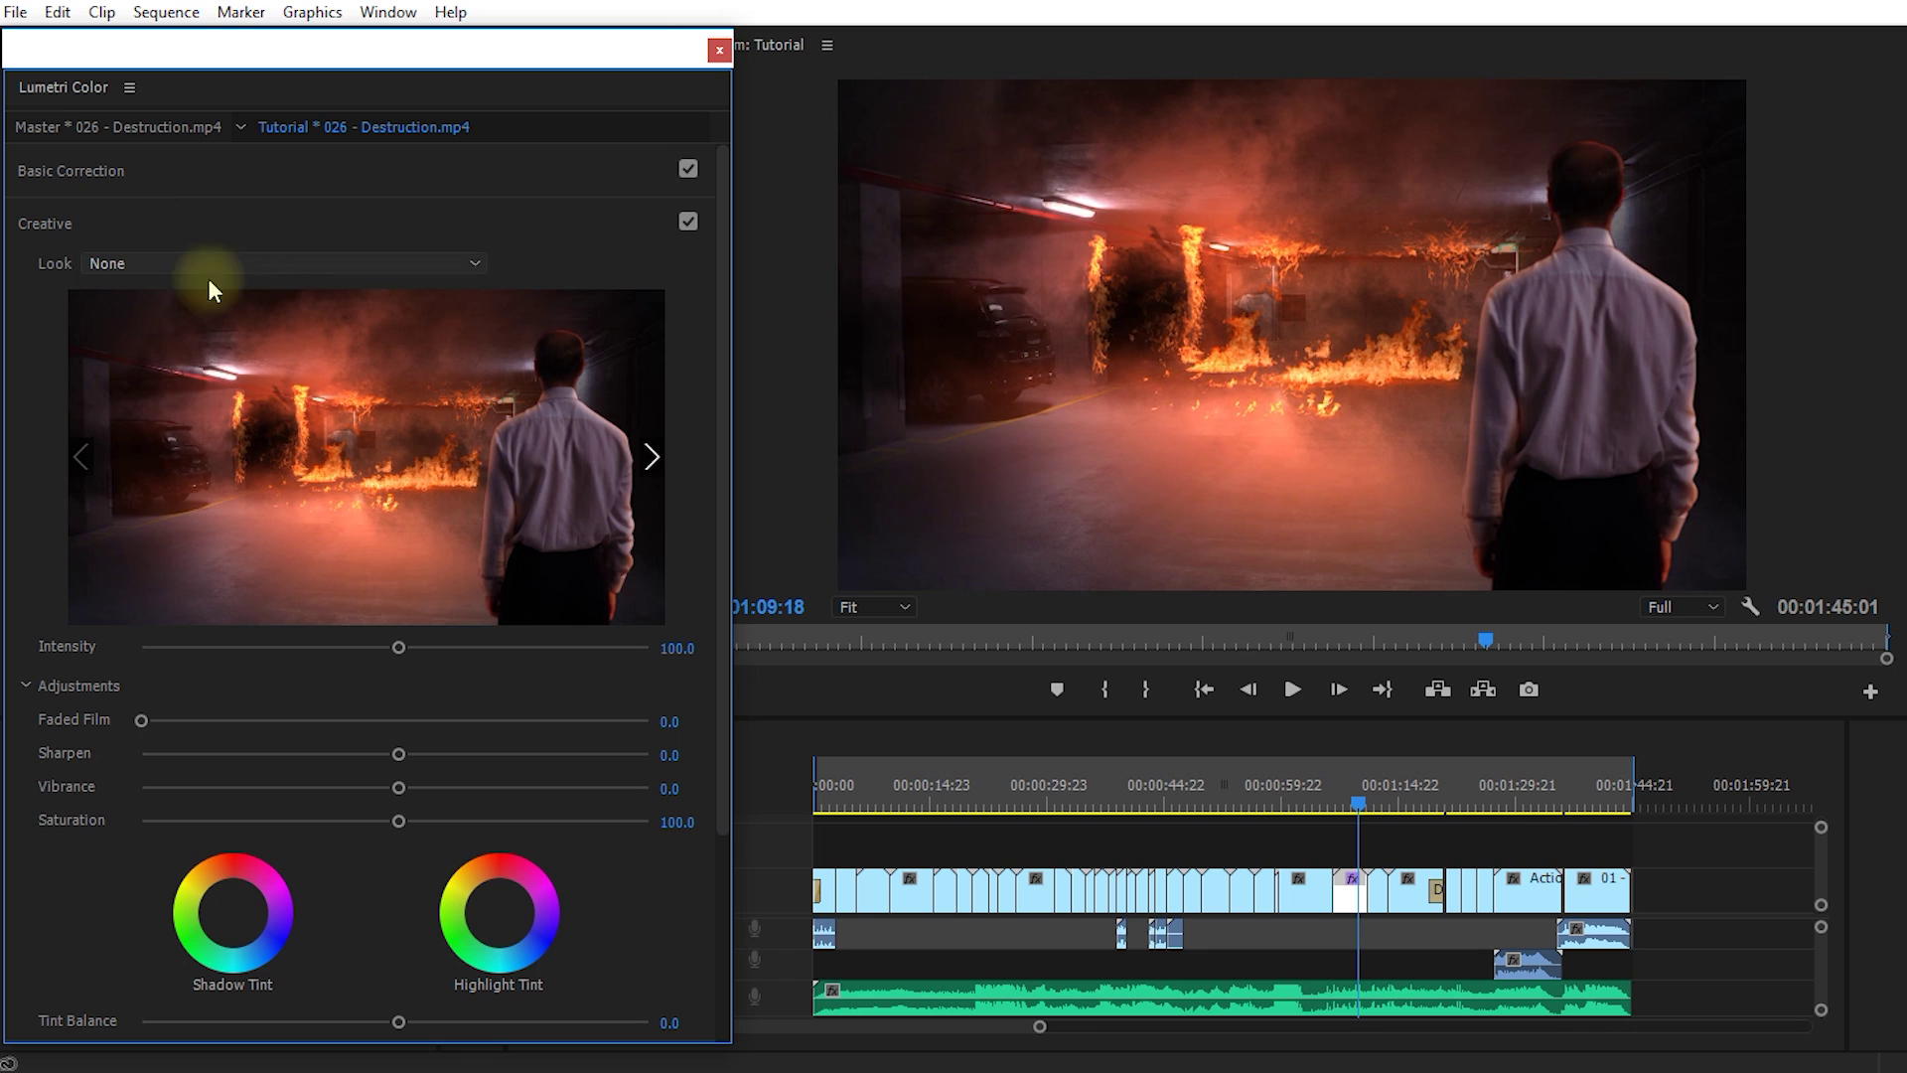
click(215, 227)
Examine the Curves, Color Wheels, HSL Secondary and Vignette sections one by one, collapsing each after viewing.
click(161, 281)
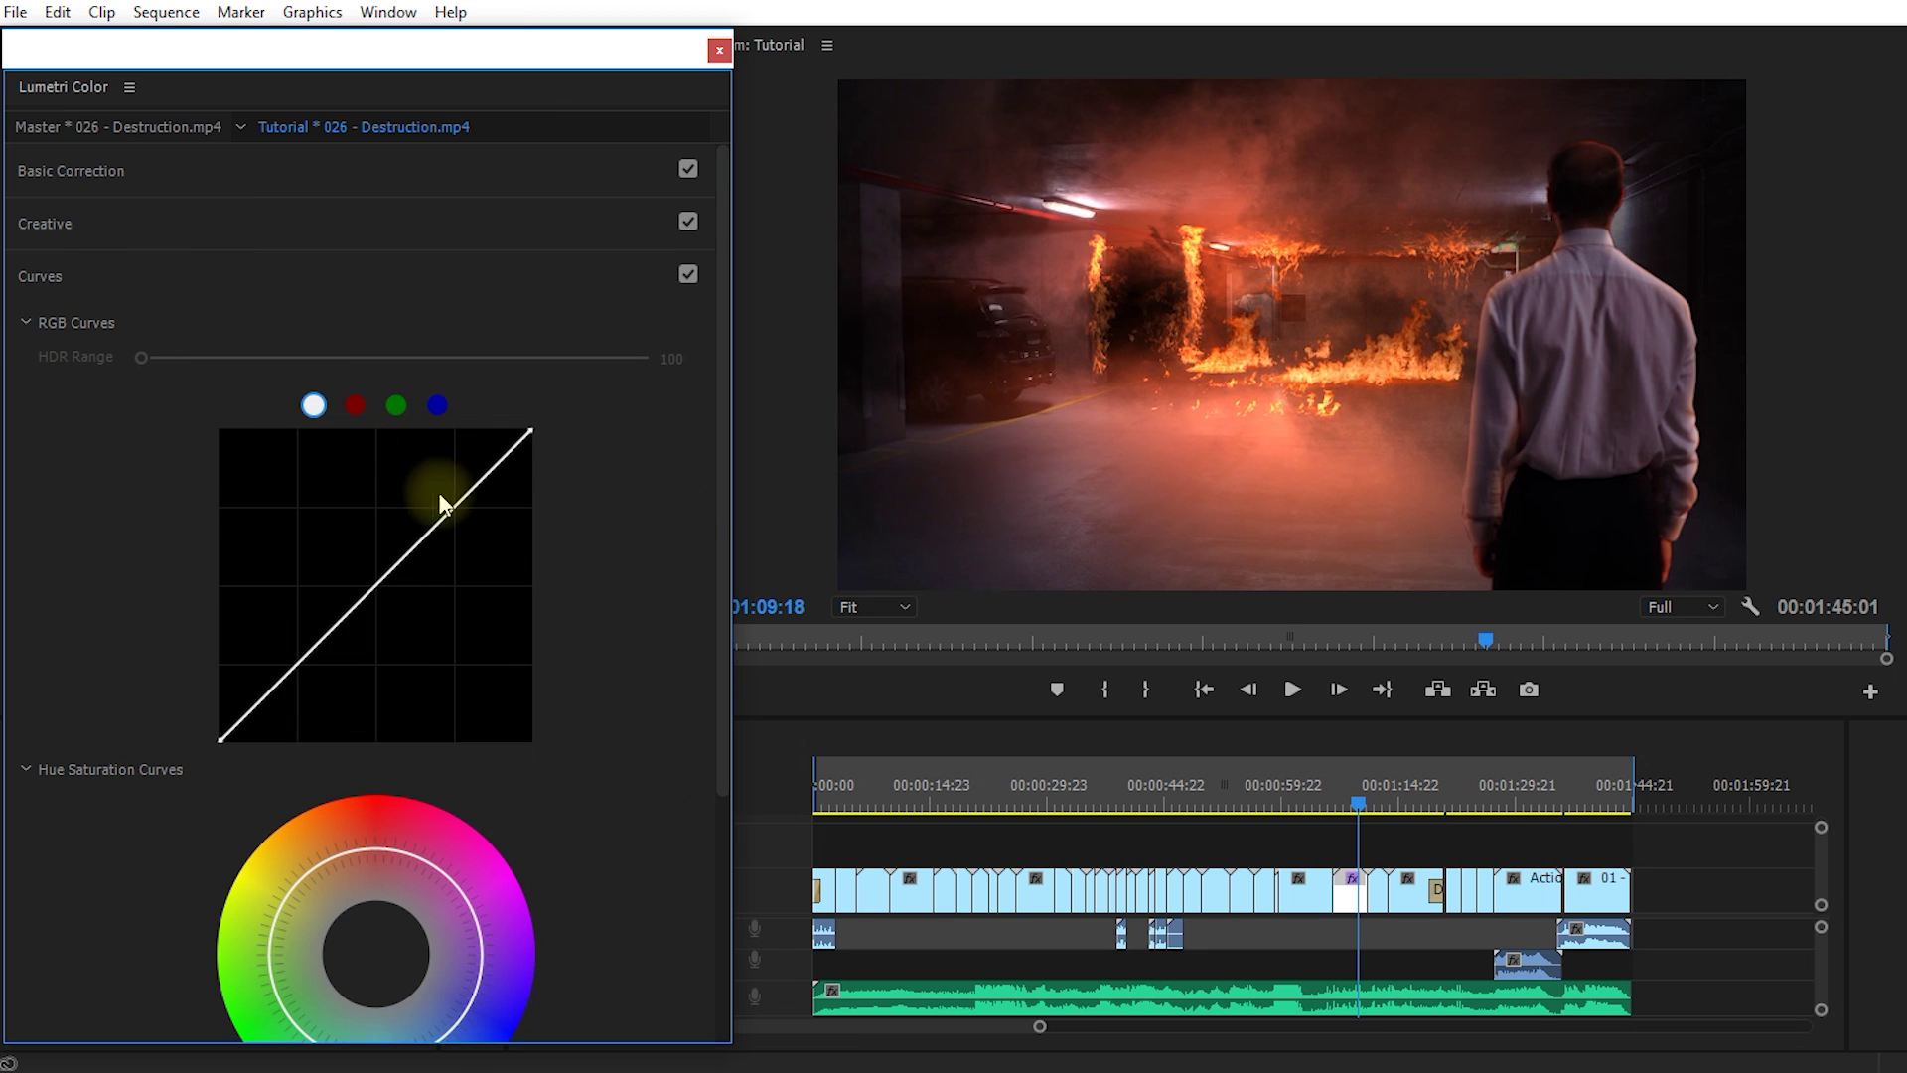
click(135, 294)
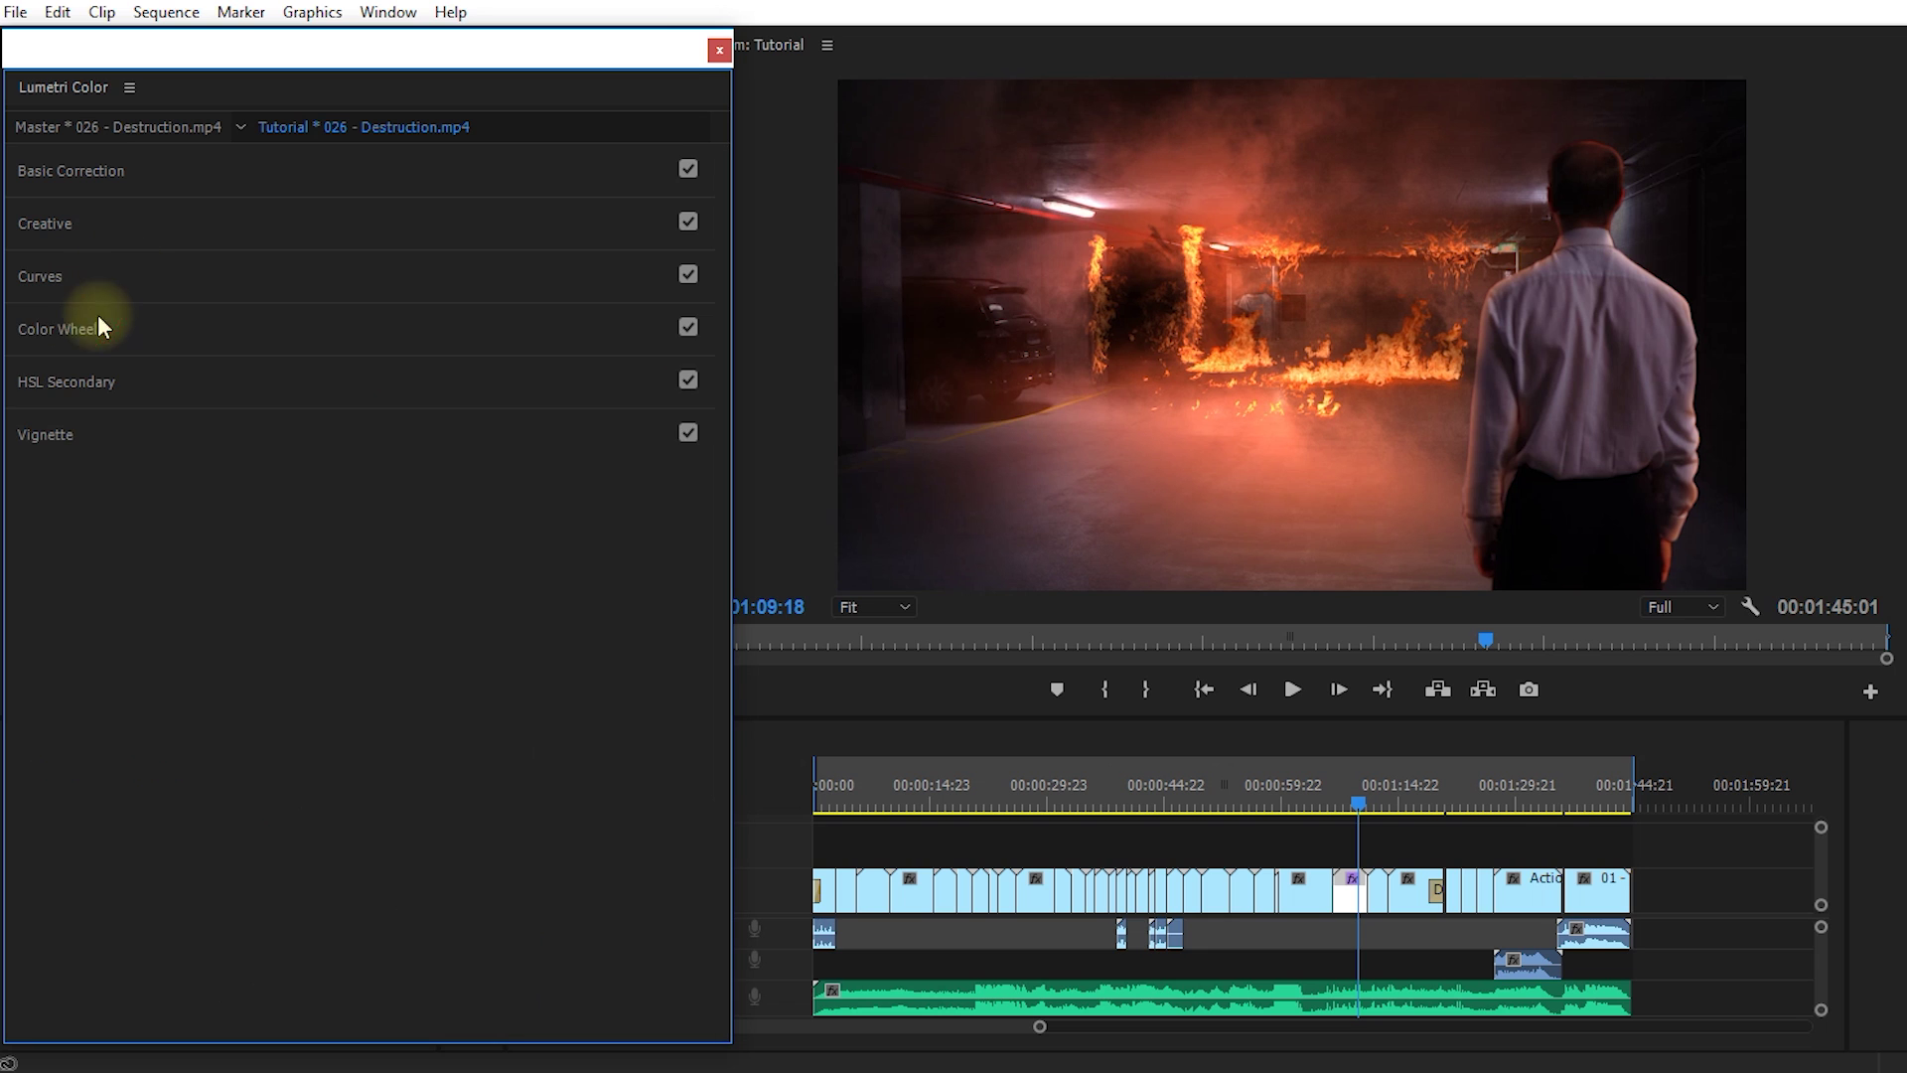
click(100, 333)
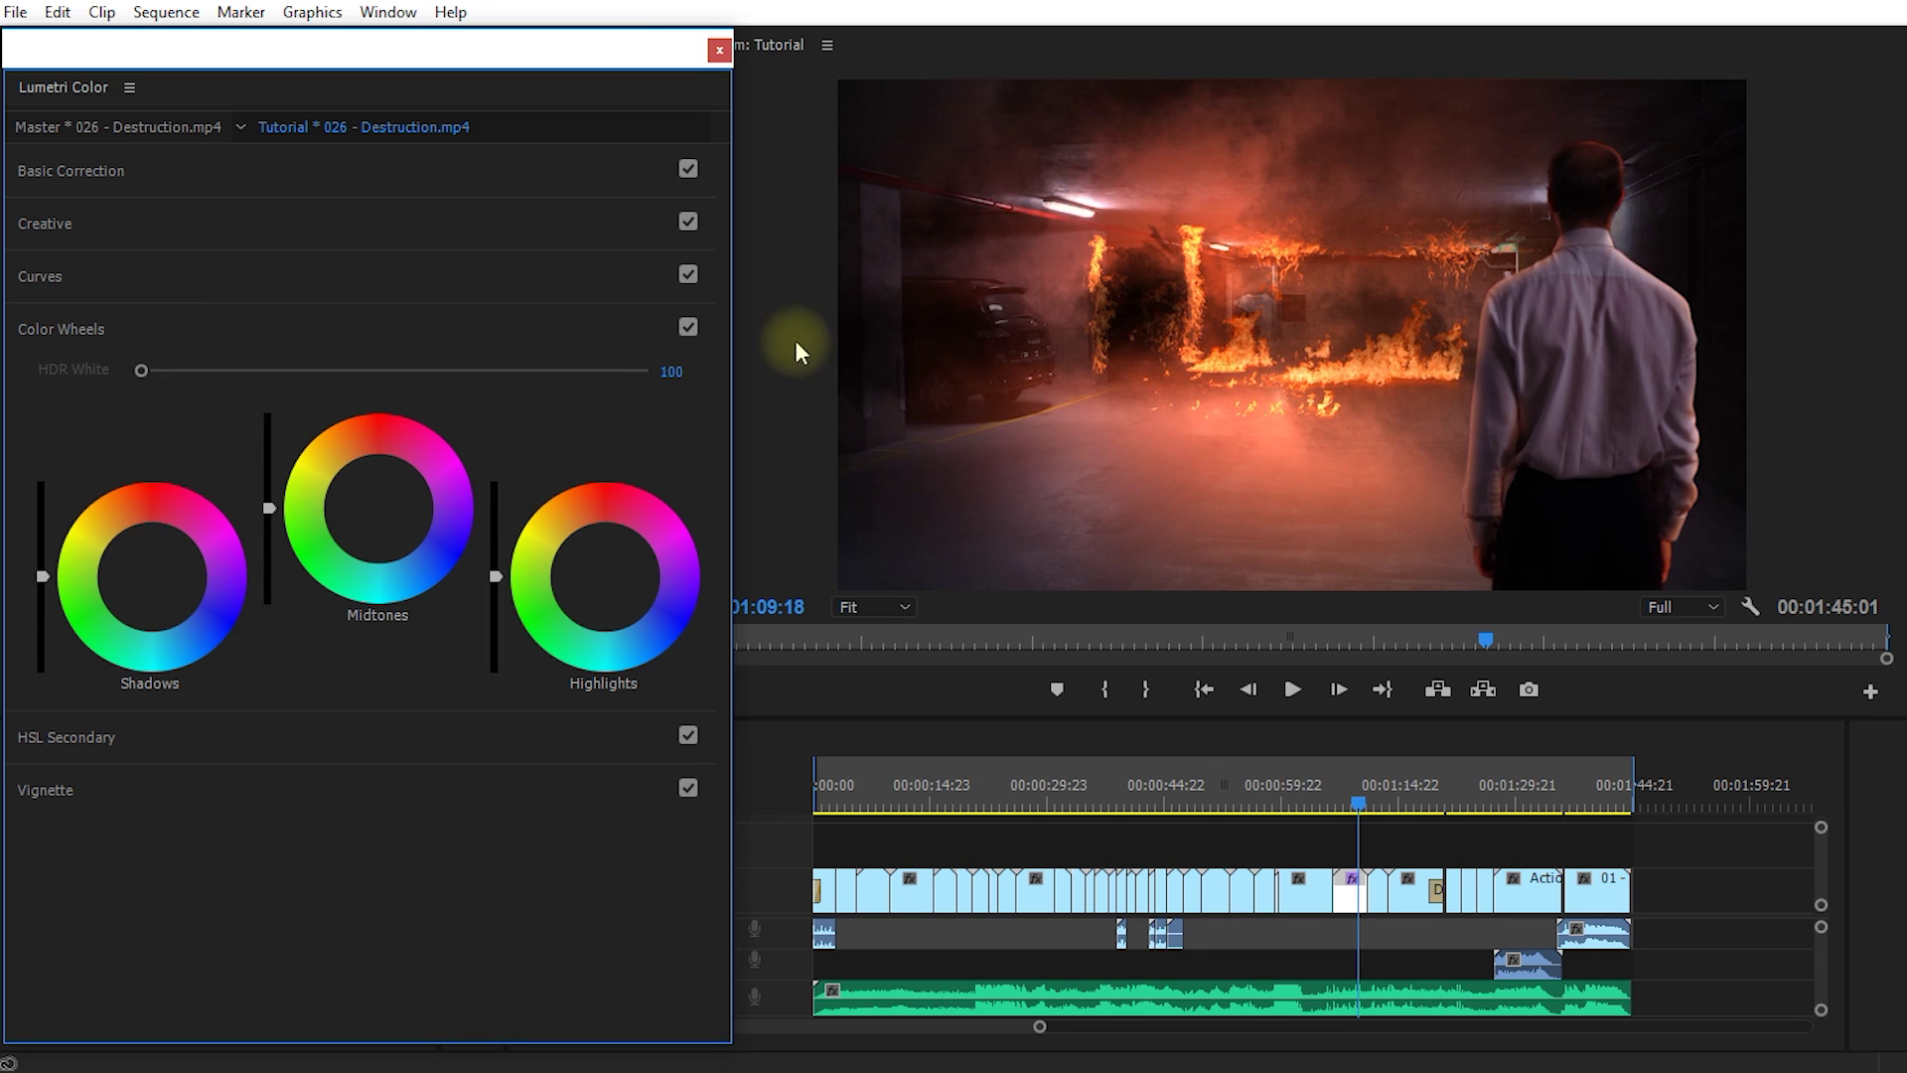
click(133, 323)
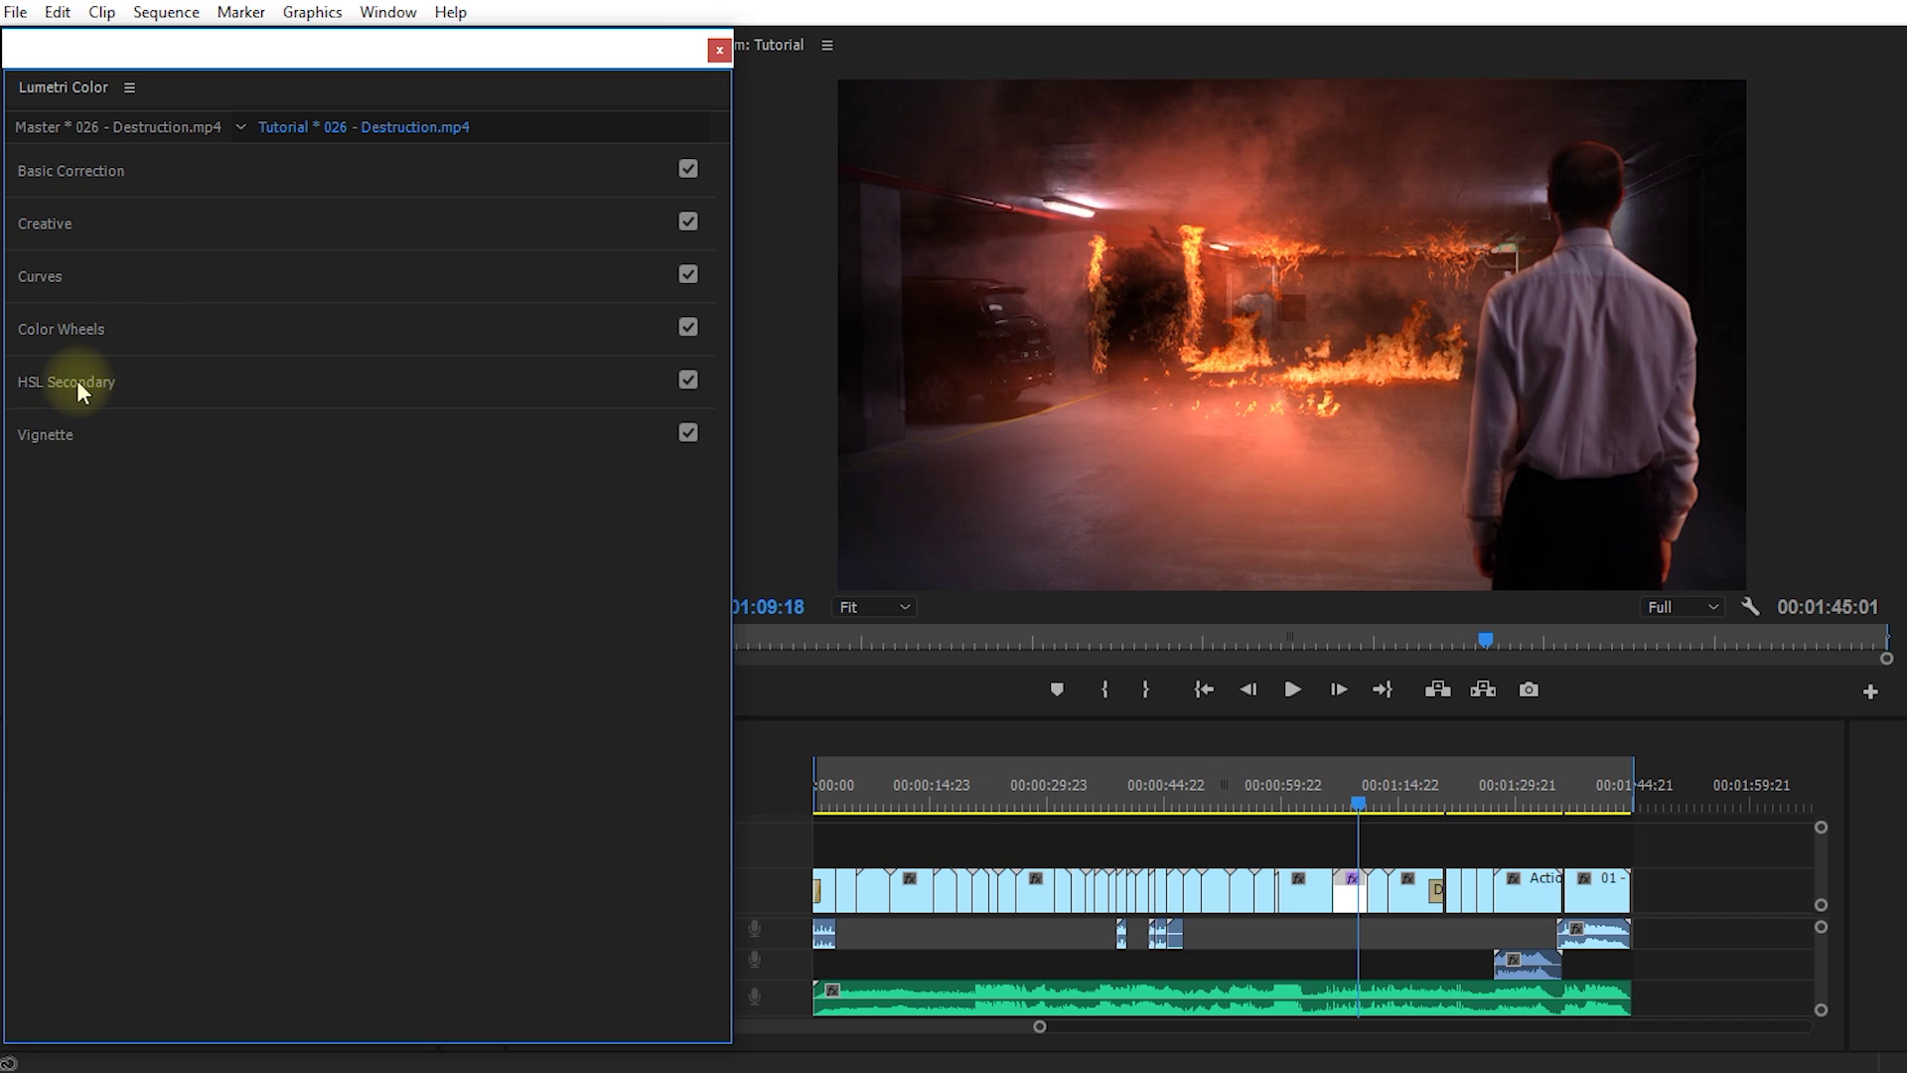
click(64, 379)
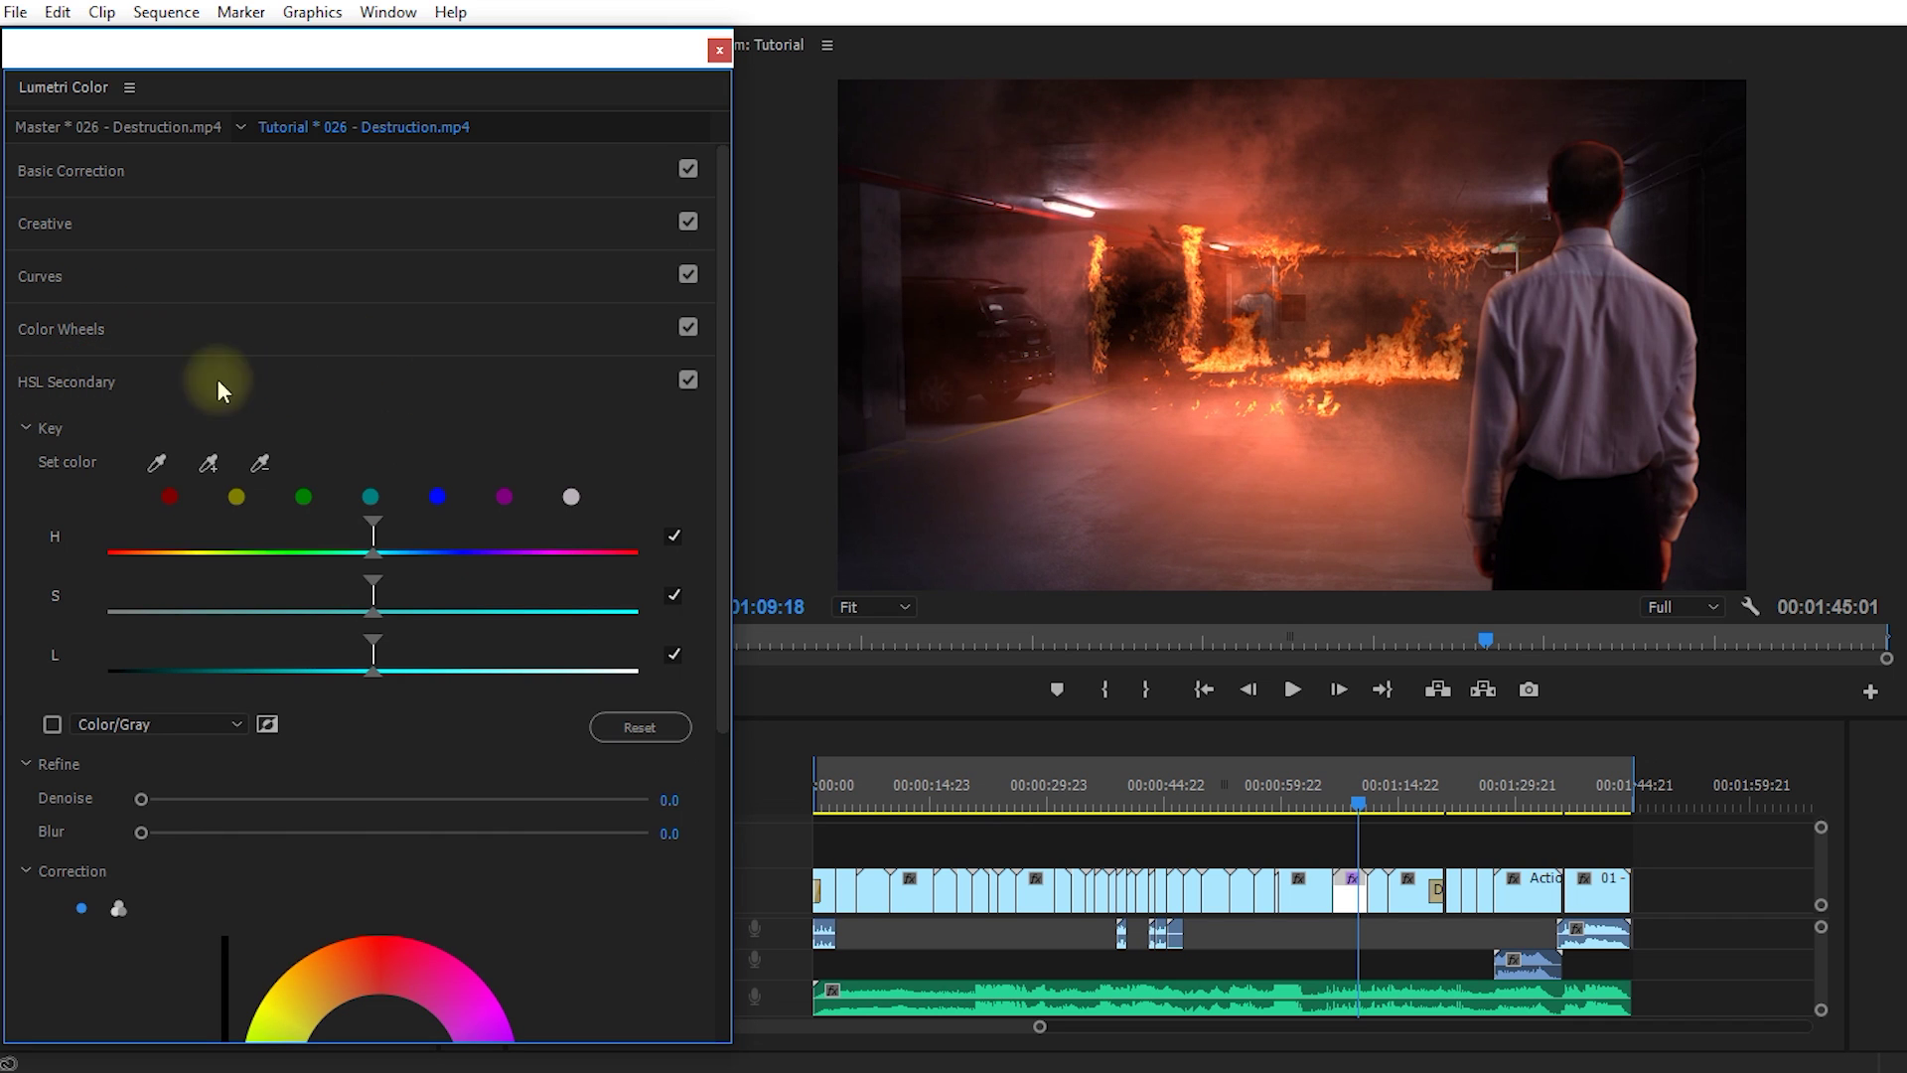
click(82, 384)
click(51, 438)
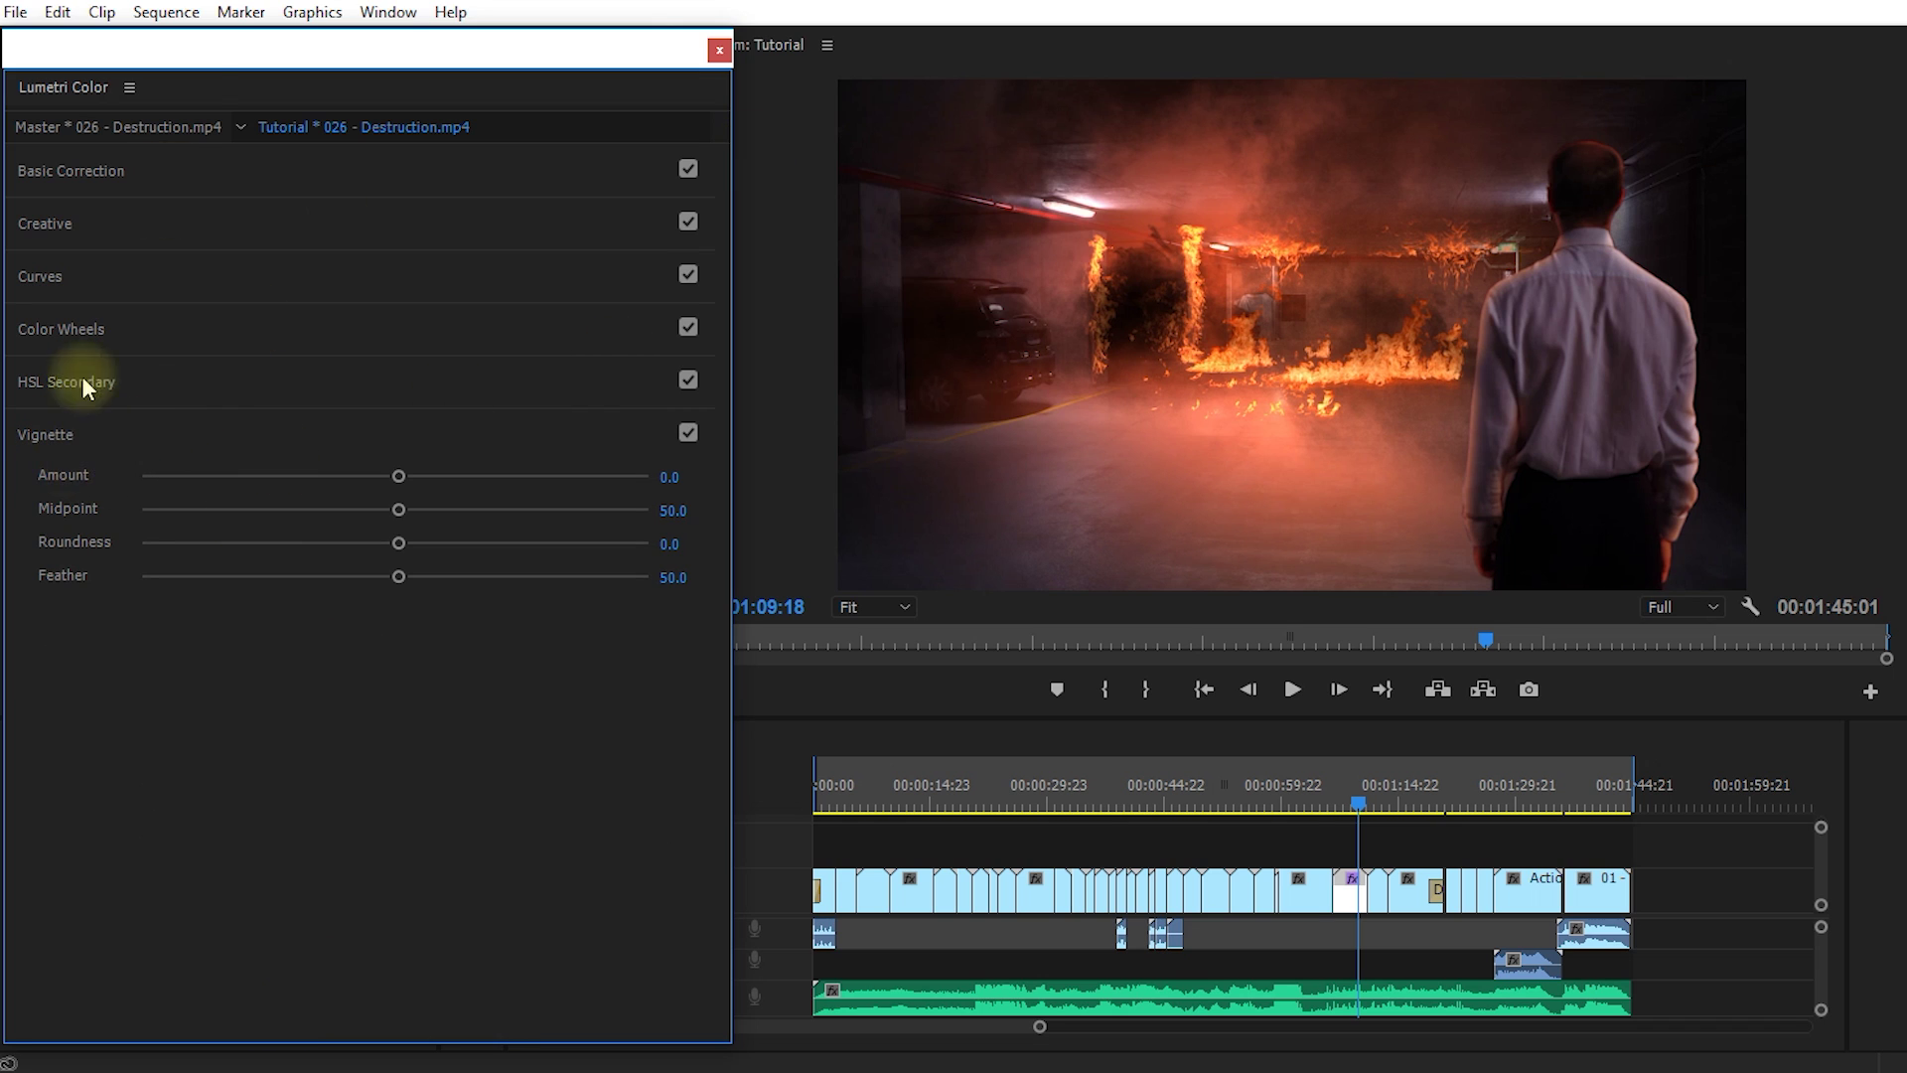
click(48, 437)
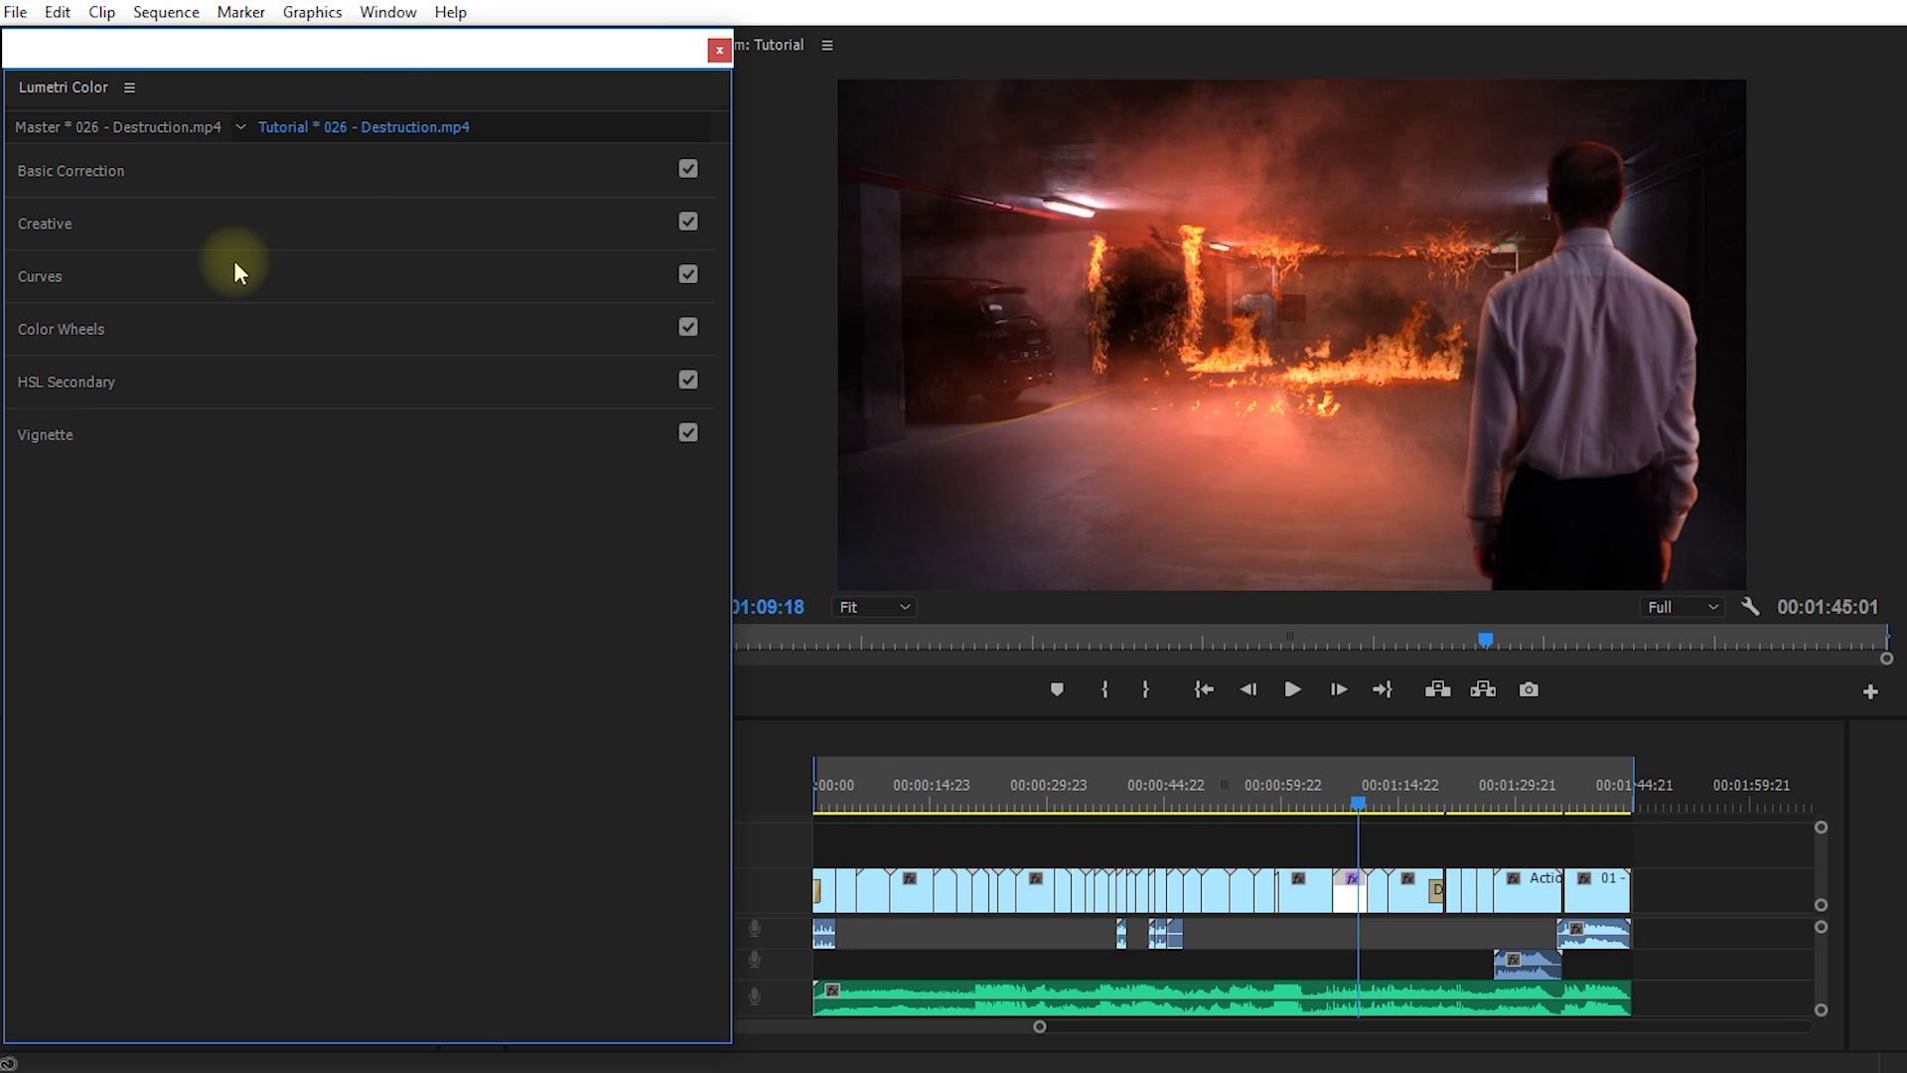
Close Lumetri Color and expand the Color Correction category under Video Effects in the Effects list.
click(718, 52)
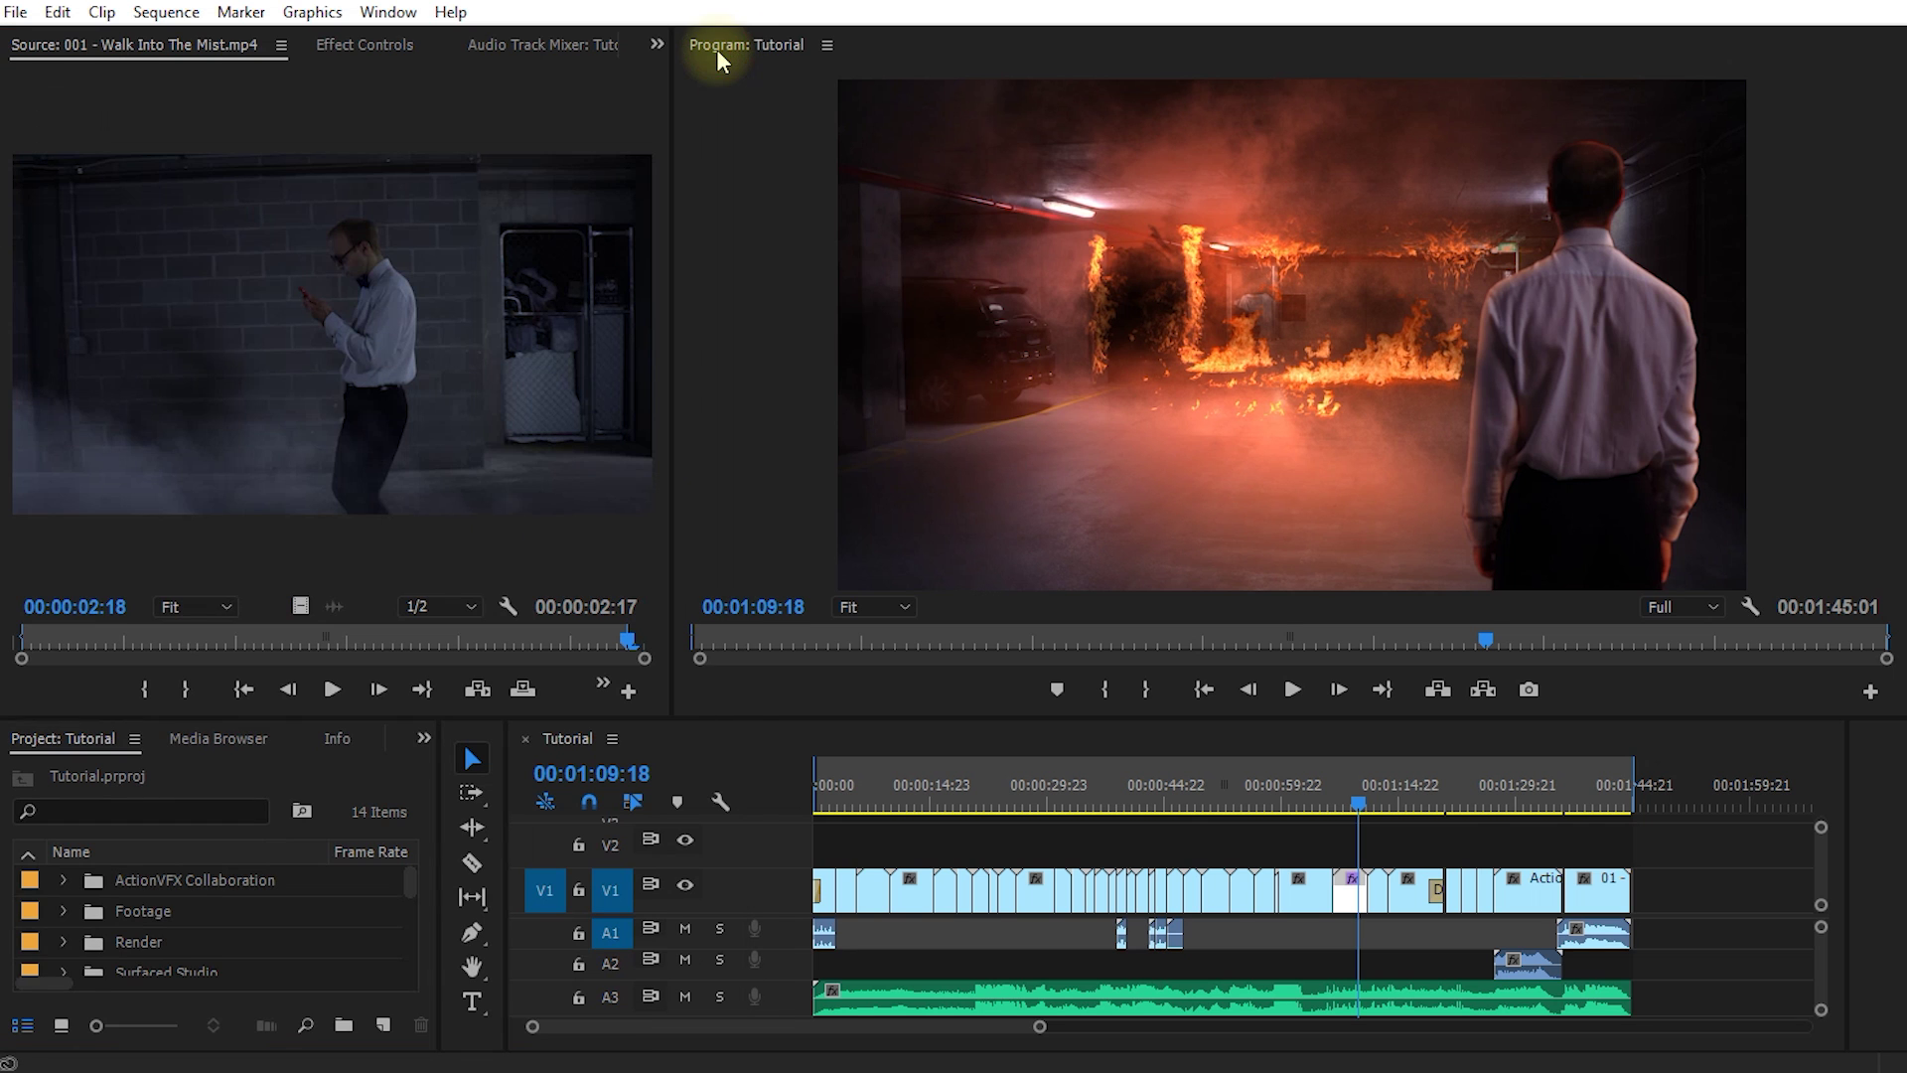
click(220, 737)
click(337, 738)
click(356, 739)
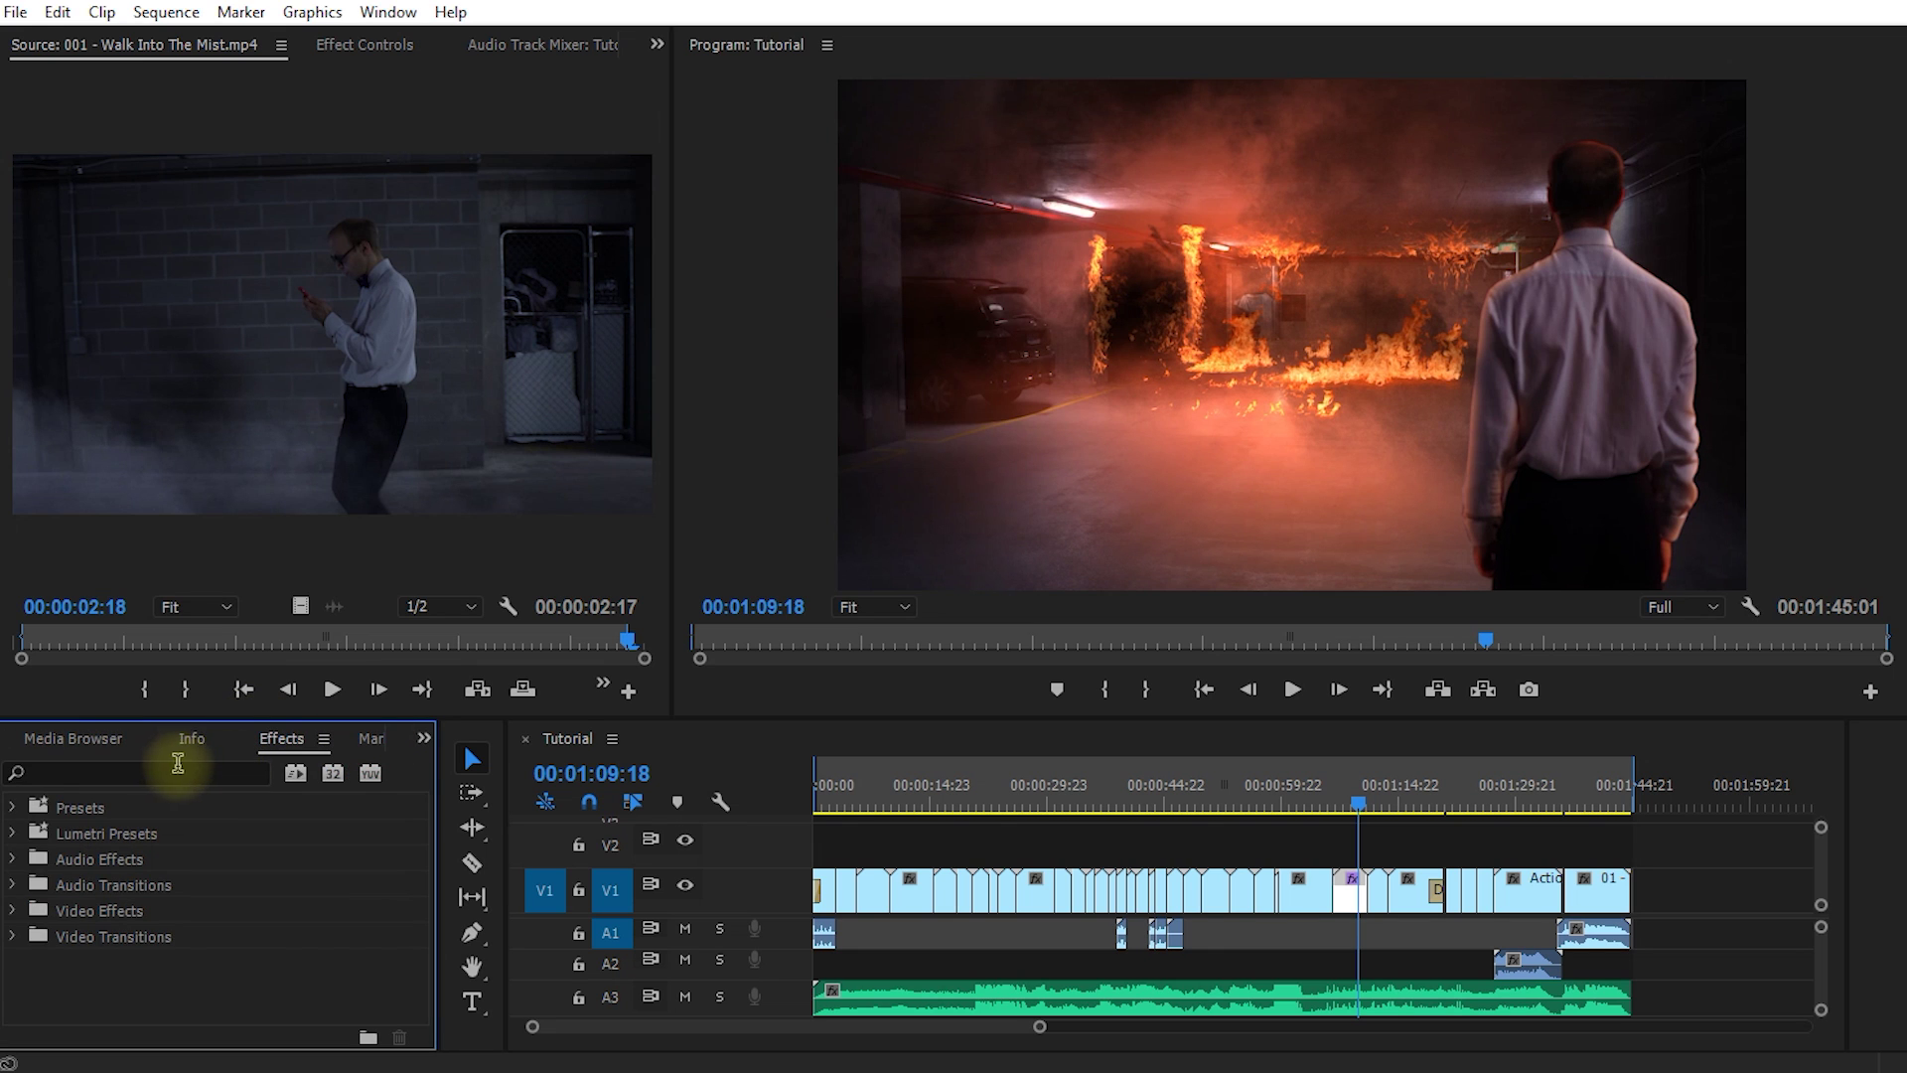
click(14, 911)
scroll(171, 874, down, 3)
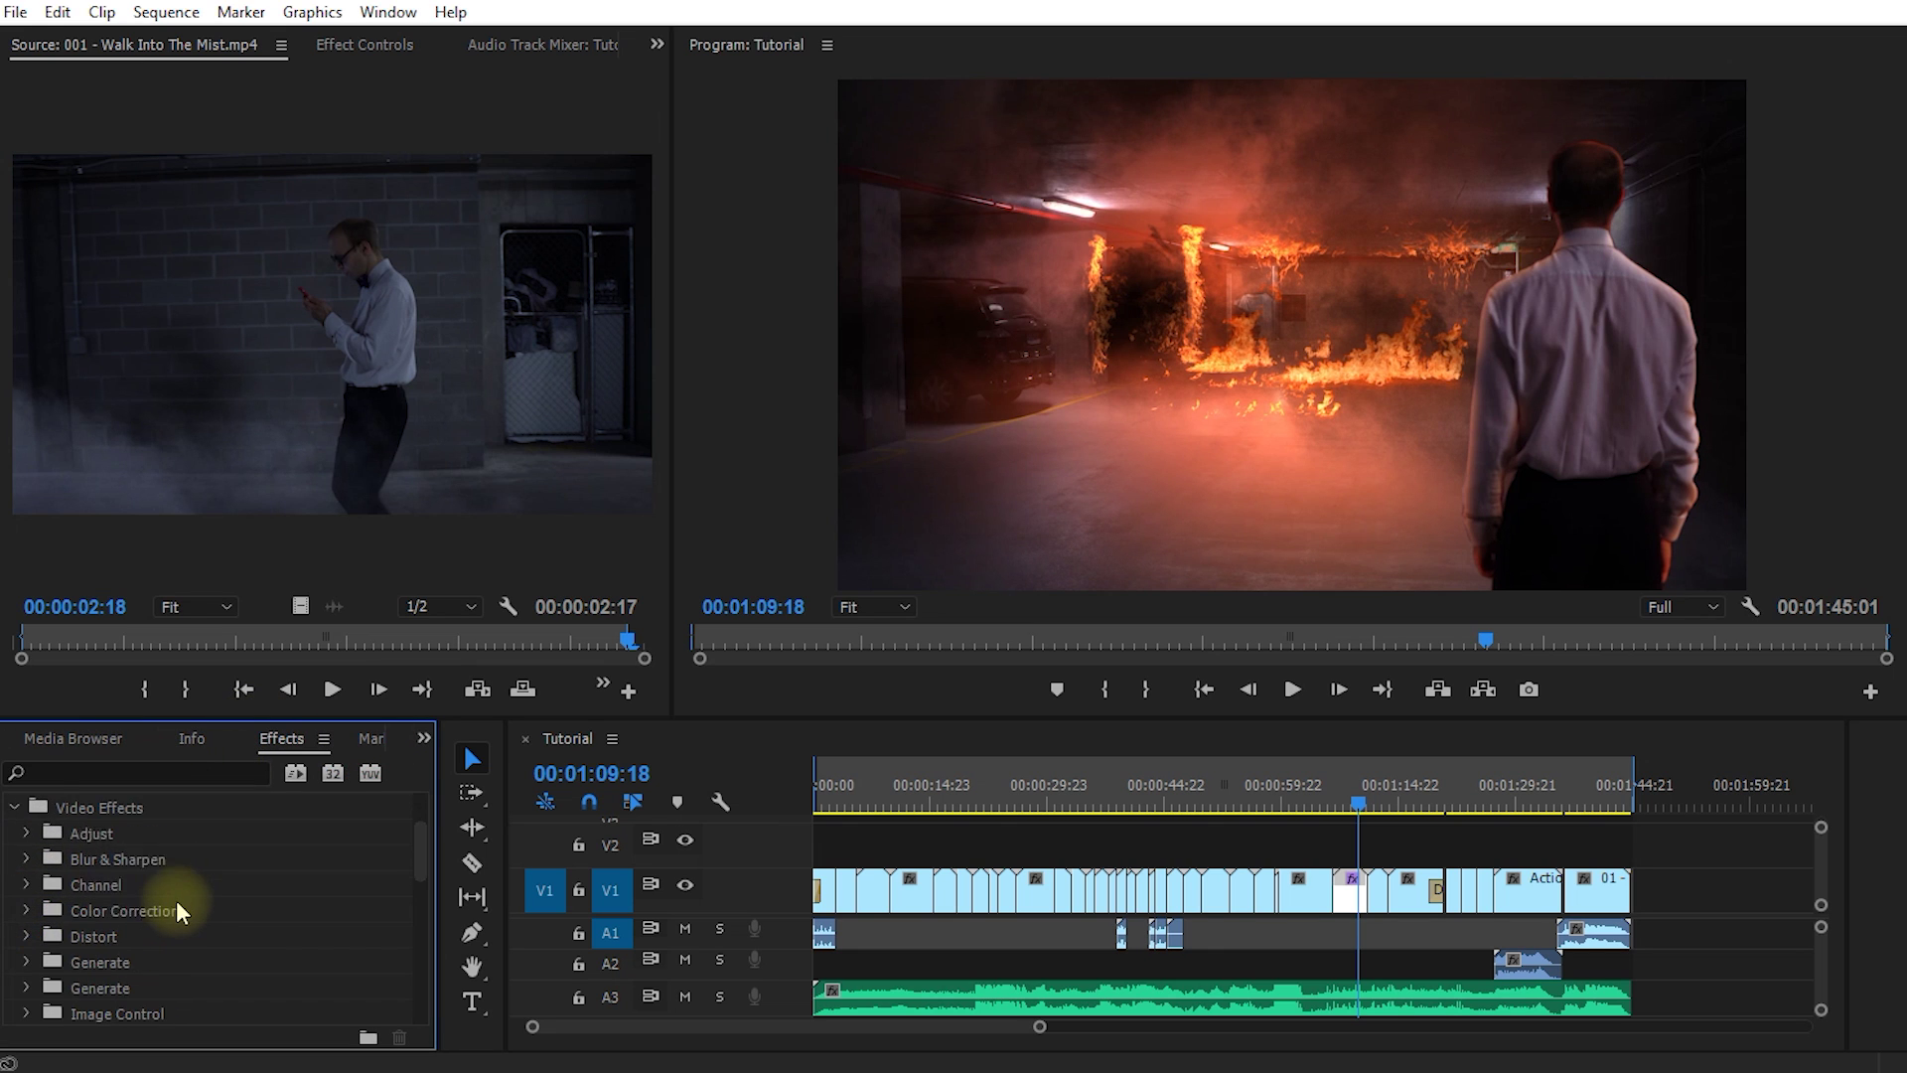
click(136, 887)
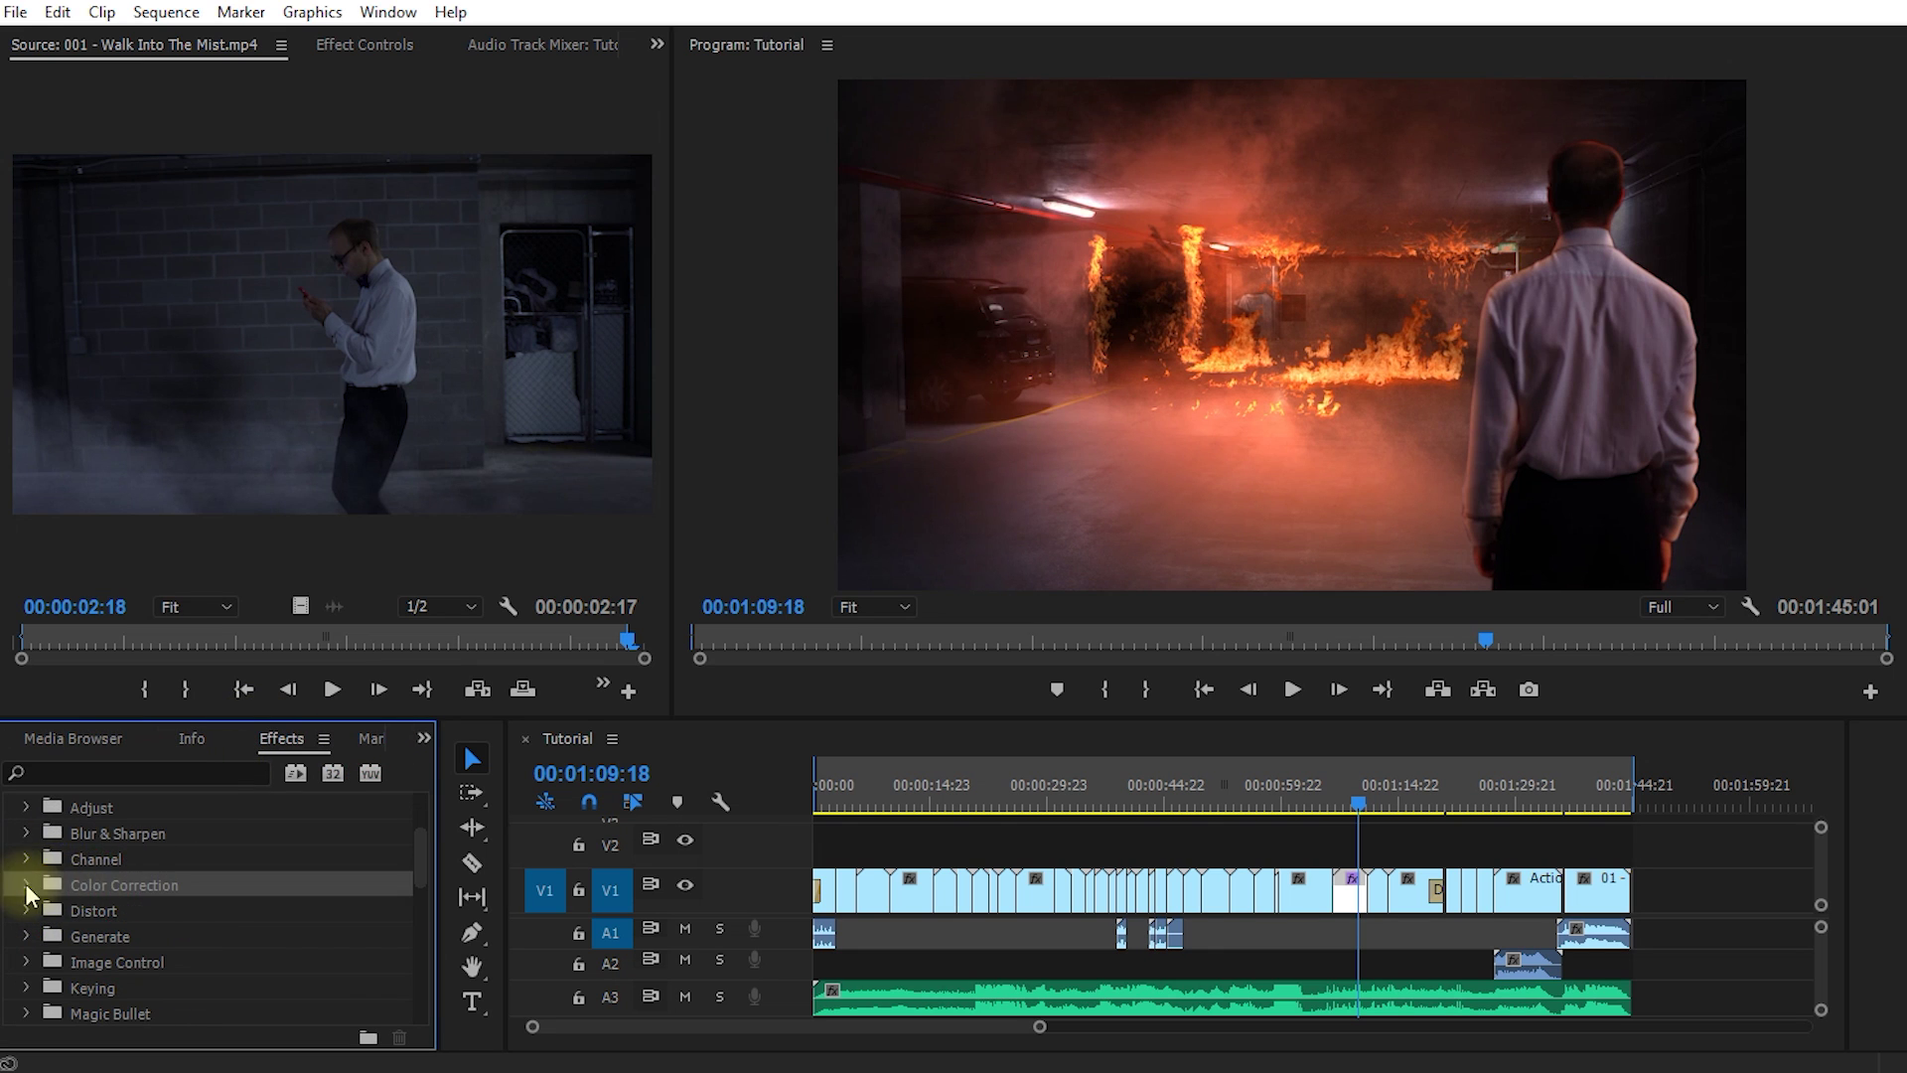
click(26, 884)
Examine the individual Color Correction effects, including Change Color, Leave Color and Lumetri Color.
scroll(151, 896, down, 2)
scroll(123, 871, down, 3)
click(129, 839)
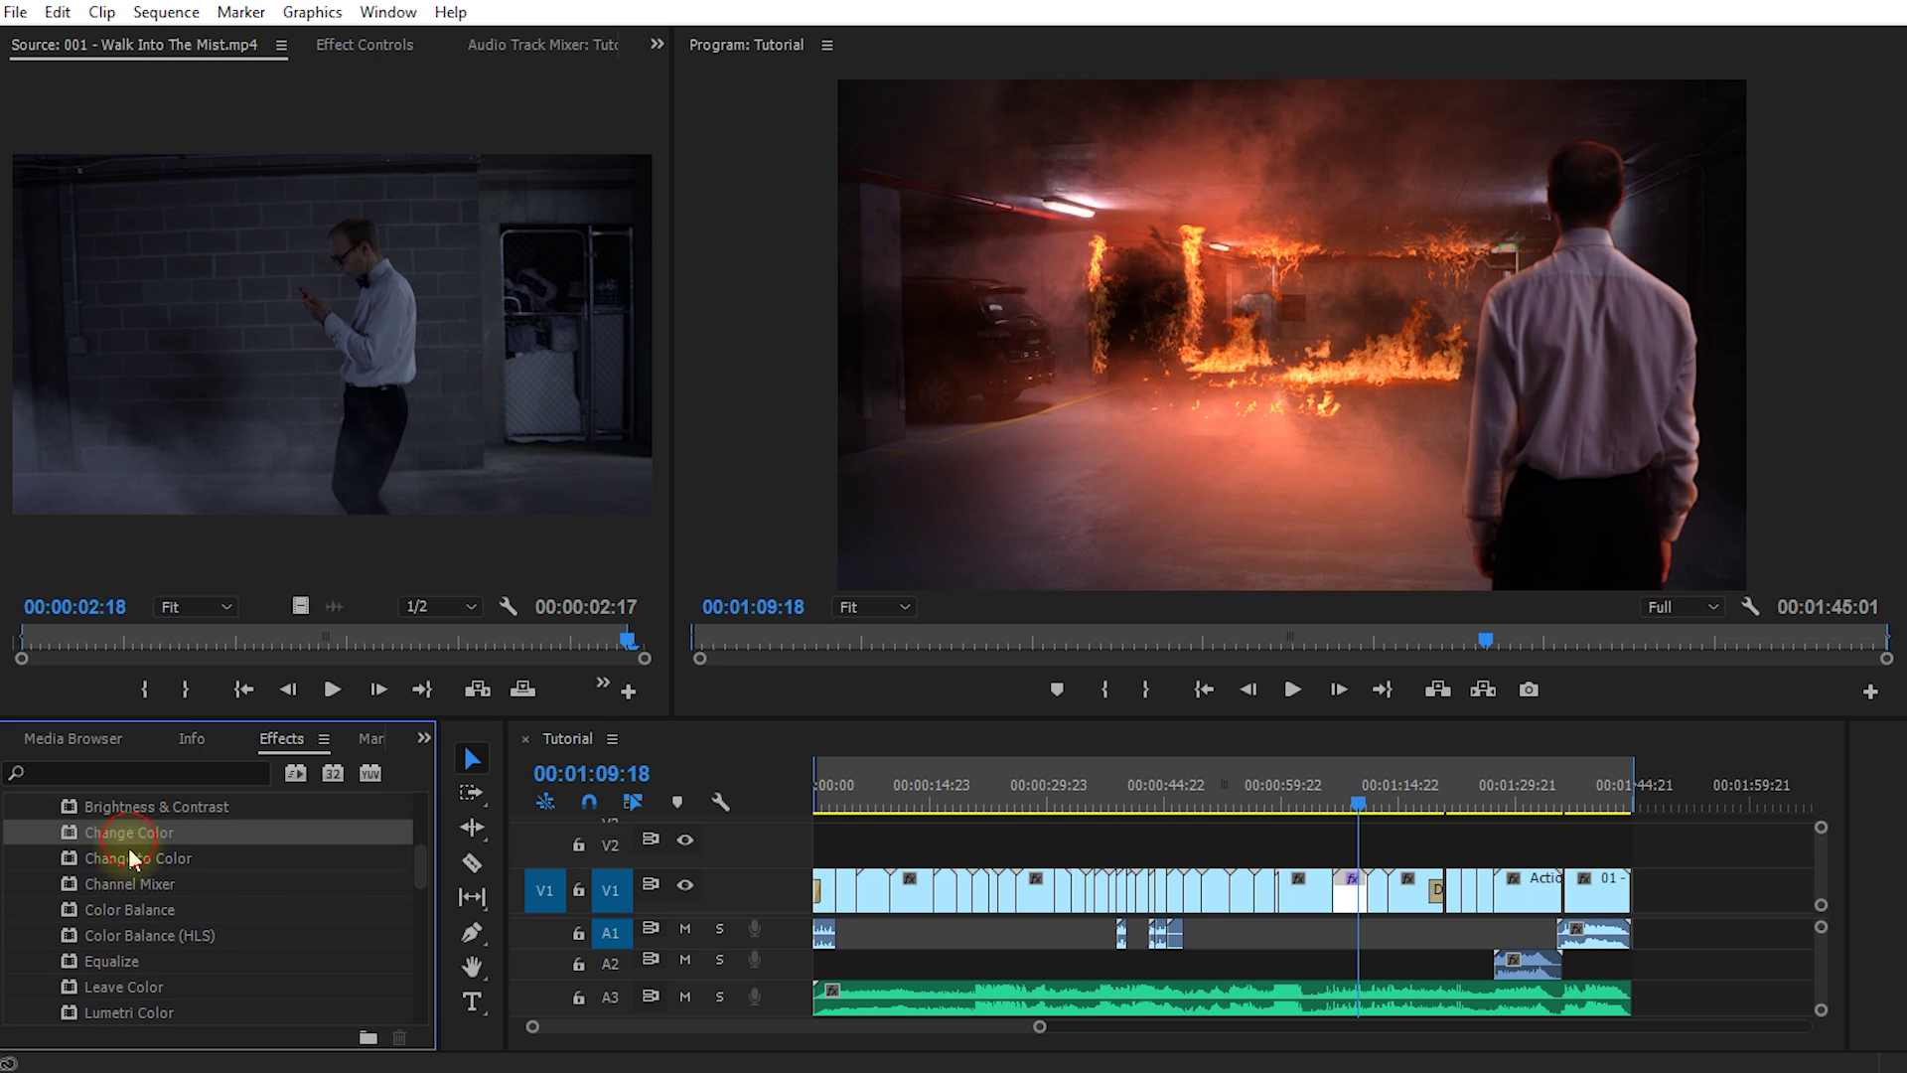
scroll(127, 894, down, 2)
click(123, 909)
scroll(139, 894, down, 2)
click(218, 900)
scroll(129, 922, up, 1)
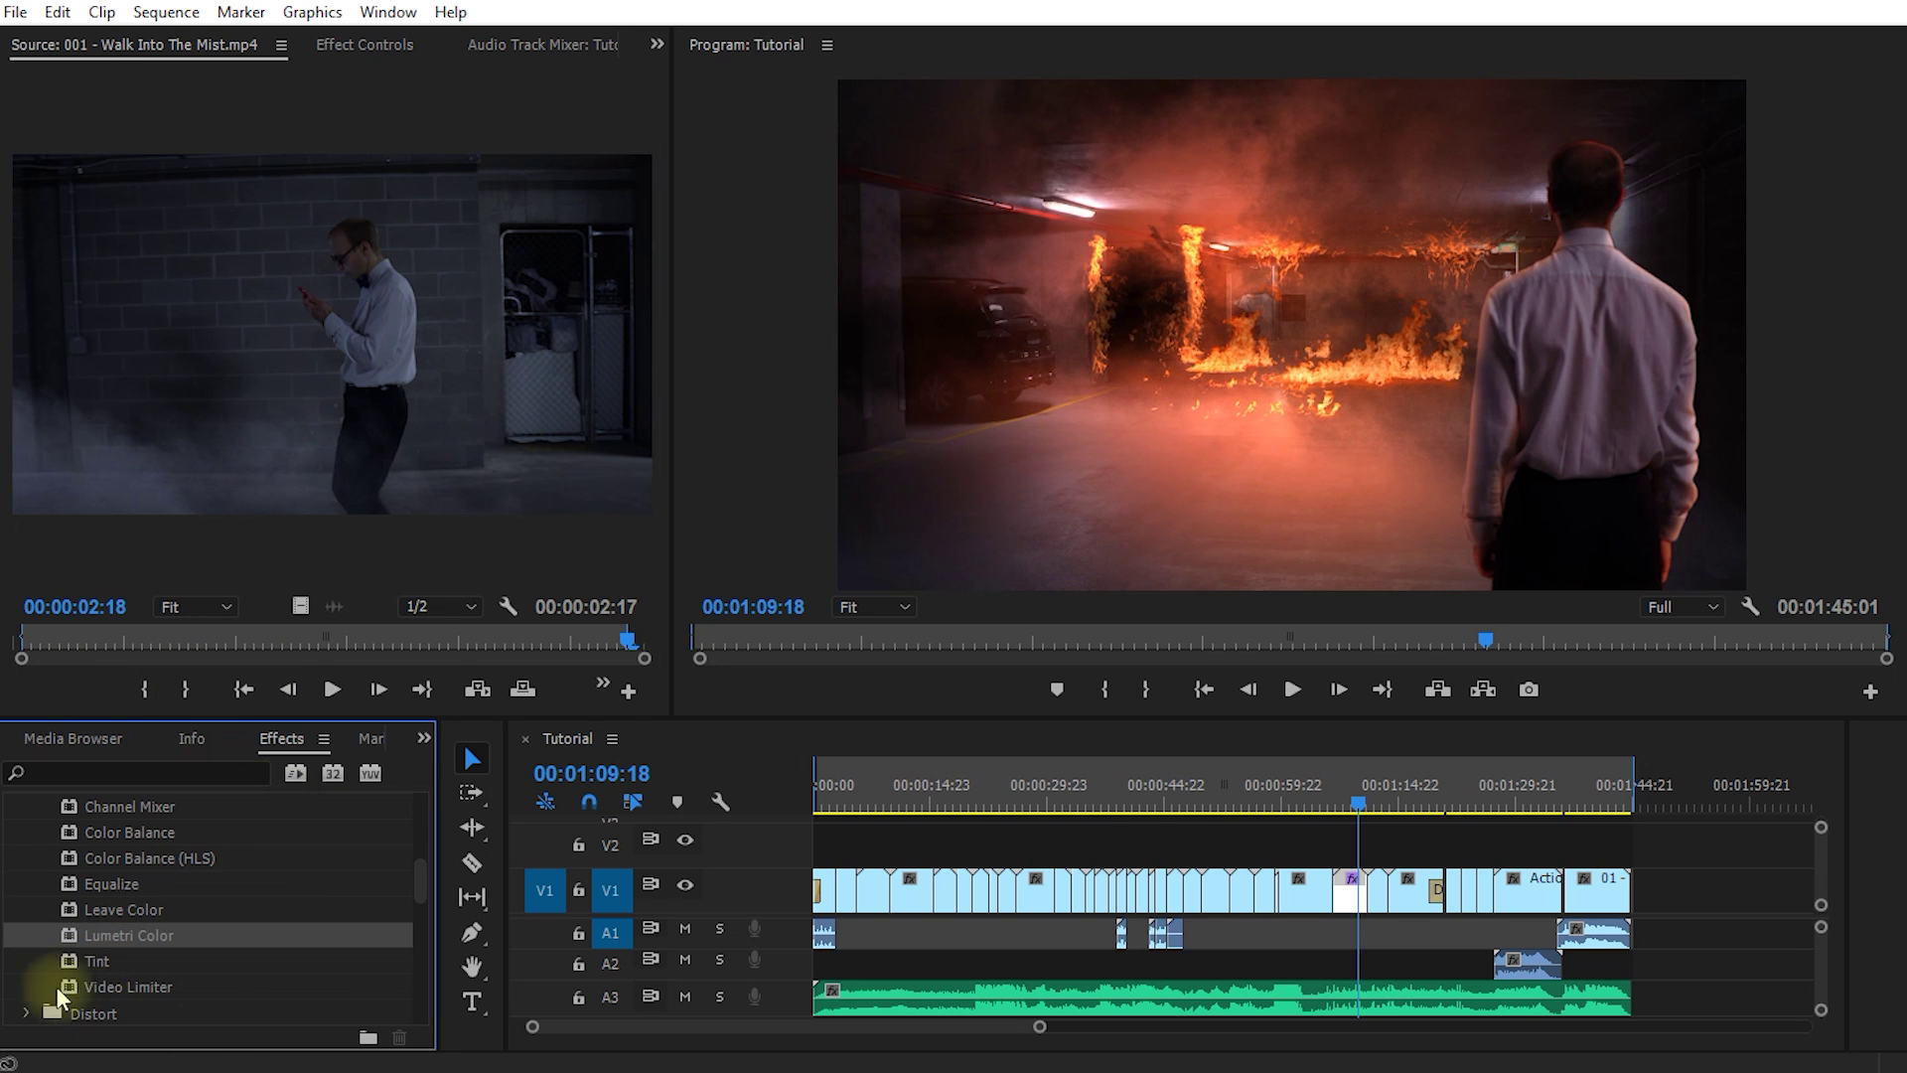
scroll(114, 887, up, 2)
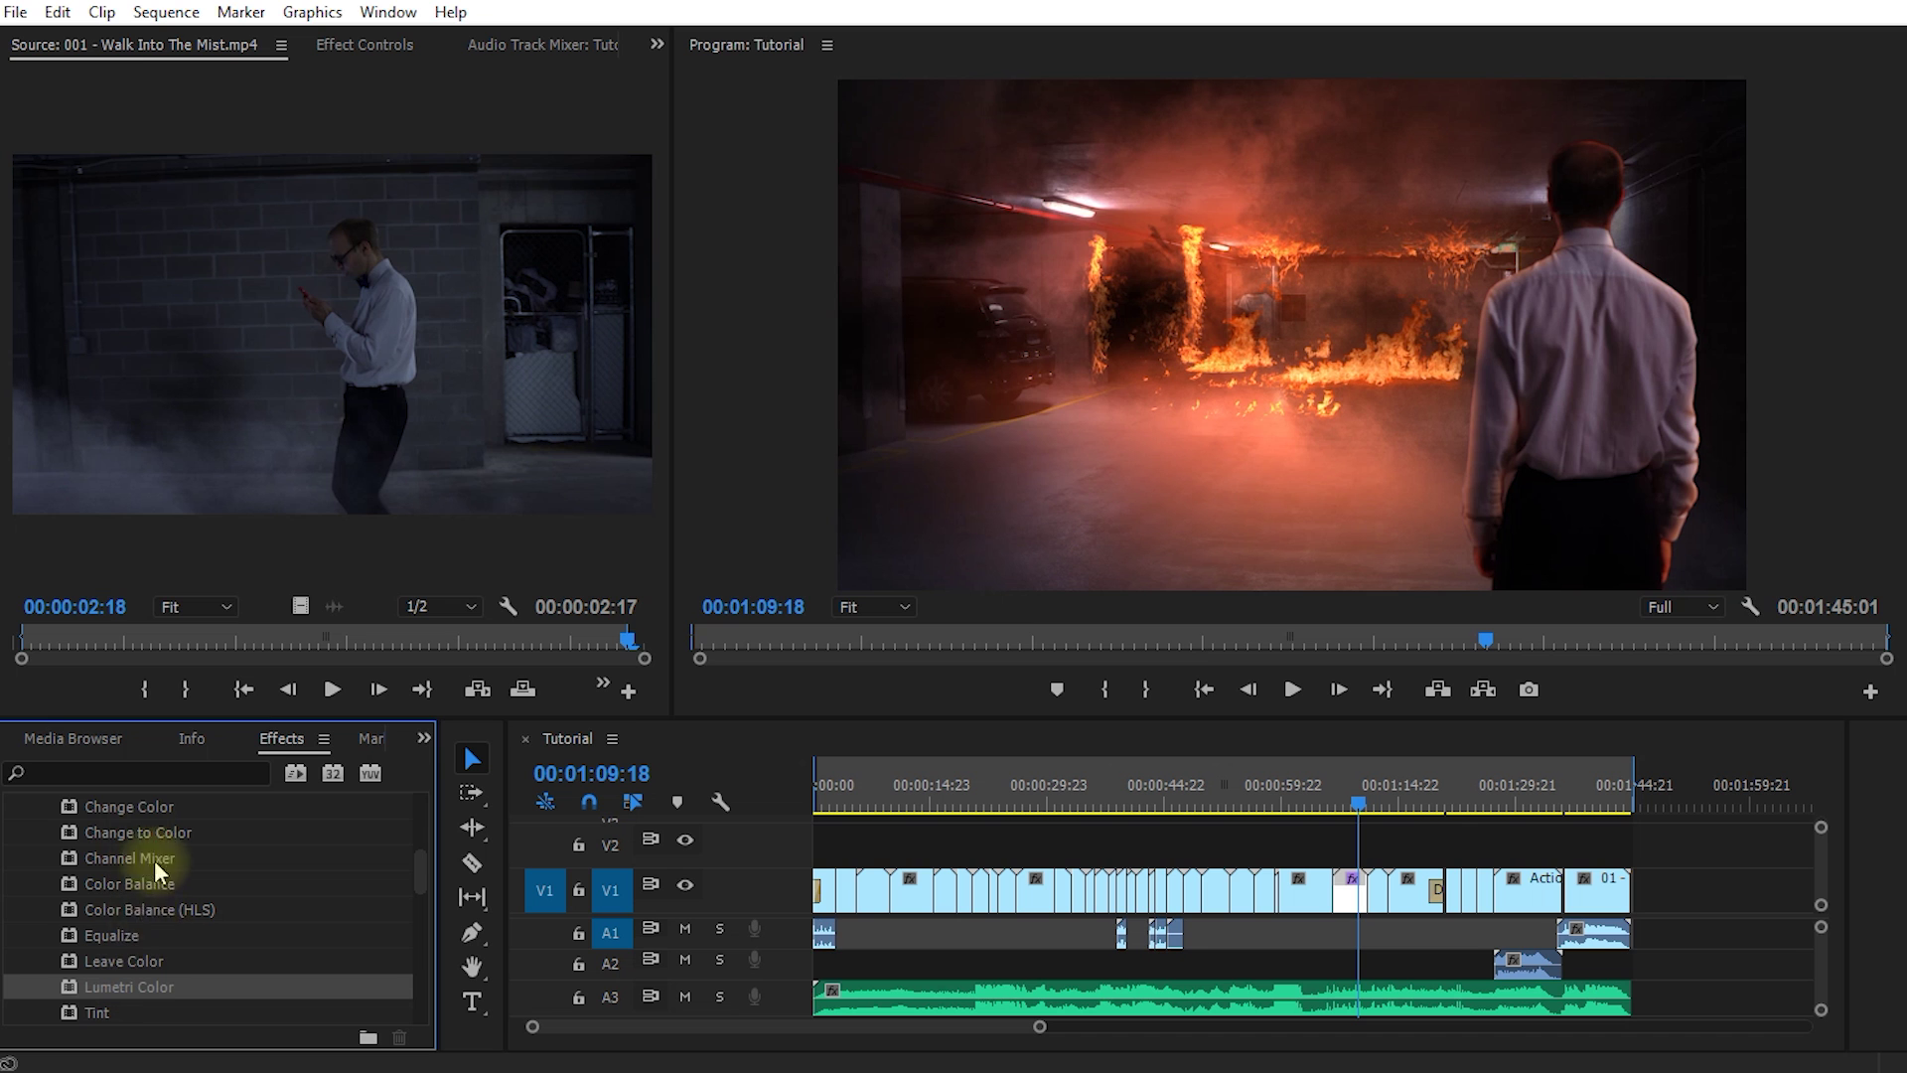
scroll(105, 914, down, 1)
Reopen Lumetri Color, move the playhead to 00:00:52:02 on the bomb closeup shot, and expand Basic Correction.
click(397, 21)
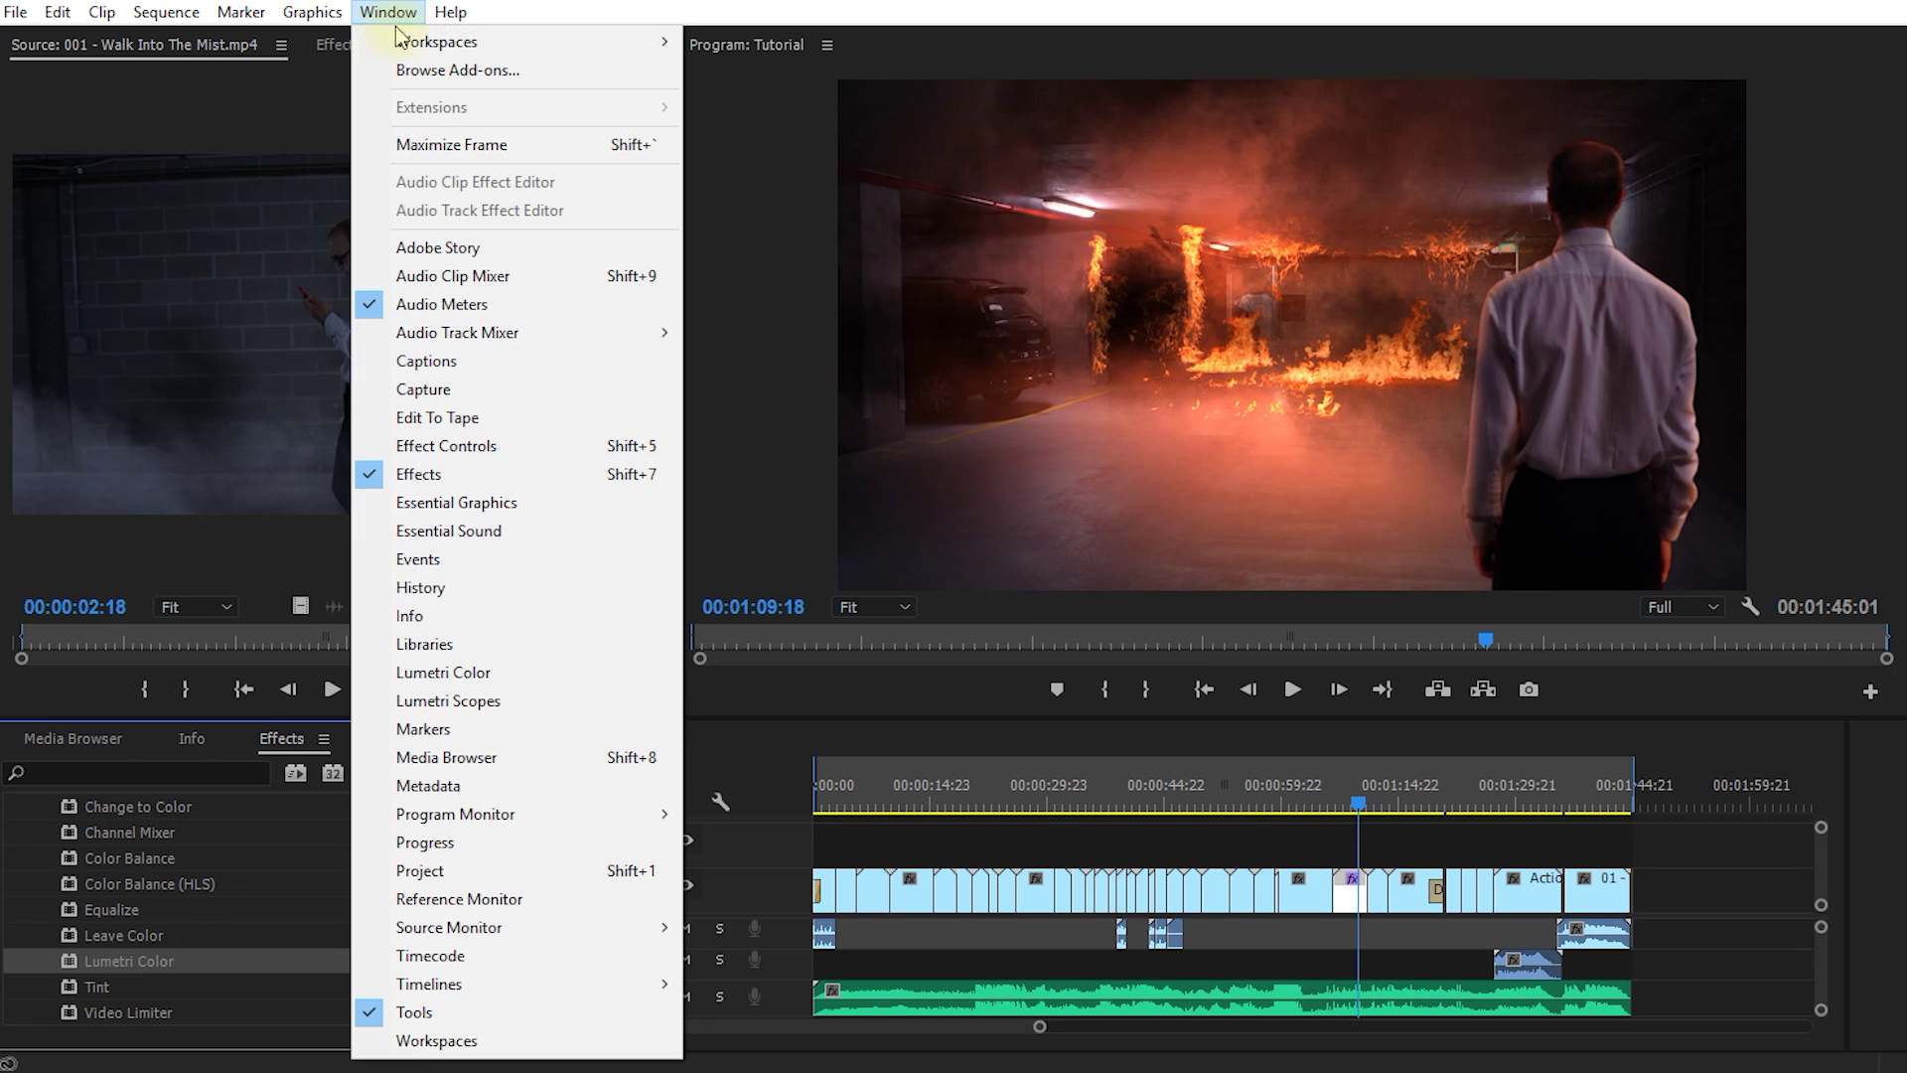
click(469, 682)
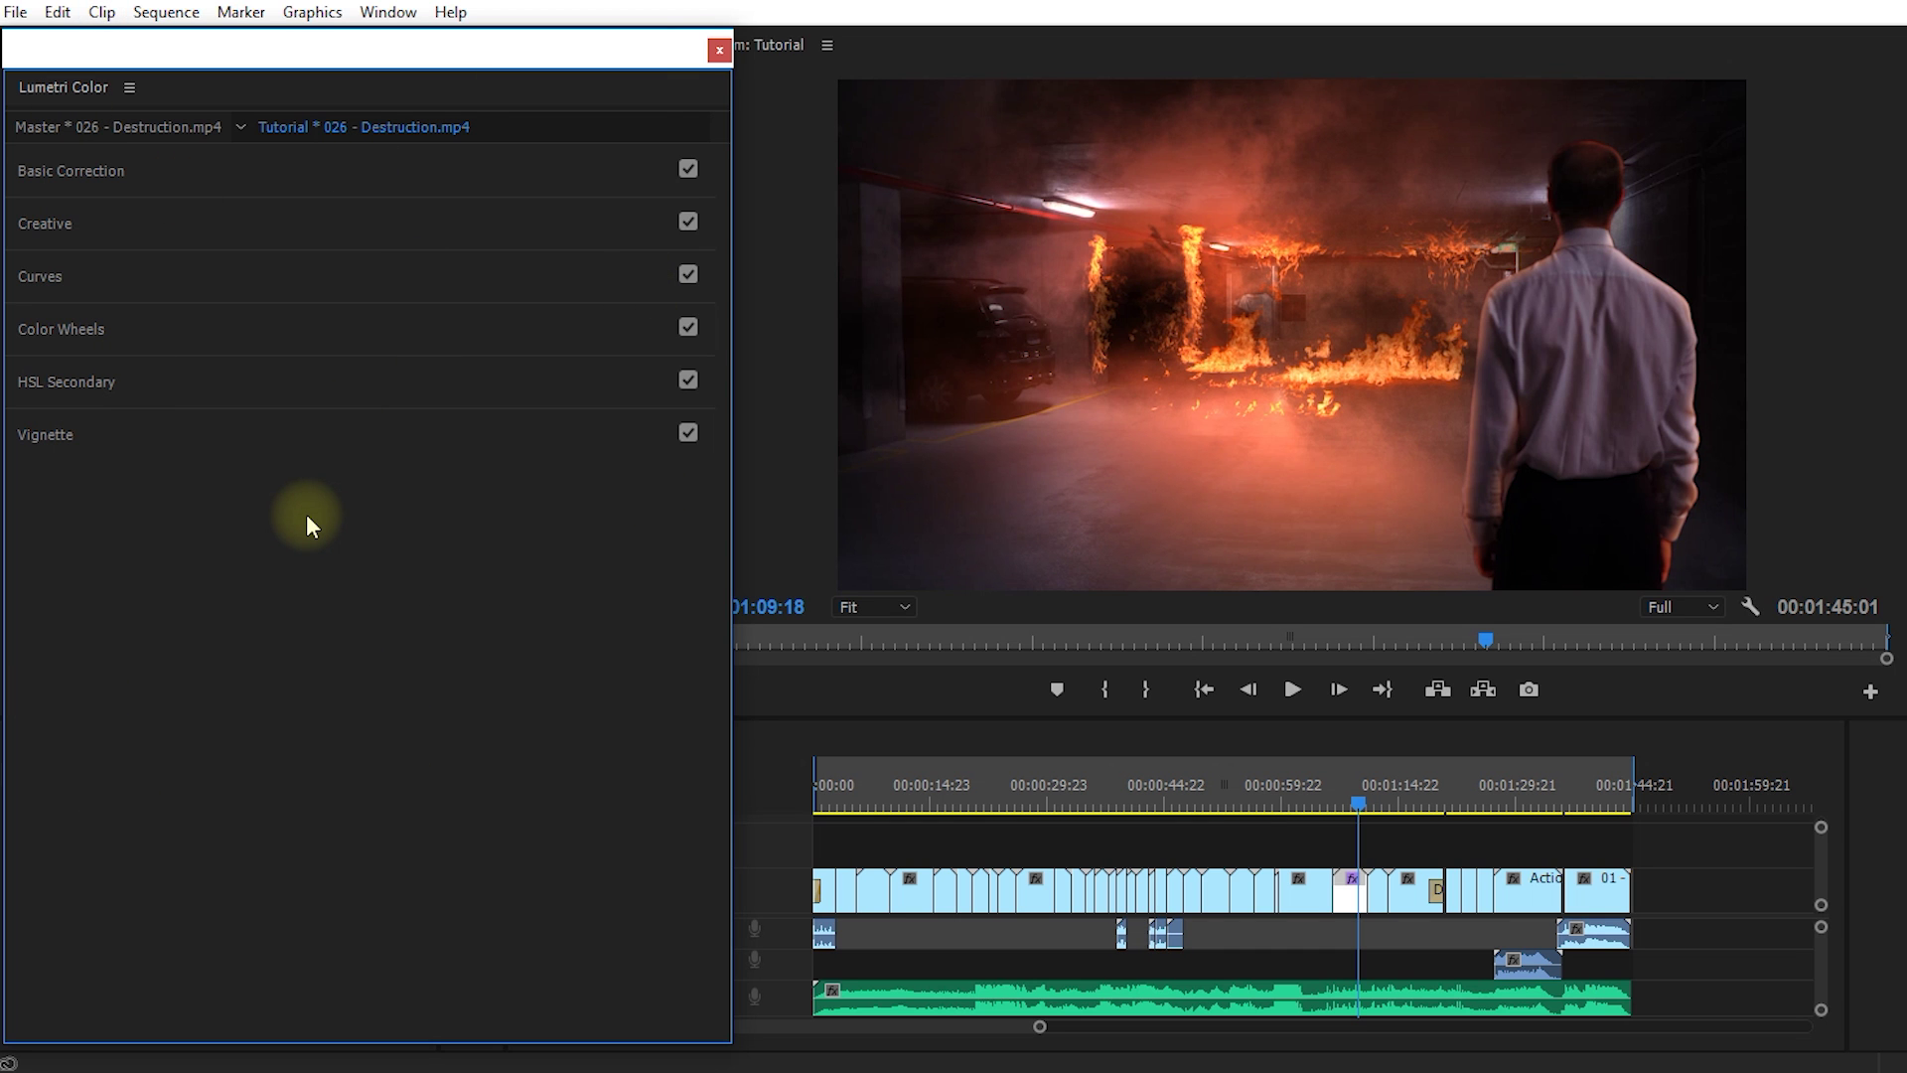
drag(1356, 807, 1219, 825)
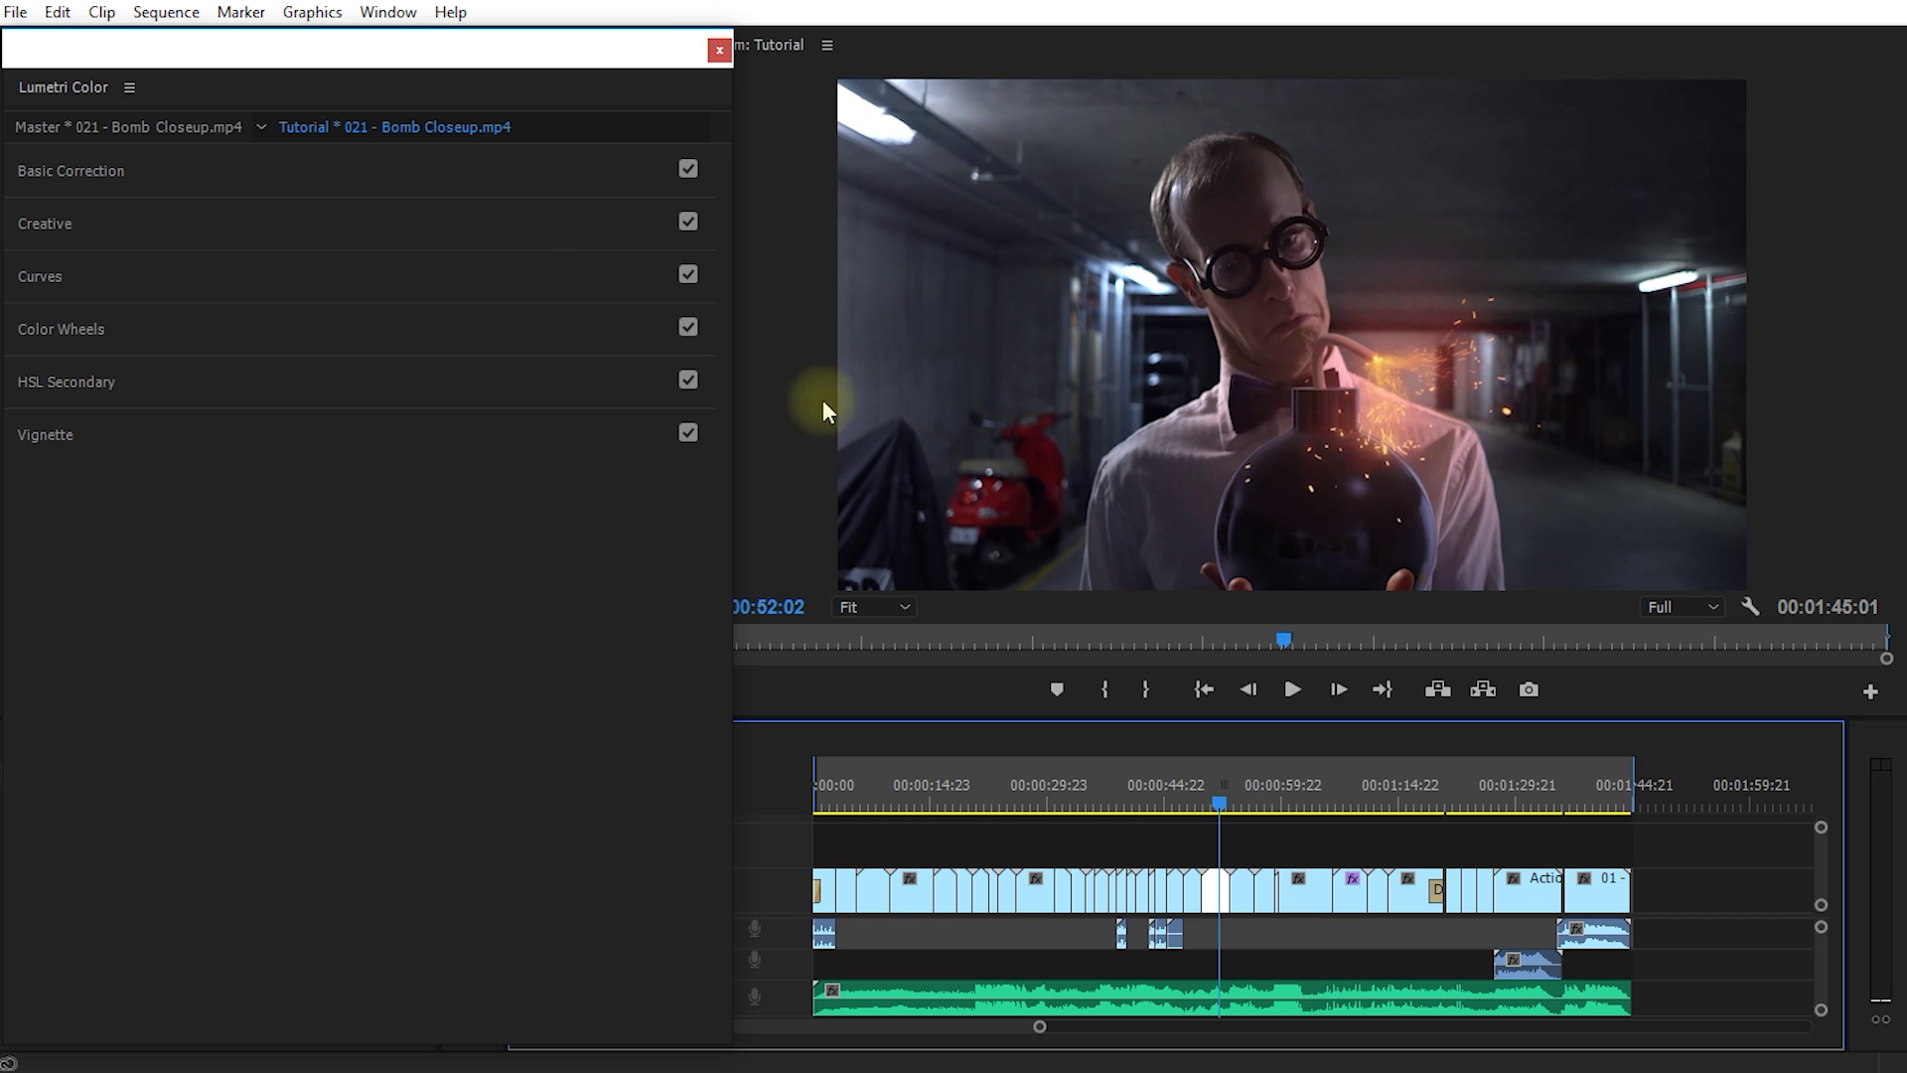
drag(247, 60, 243, 60)
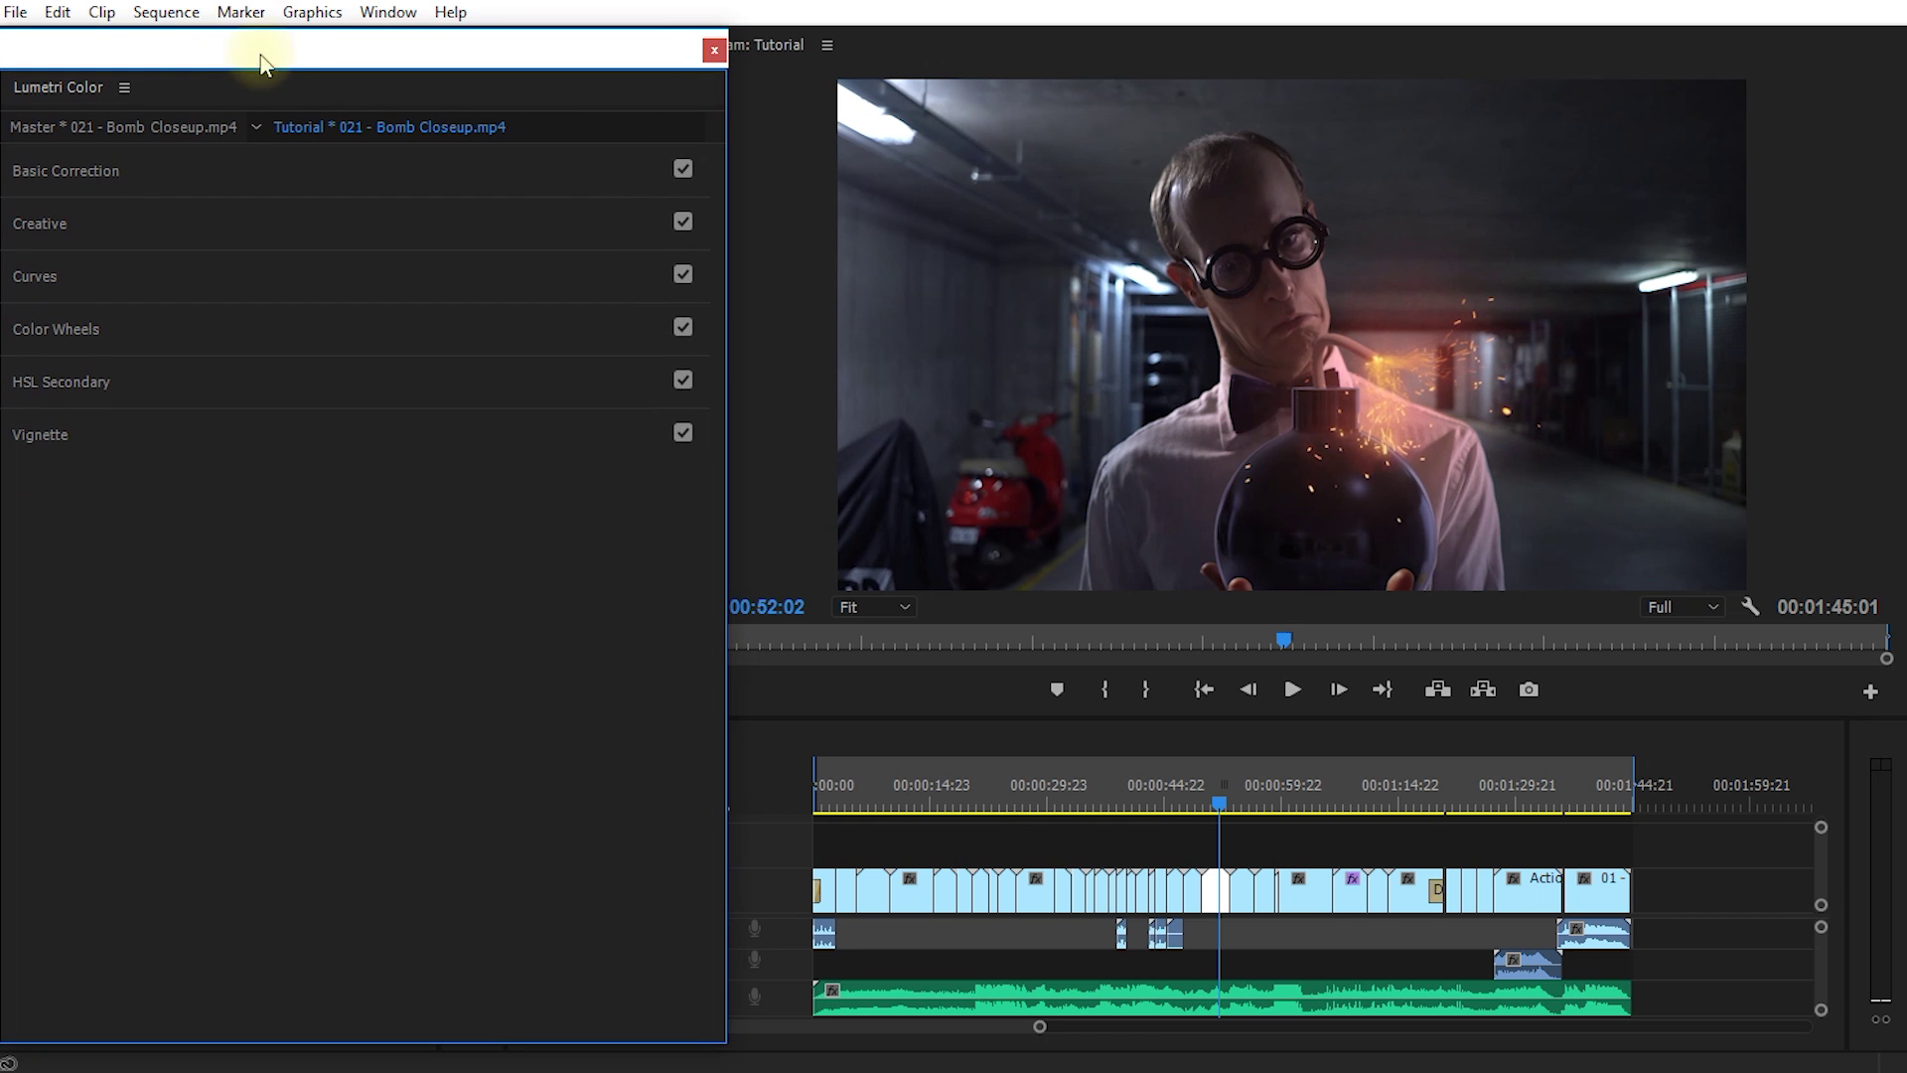
click(97, 172)
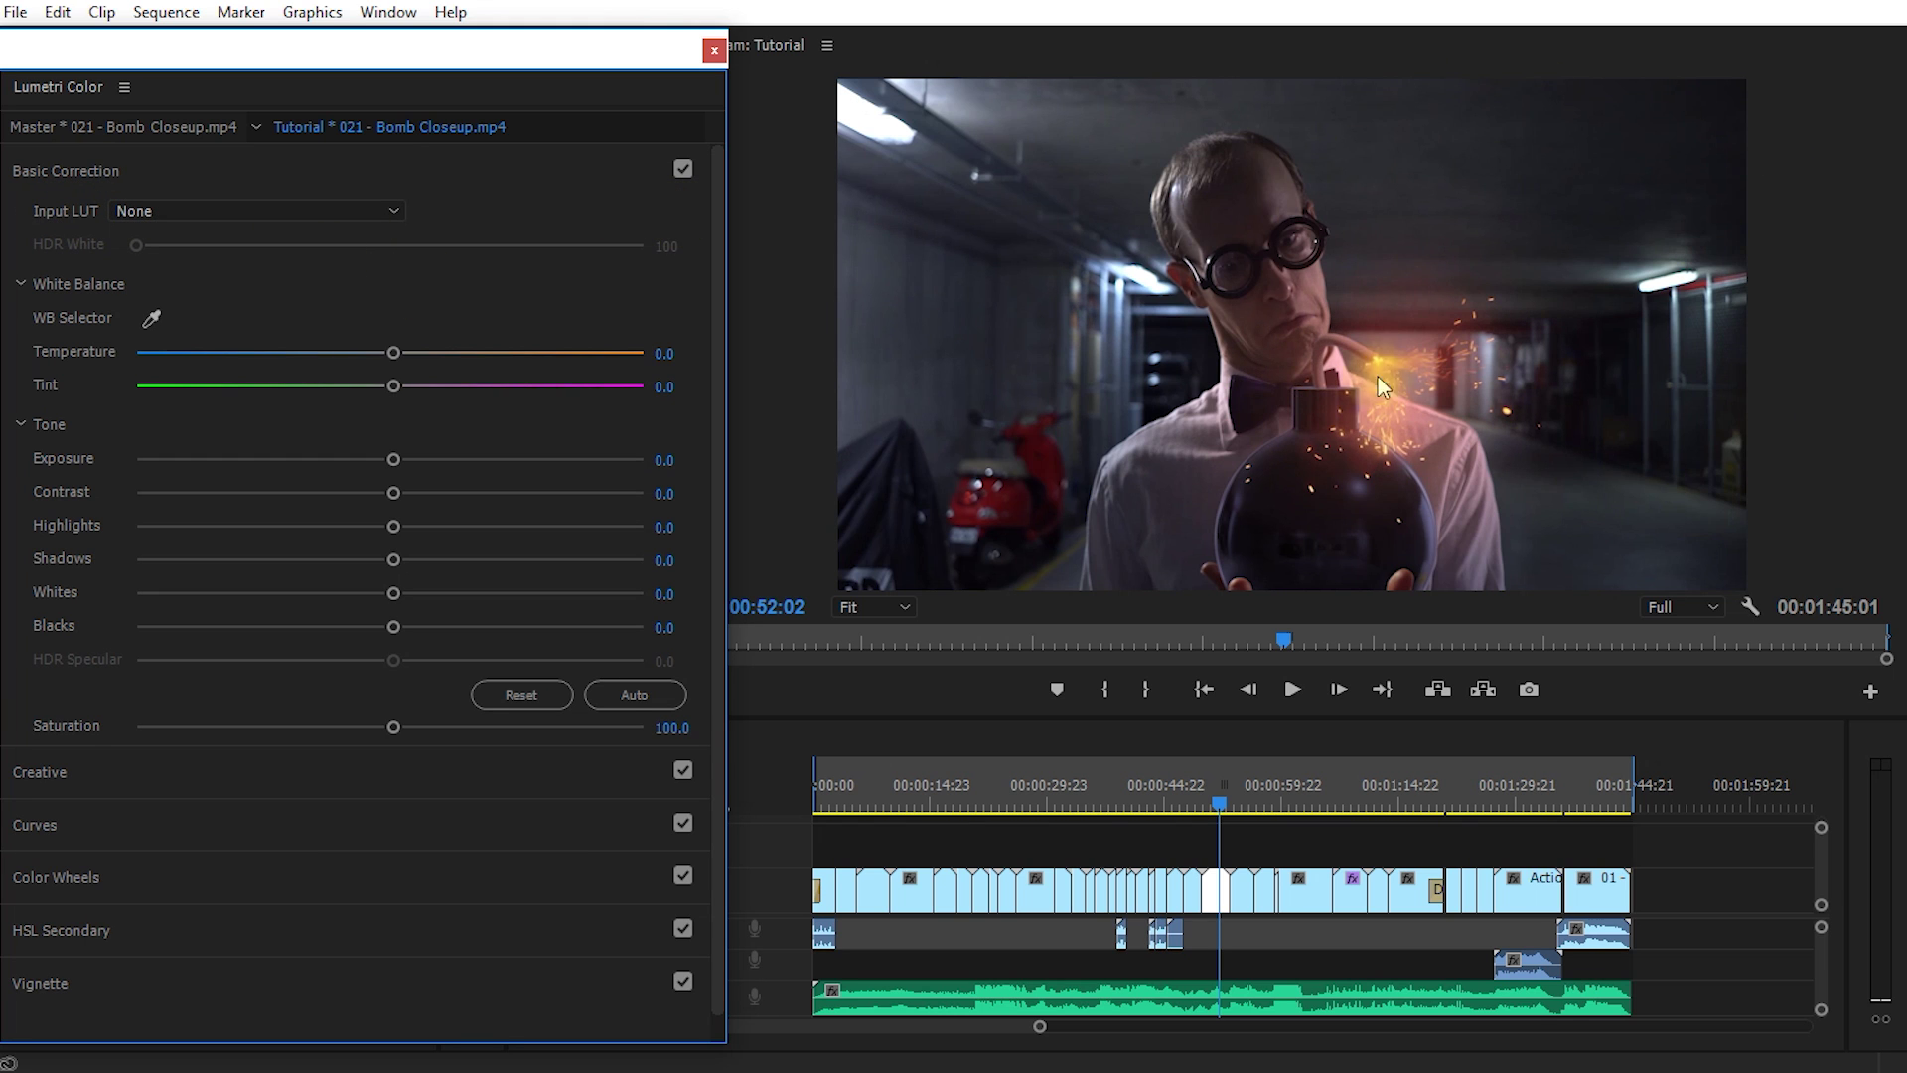
Try the ALEXA_Default_LogC2Rec709 and AlexaV3_K1S1_LogC2Video_DCIP3_EE input LUTs on the bomb closeup, and set Input LUT back to None.
click(311, 210)
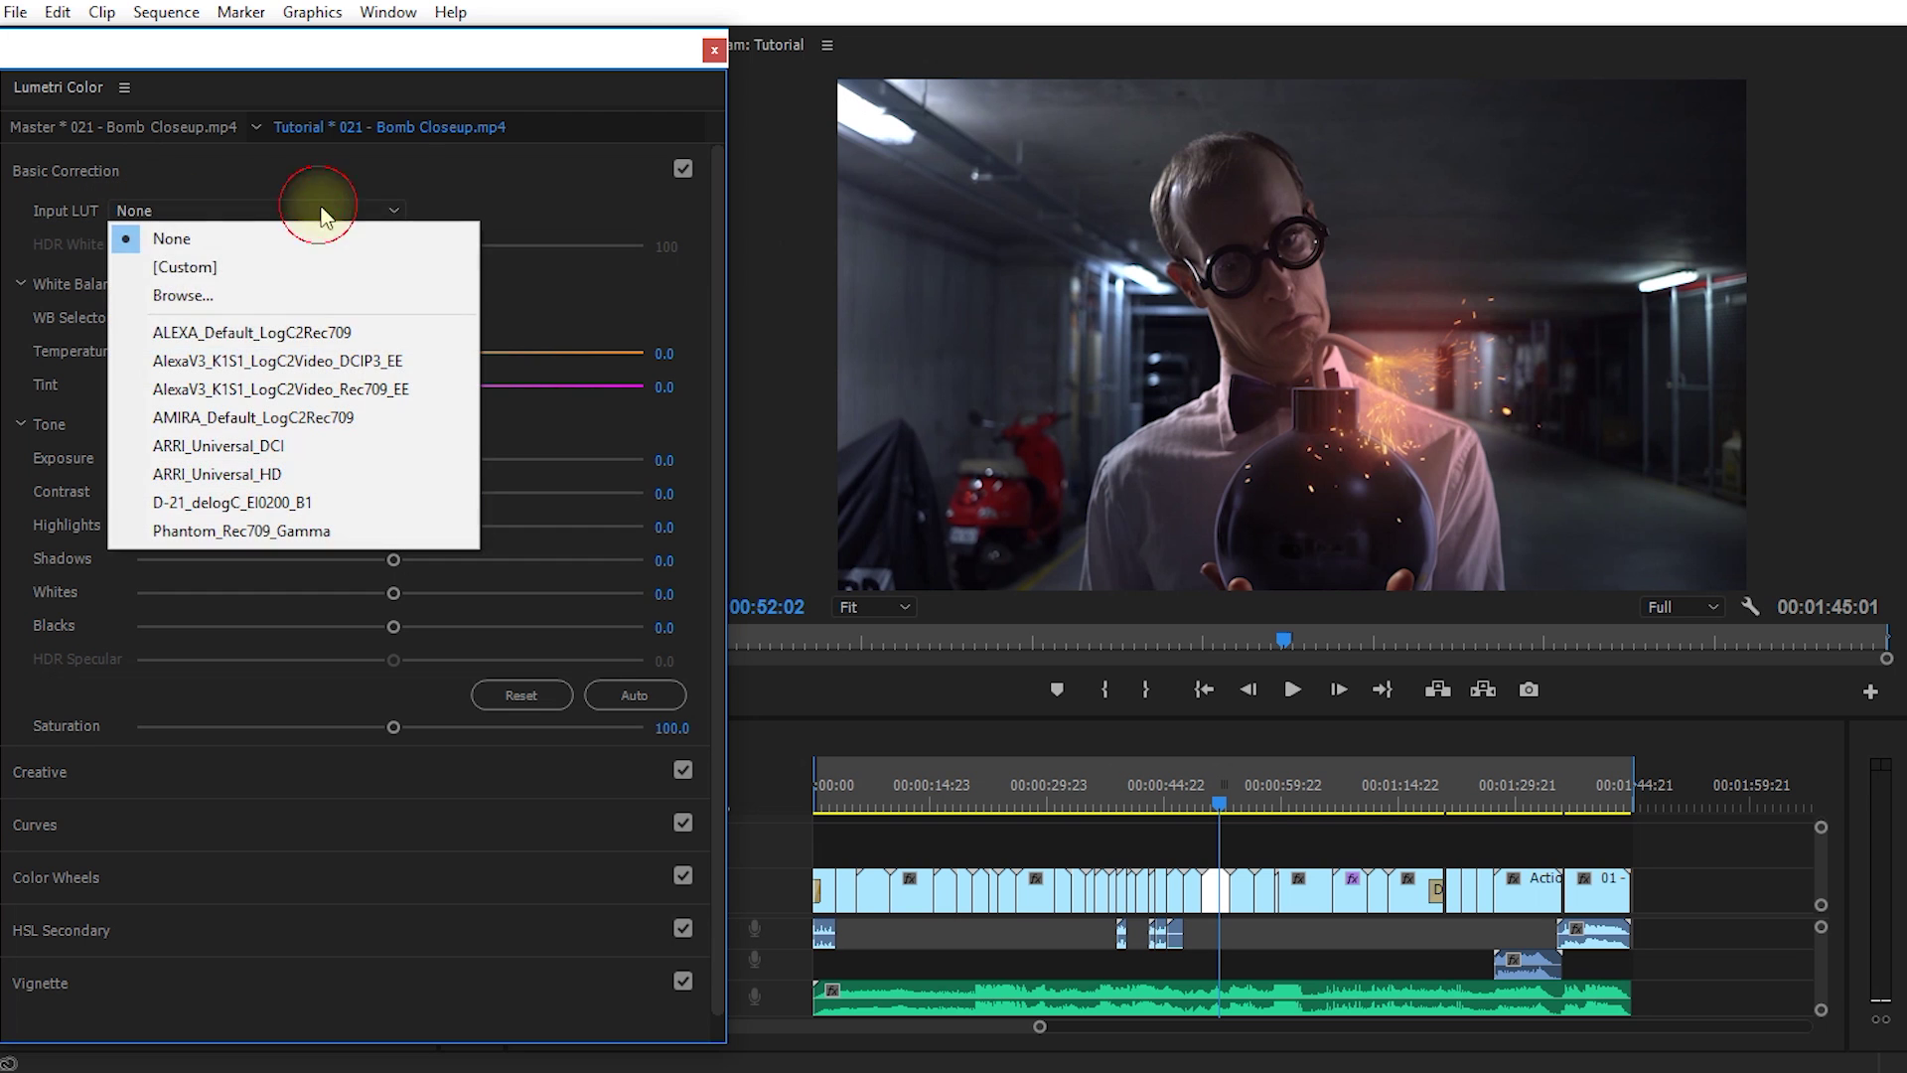
click(210, 333)
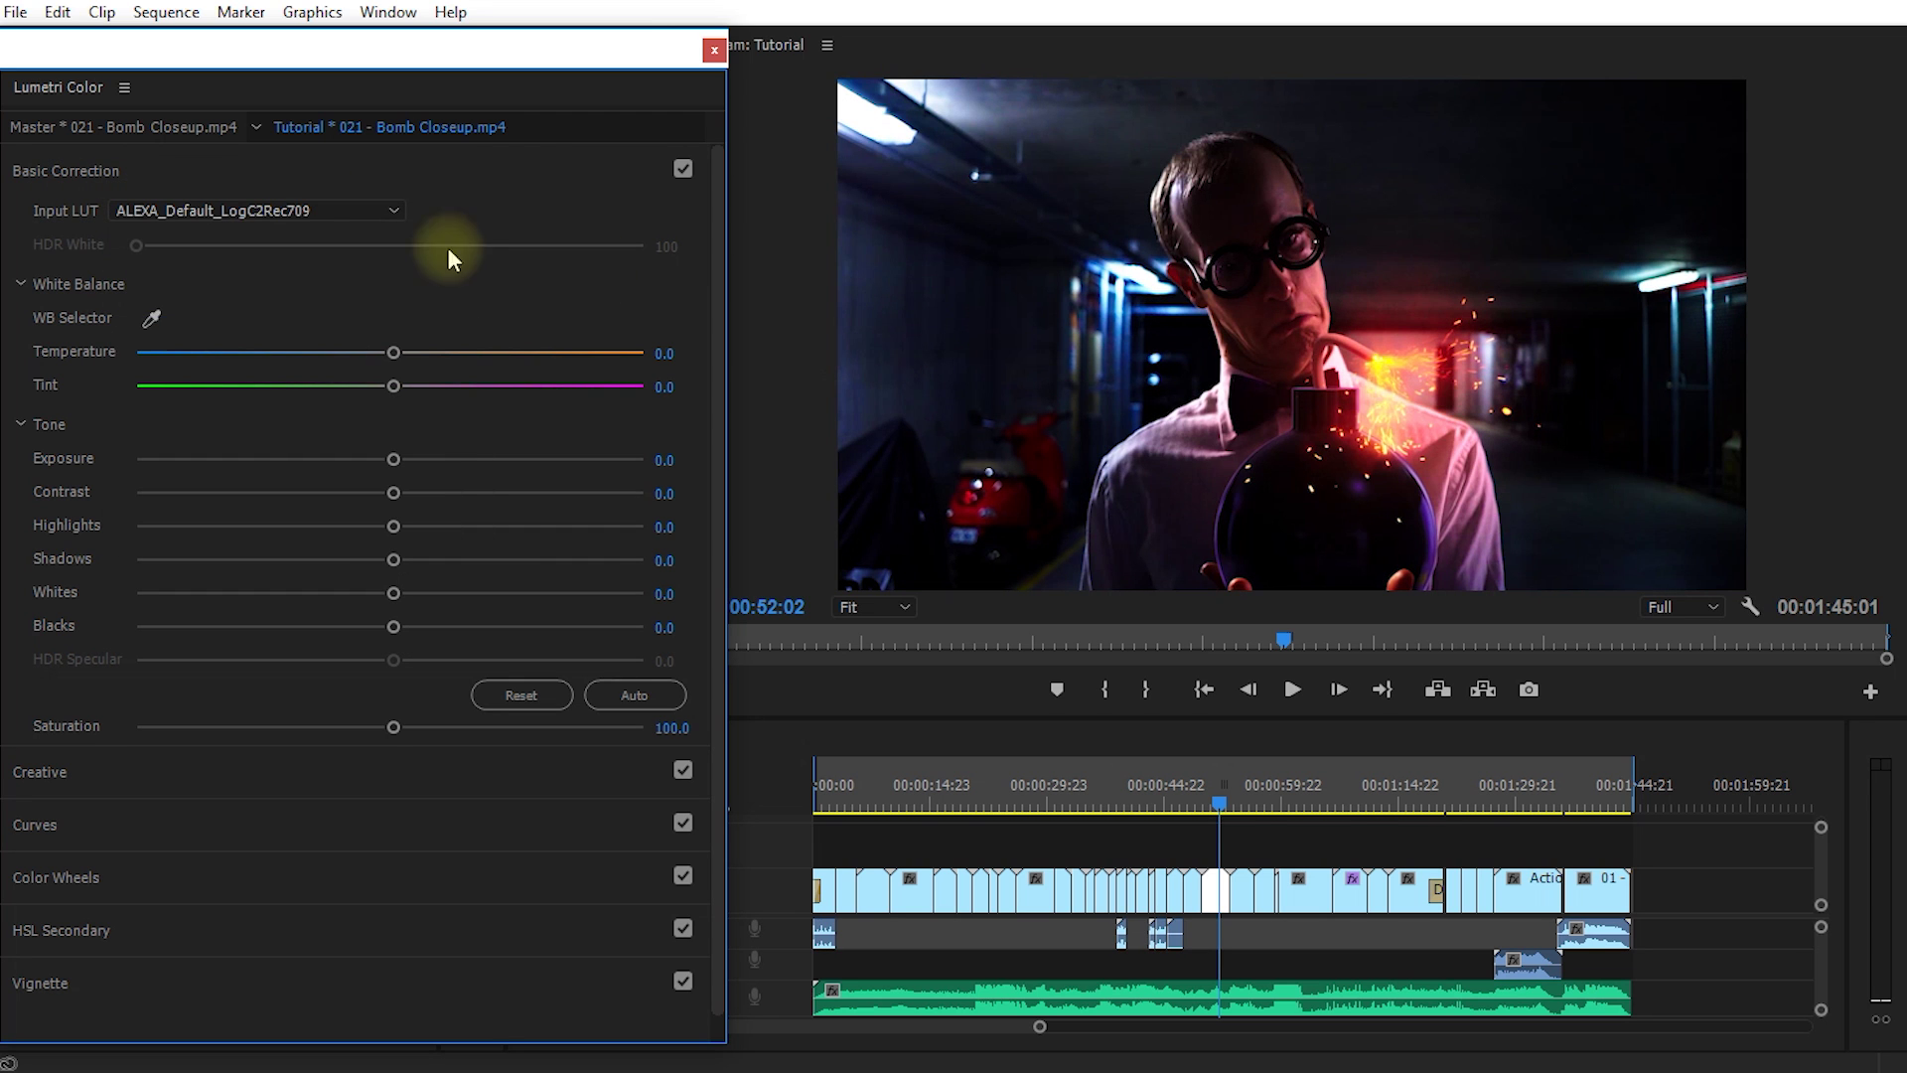
click(314, 218)
click(238, 376)
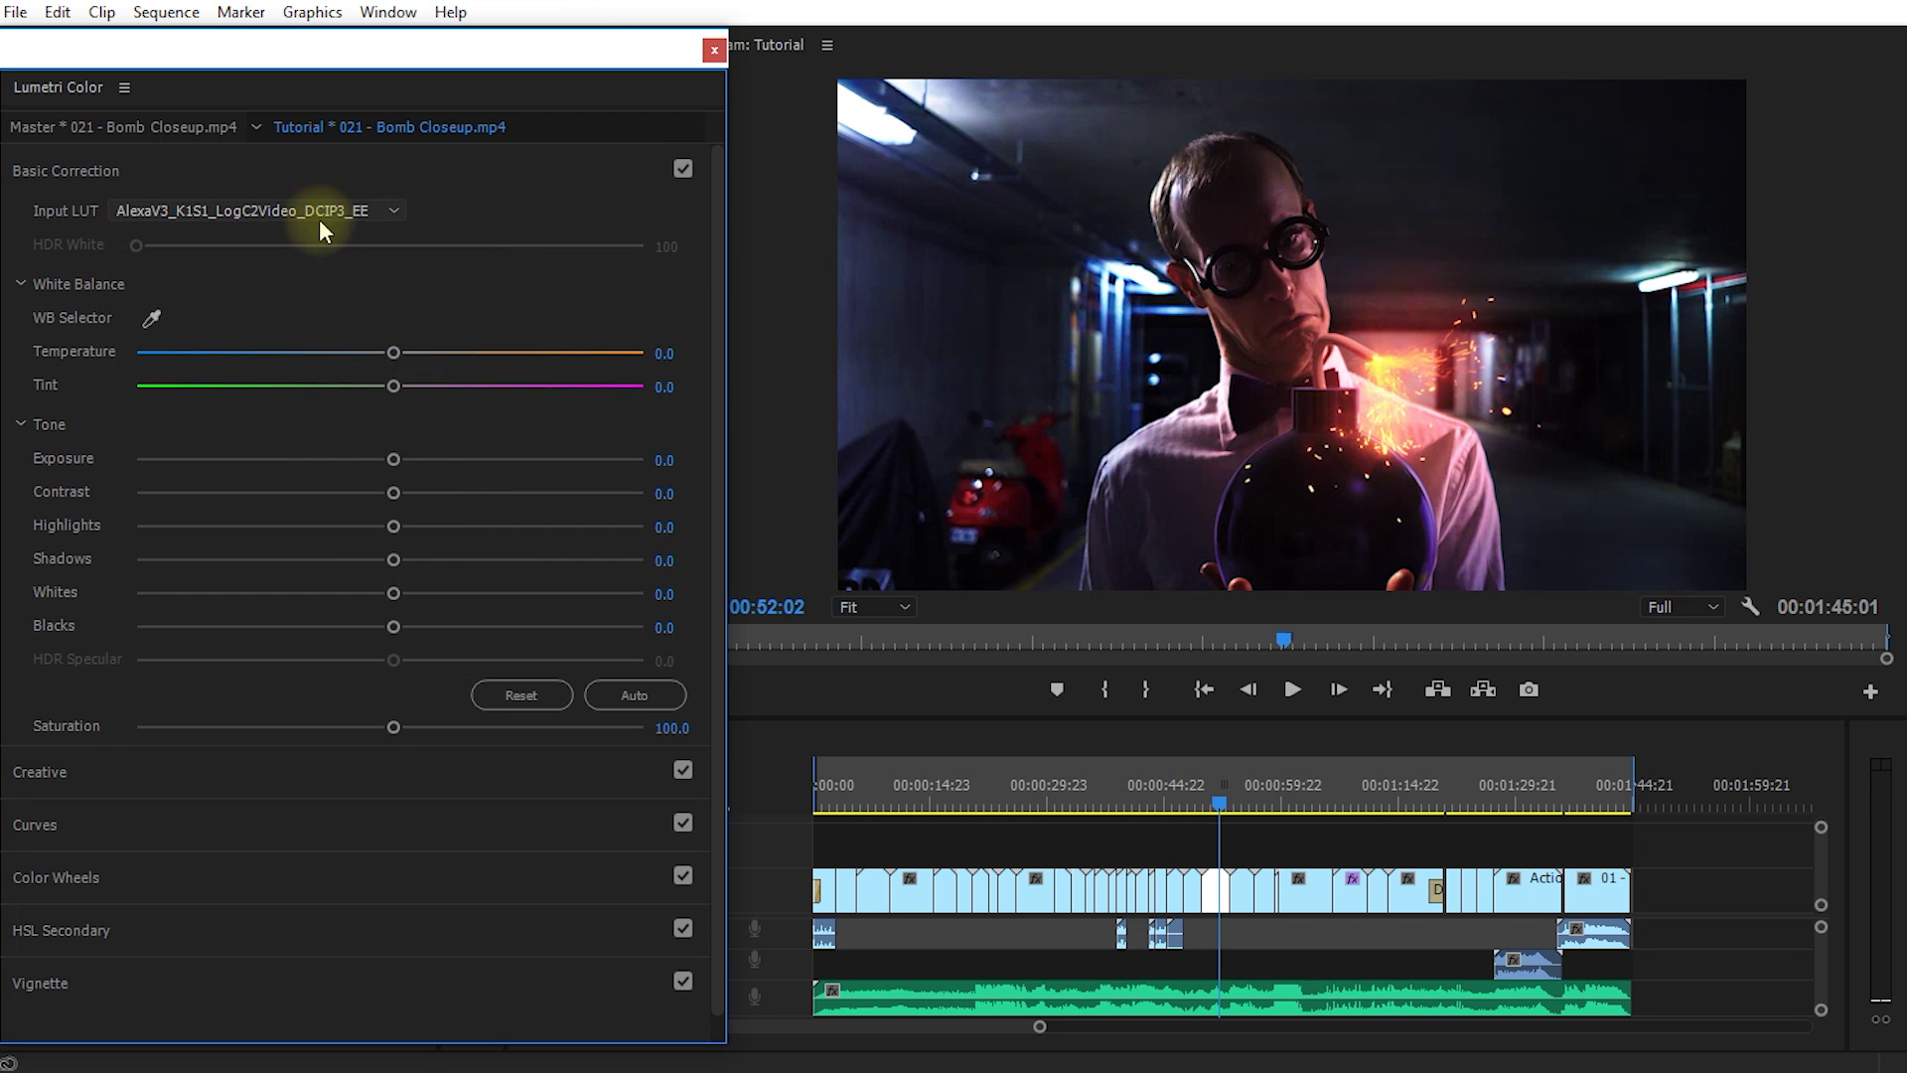
click(320, 223)
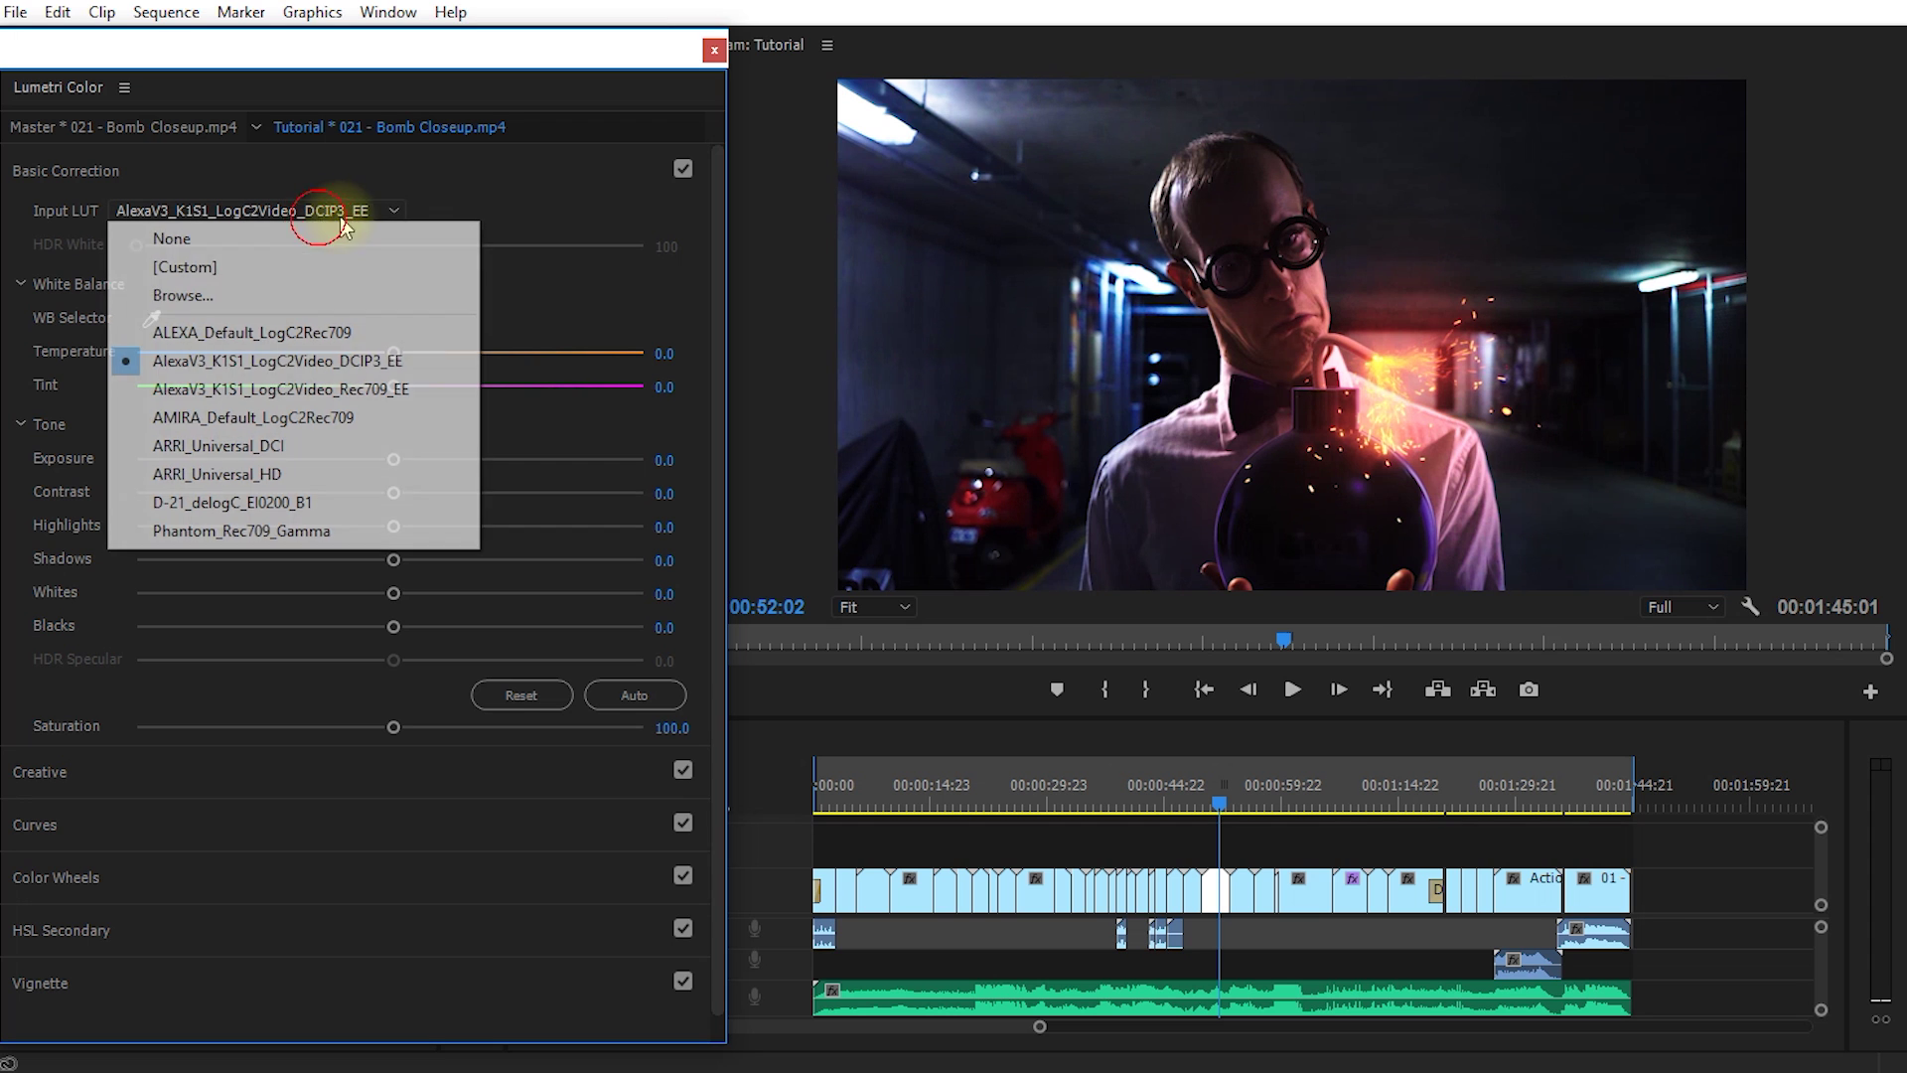
click(229, 240)
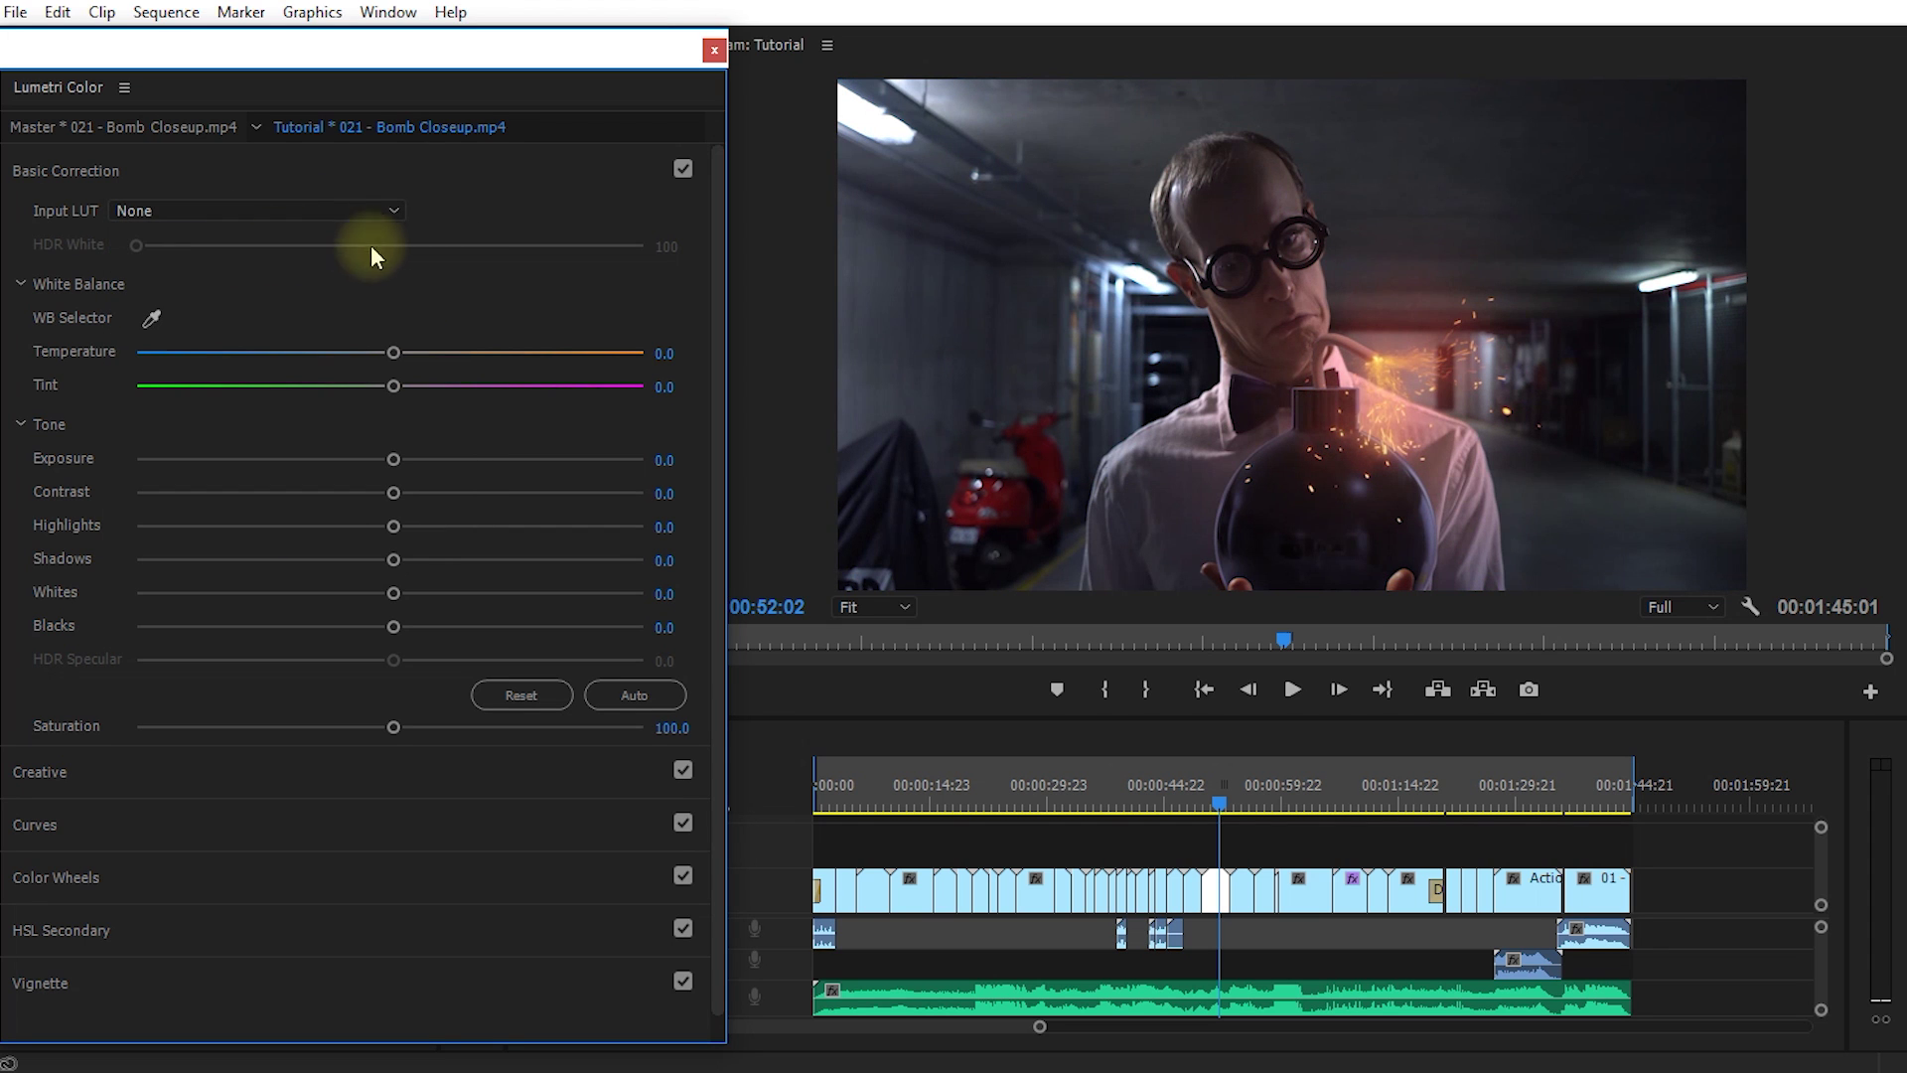
Set the bomb closeup's Temperature to -6.3 and Tint to 1.8, and open Lumetri Scopes over one side of the program preview.
mouse_move(389, 354)
mouse_down()
mouse_move(185, 354)
mouse_move(490, 366)
mouse_move(383, 355)
mouse_move(283, 385)
mouse_move(578, 387)
mouse_move(386, 388)
mouse_move(373, 355)
mouse_move(394, 386)
mouse_up()
click(387, 12)
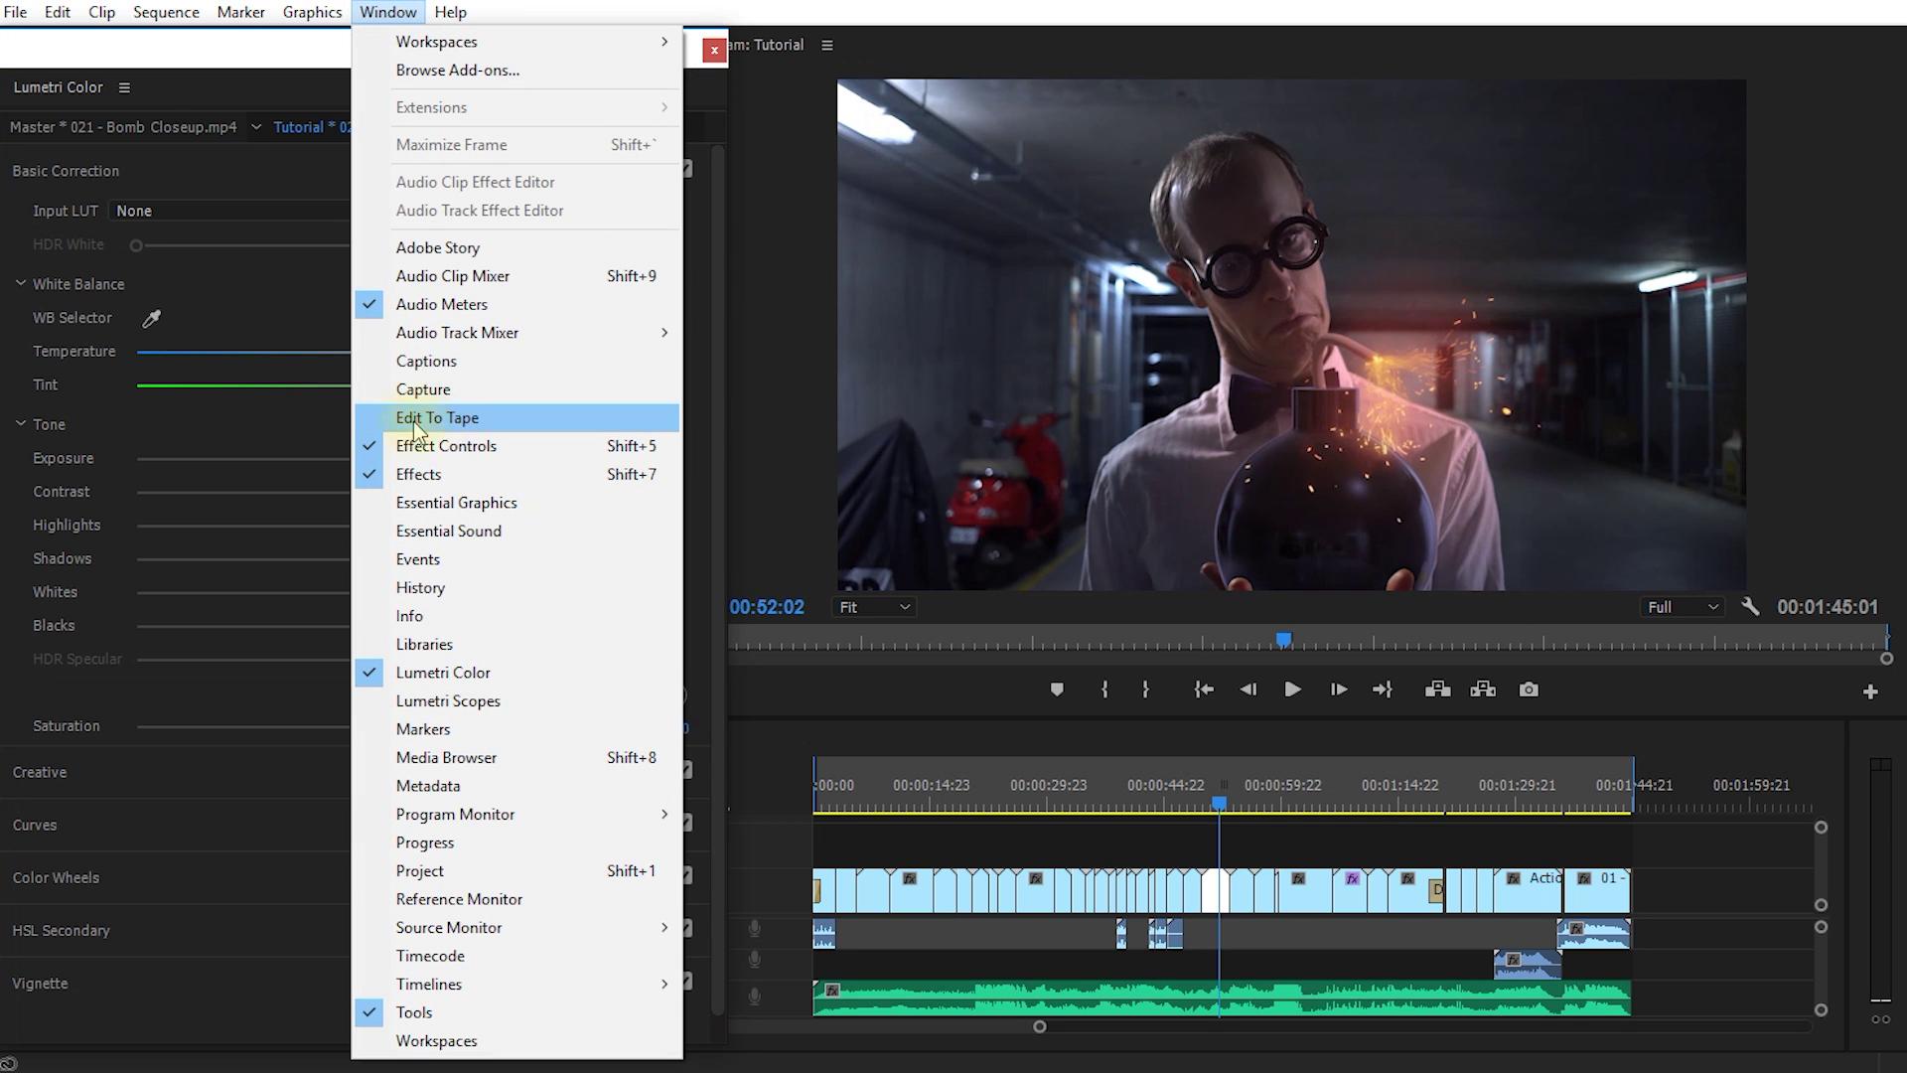
click(446, 706)
drag(255, 51, 1243, 69)
drag(1013, 298, 1307, 290)
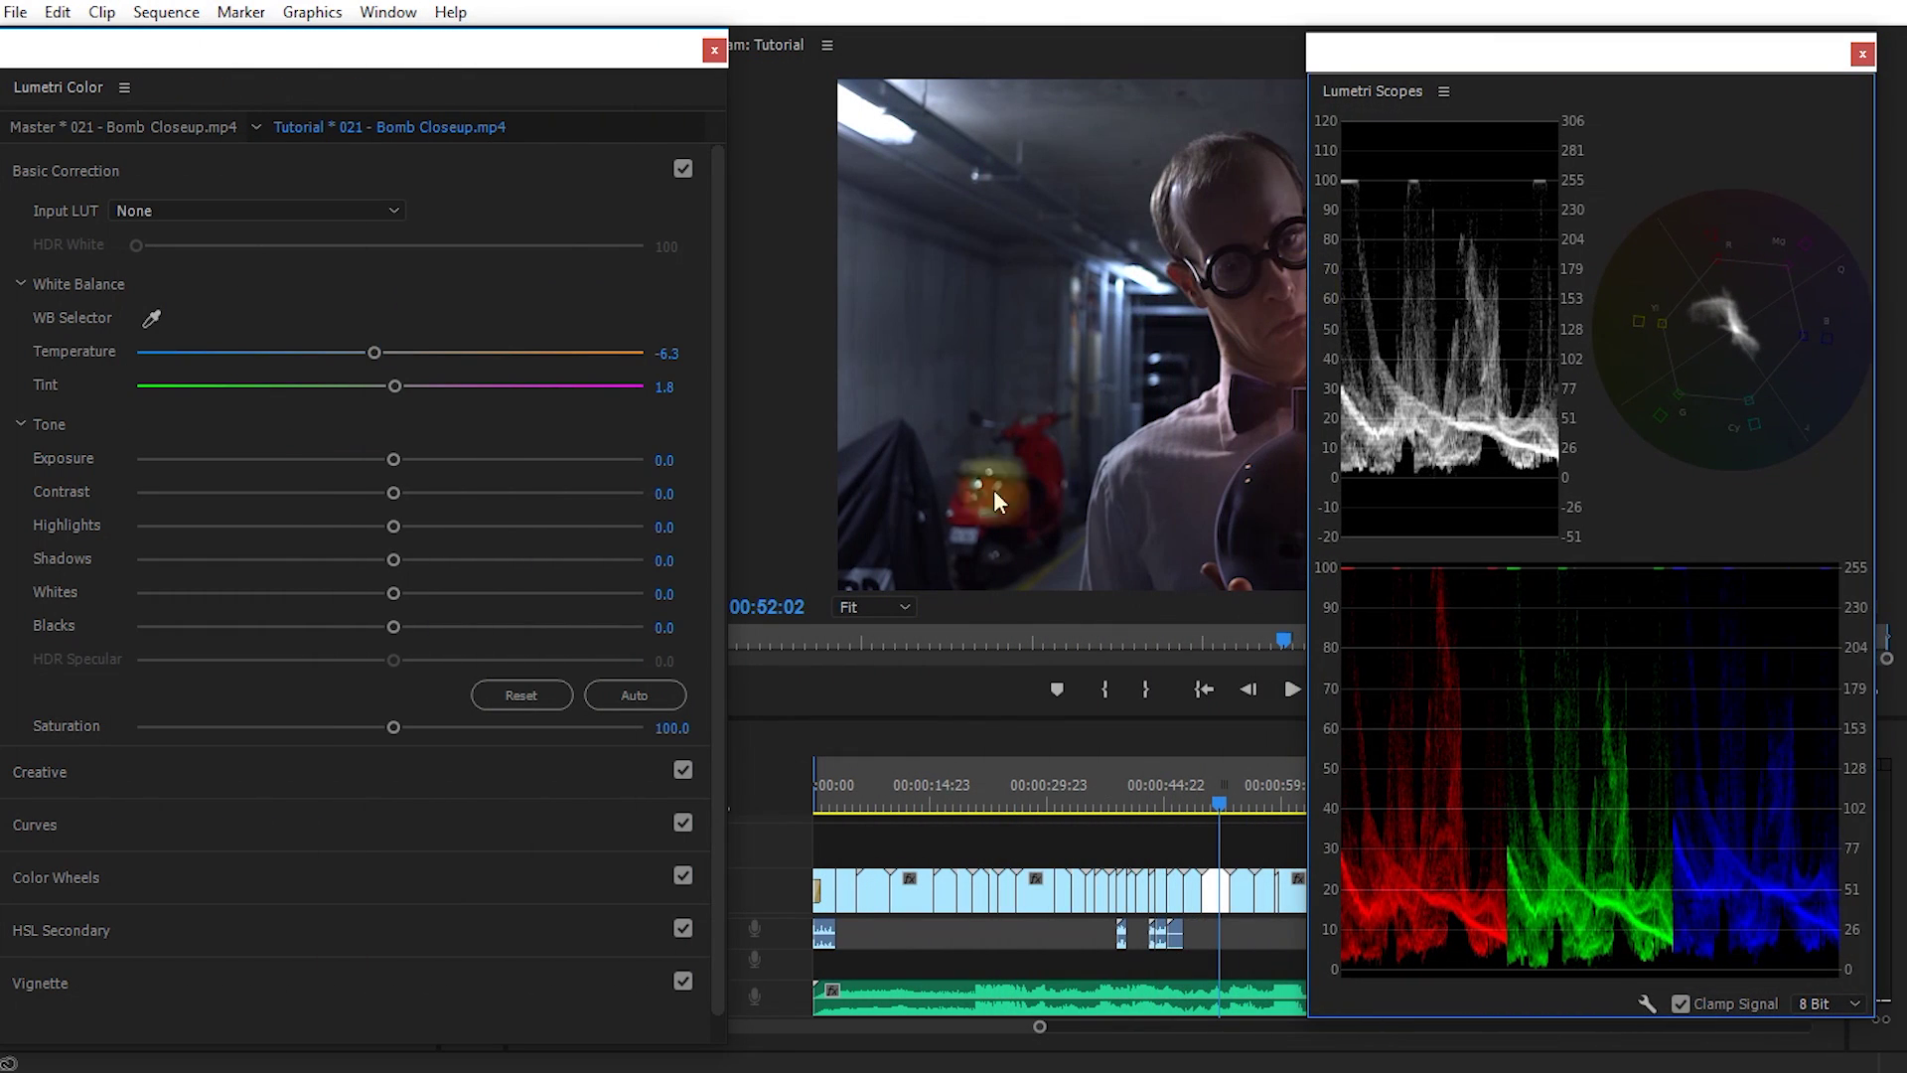
Set Temperature to -28.1, Exposure to 0.5 and Contrast to 18.0, compare the scopes at different window widths, and close Lumetri Scopes.
drag(371, 351, 319, 353)
drag(393, 459, 436, 494)
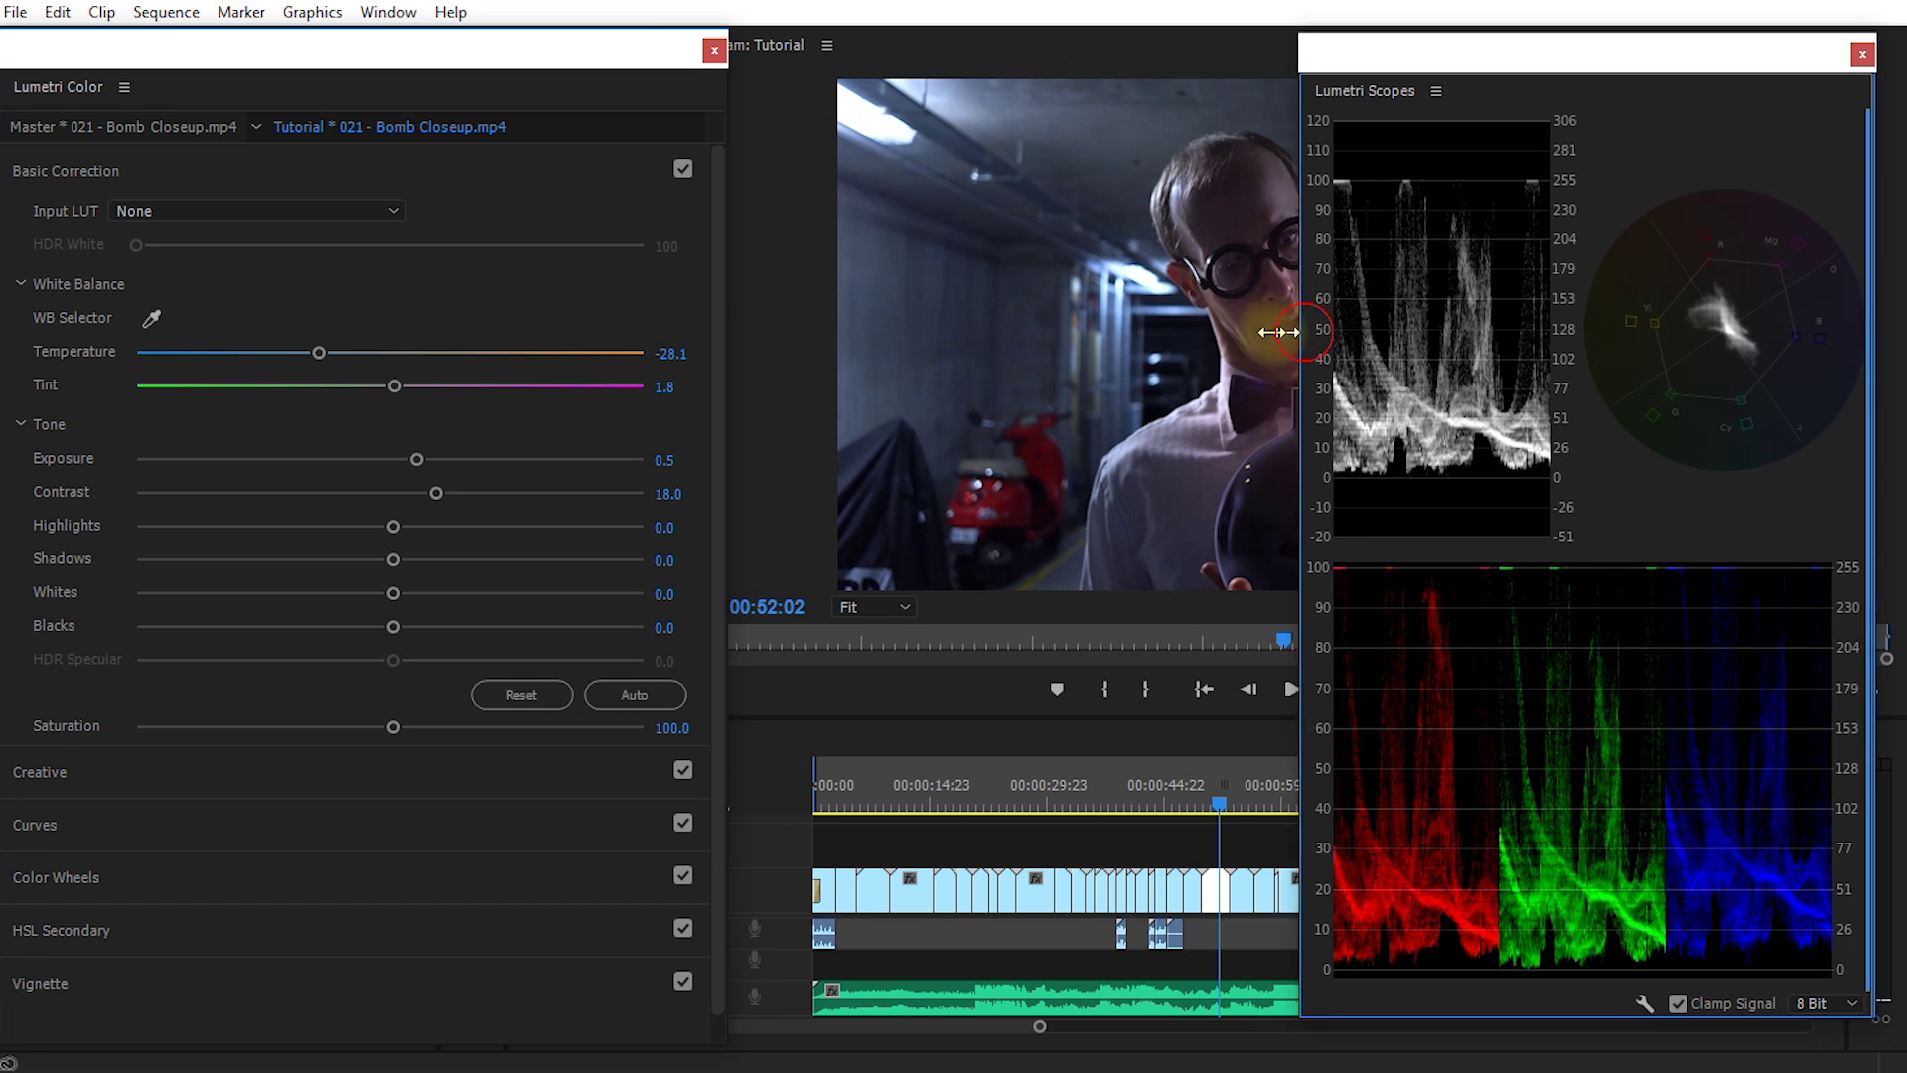
drag(1306, 328, 1207, 340)
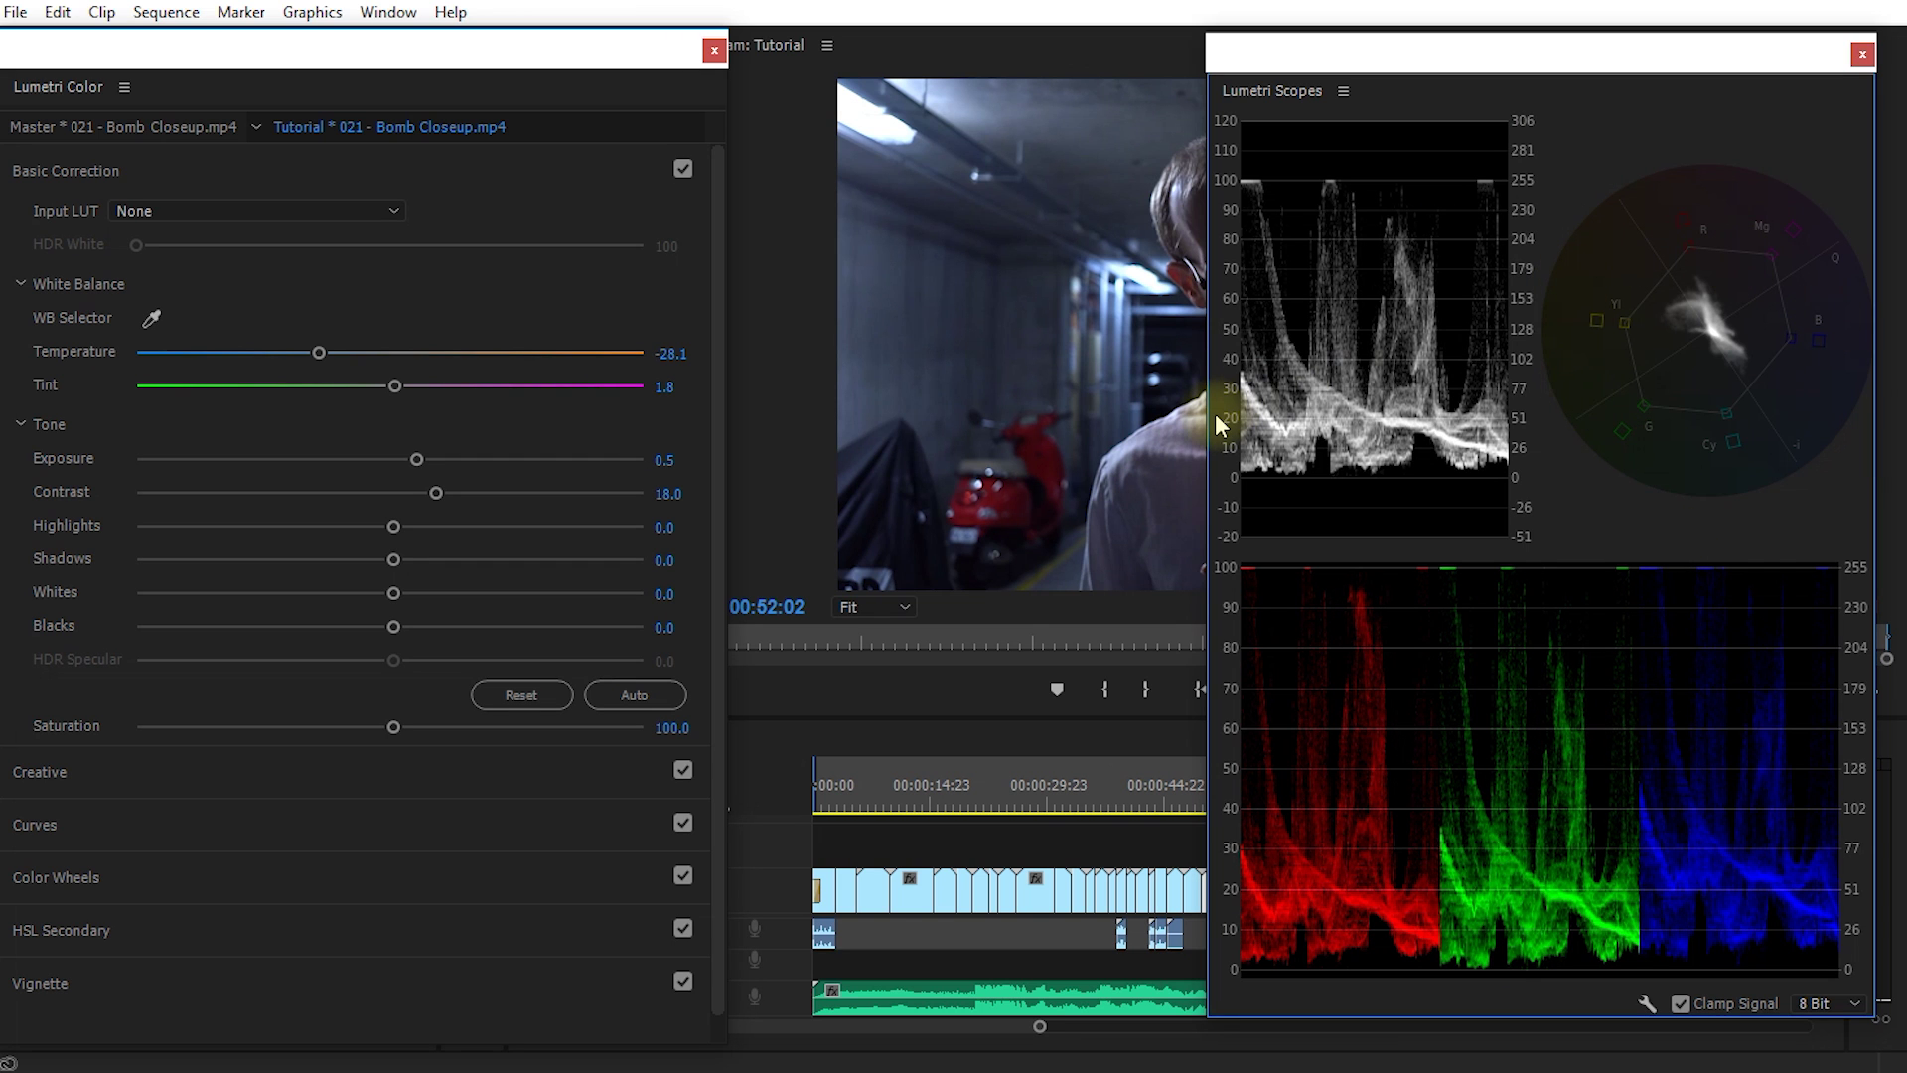
drag(1208, 414, 1326, 415)
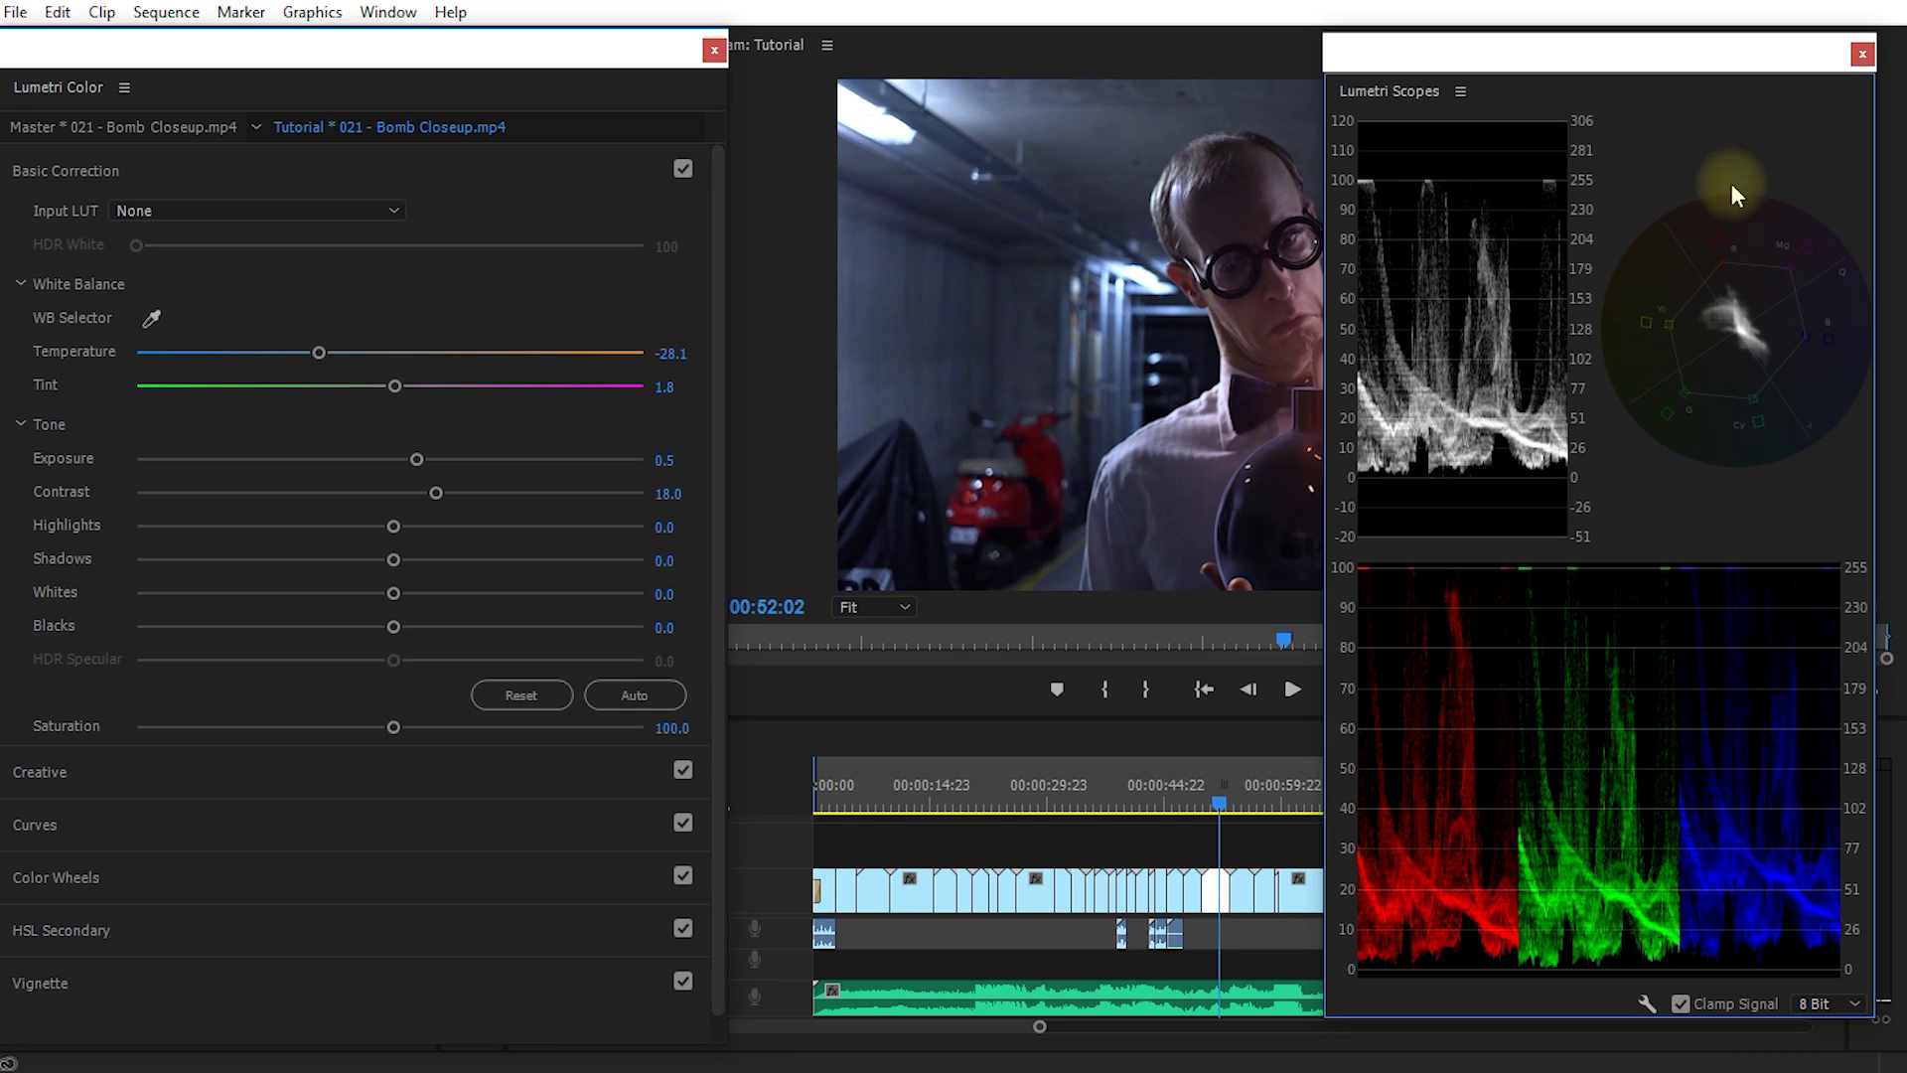
click(1858, 54)
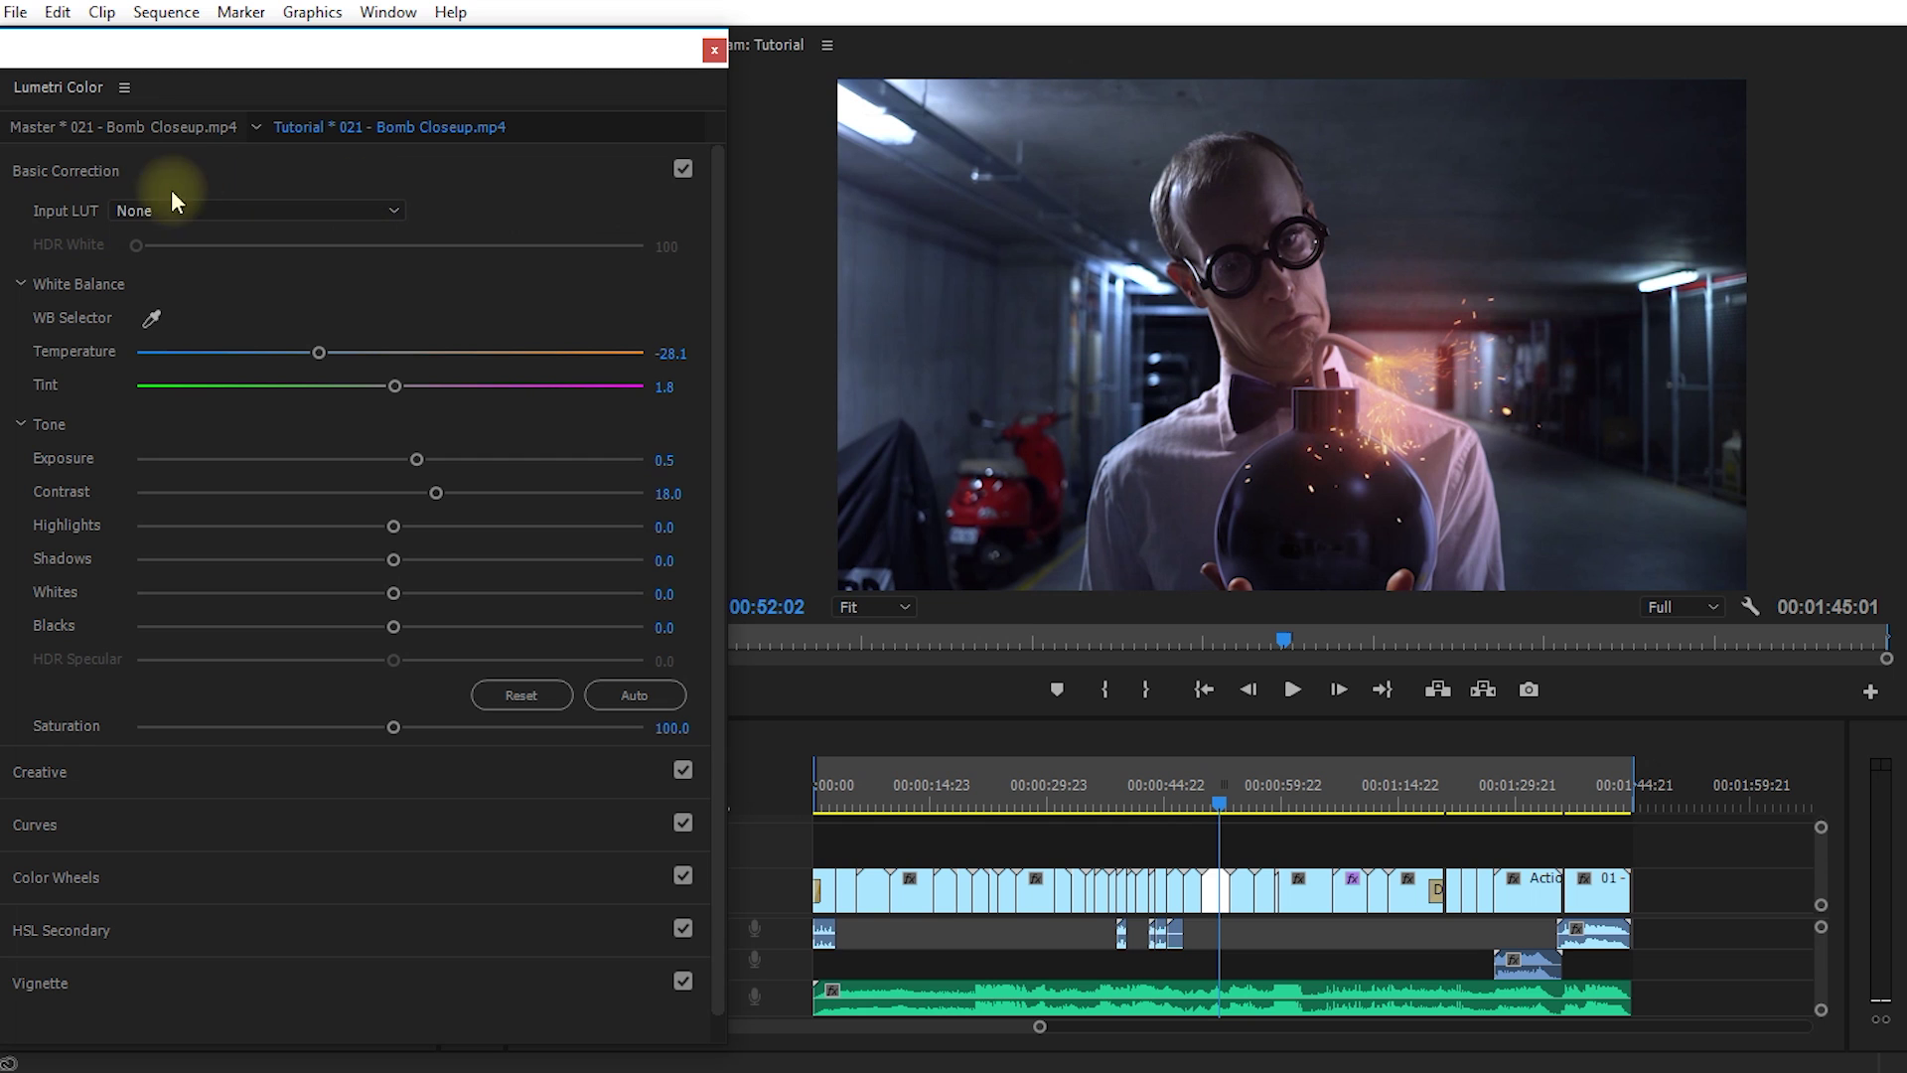
Reset the Tone settings and set Exposure to 1.9, Contrast to 10.4, Highlights to -14.4, Shadows to 19.0, Whites to 4.8 and Blacks to -0.3.
click(545, 701)
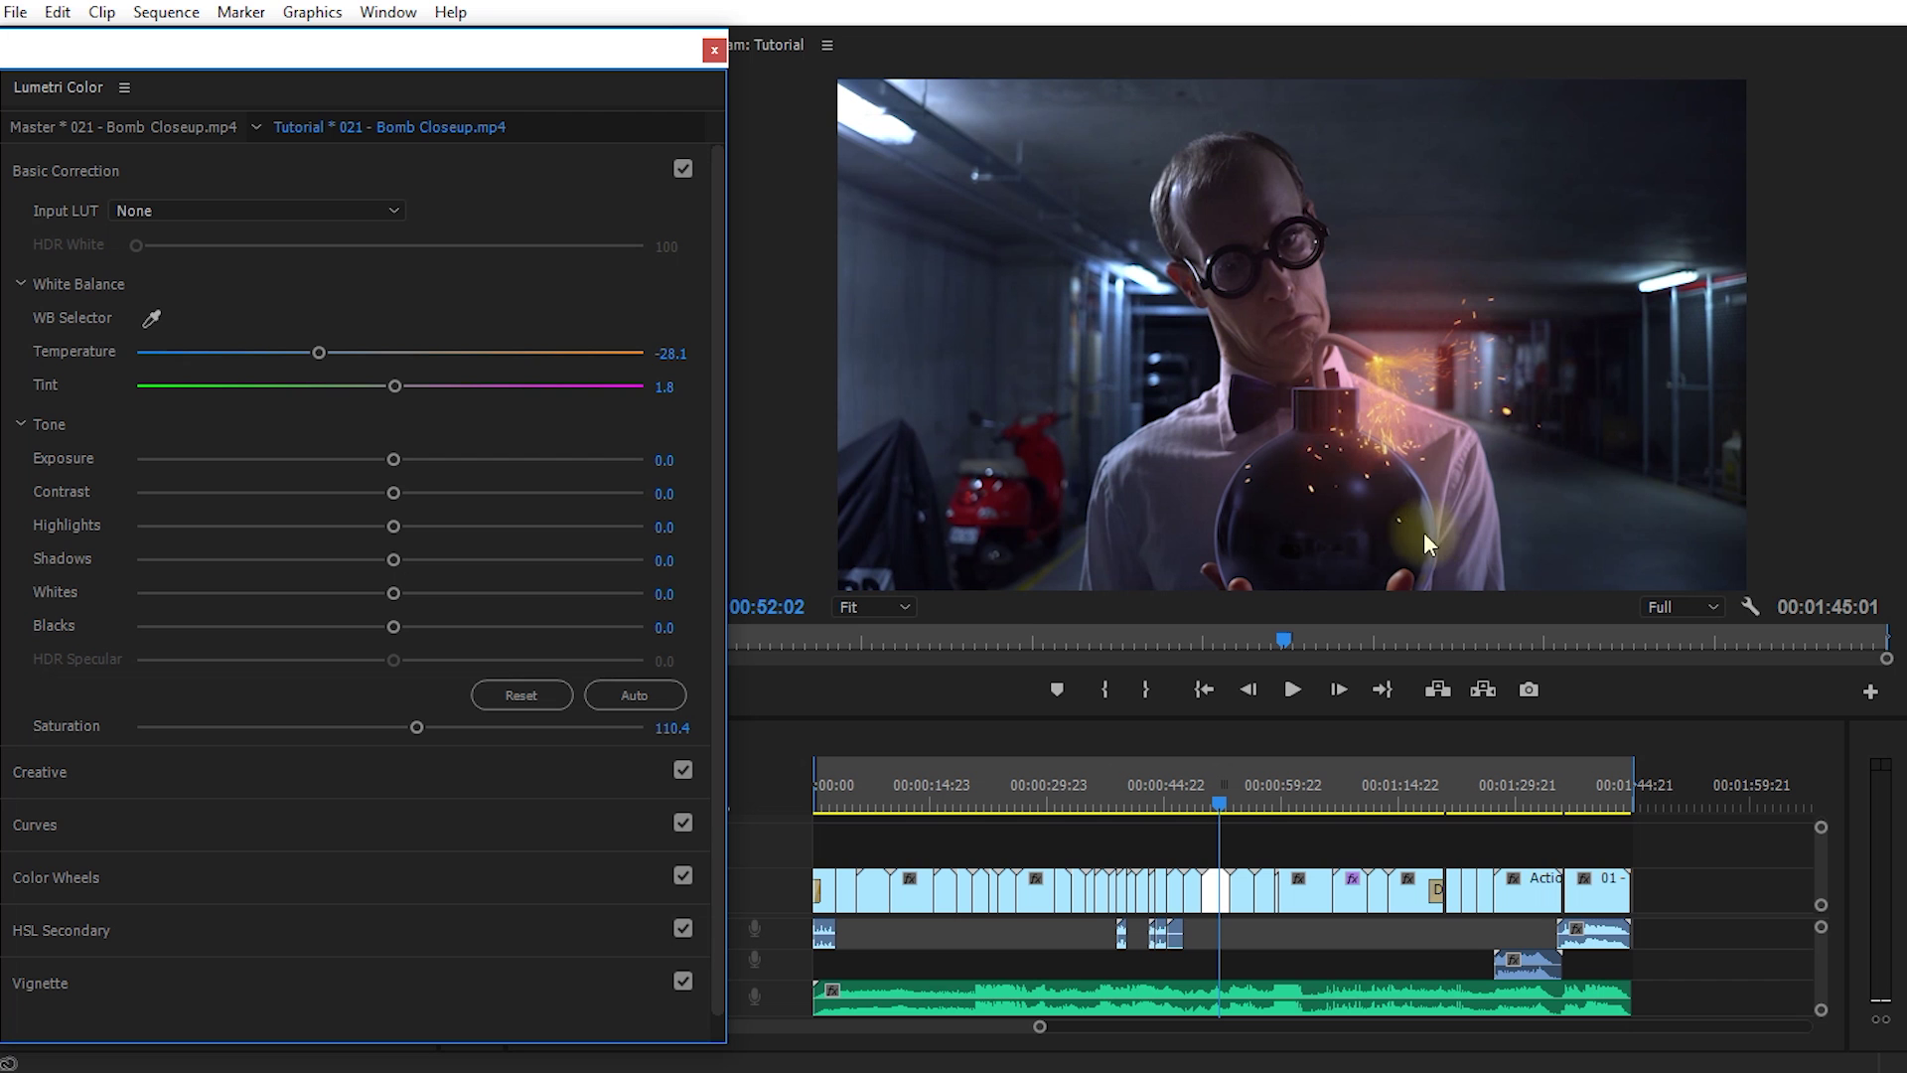
mouse_move(398, 461)
mouse_down()
mouse_move(491, 467)
mouse_move(415, 493)
mouse_up()
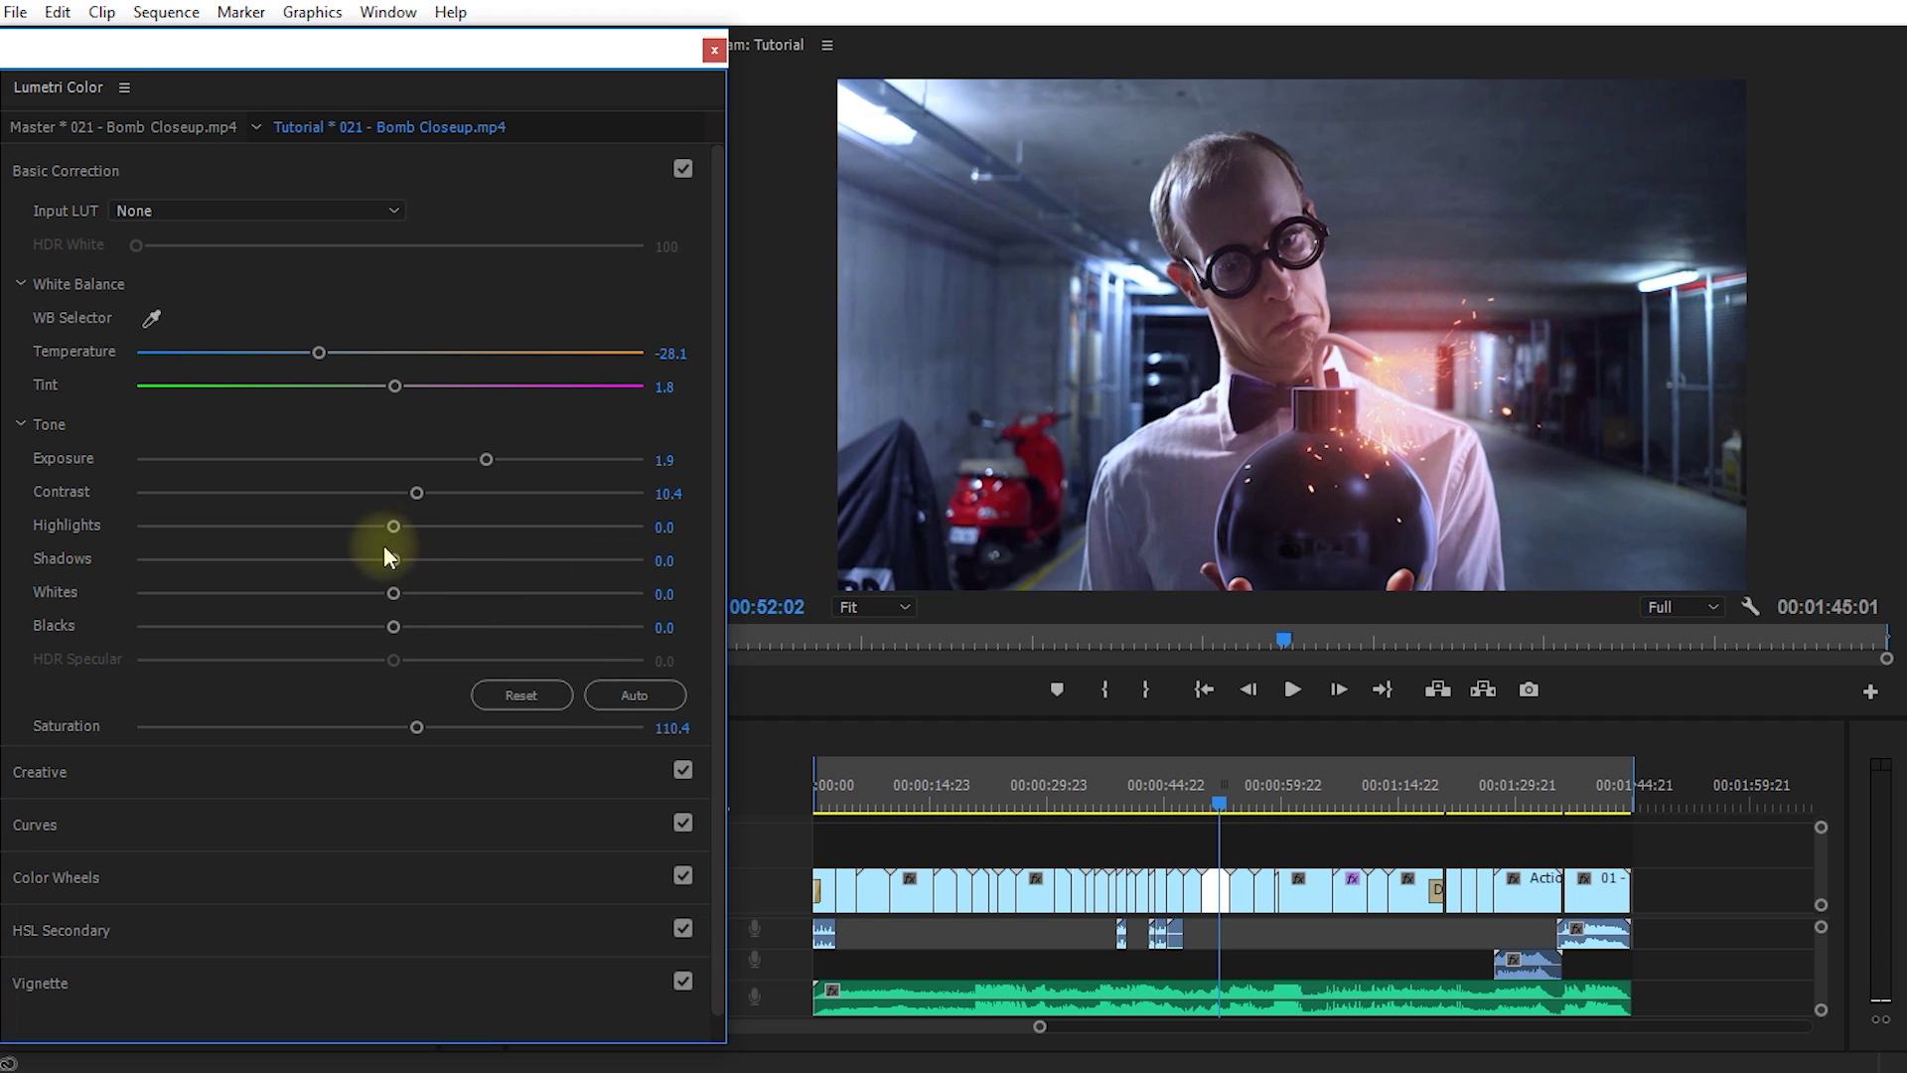
drag(394, 526, 354, 527)
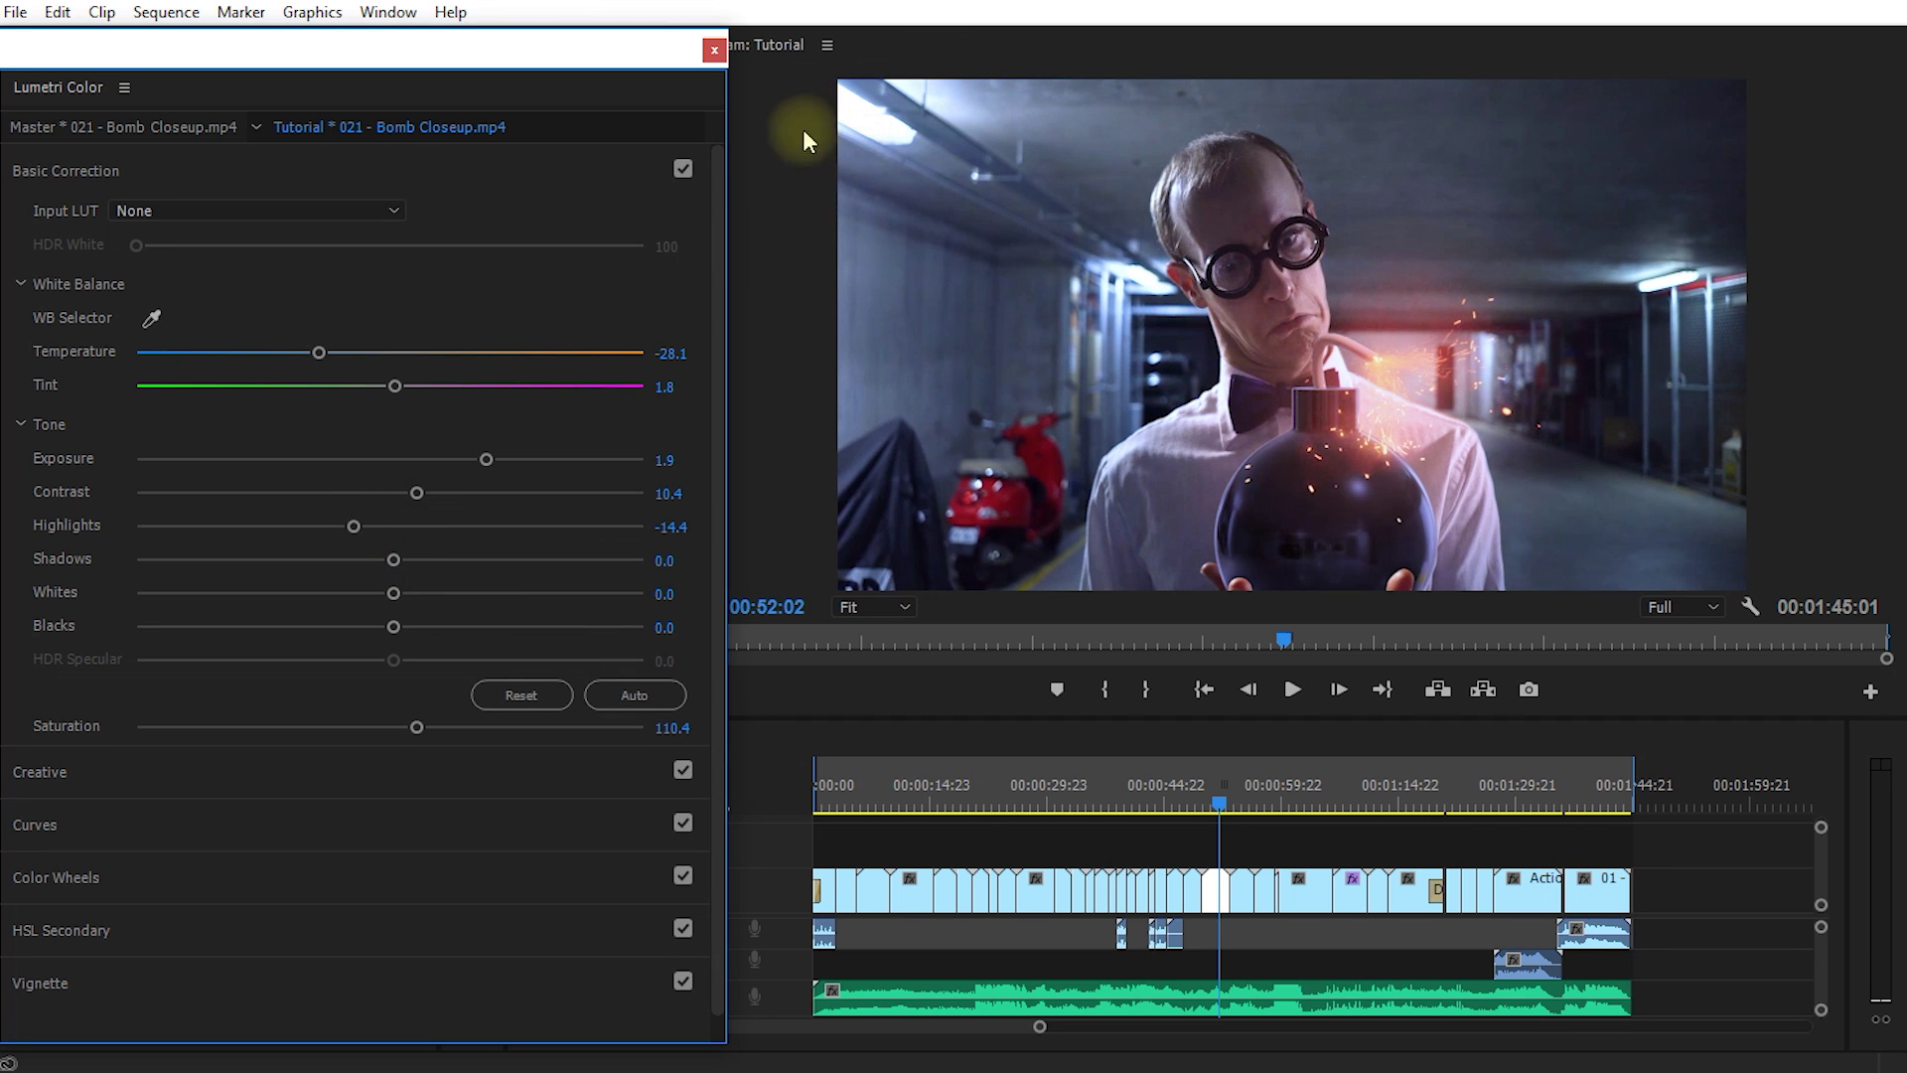
drag(393, 560, 452, 561)
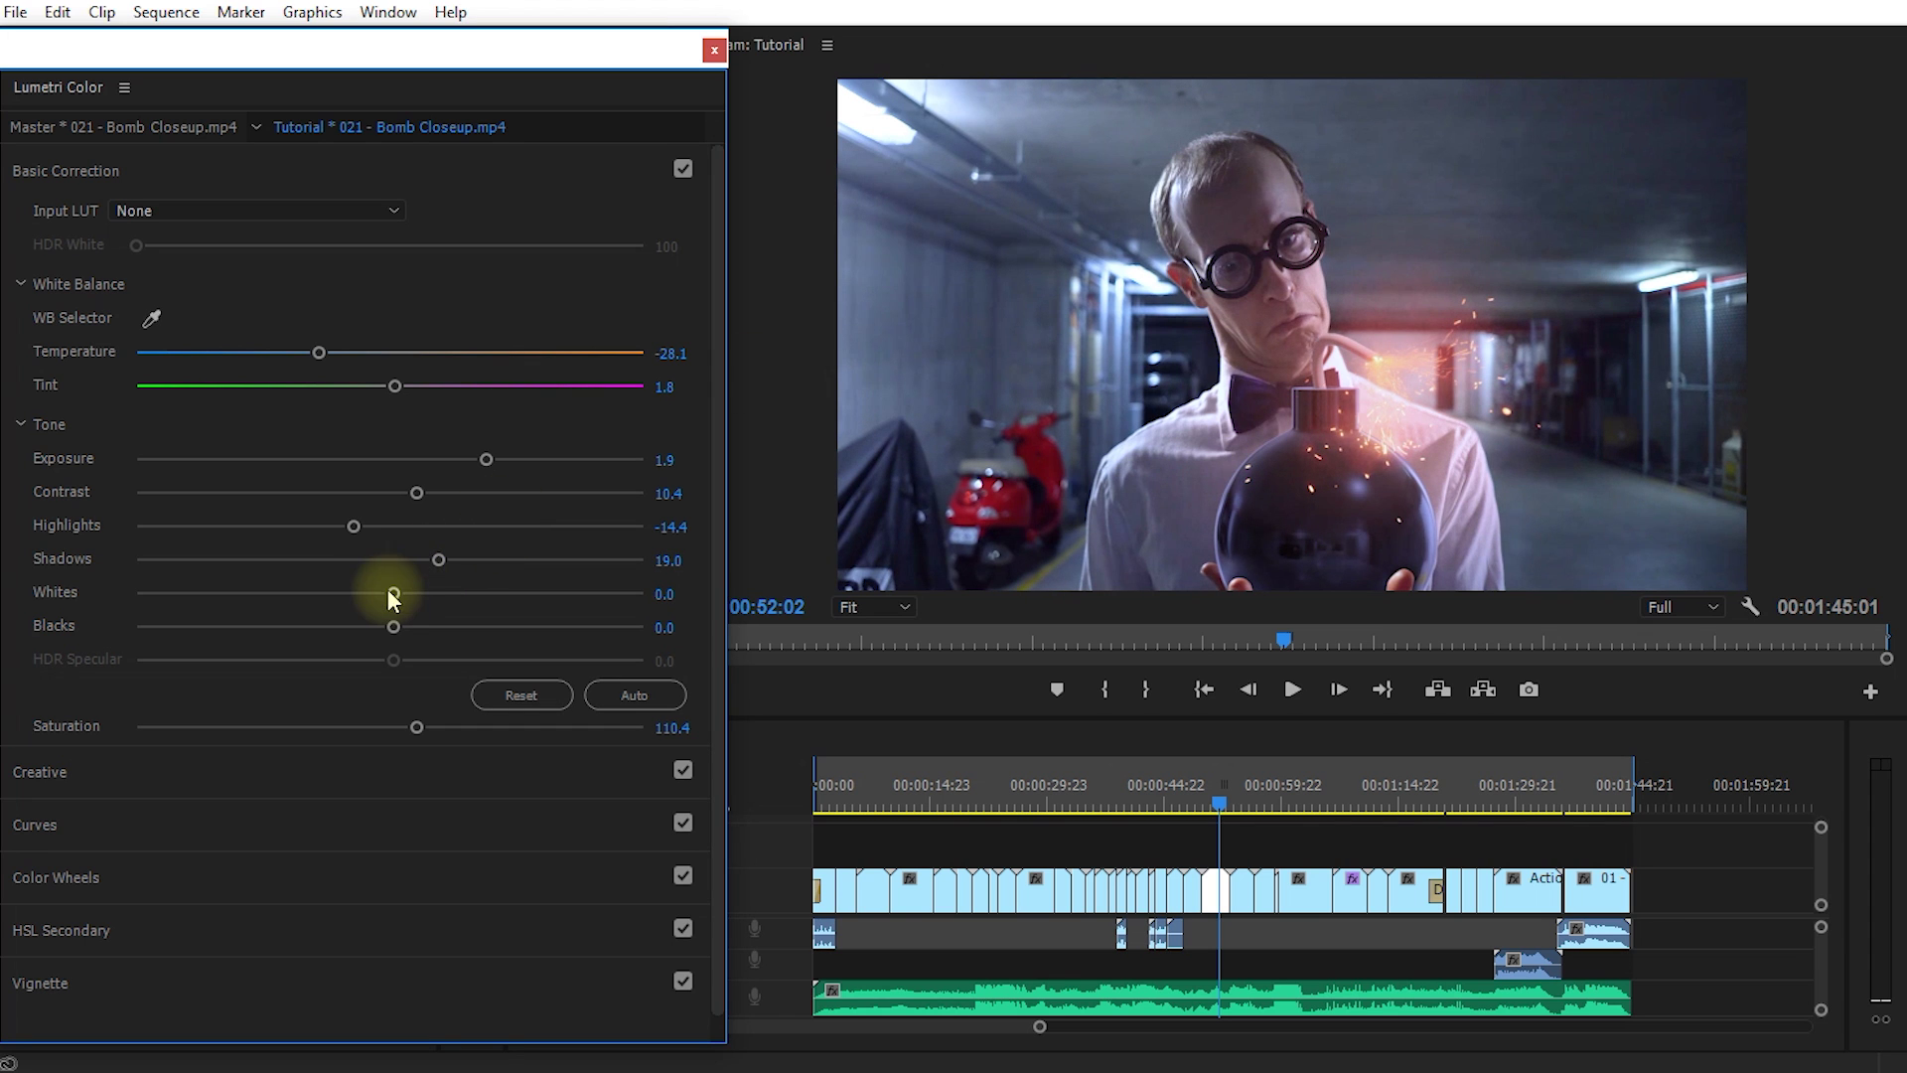
mouse_move(394, 594)
mouse_down()
mouse_move(434, 594)
mouse_move(402, 594)
mouse_move(391, 627)
mouse_up()
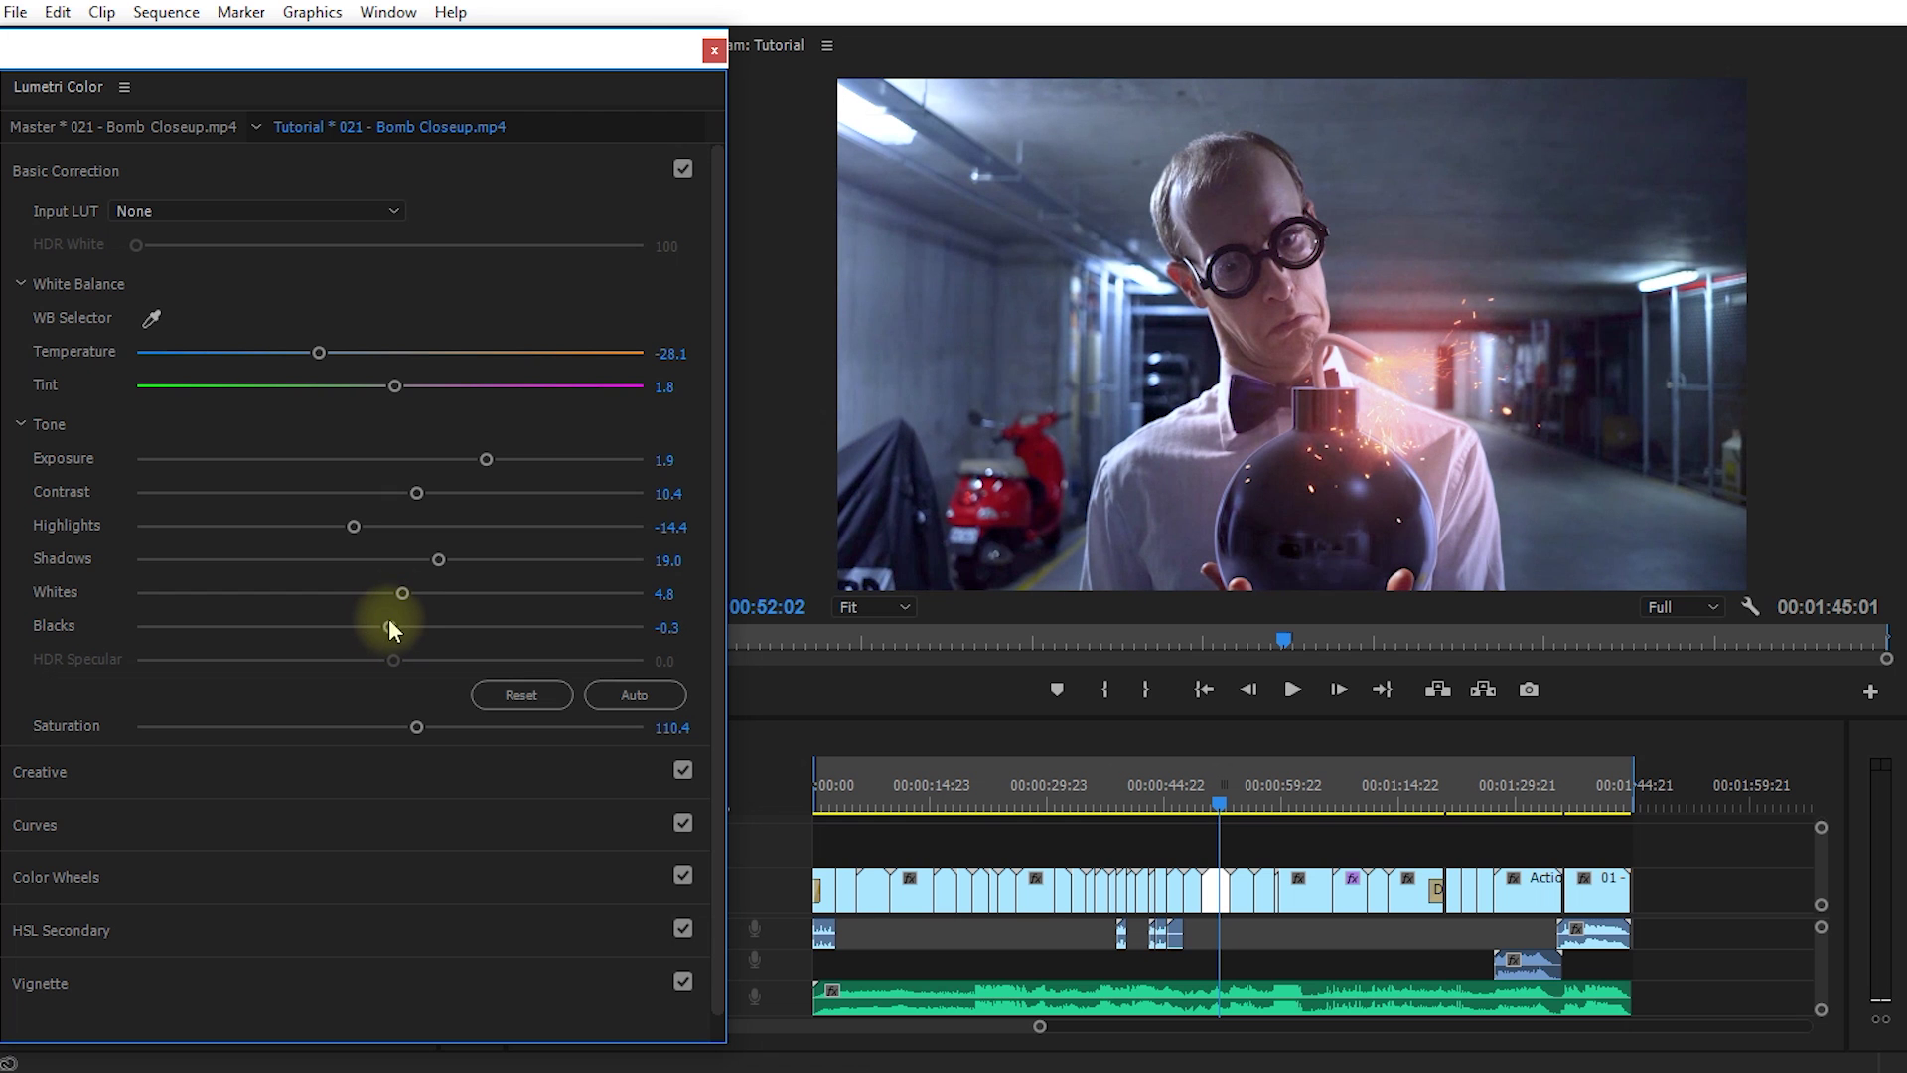
Try raising the Basic Correction Saturation to 142.3, and reset it to its default of 100.0.
drag(417, 728, 629, 728)
drag(426, 728, 498, 728)
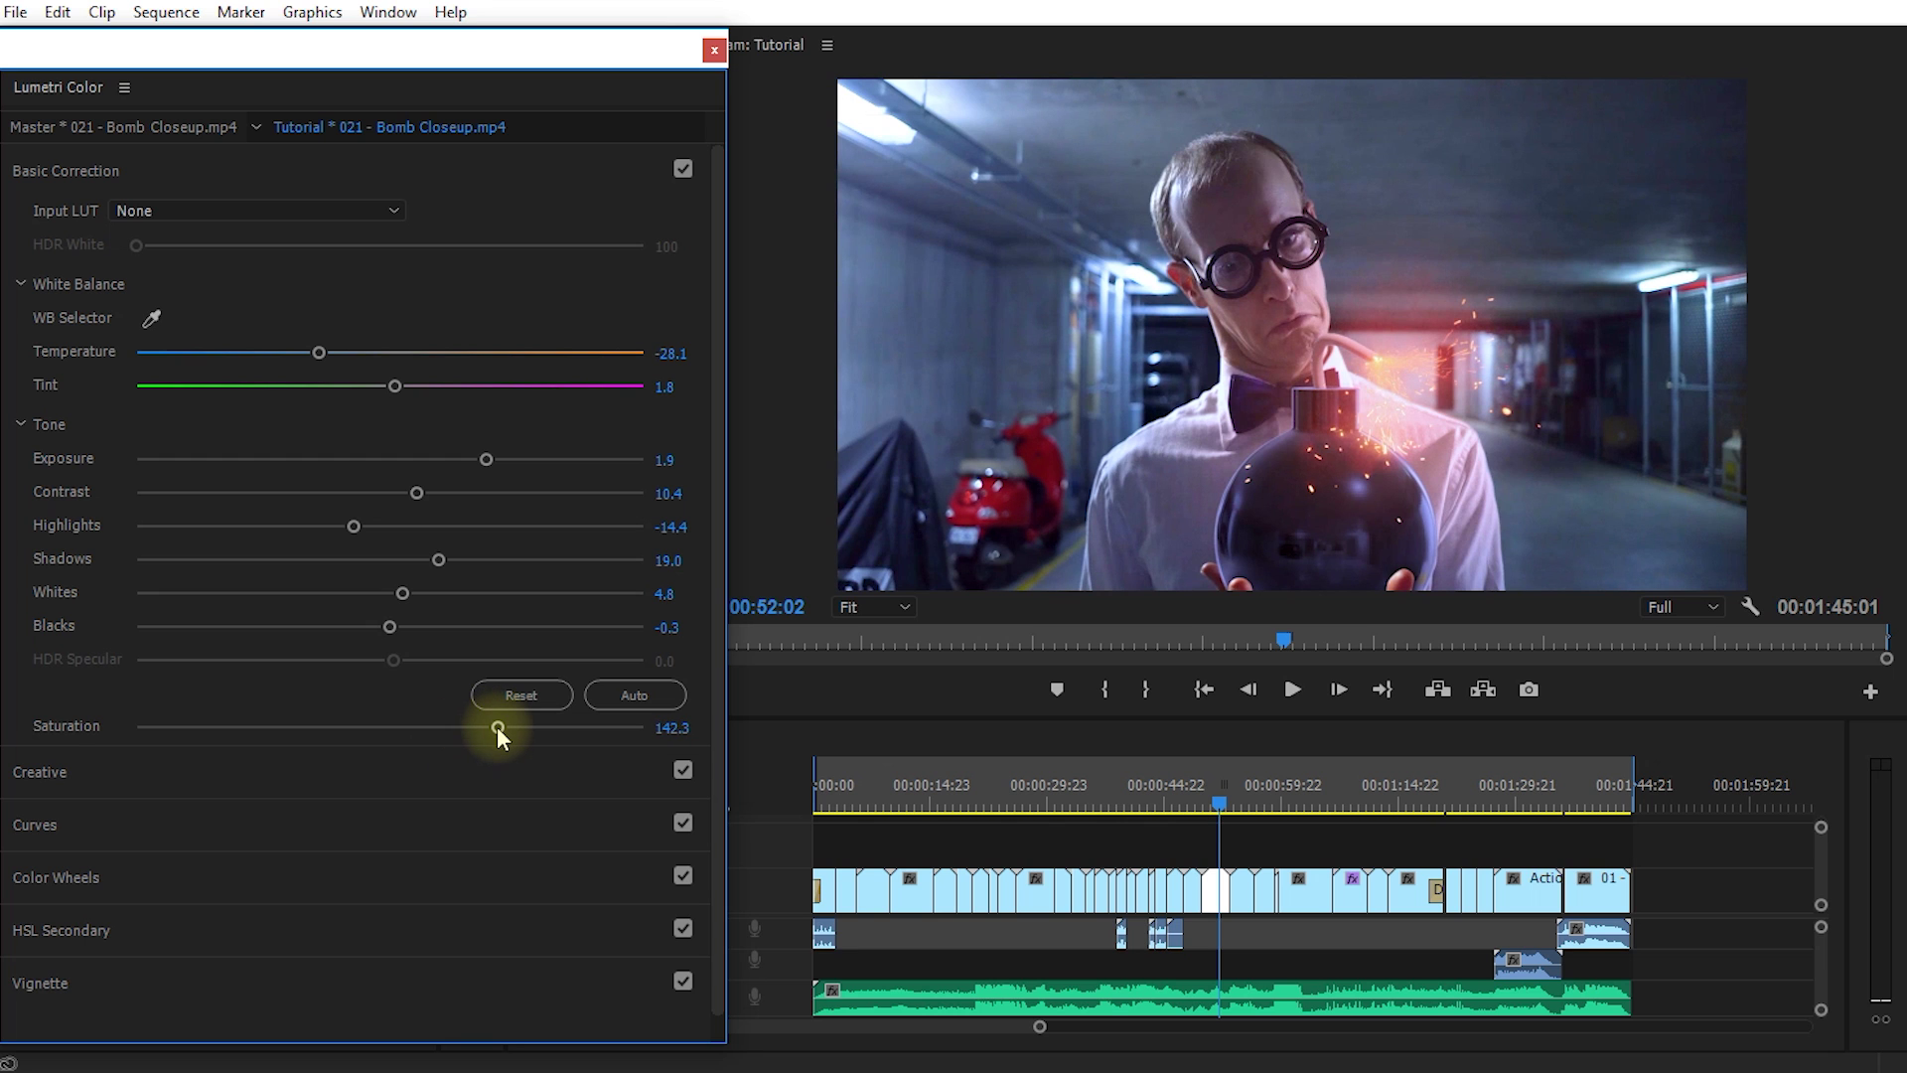
double_click(498, 727)
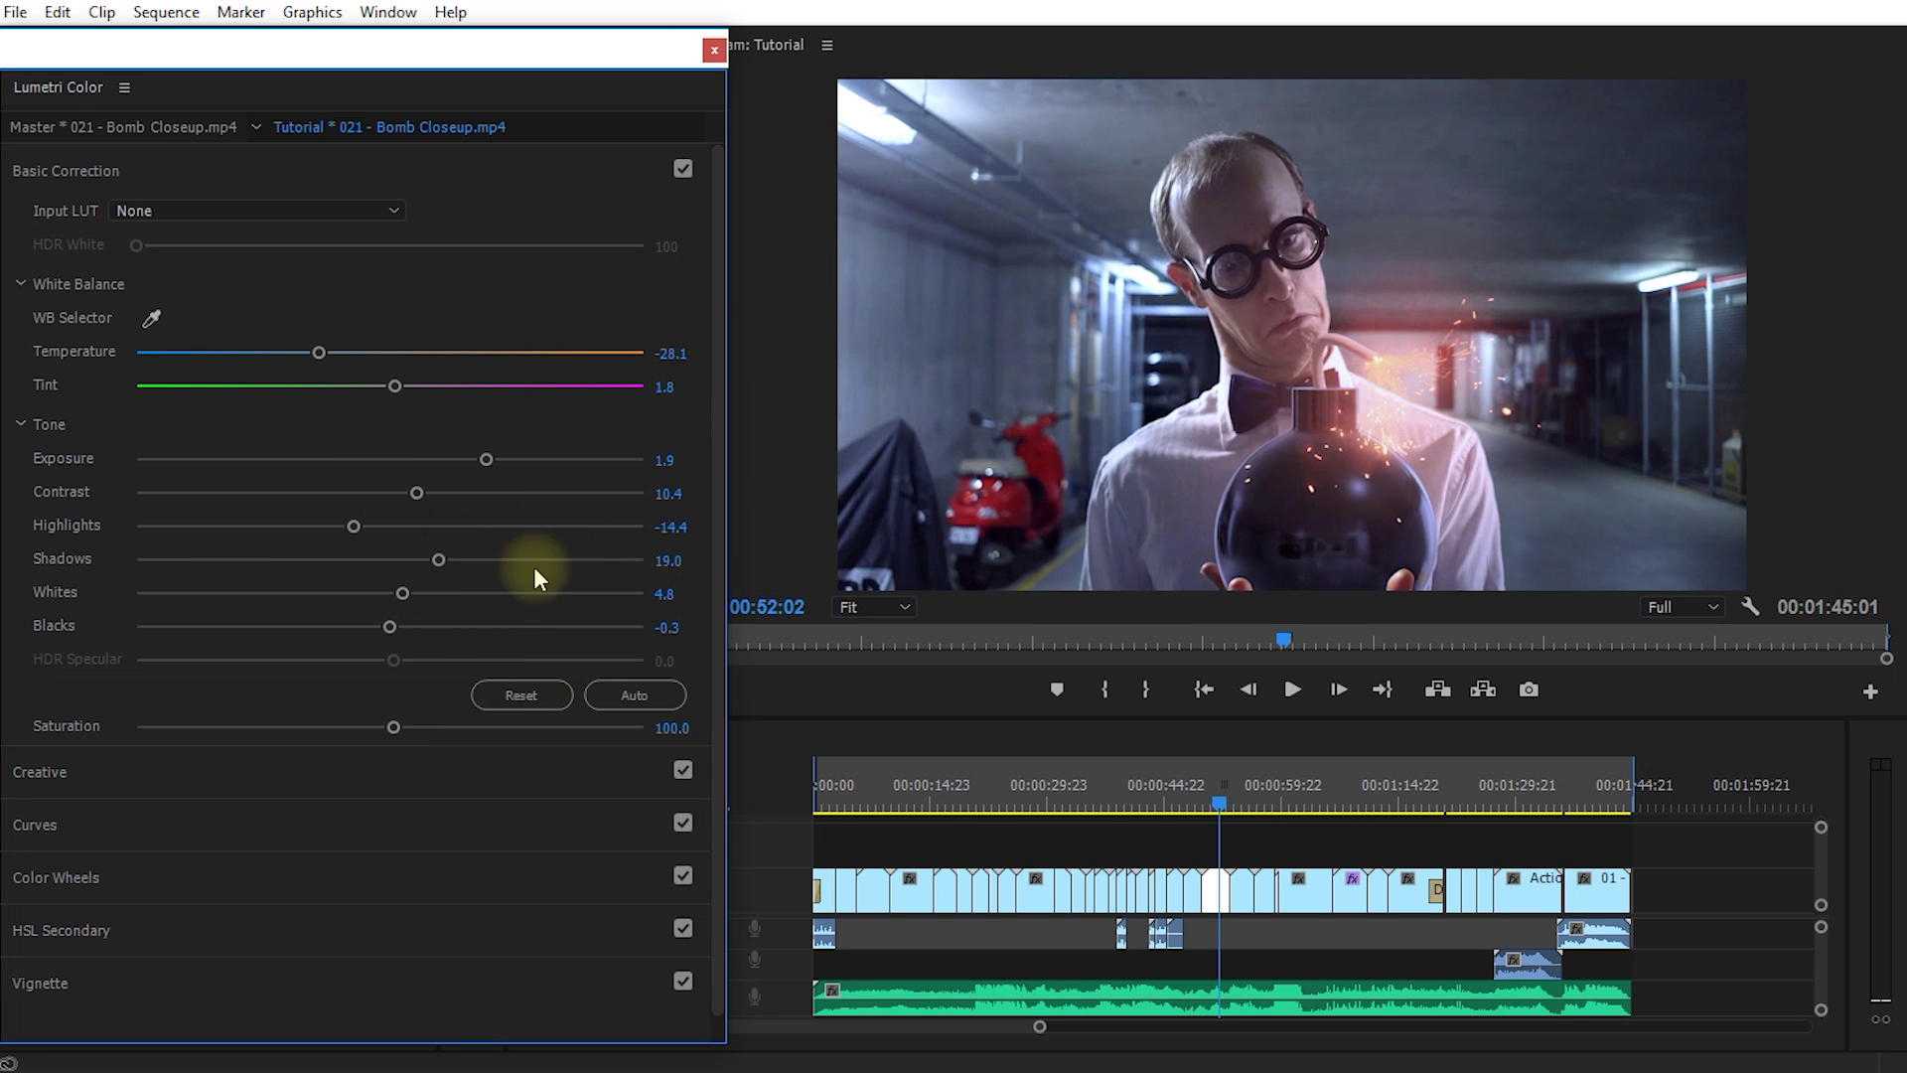
Collapse Basic Correction, expand the Creative section, and move the Lumetri Color window away to uncover the clip's Effect Controls.
click(40, 171)
click(40, 224)
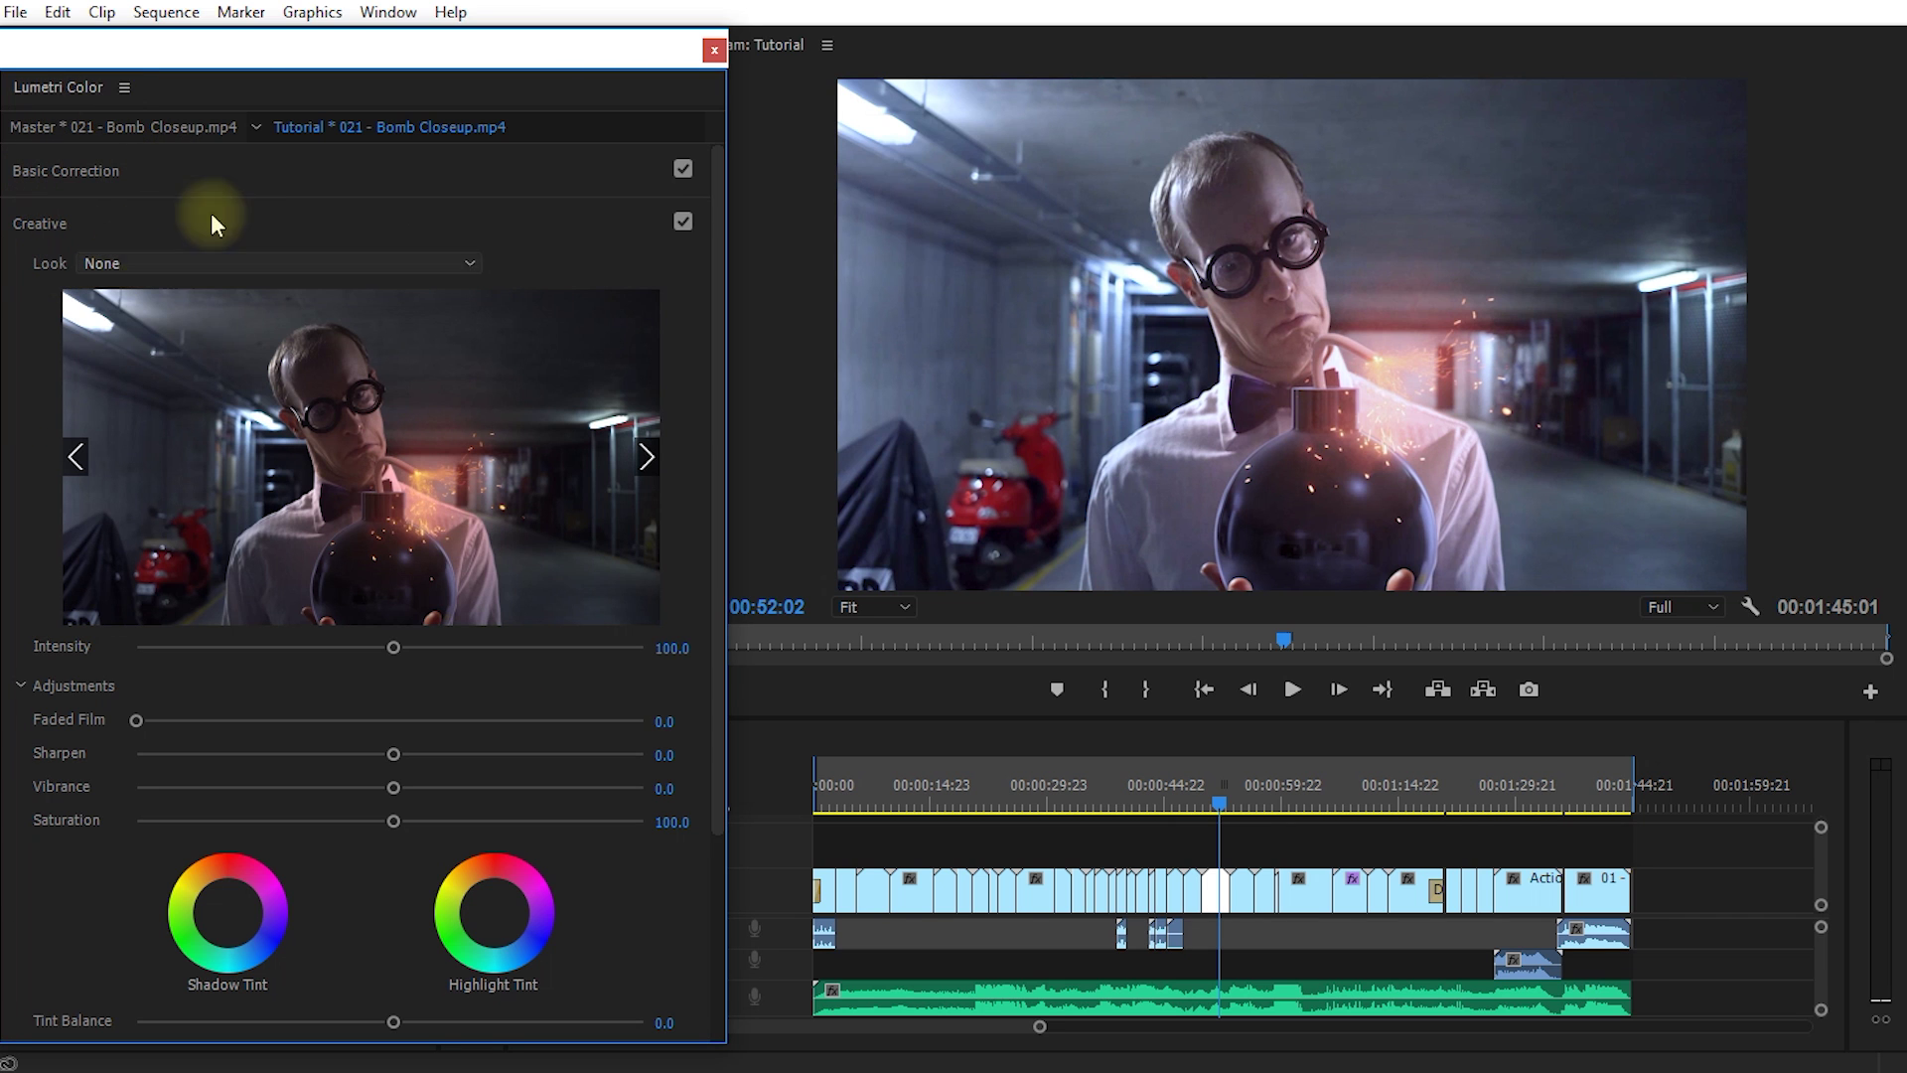
drag(229, 68, 1906, 43)
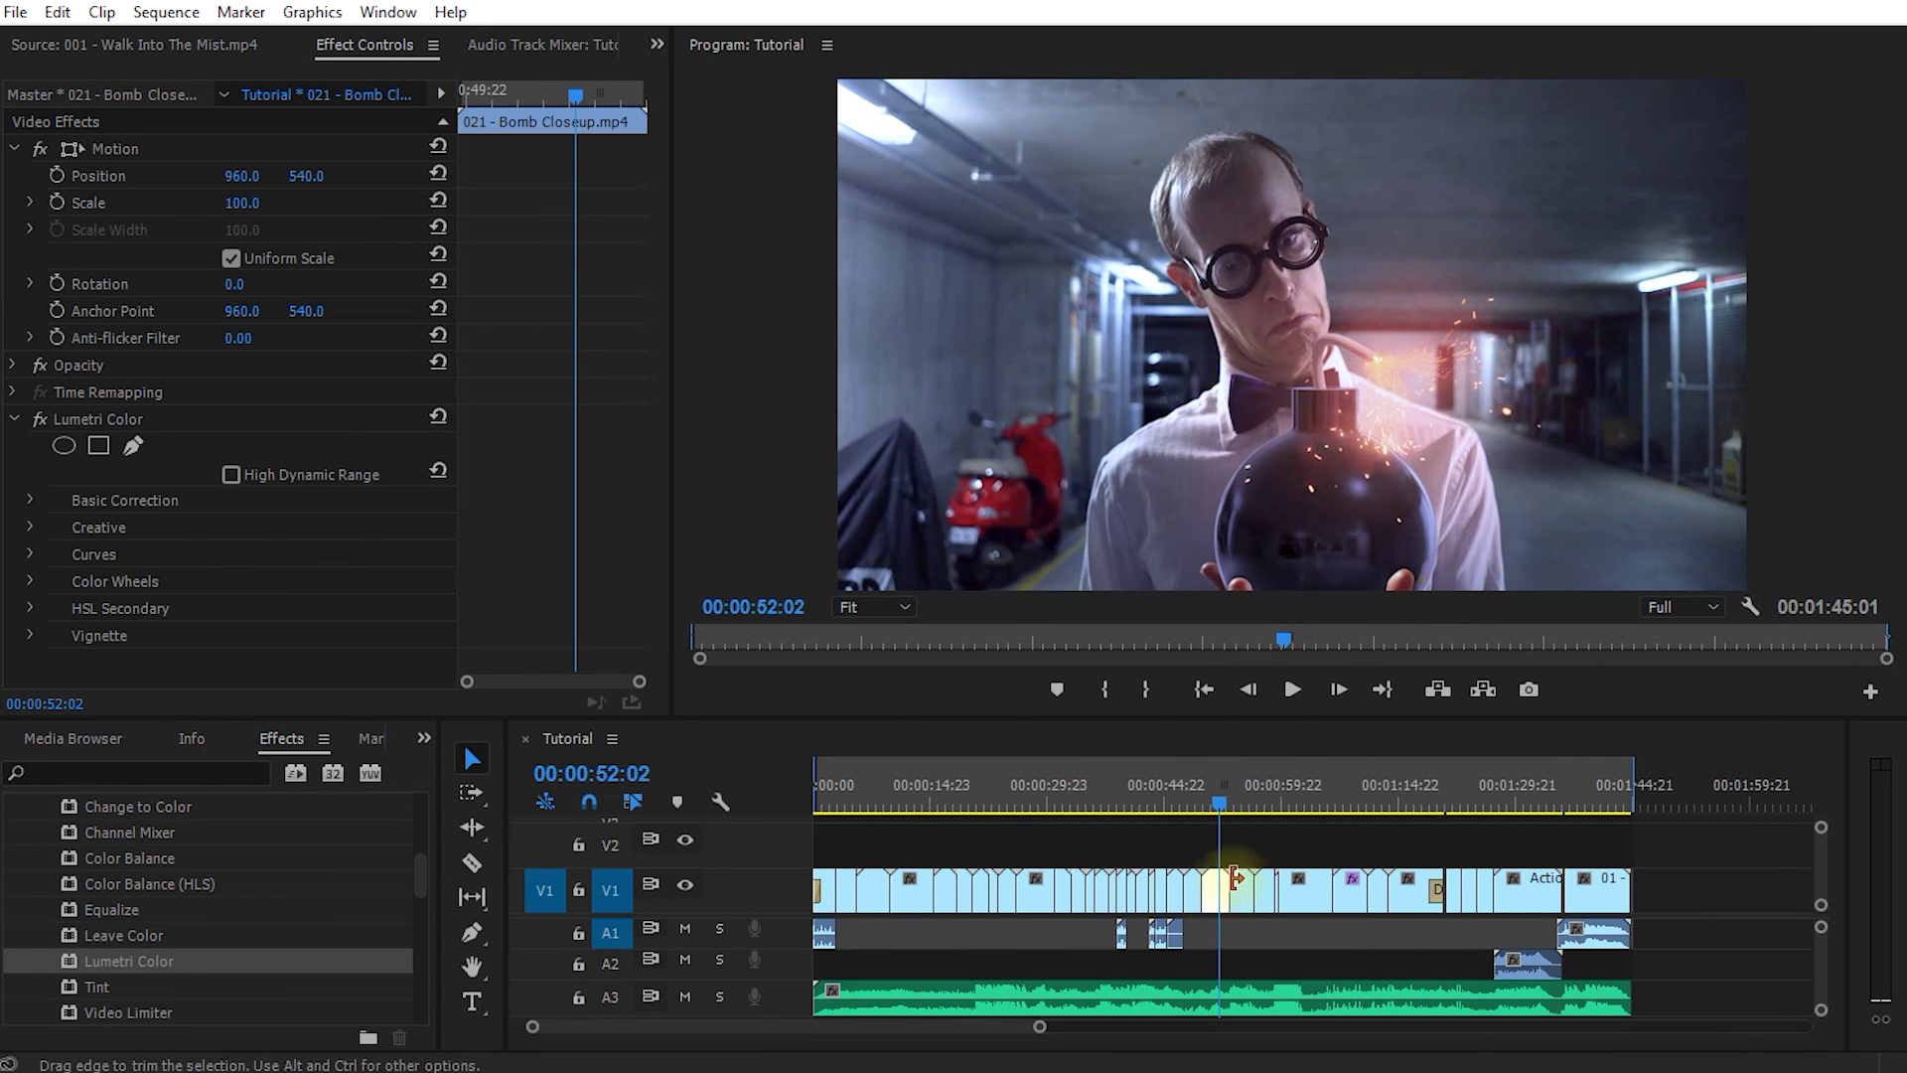
Try deleting the Lumetri Color effect from the 021 - Bomb Closeup.mp4 clip, and undo the deletion.
click(91, 419)
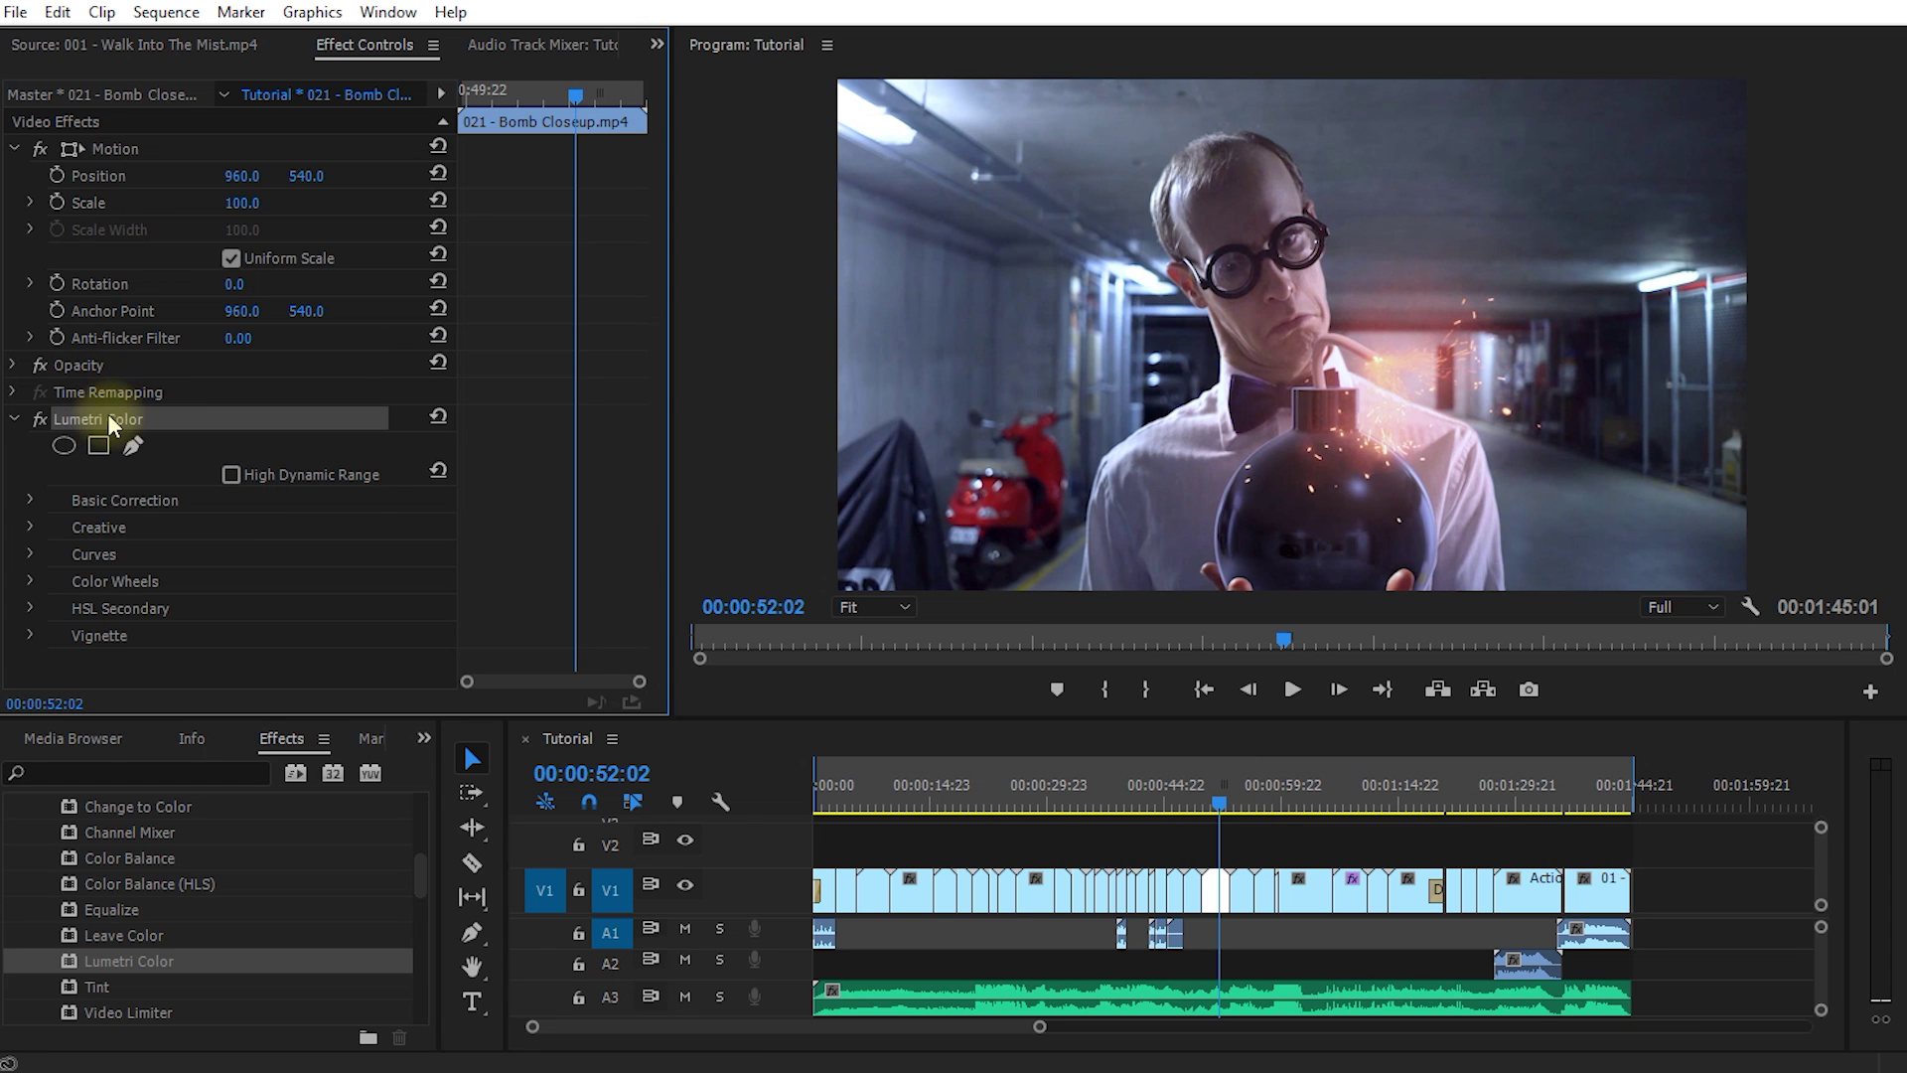
key(Delete)
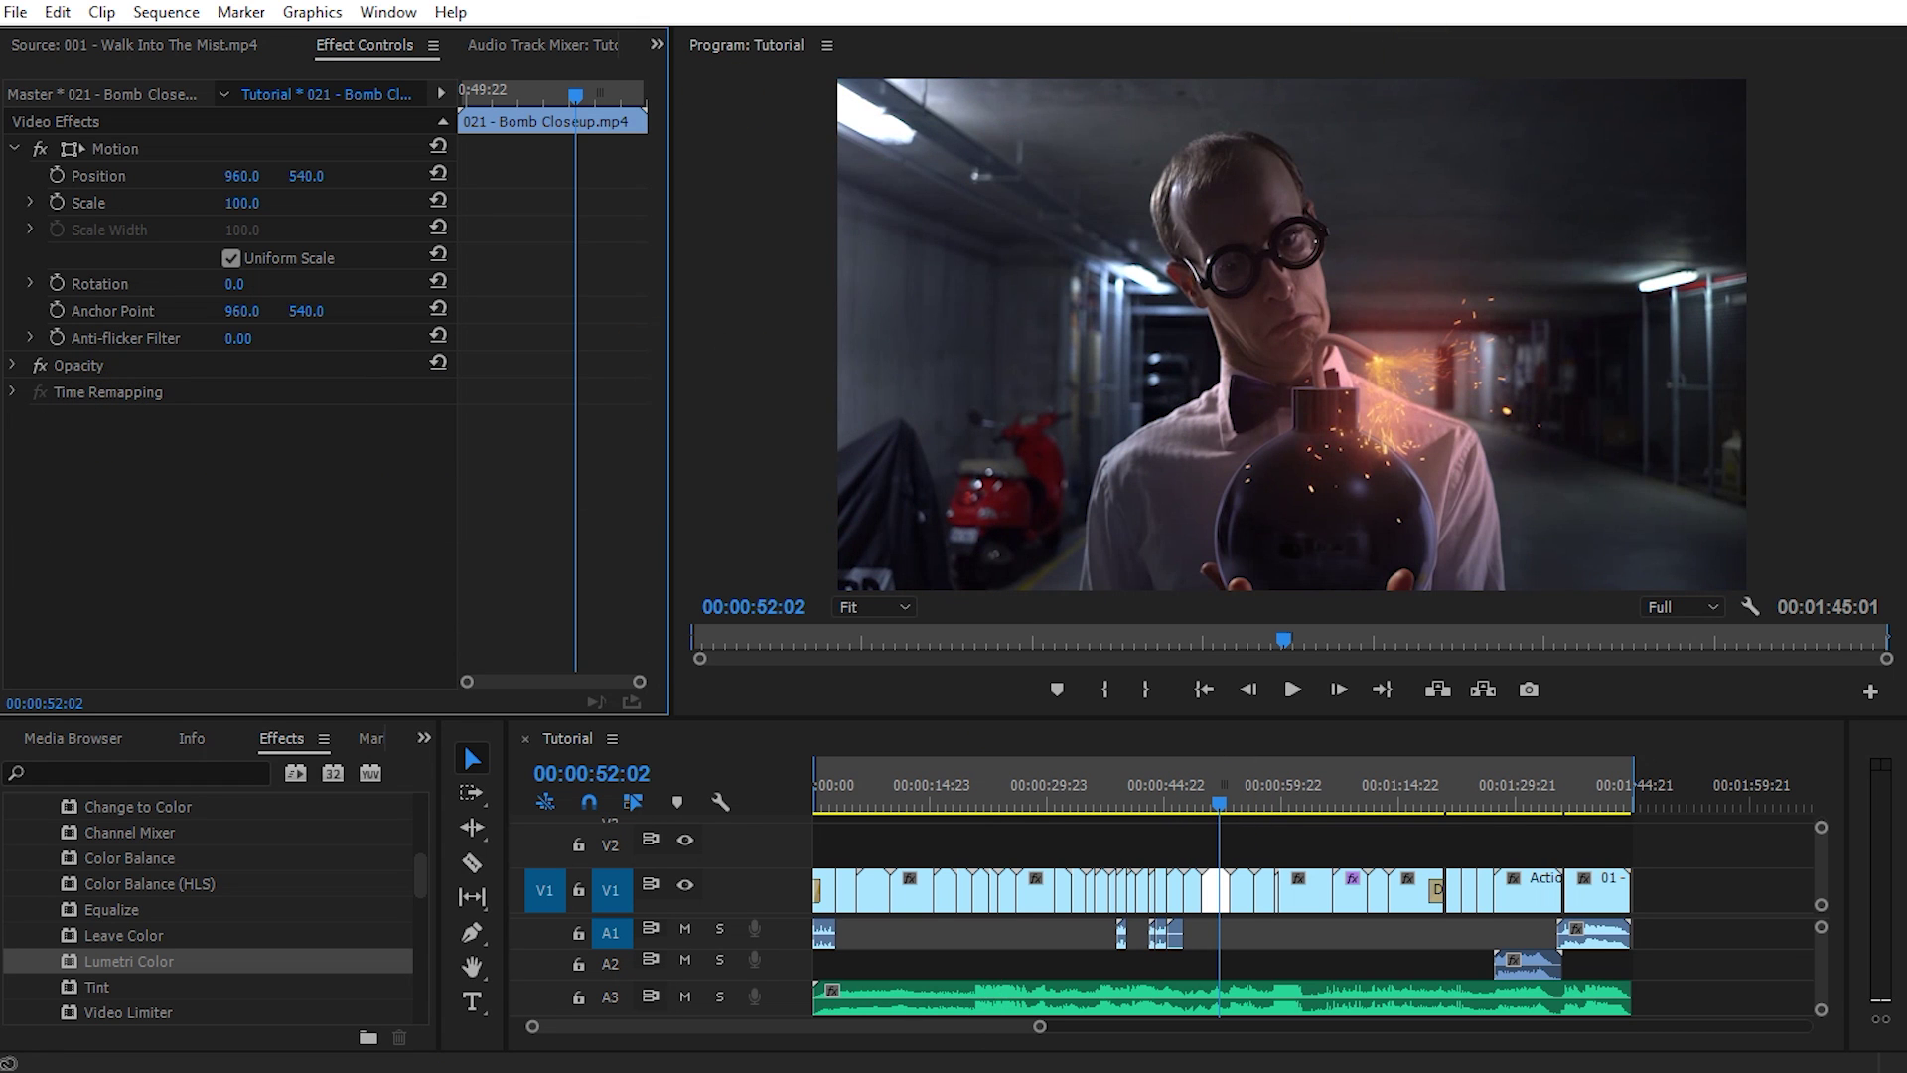
key(ctrl+z)
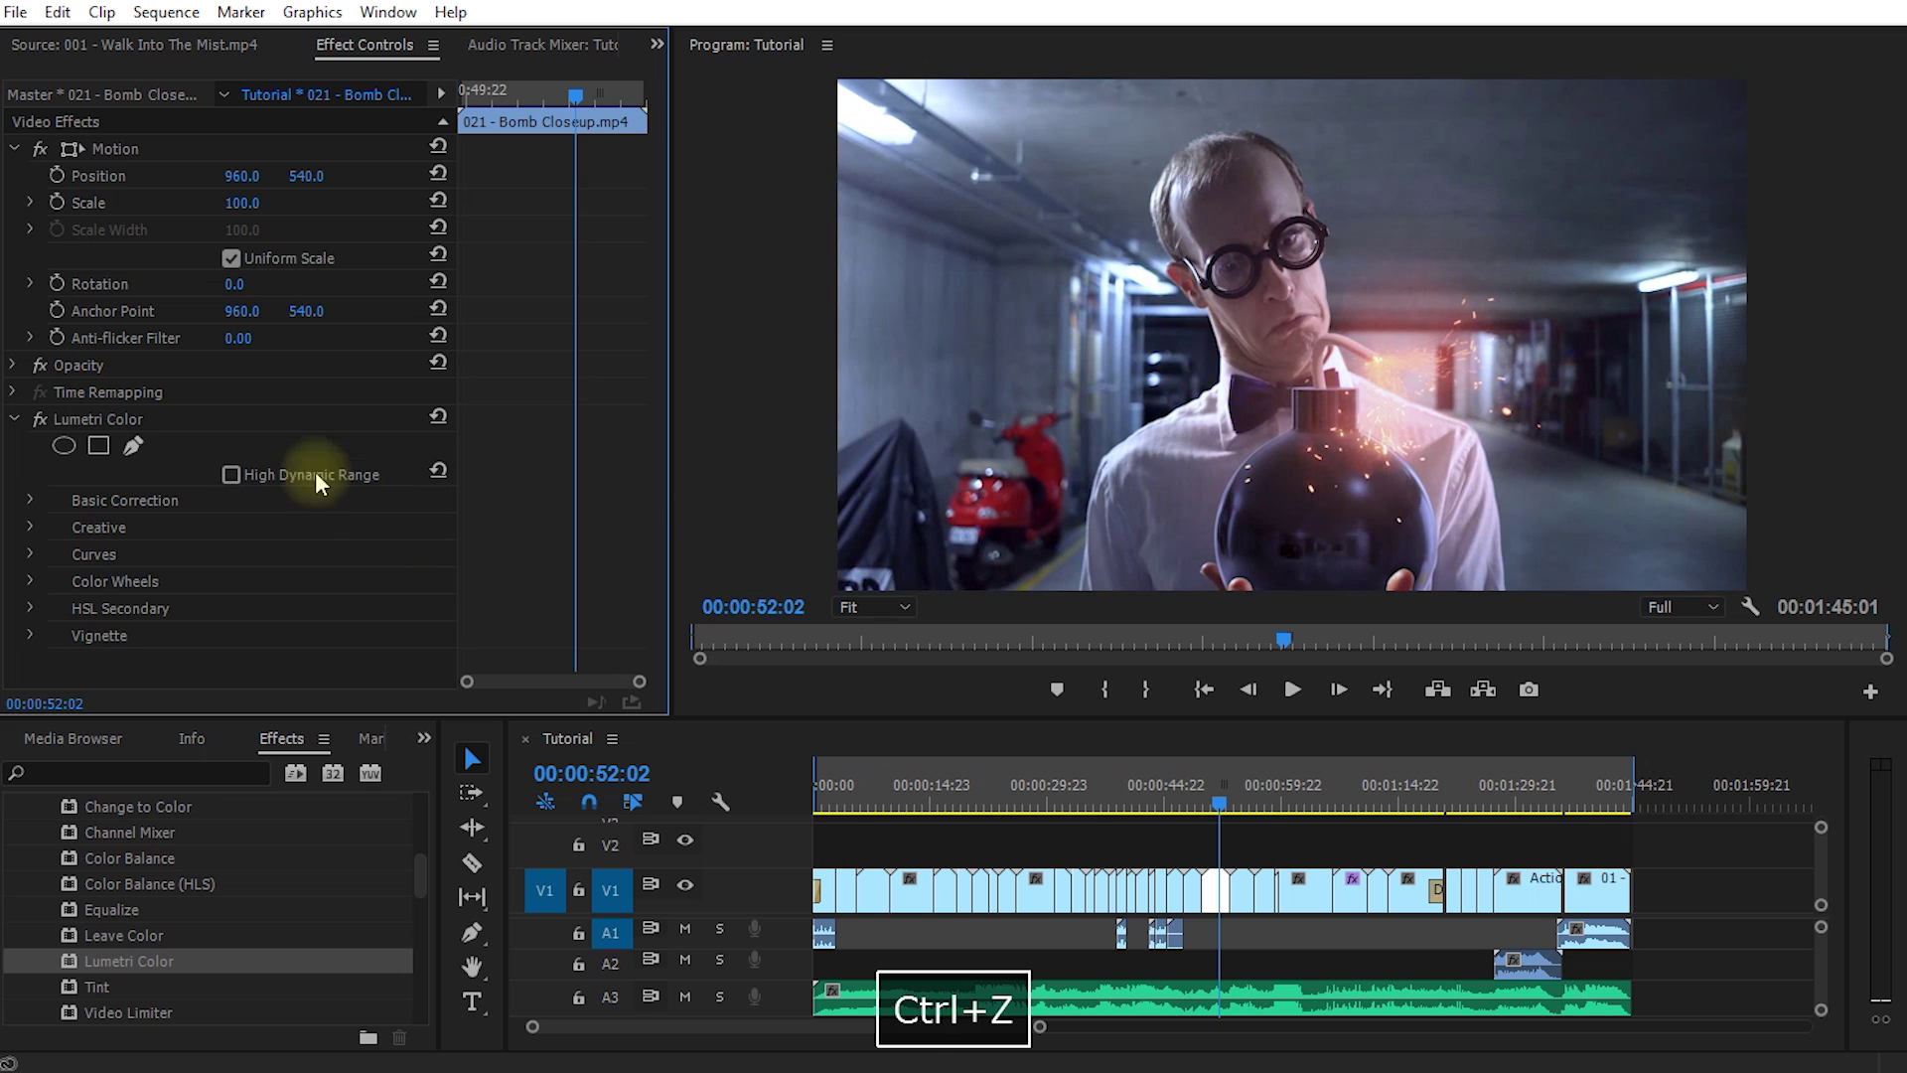
Bring the Lumetri Color window back to the front and place it beside the Program monitor so the clip's image stays uncovered.
click(227, 415)
double_click(227, 415)
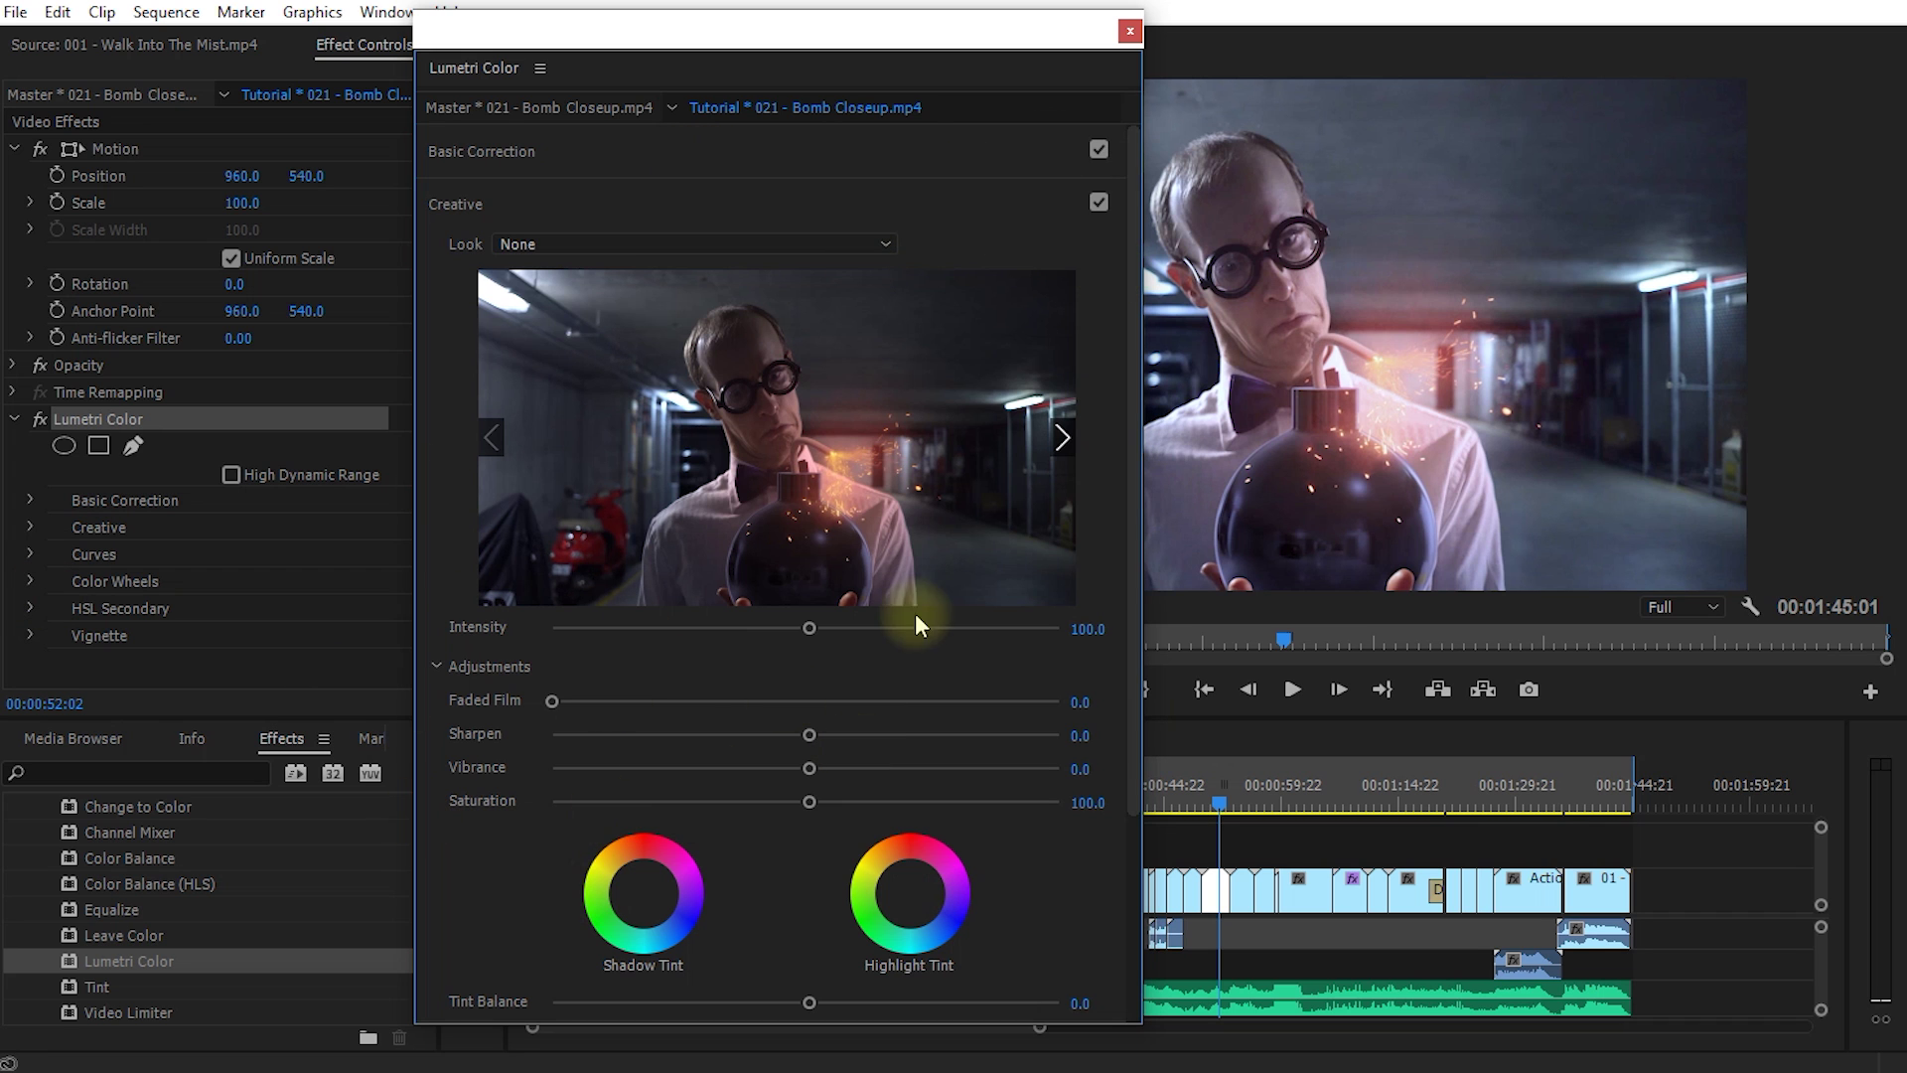
drag(622, 44, 524, 57)
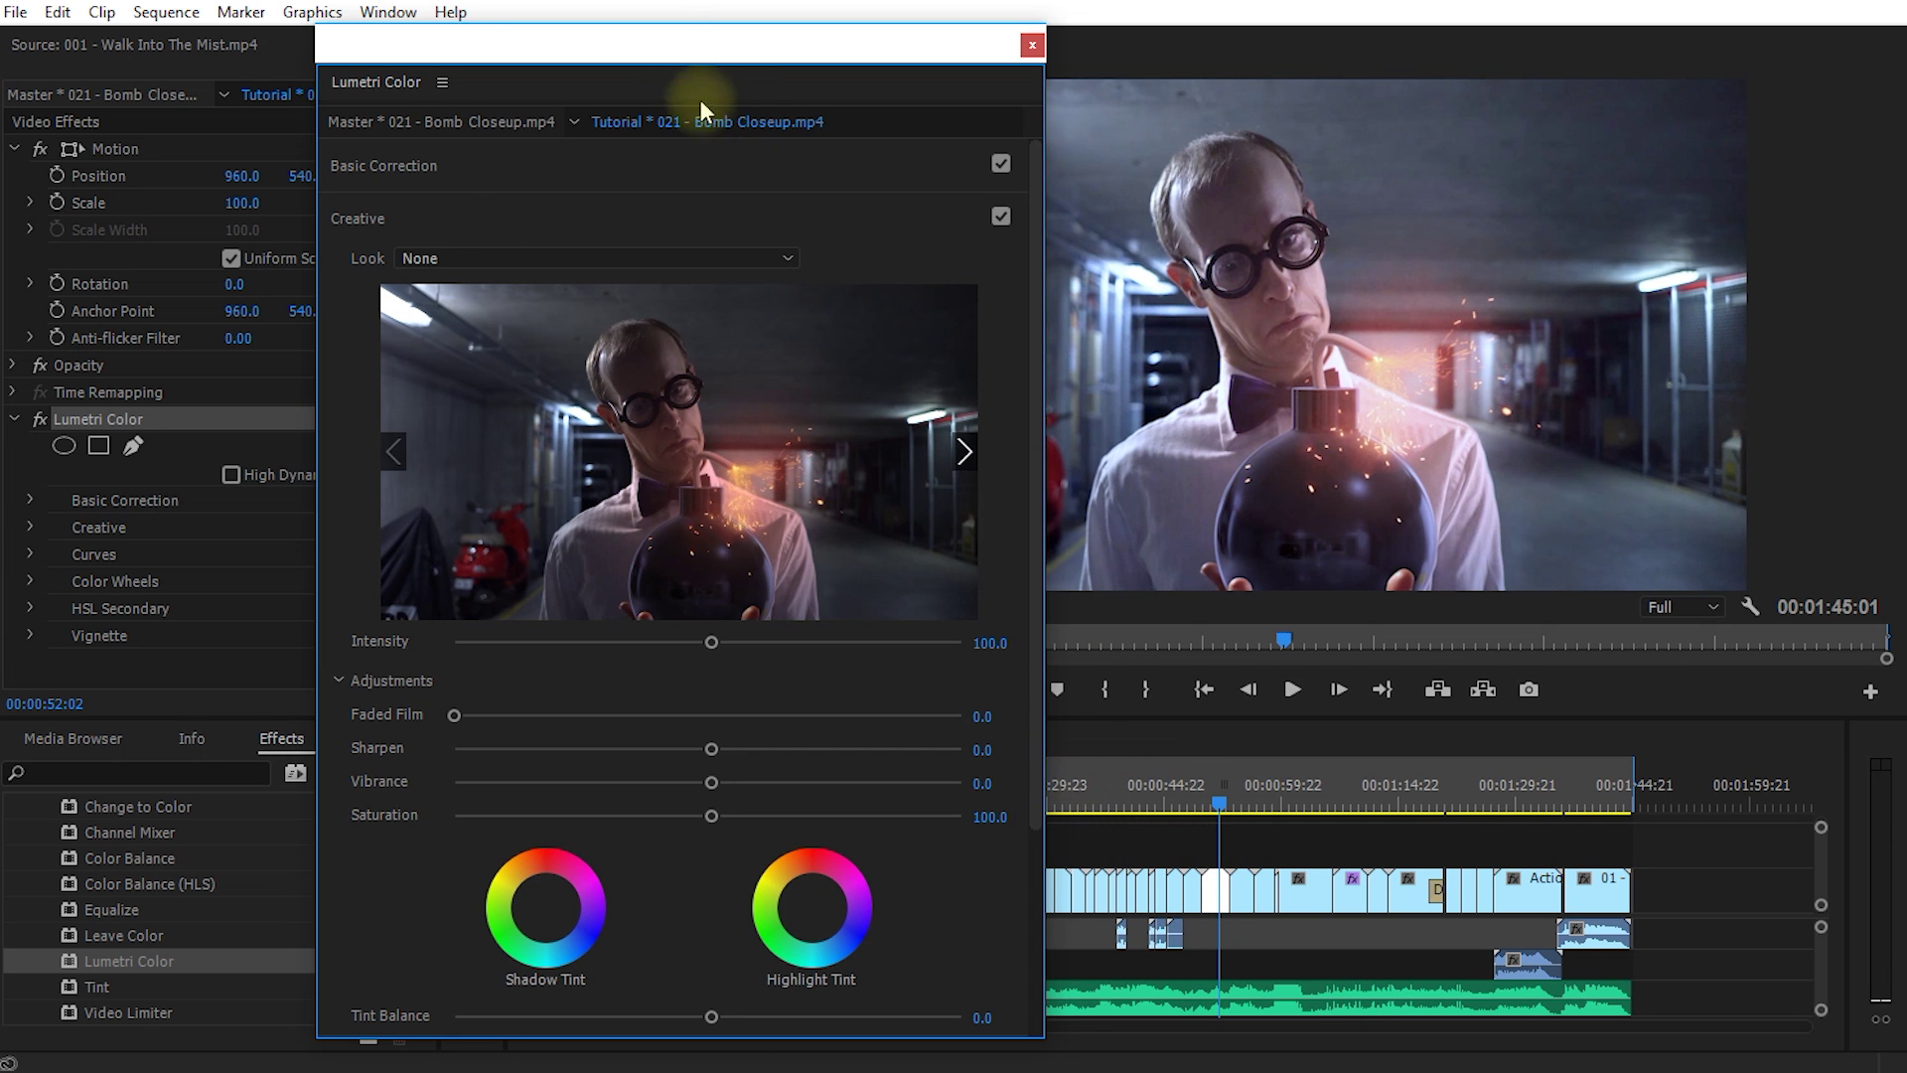
drag(675, 62, 362, 63)
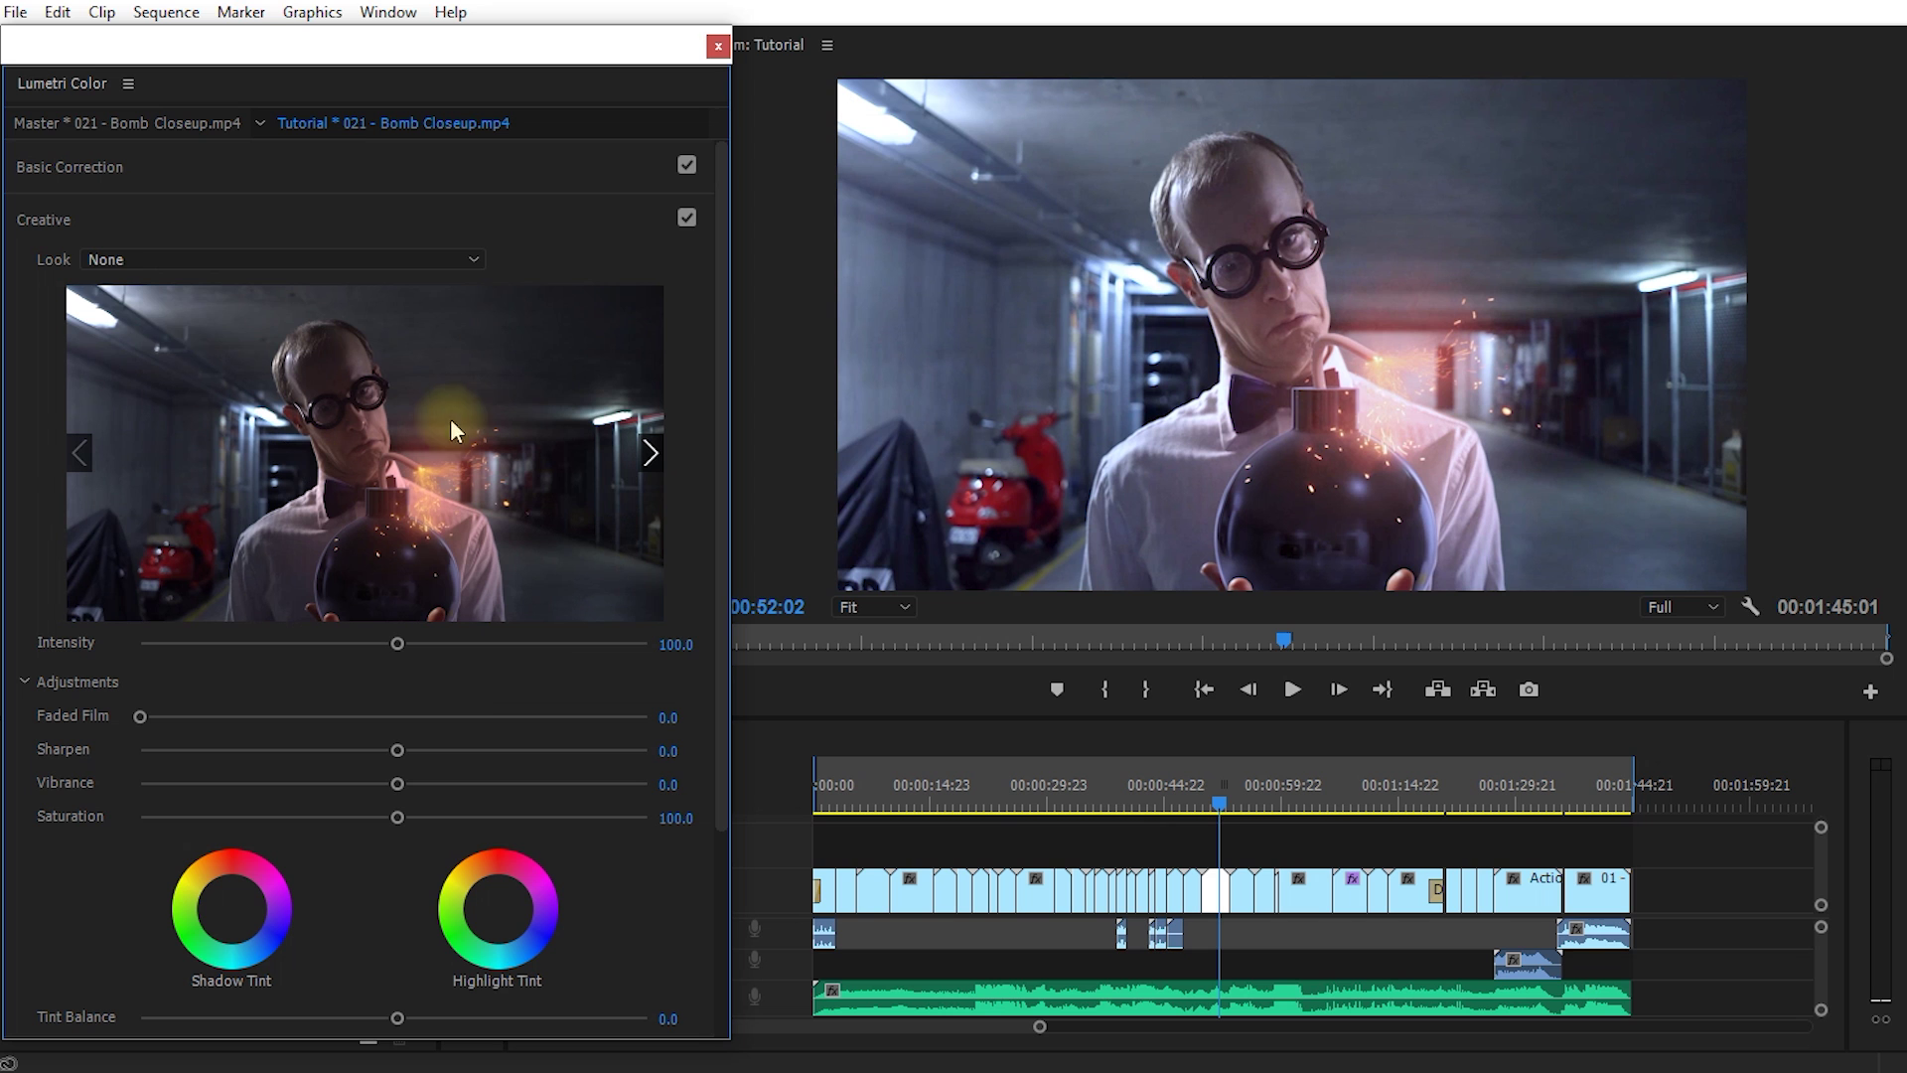
Try the Creative Looks Fuji REALA 500D Kodak 2393, SL BLUE COLD and SL BLUE ICE on the bomb closeup clip.
click(467, 262)
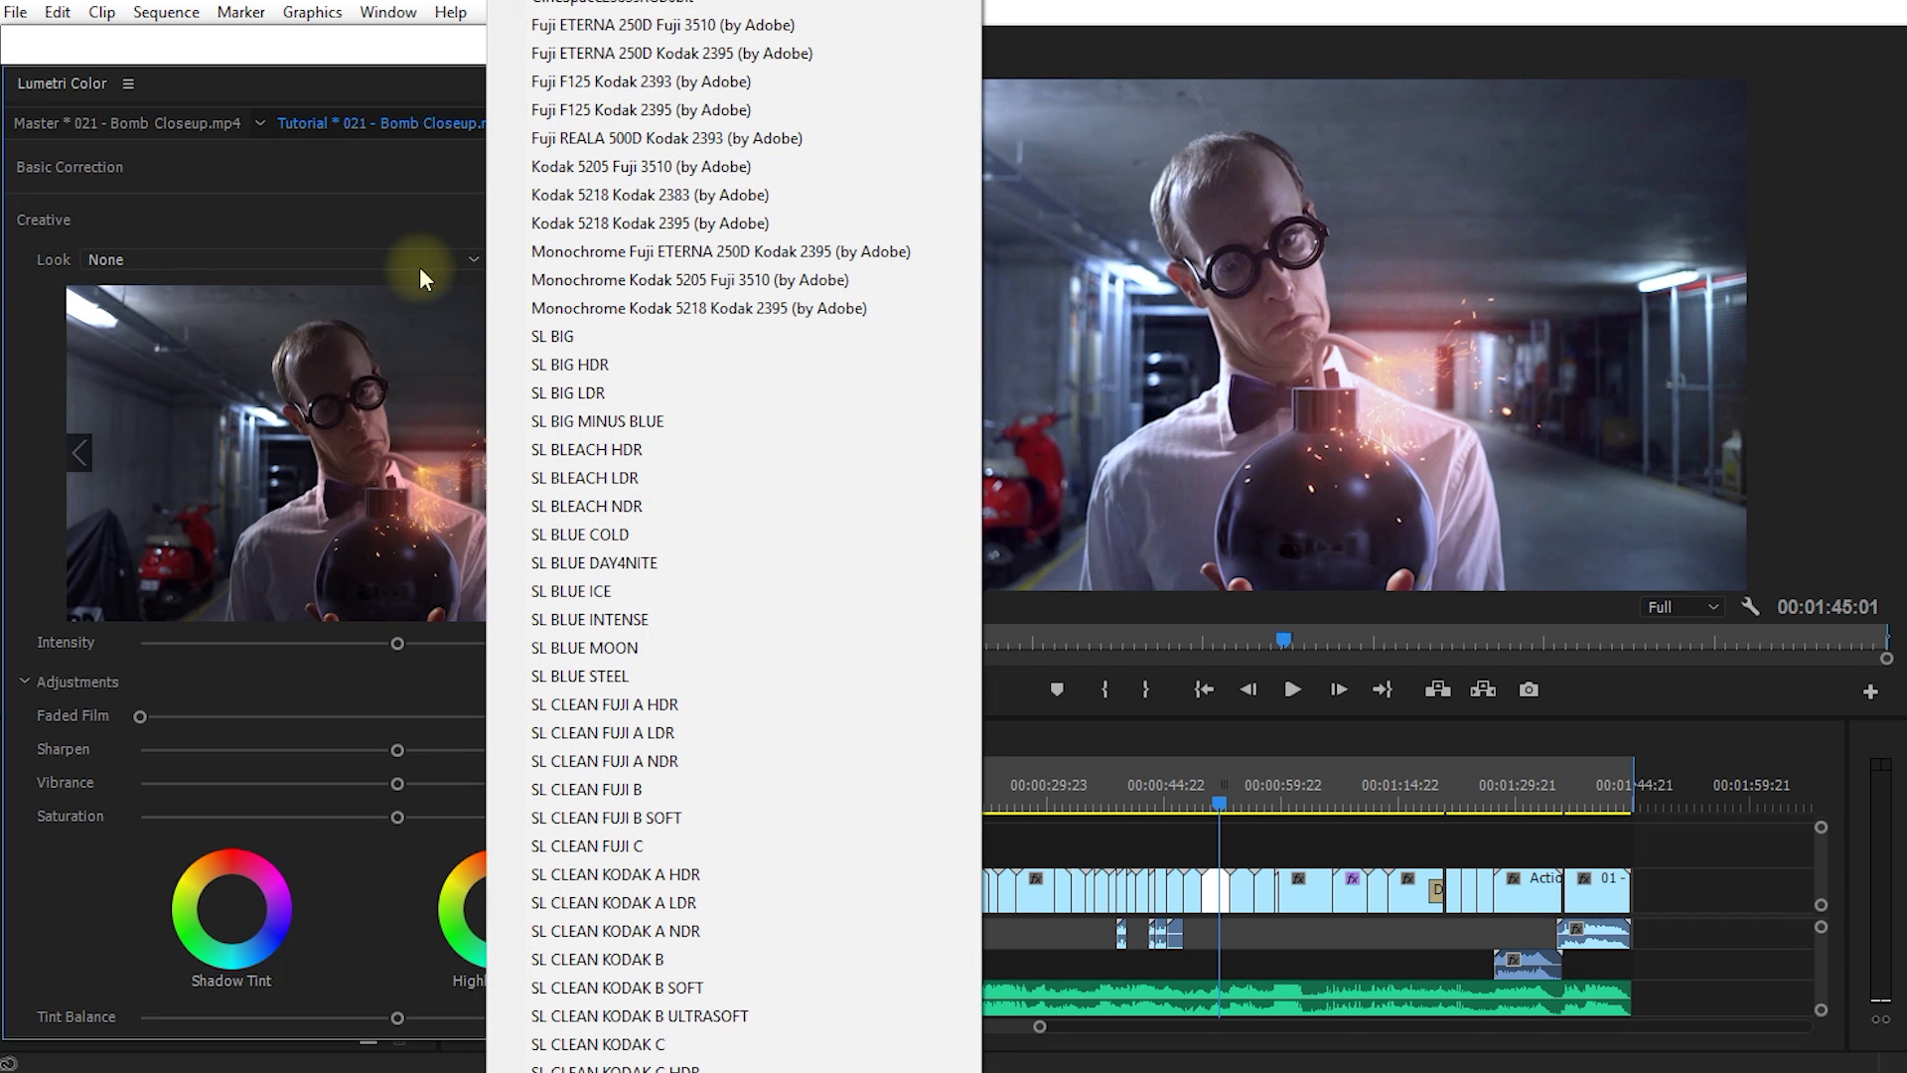
click(665, 140)
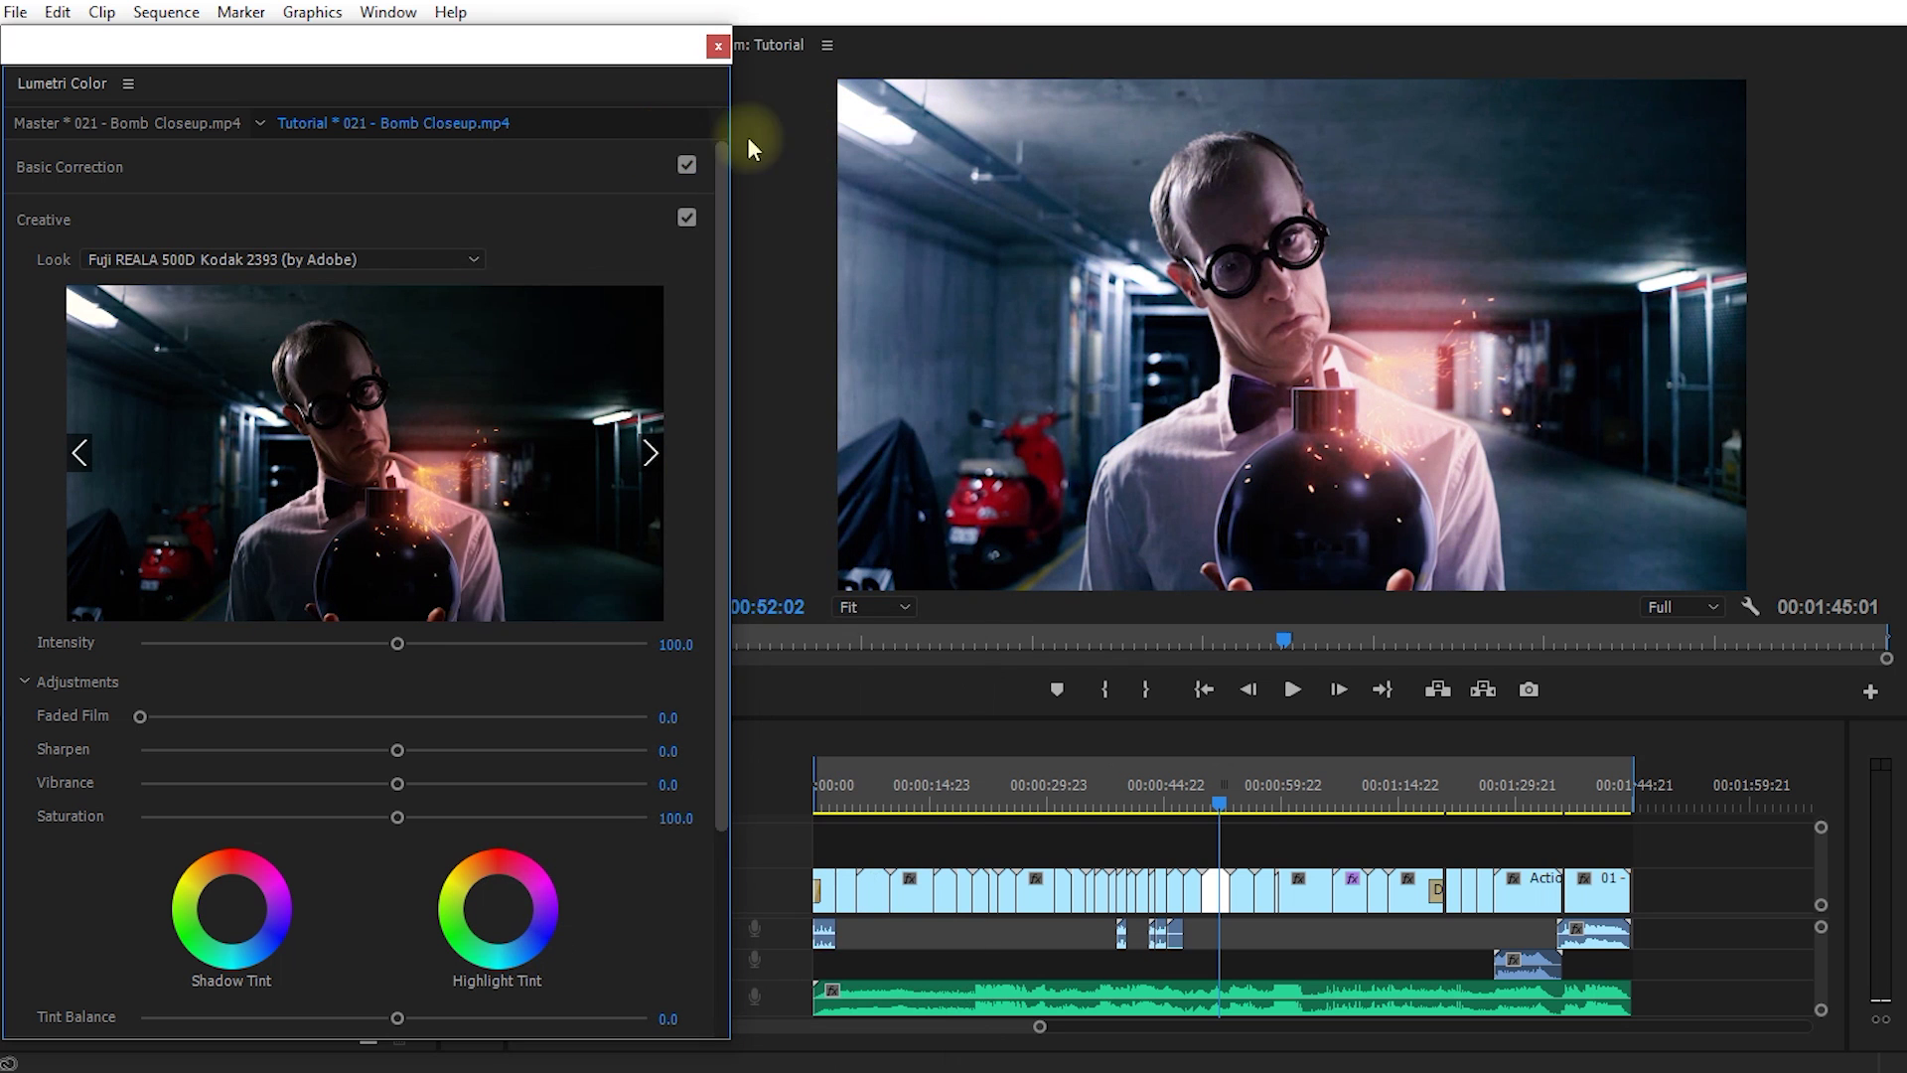
click(435, 257)
click(639, 537)
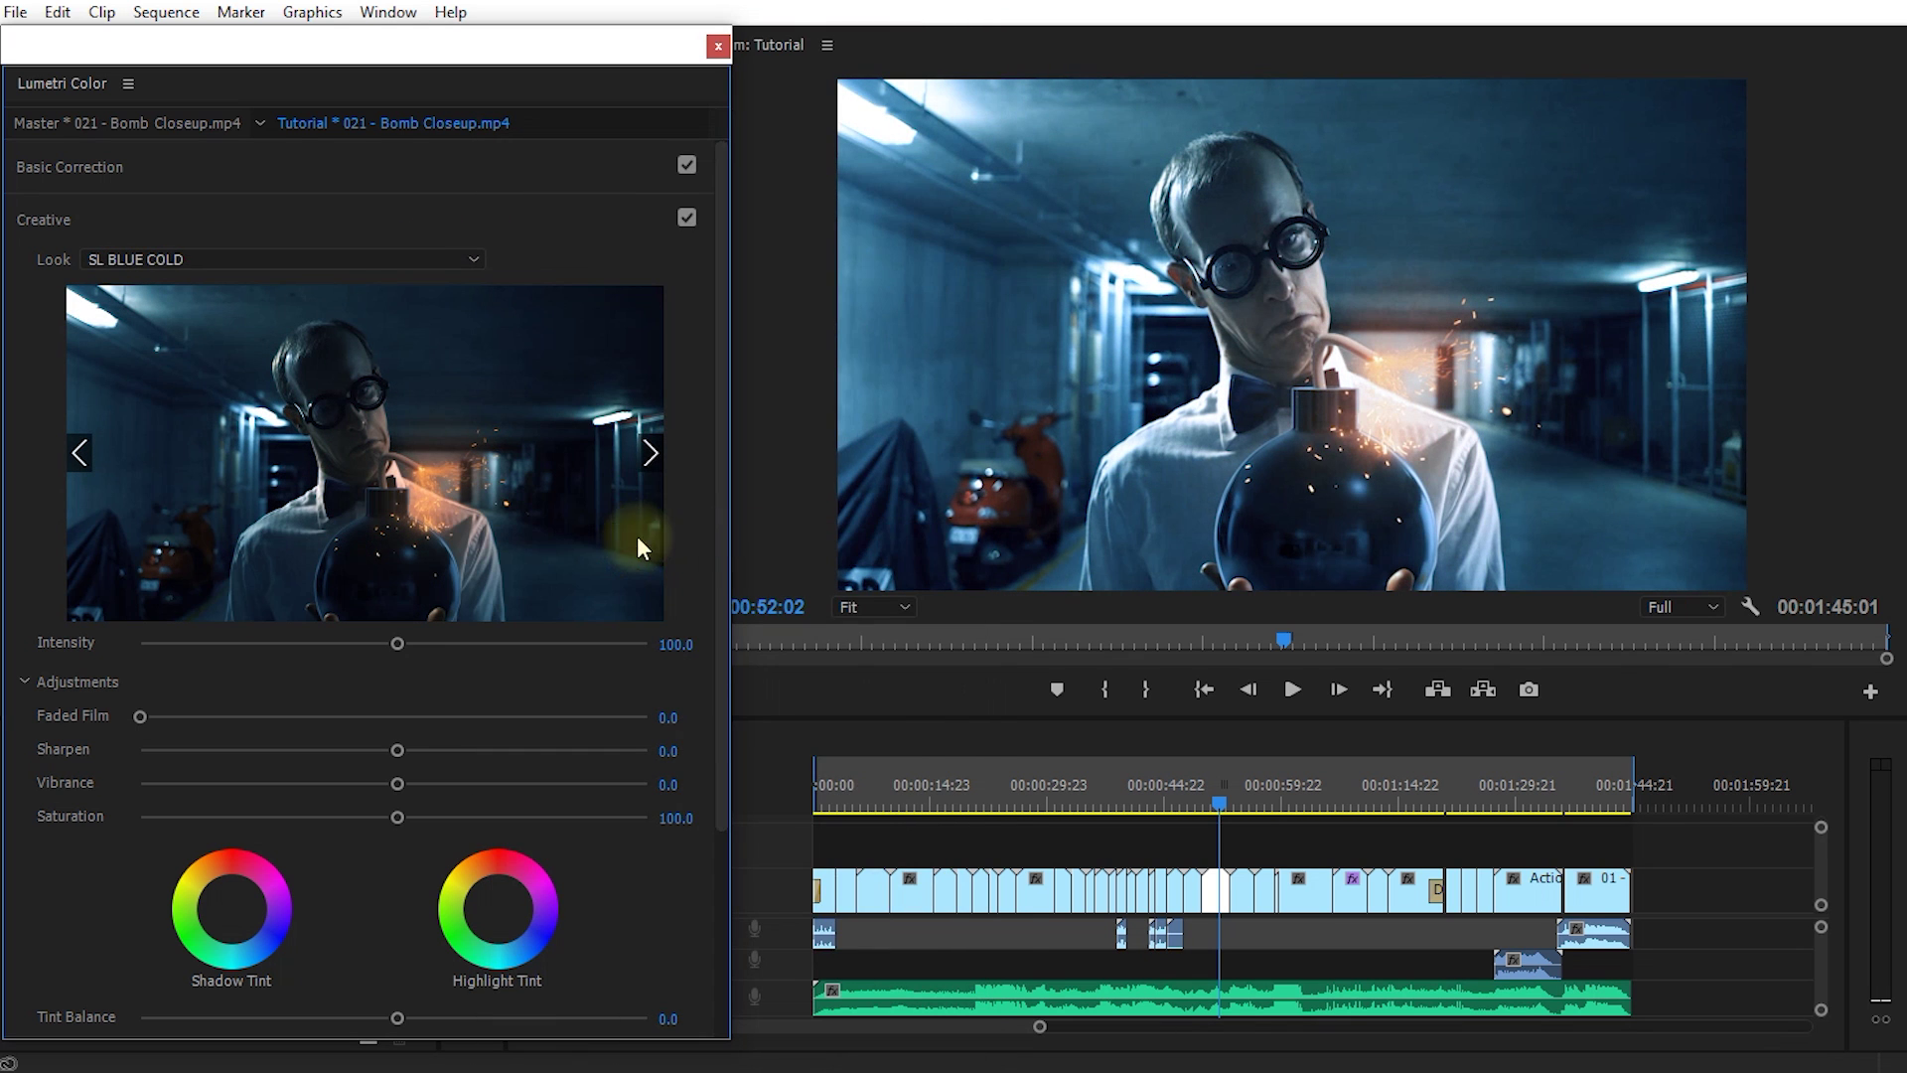
click(468, 260)
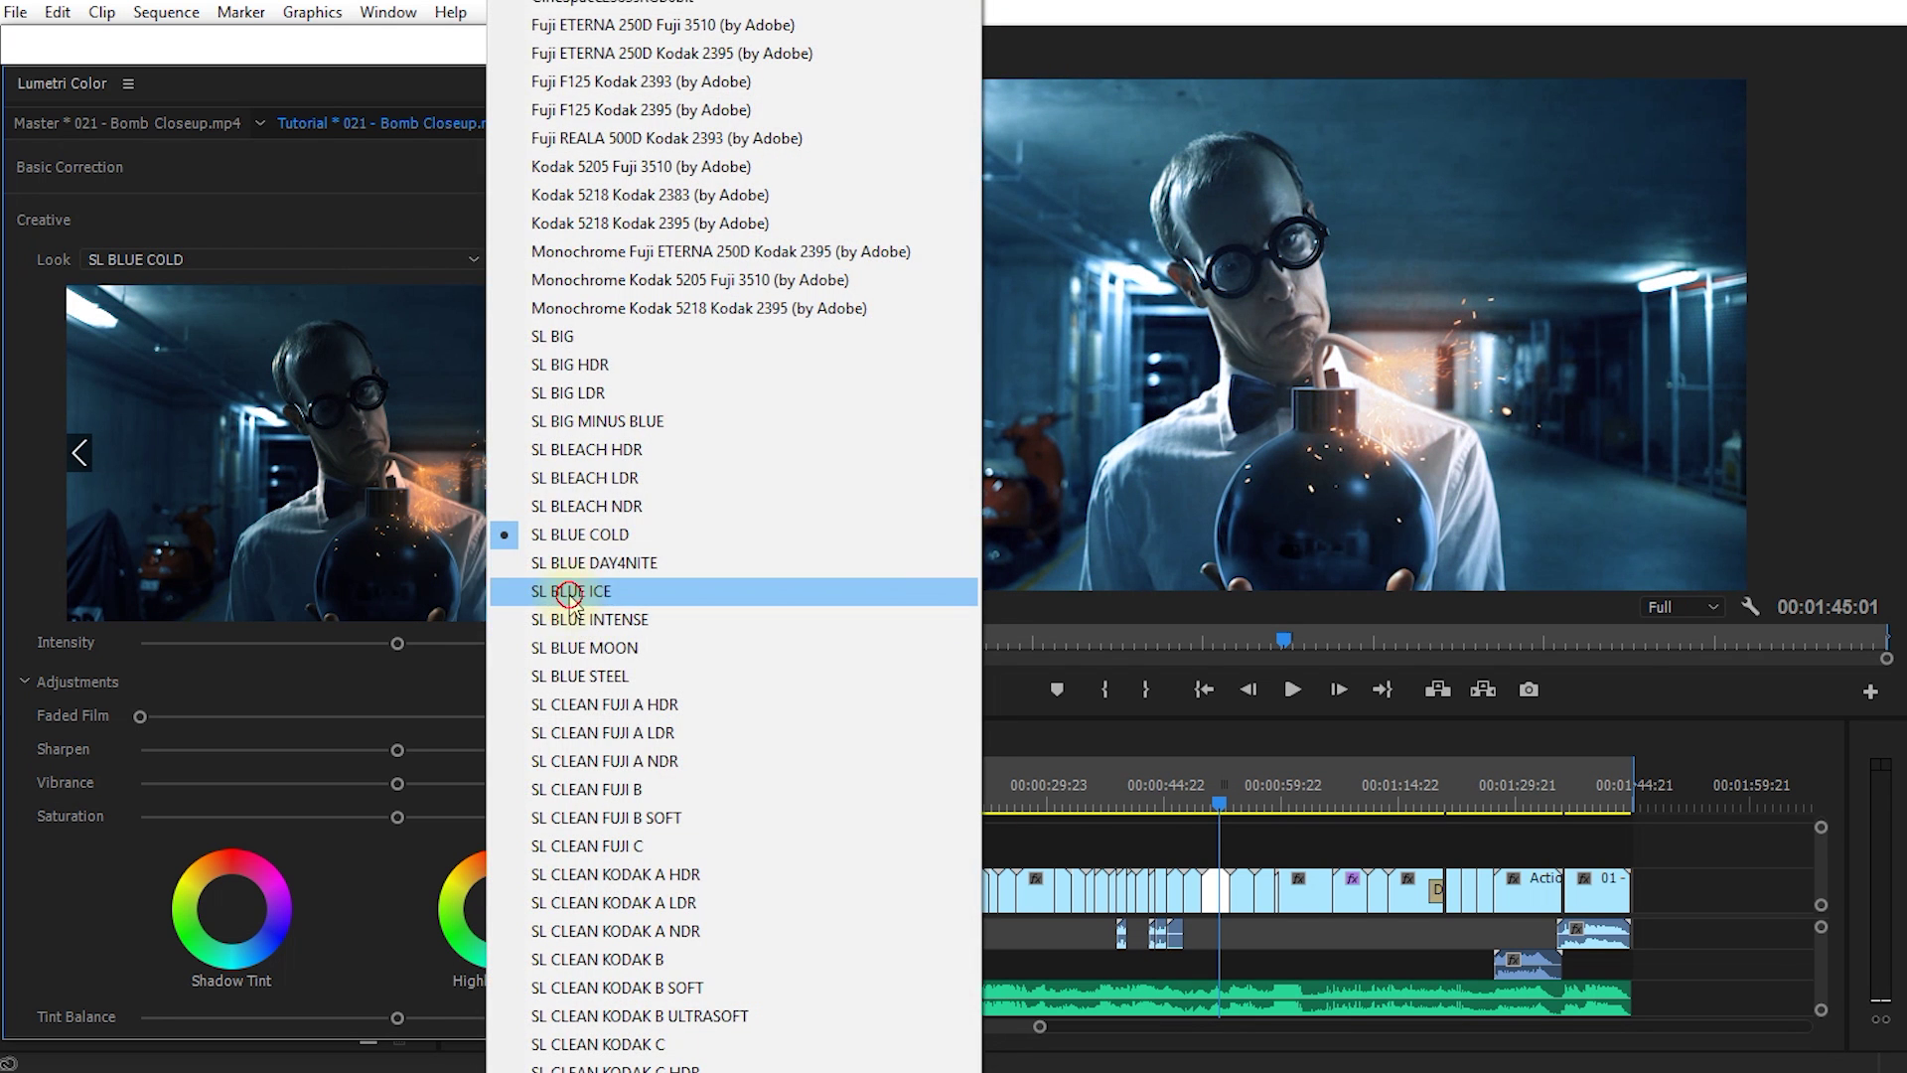
click(570, 590)
click(421, 261)
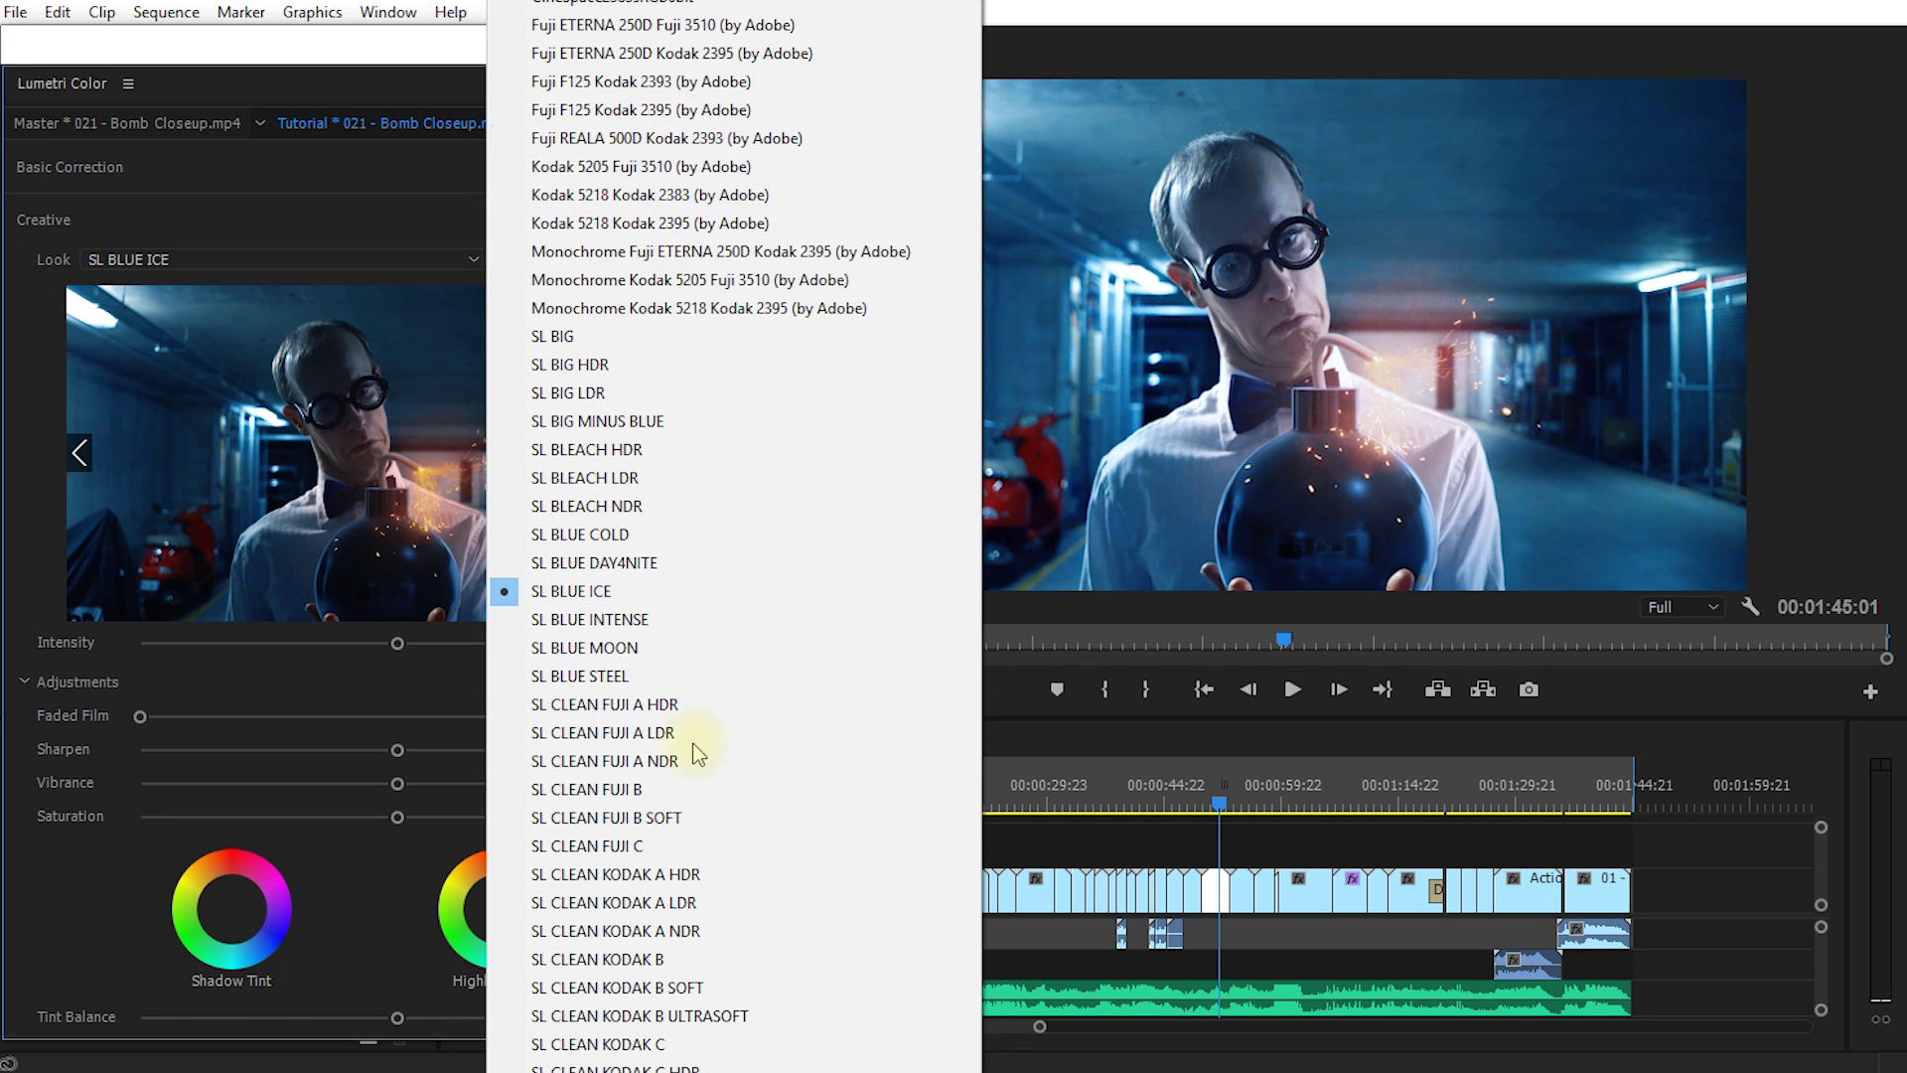
click(433, 265)
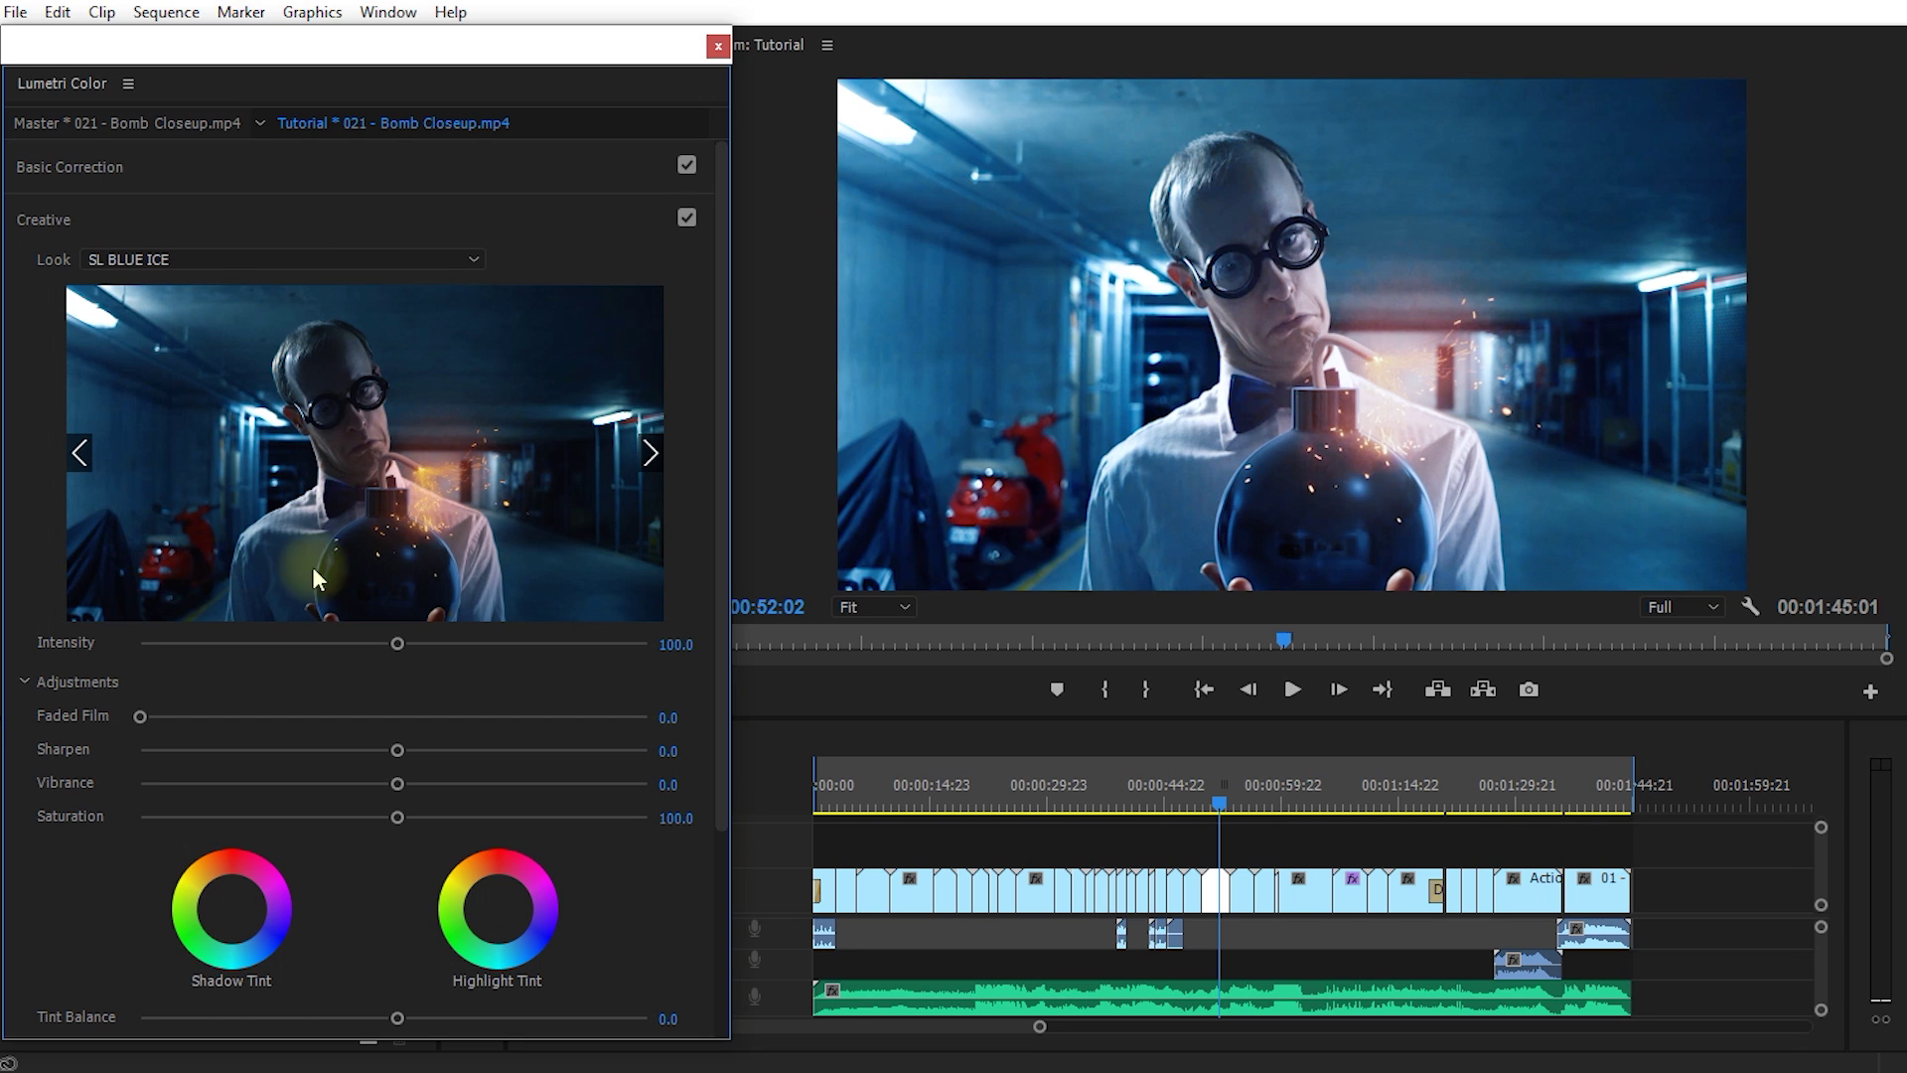
Browse the following Looks in the Creative preview, apply SL CLEAN FUJI C, and set its Intensity to 119.0.
click(651, 455)
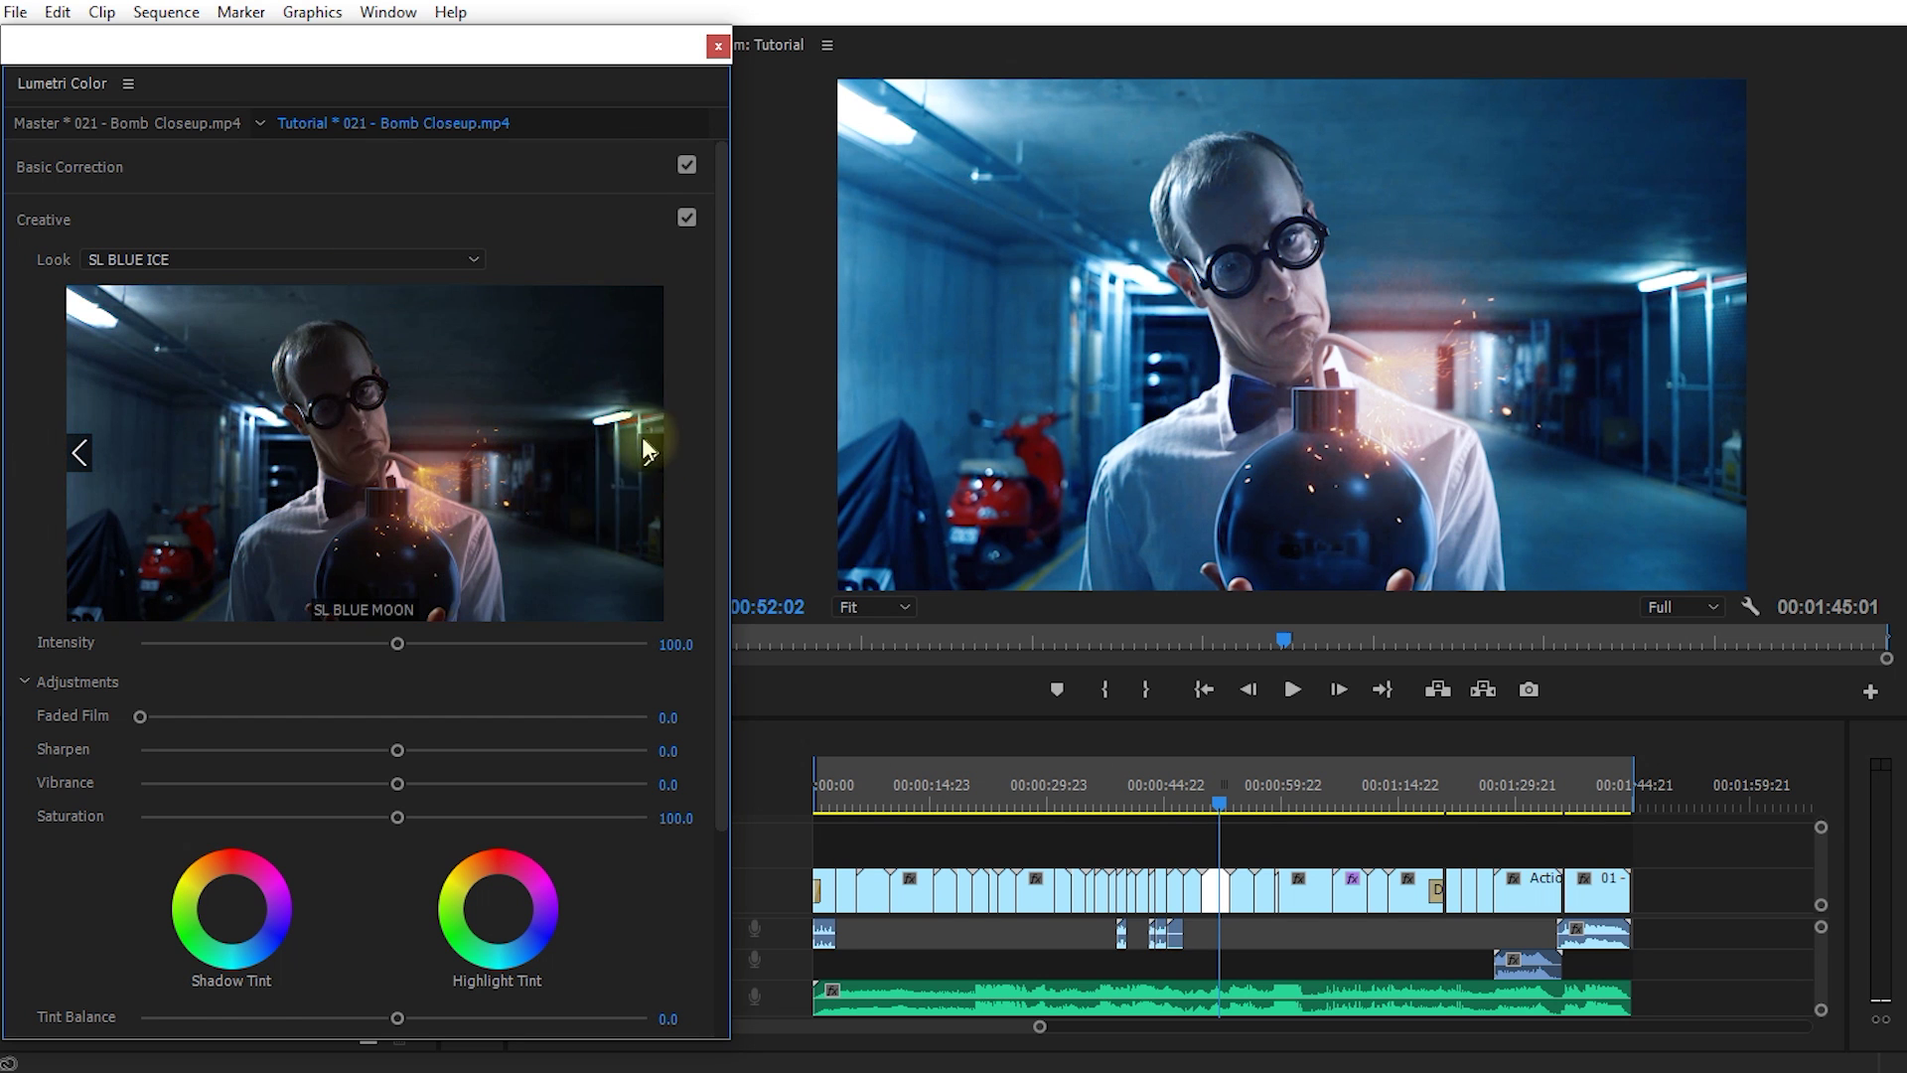
click(651, 454)
click(650, 457)
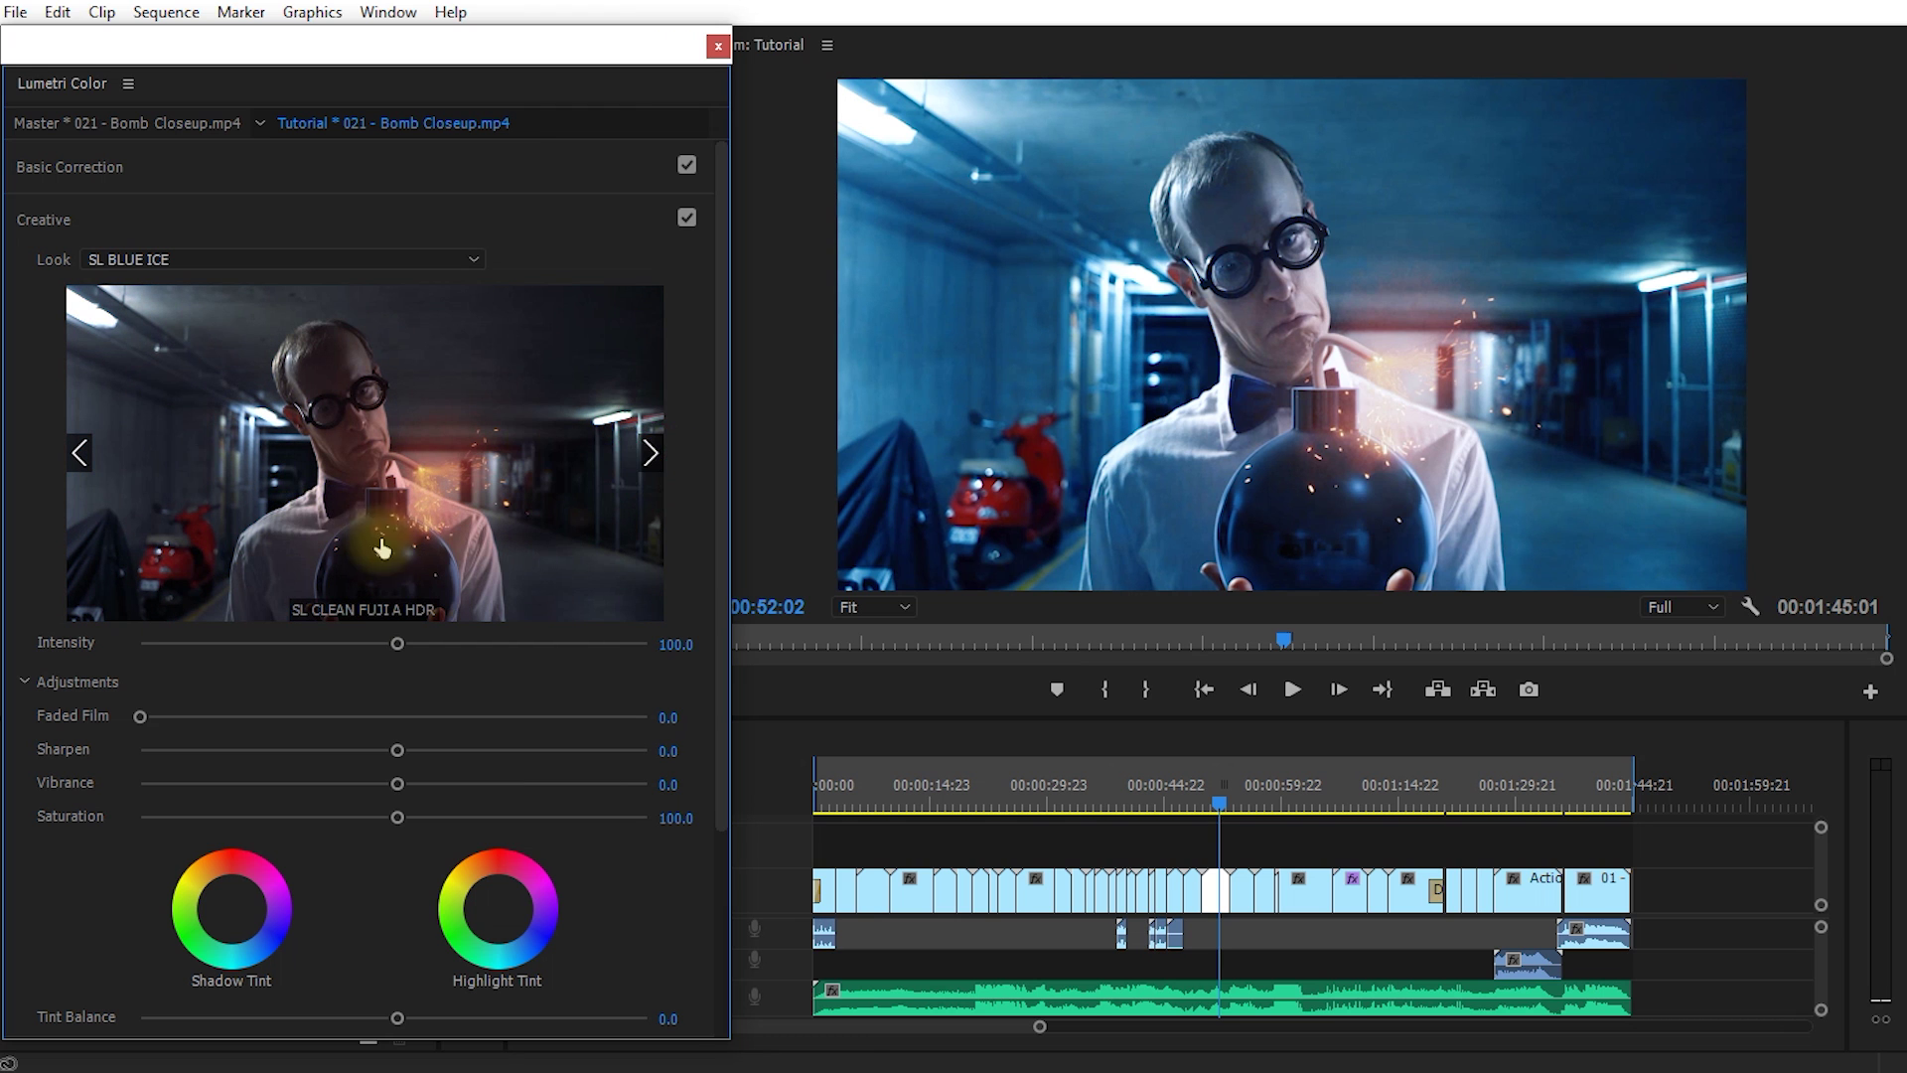
click(651, 457)
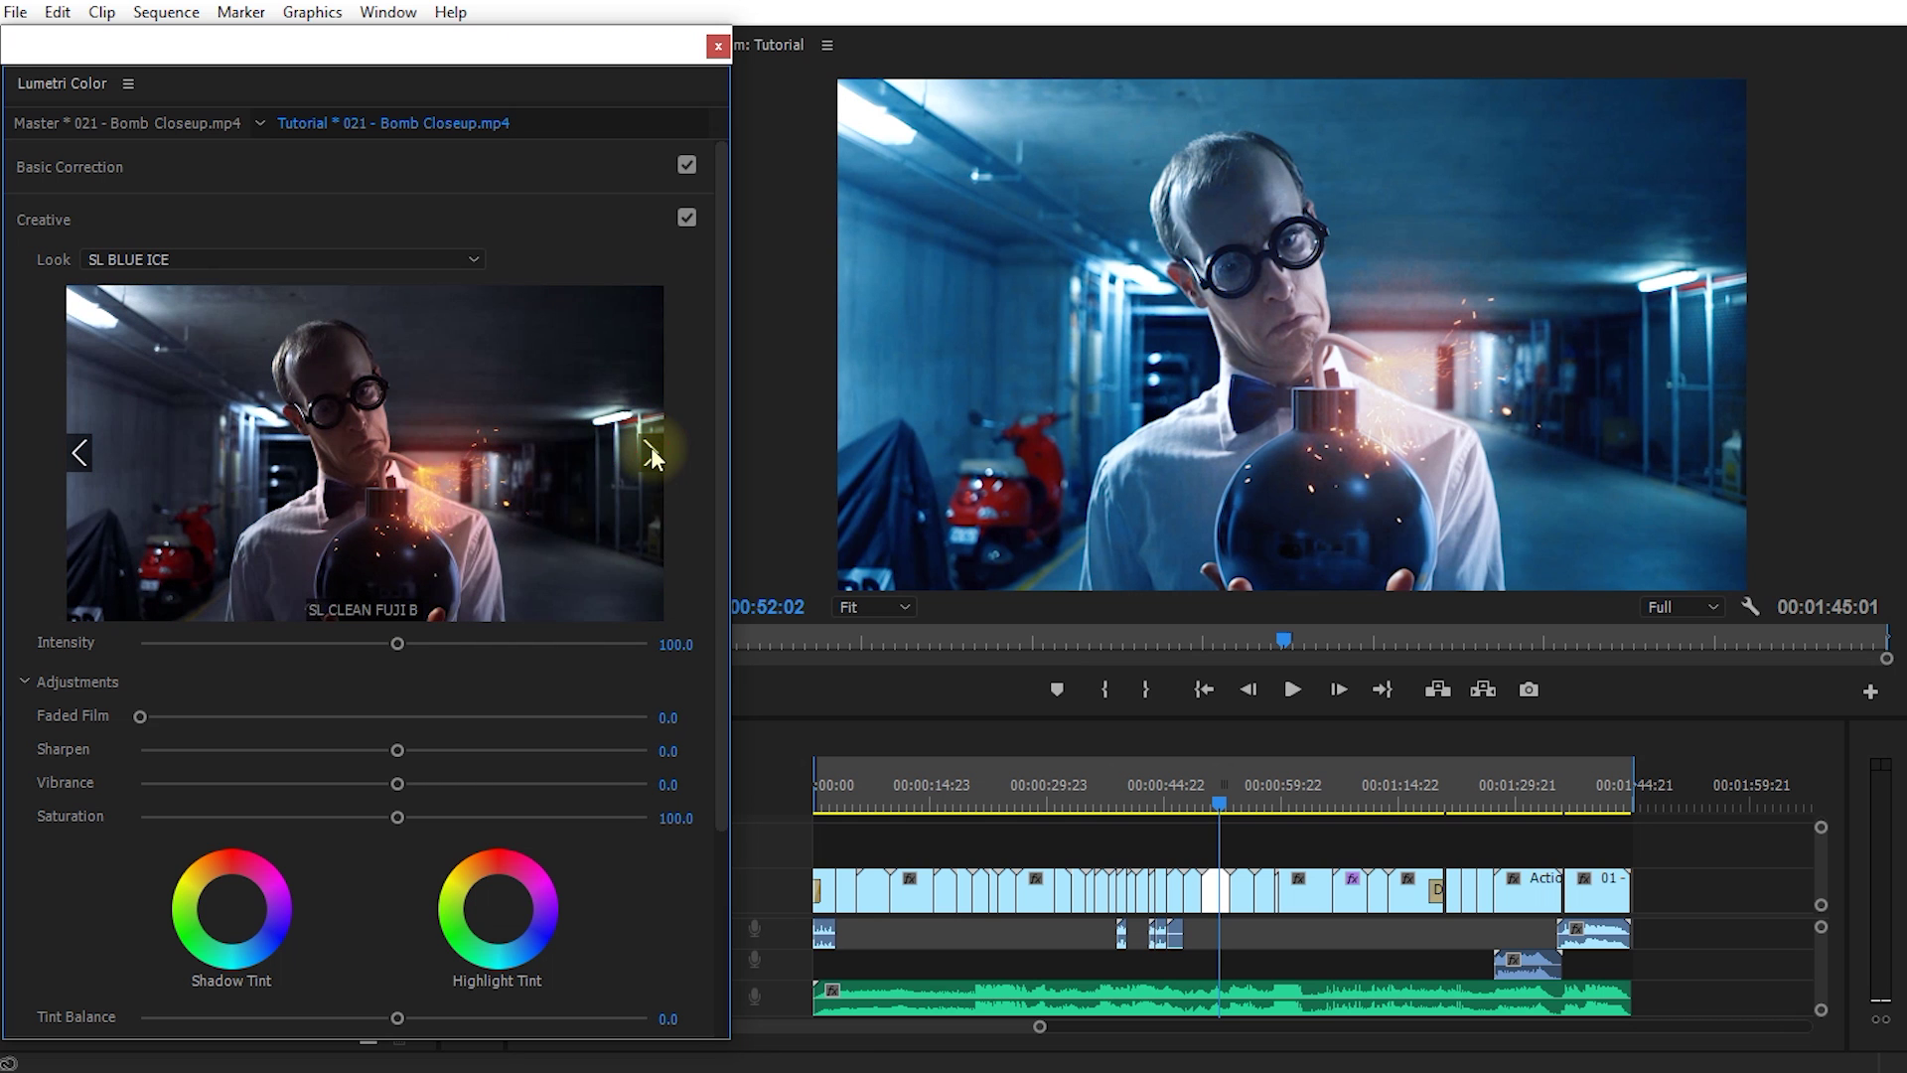
click(650, 457)
click(81, 453)
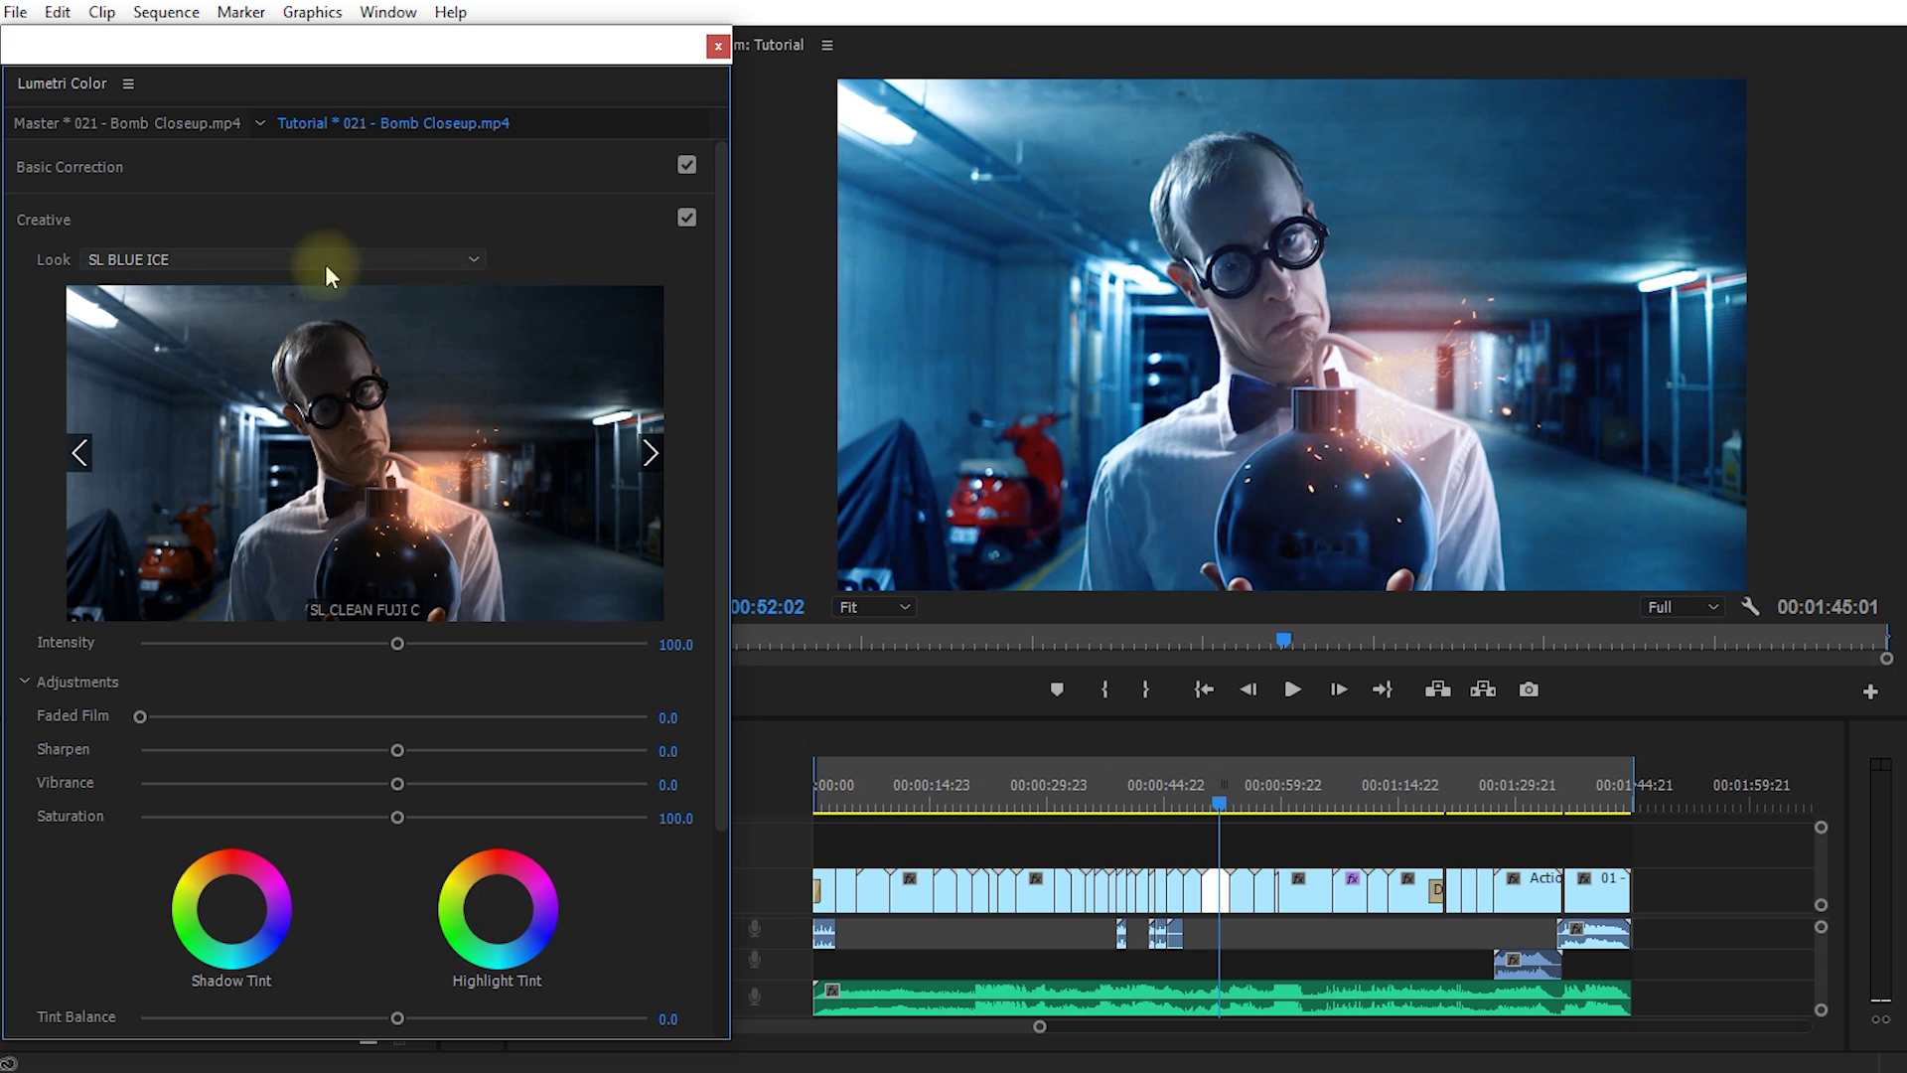
click(475, 261)
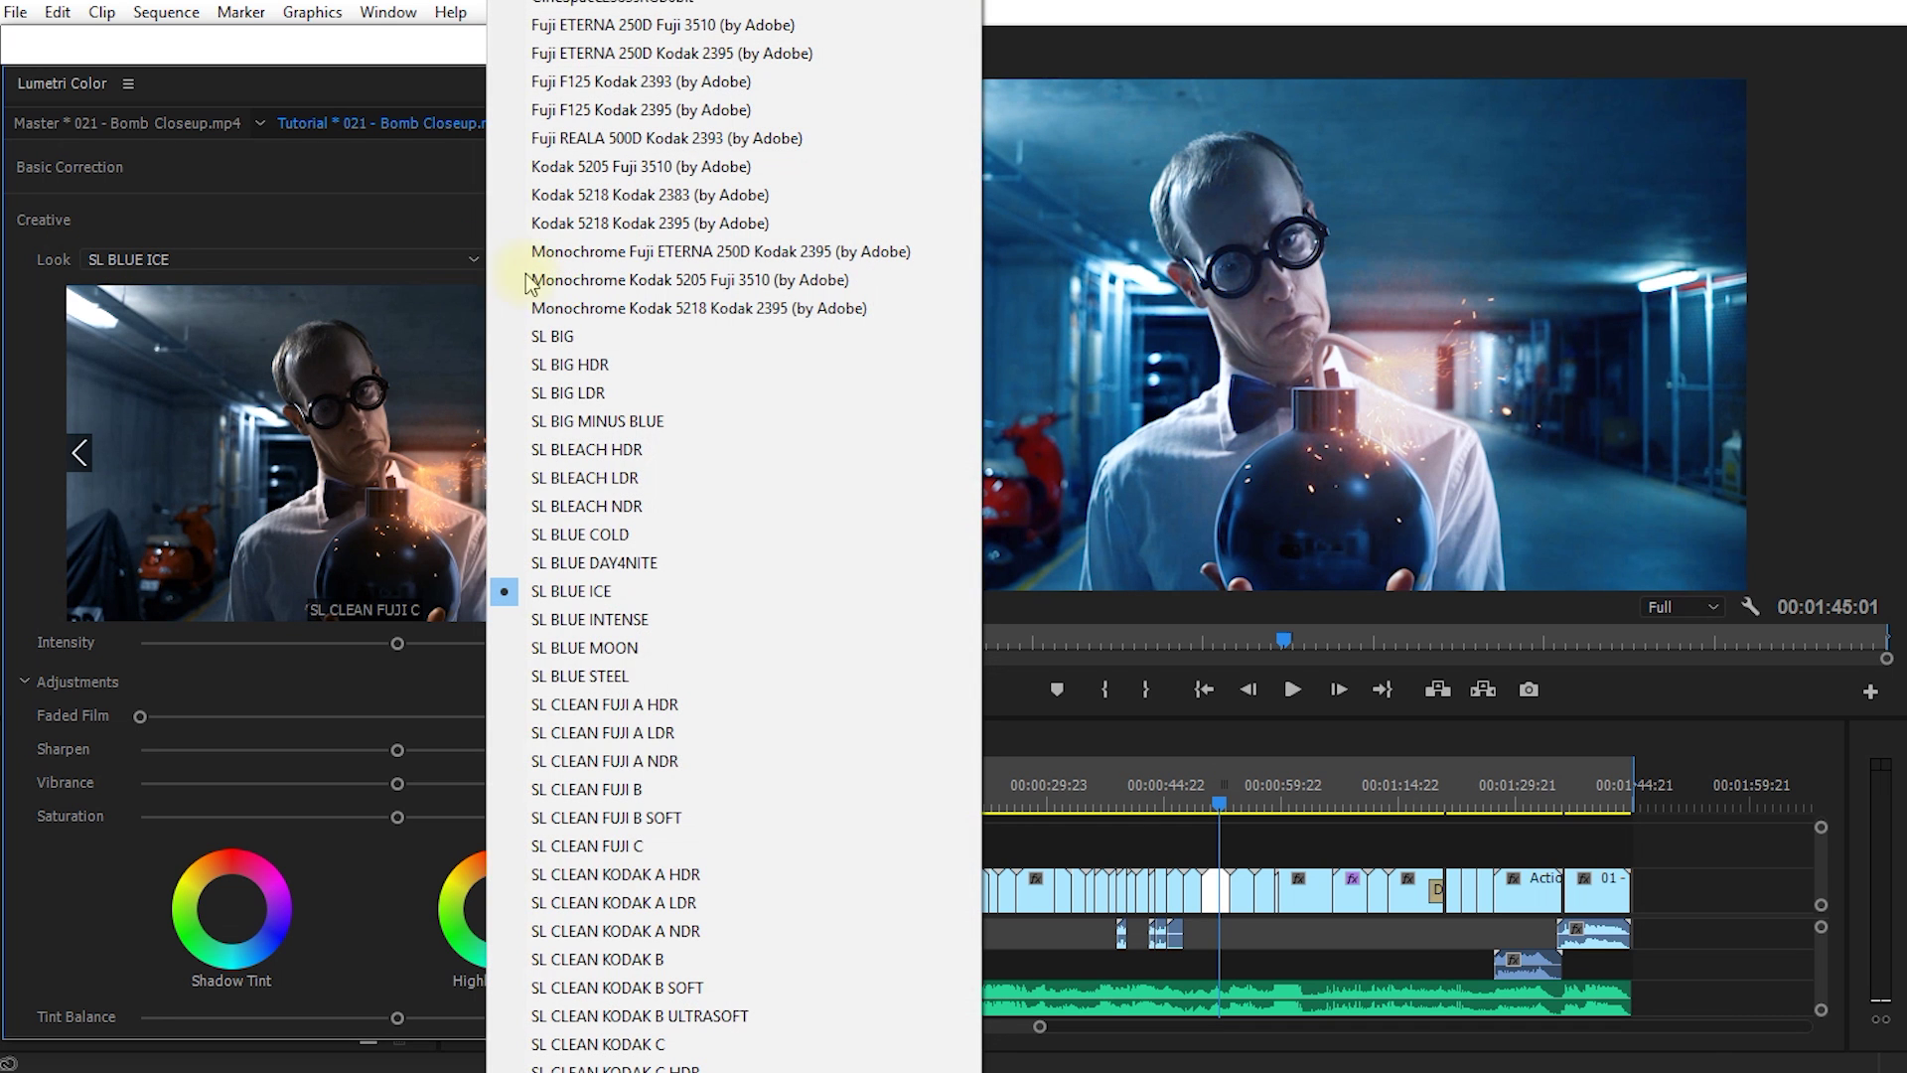
click(472, 260)
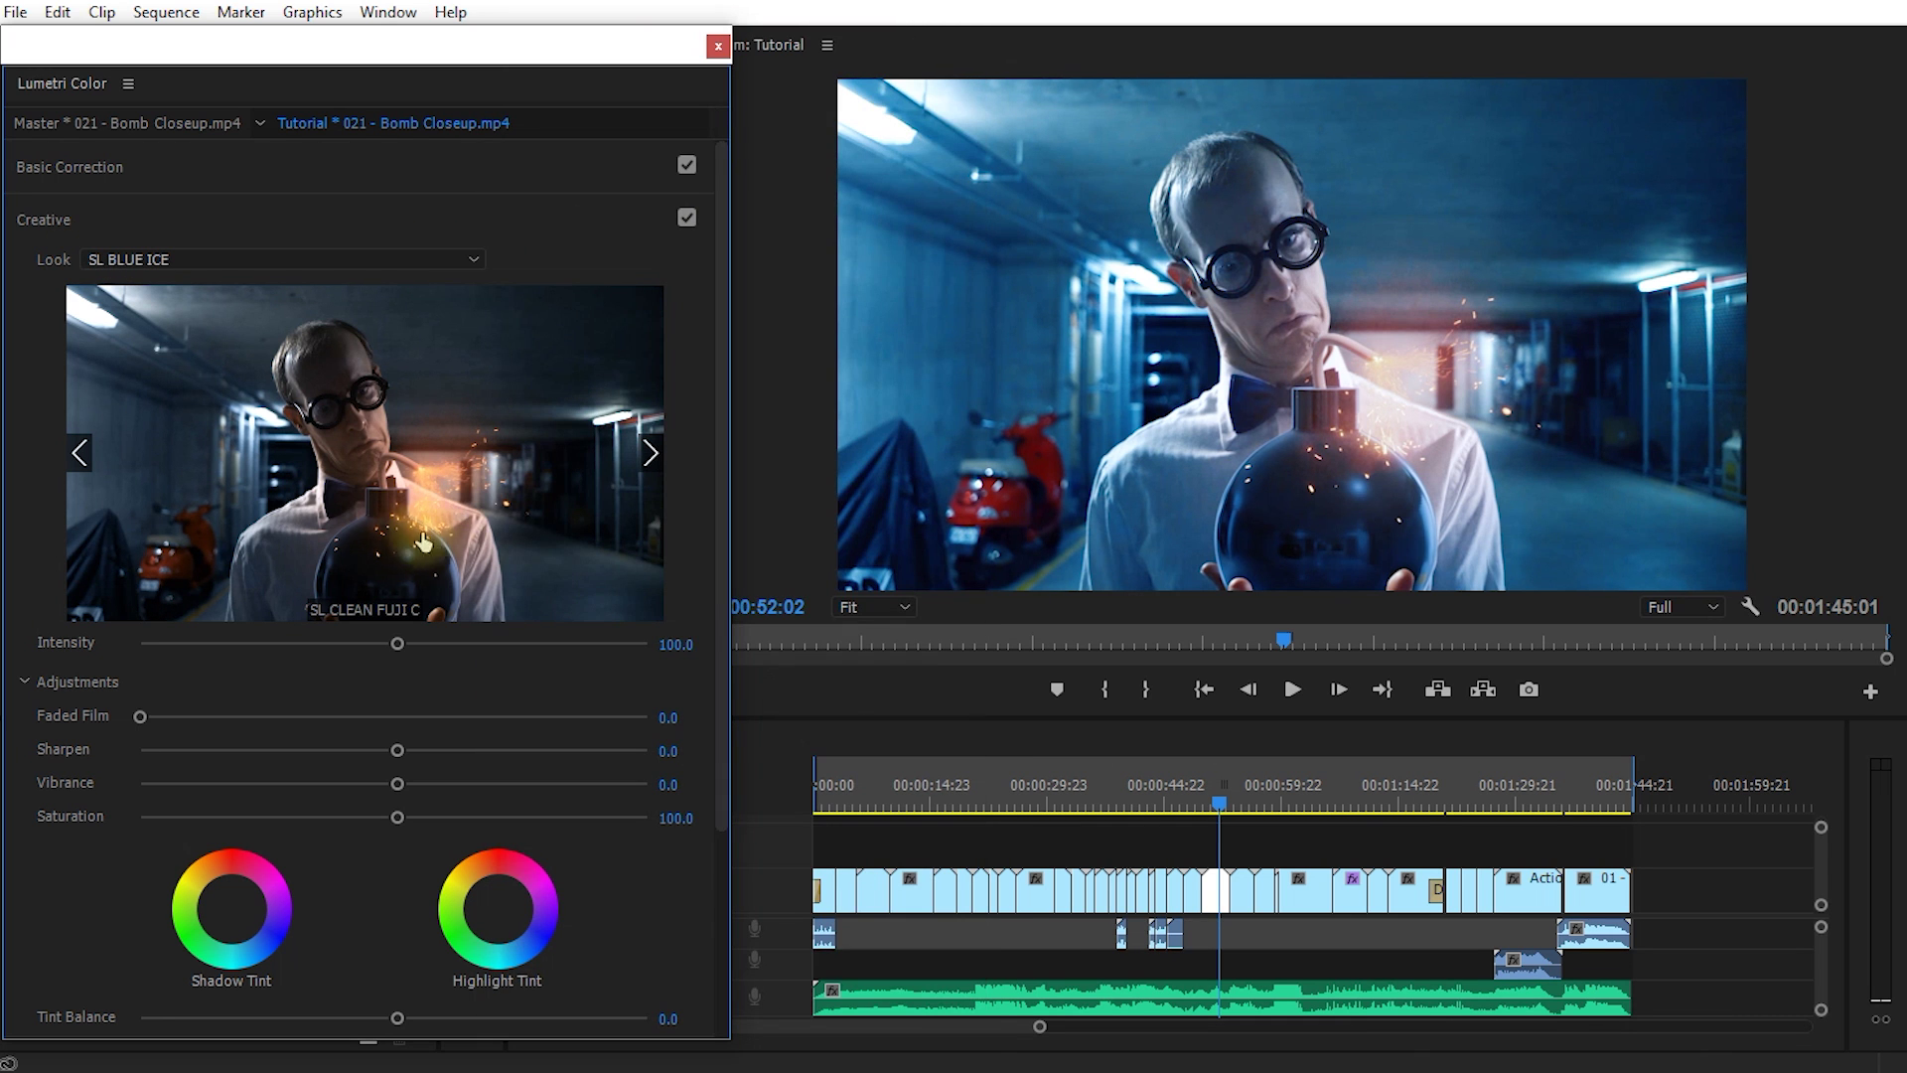
click(373, 612)
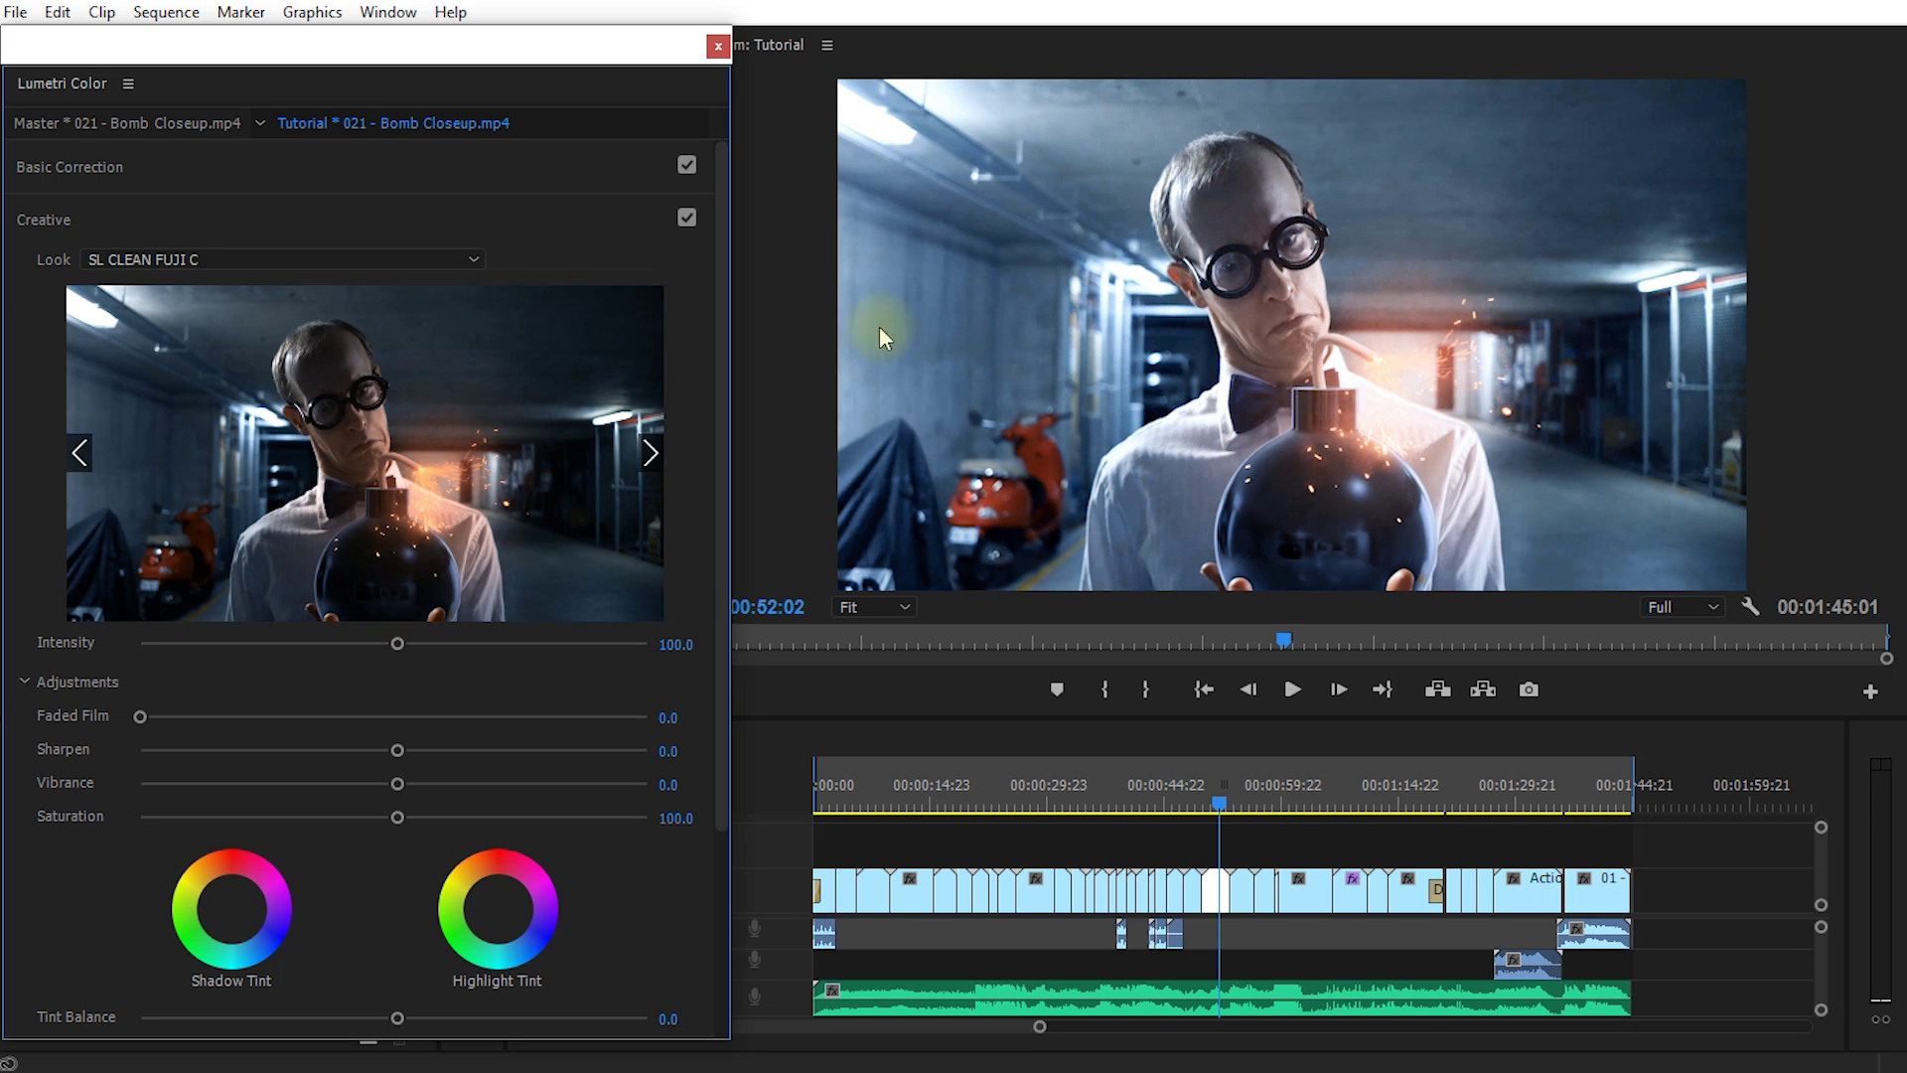
drag(402, 645, 437, 670)
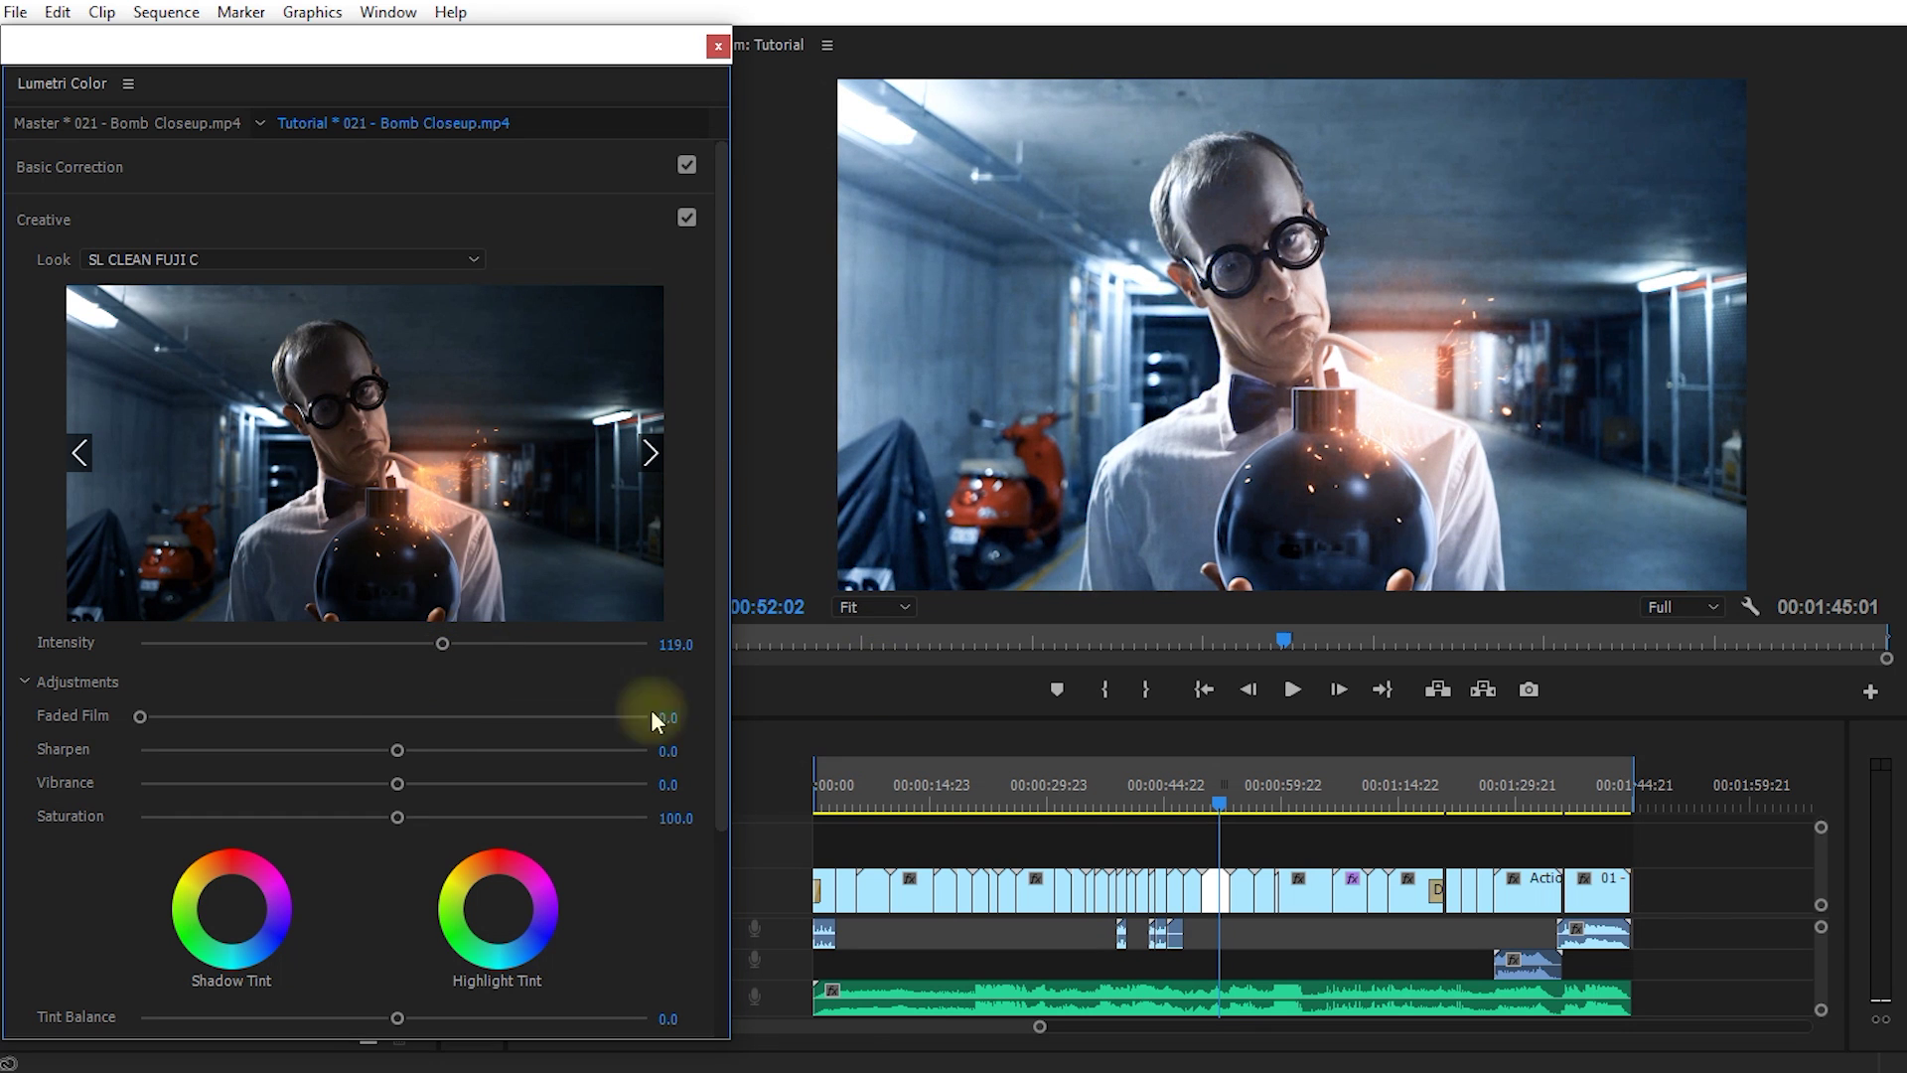
Lower the Basic Correction Exposure to 1.1, and return to the Creative section.
click(106, 169)
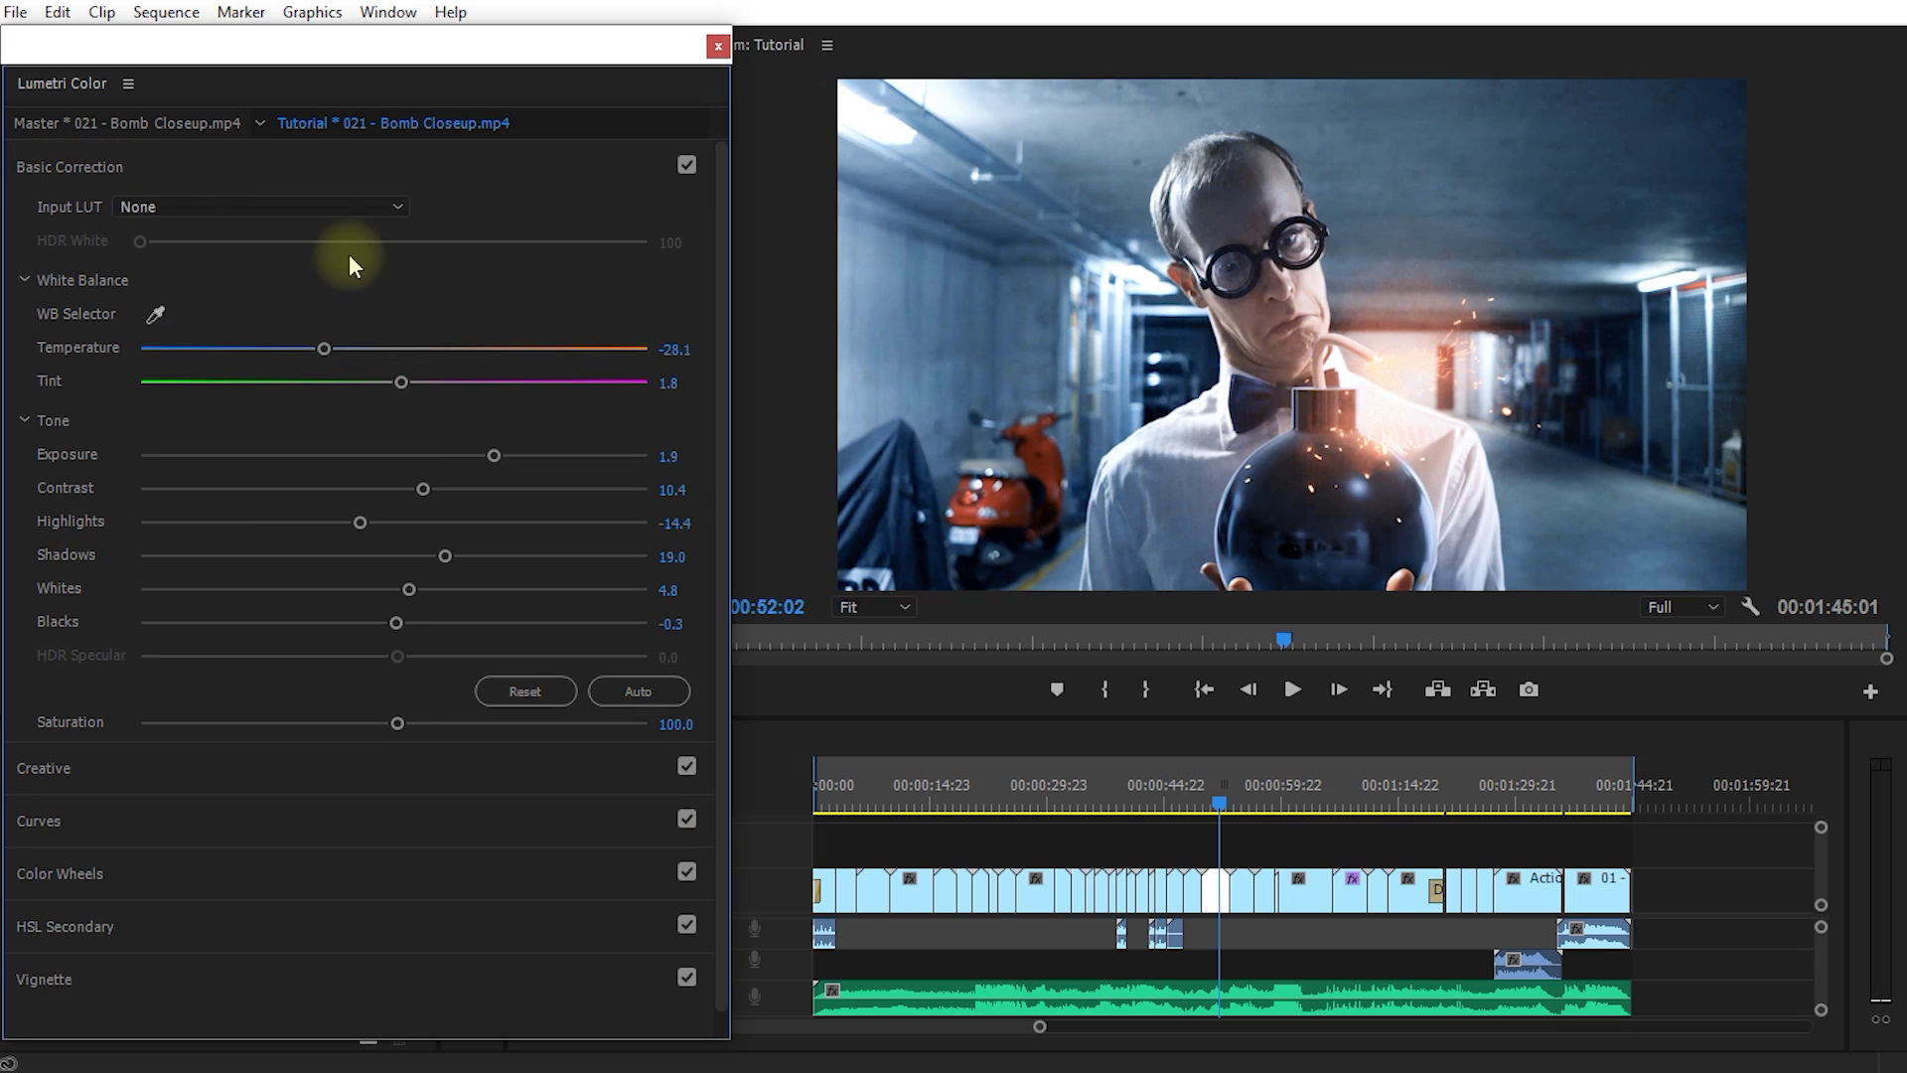
drag(499, 455, 438, 454)
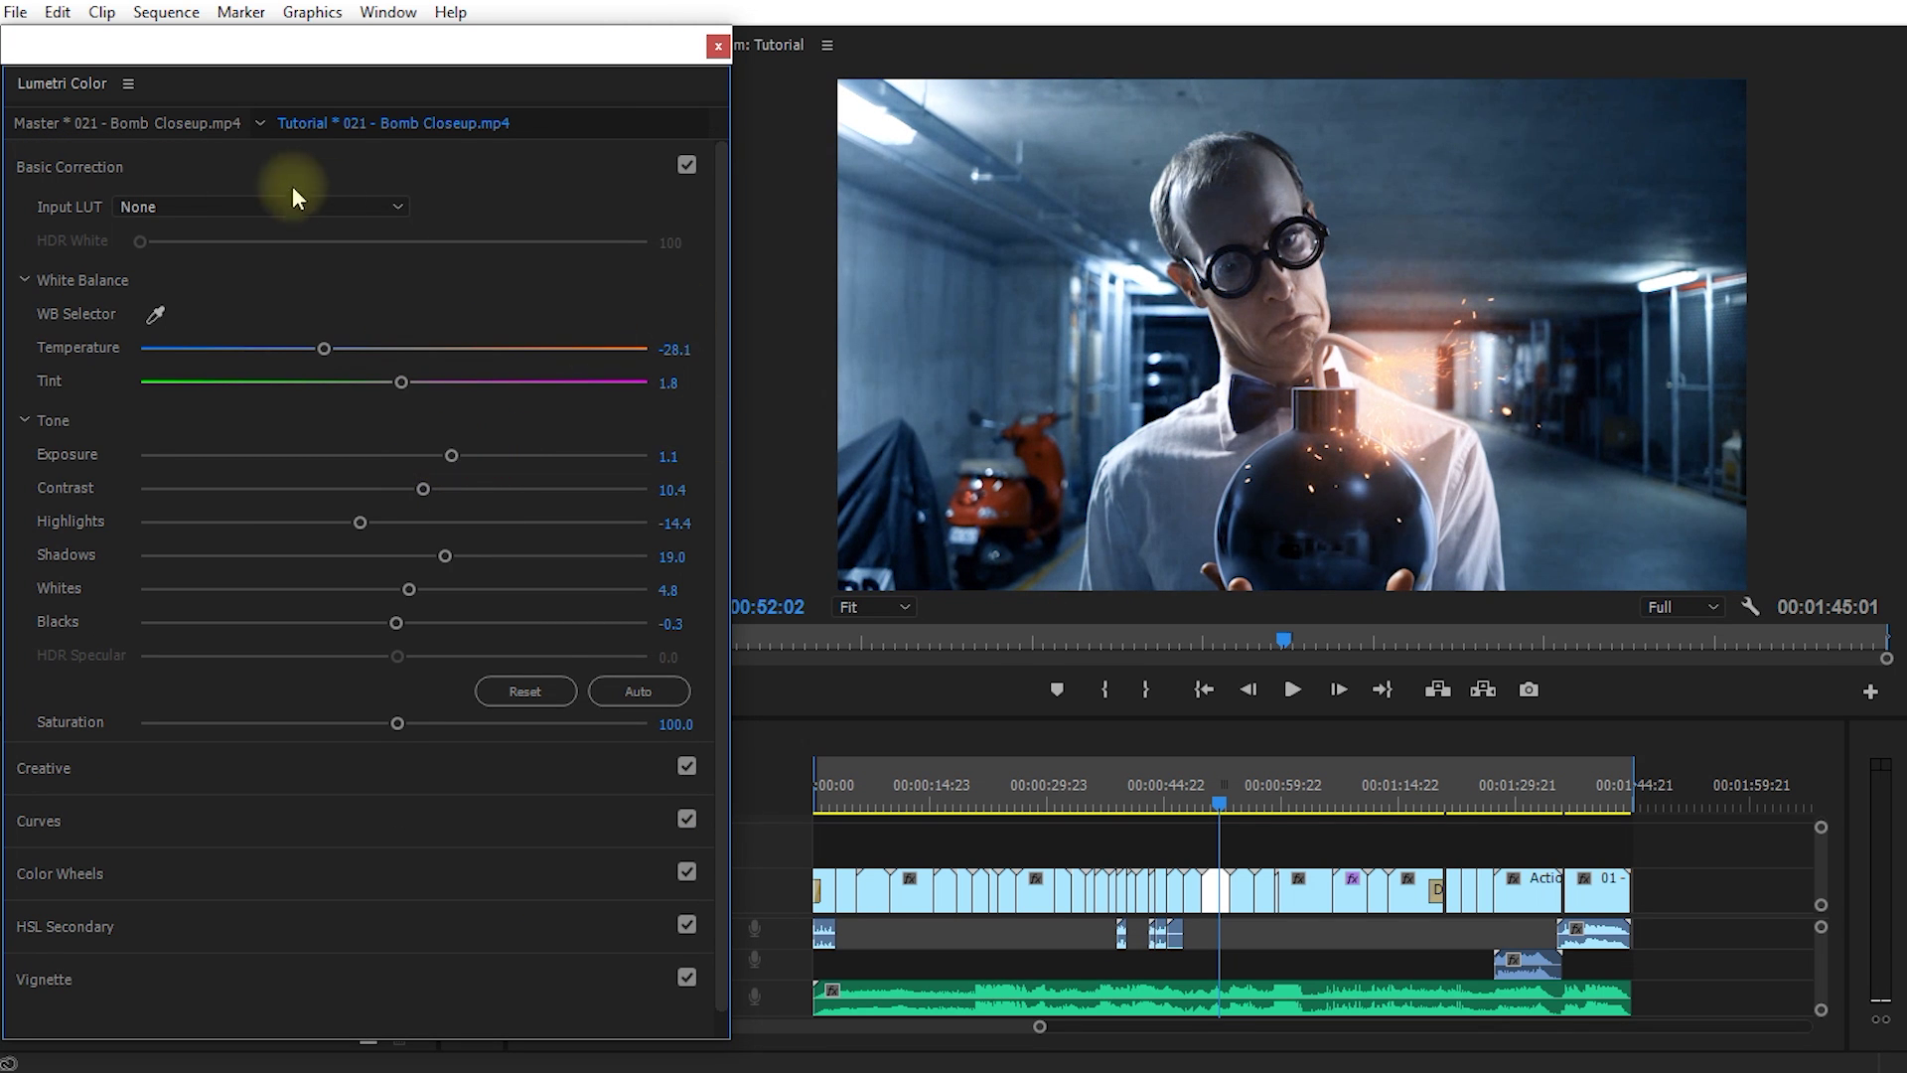
click(52, 168)
click(97, 215)
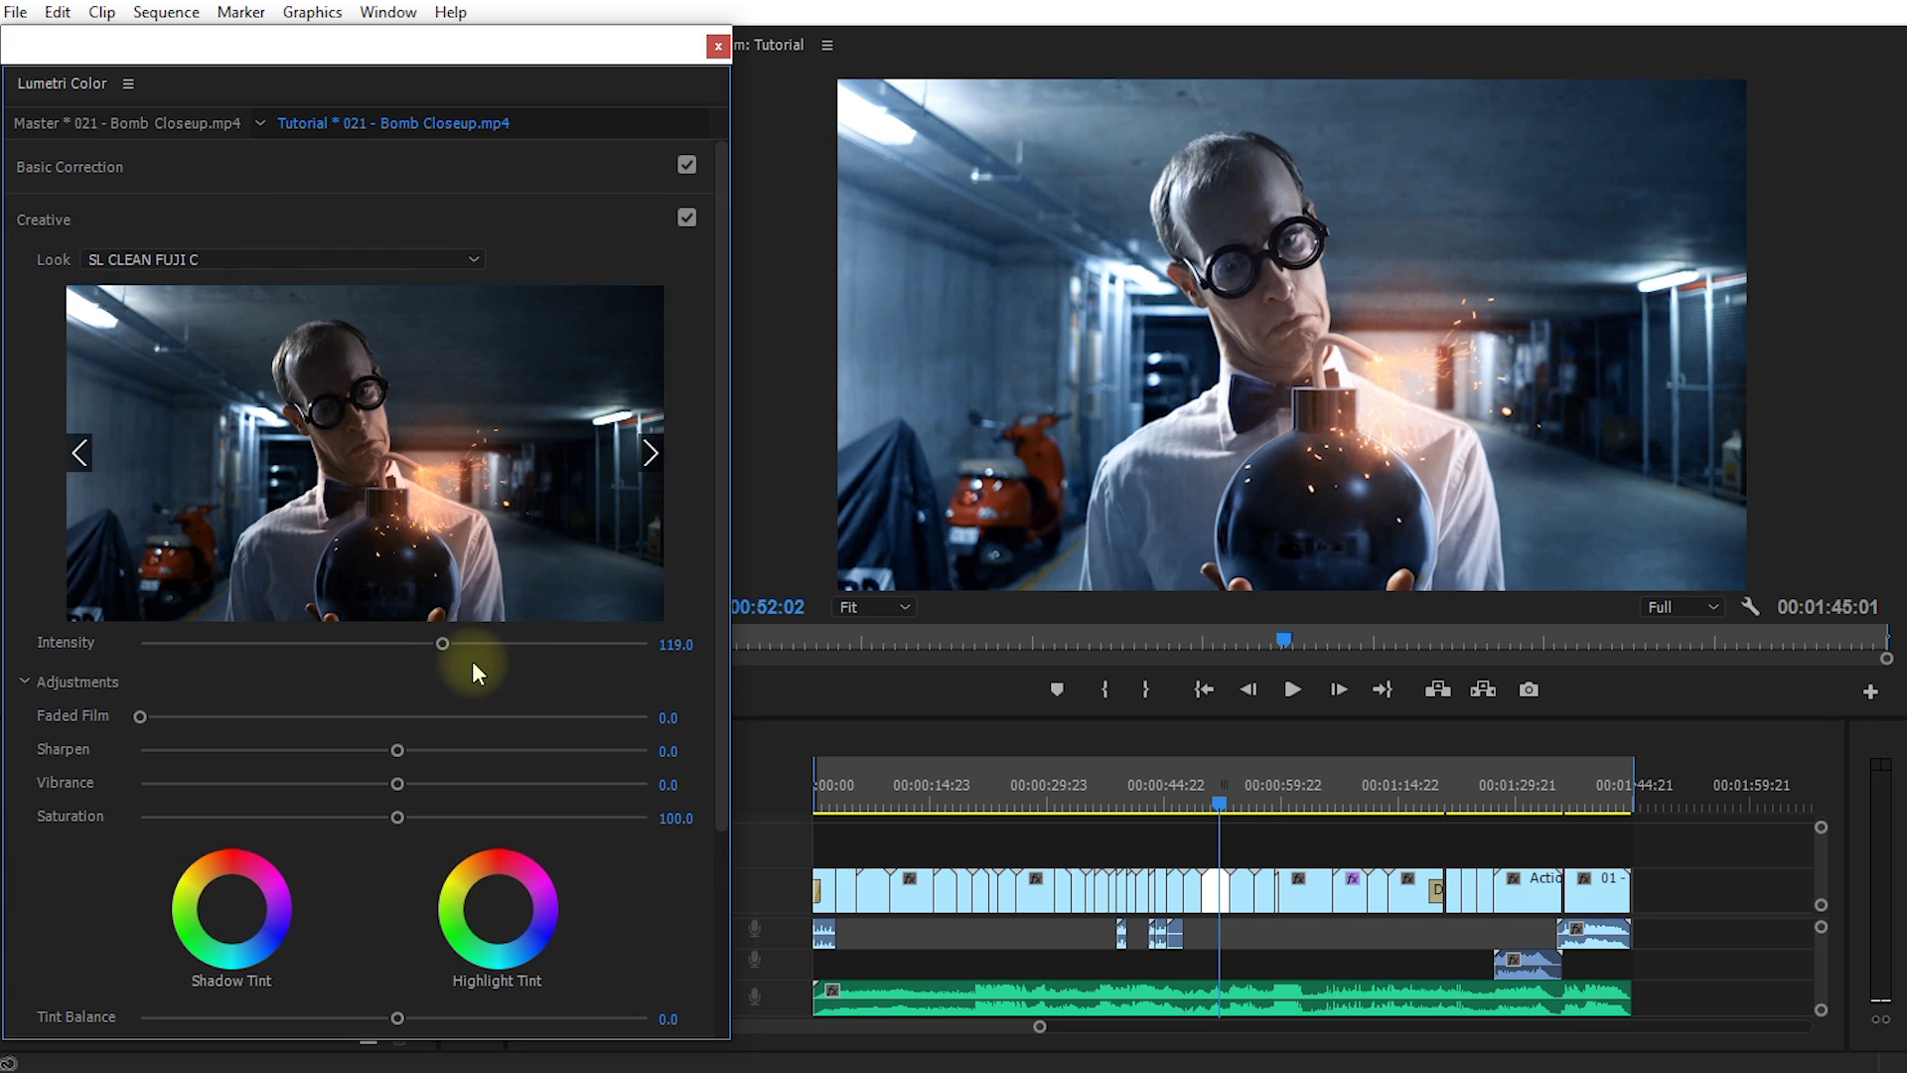
Try Faded Film at 82.0, reduce it to 37.7, and set Sharpen to 9.4 in the Creative Adjustments.
scroll(475, 658, down, 4)
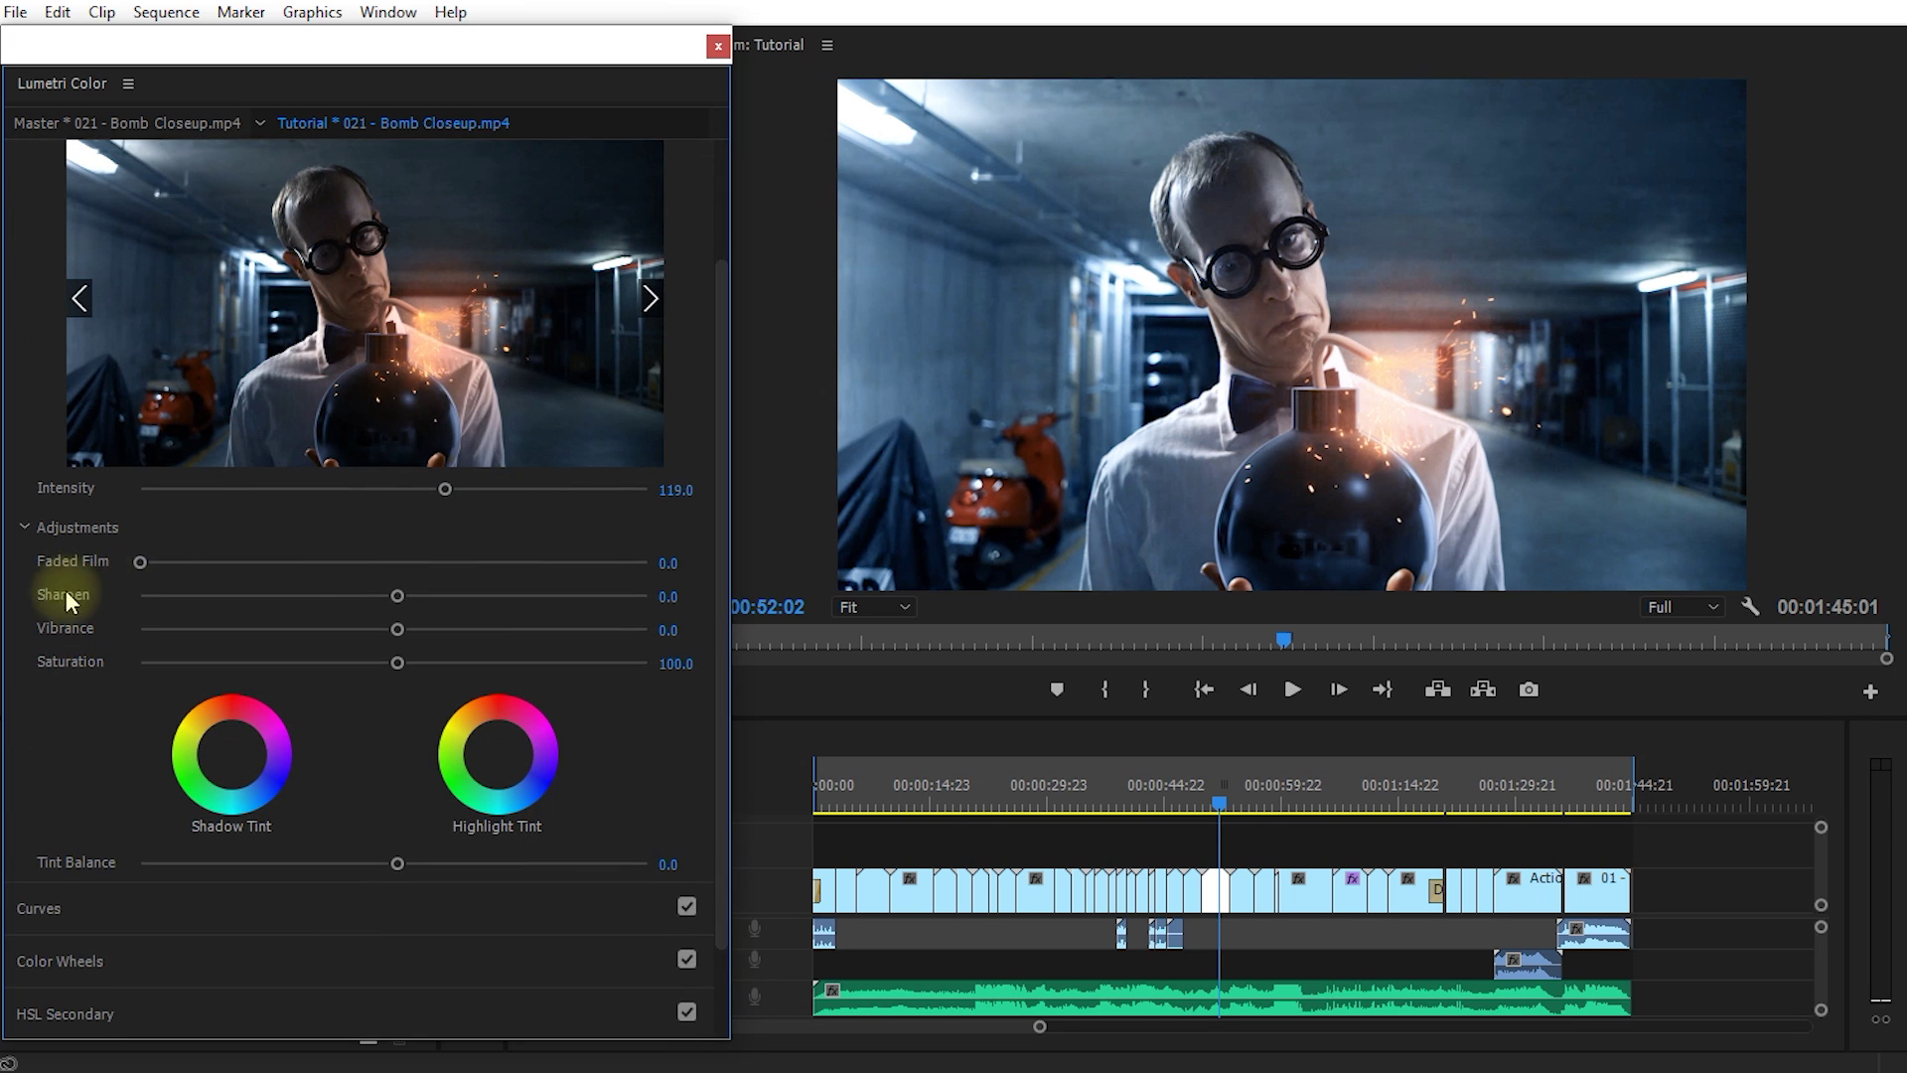
drag(163, 557, 565, 564)
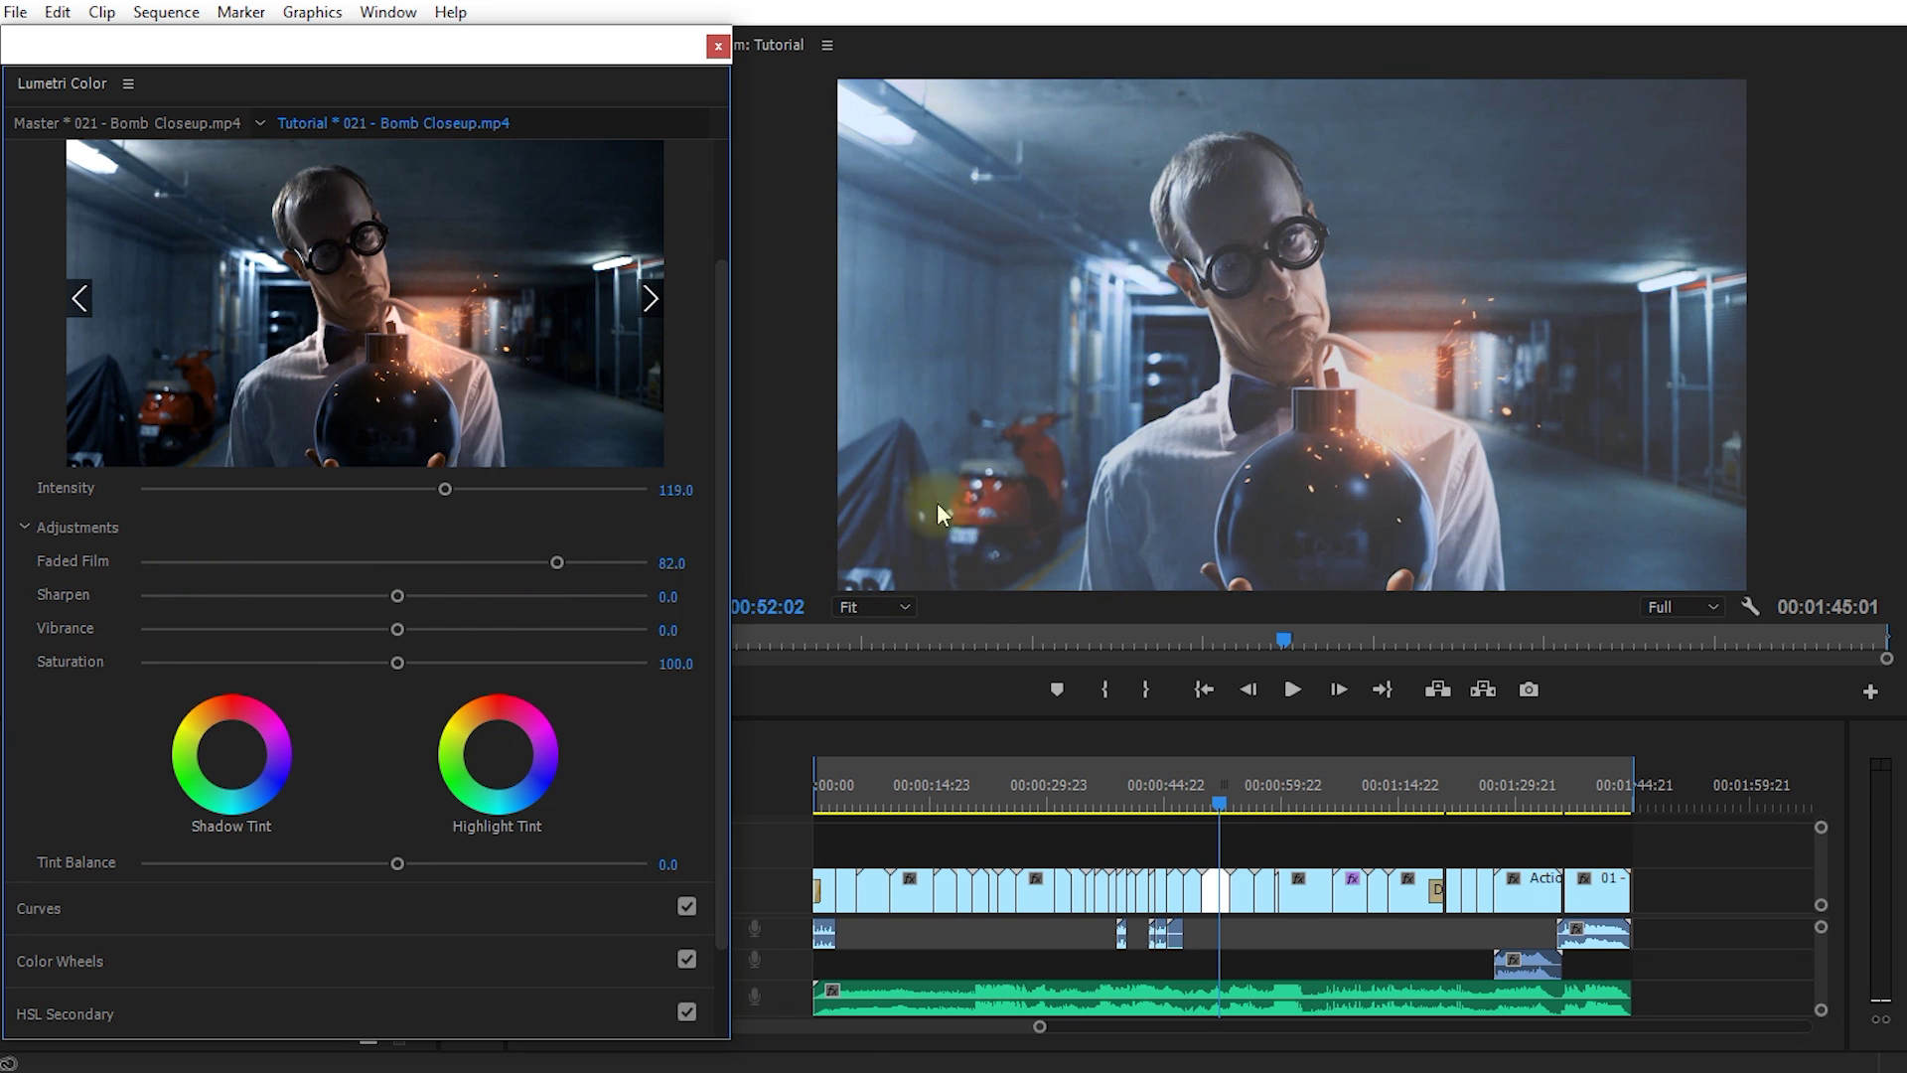
drag(555, 562, 348, 565)
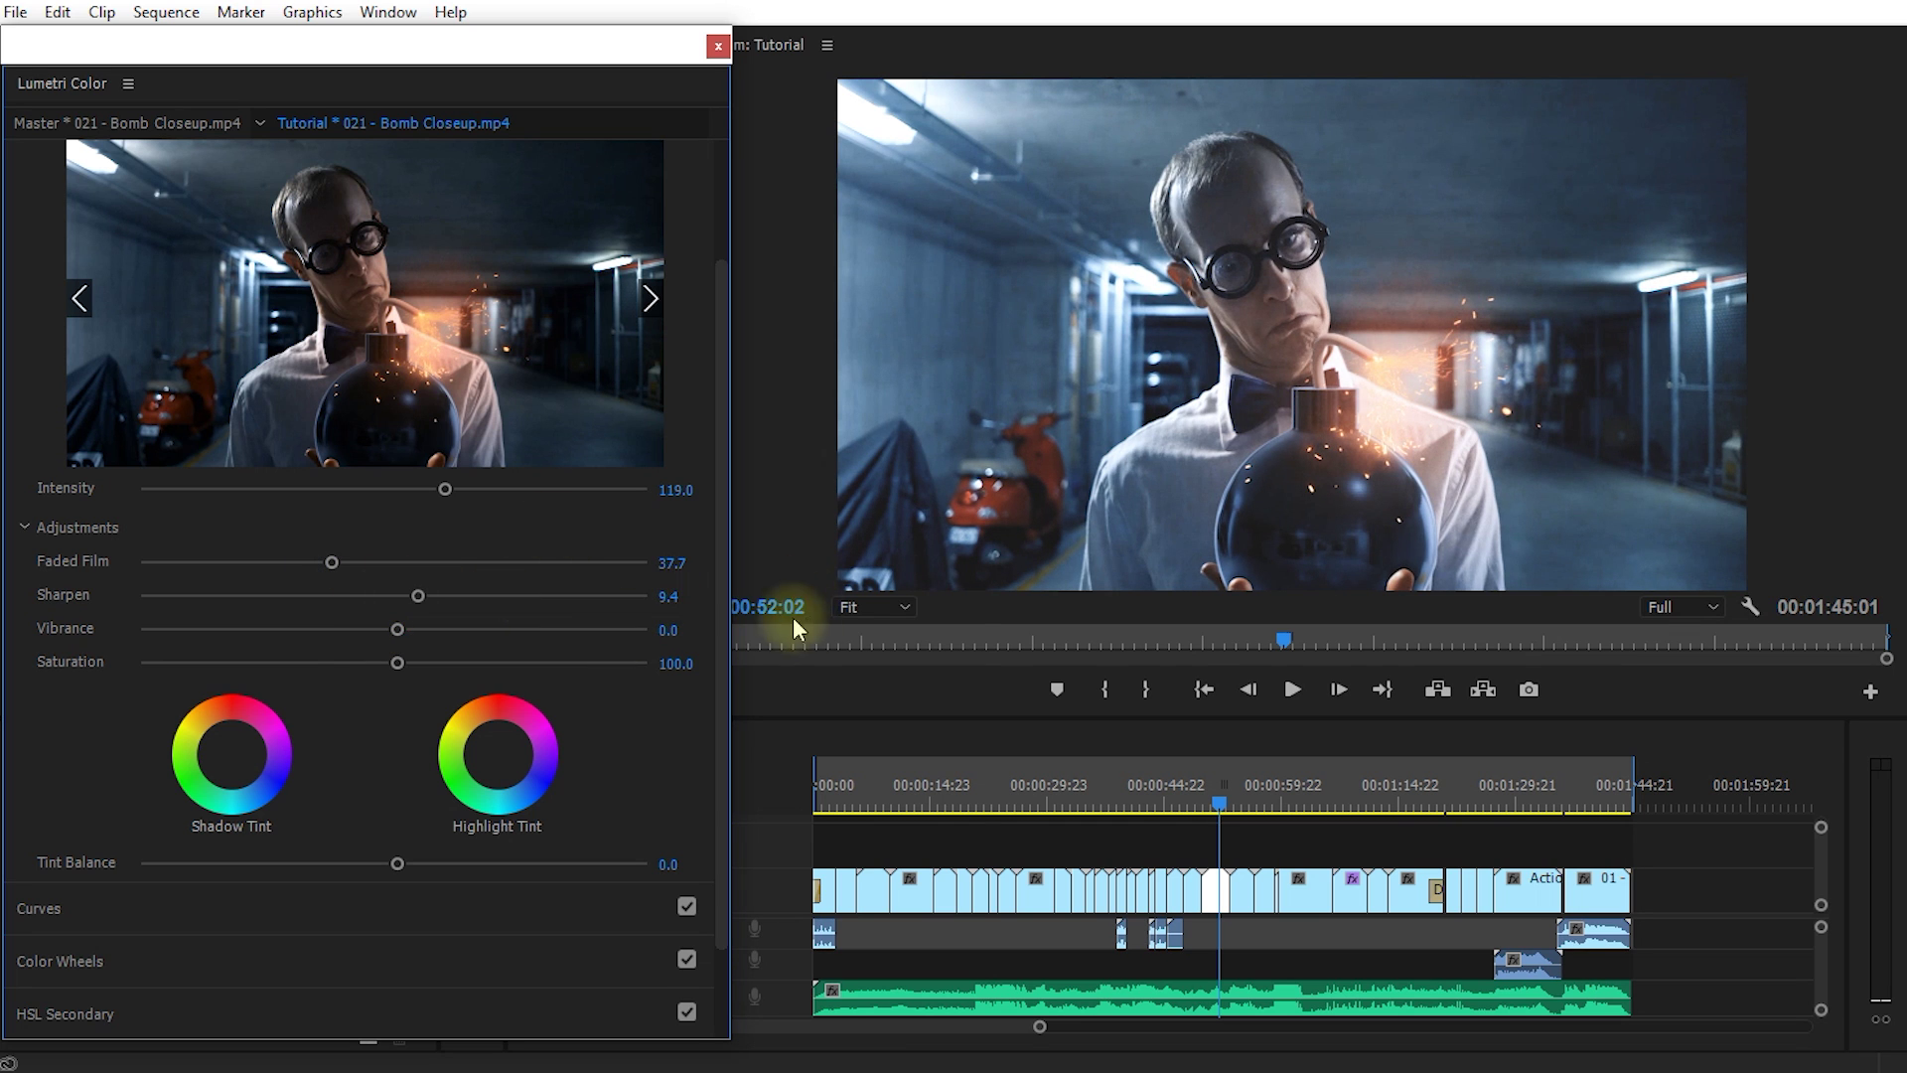
Try Sharpen at 100.0 while viewing the man's face at 100% zoom, restore it to 9.4, and fit the view again.
click(856, 607)
click(903, 779)
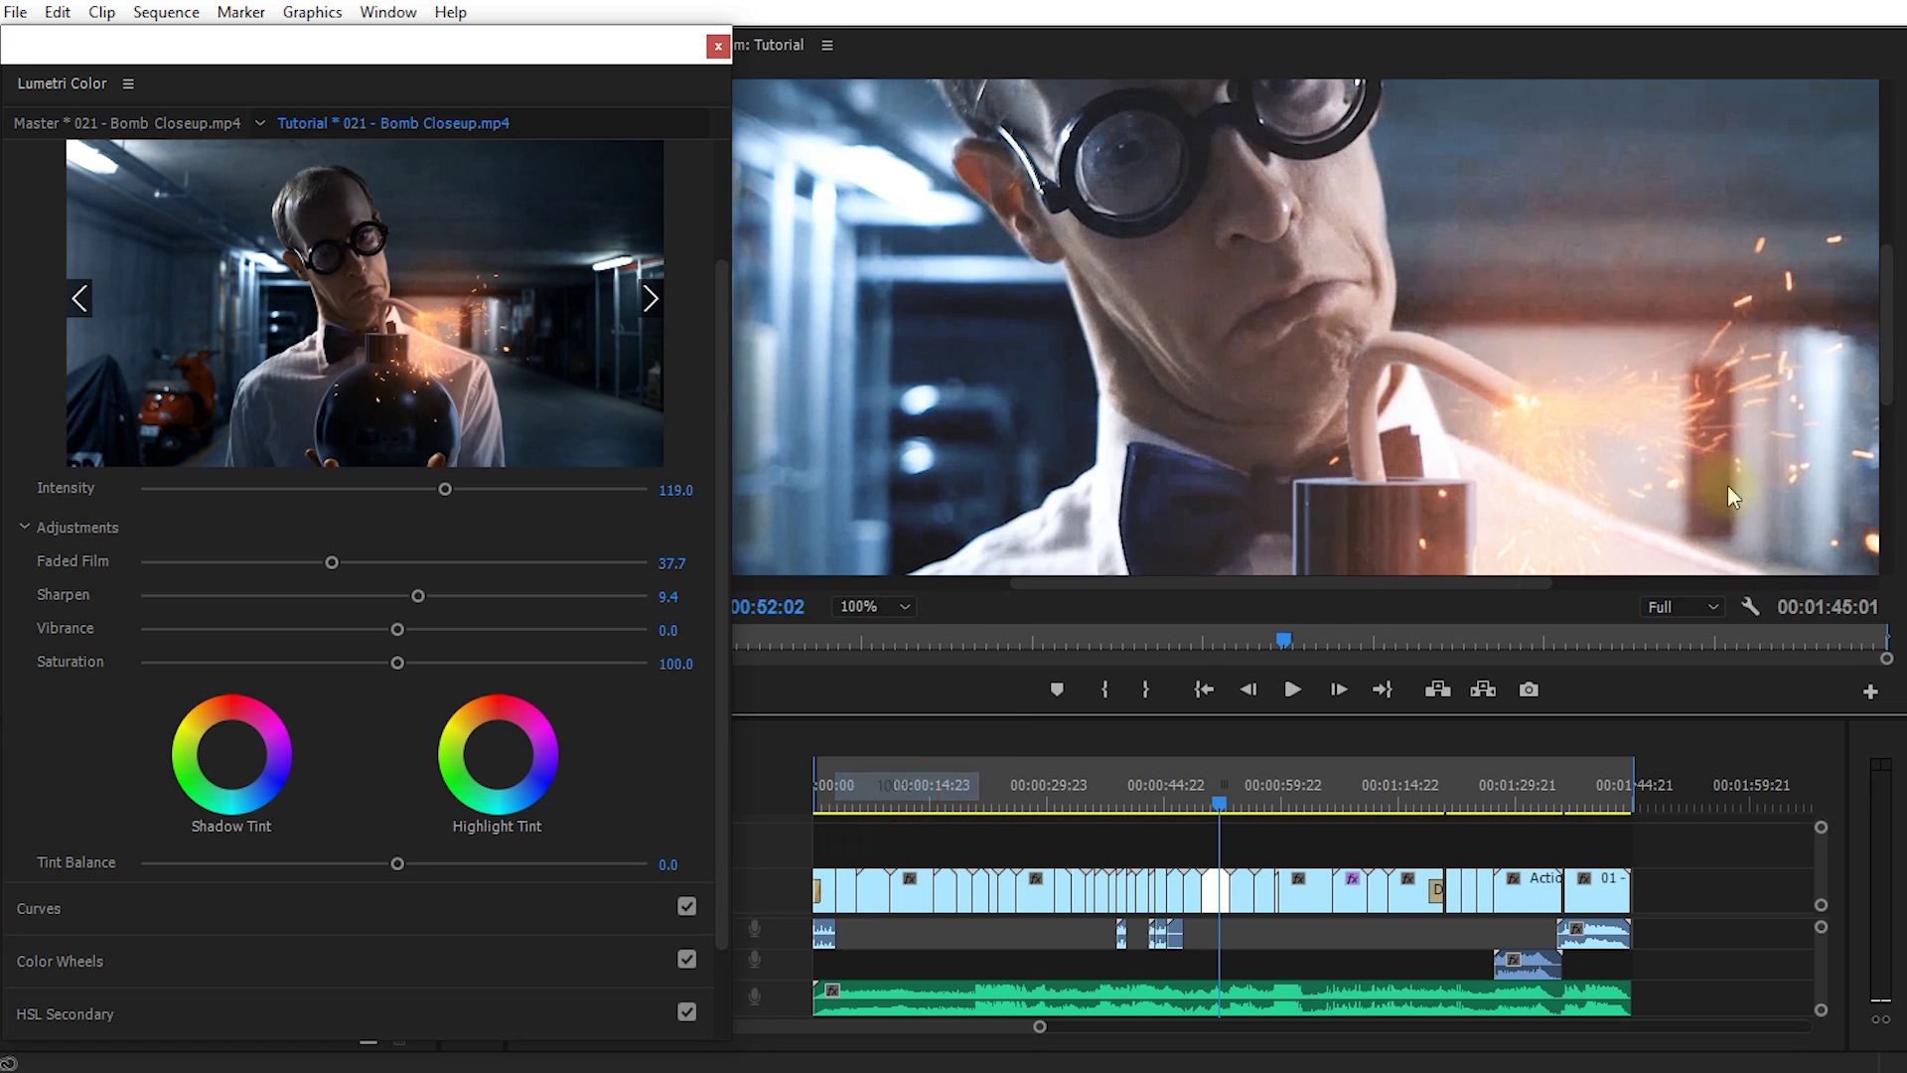
mouse_move(1887, 393)
mouse_down()
mouse_move(1896, 353)
mouse_move(1894, 372)
mouse_up()
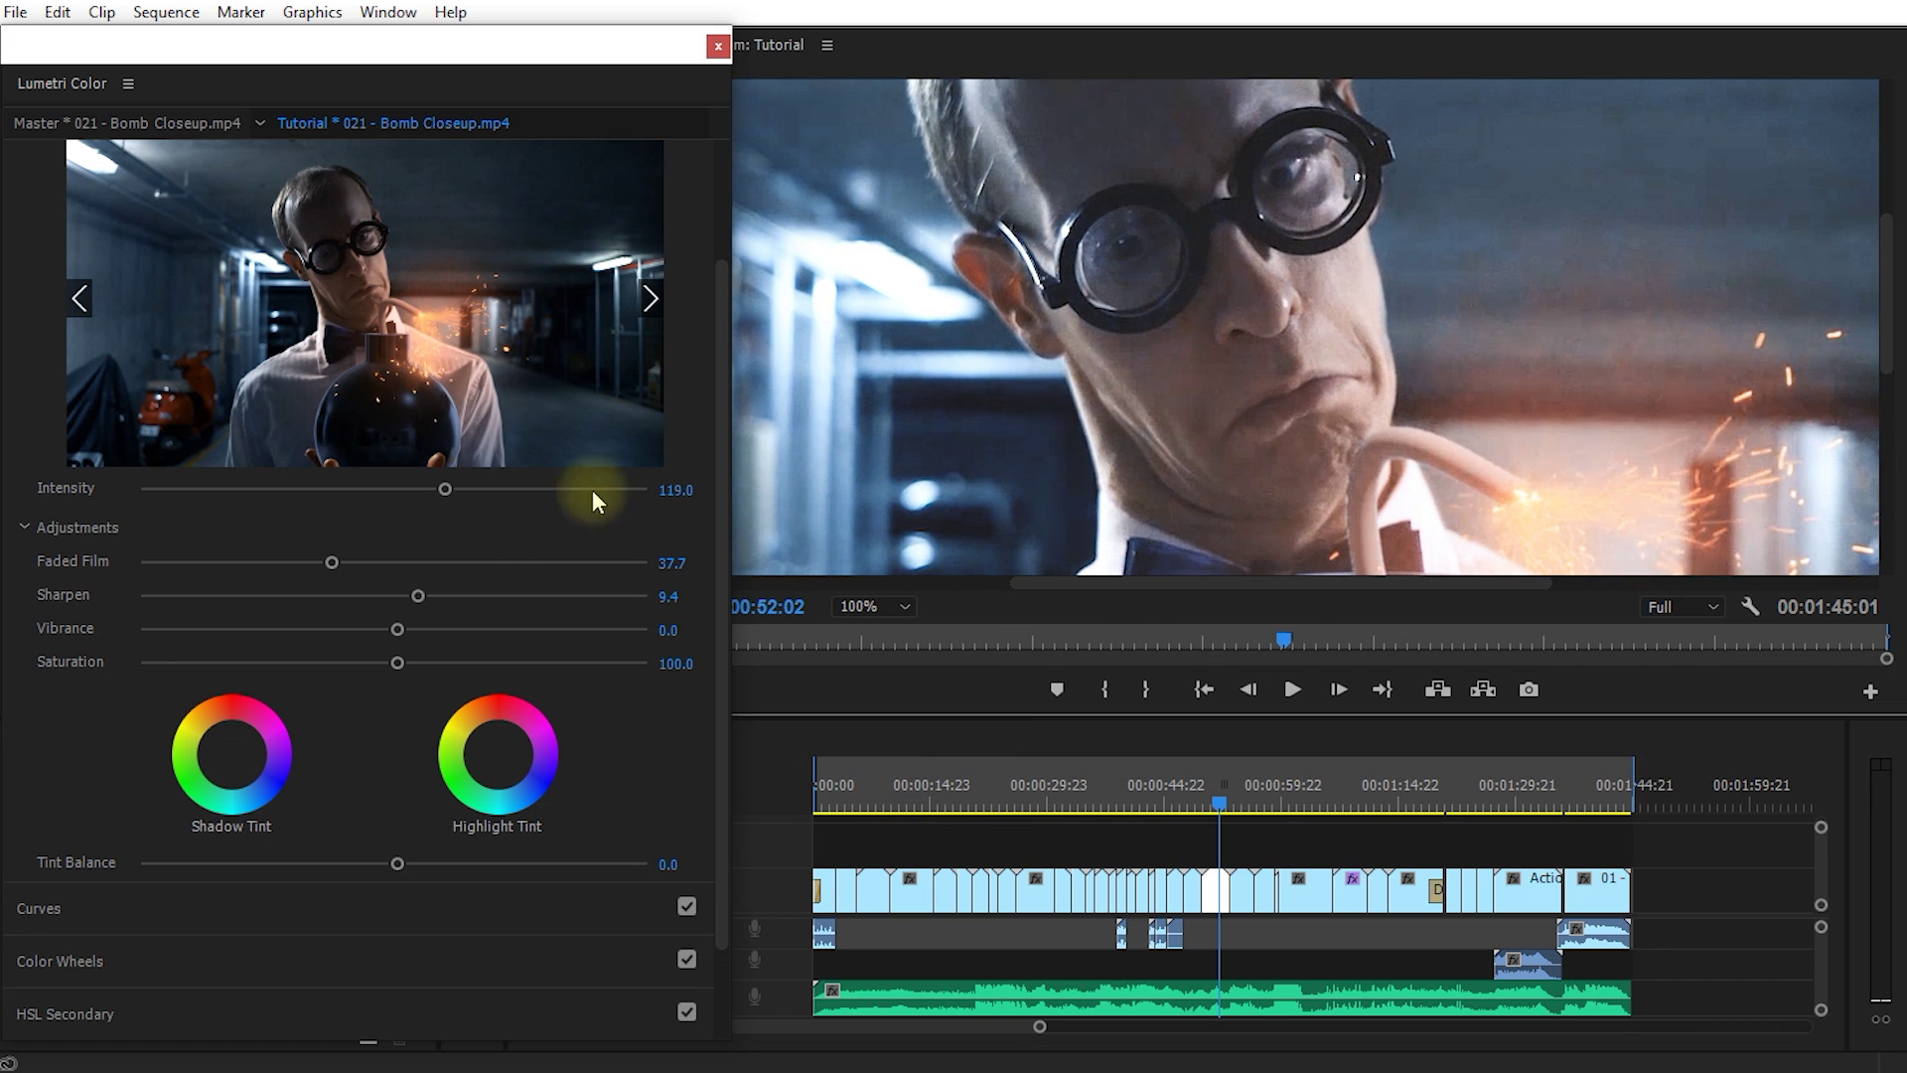
drag(417, 597, 651, 597)
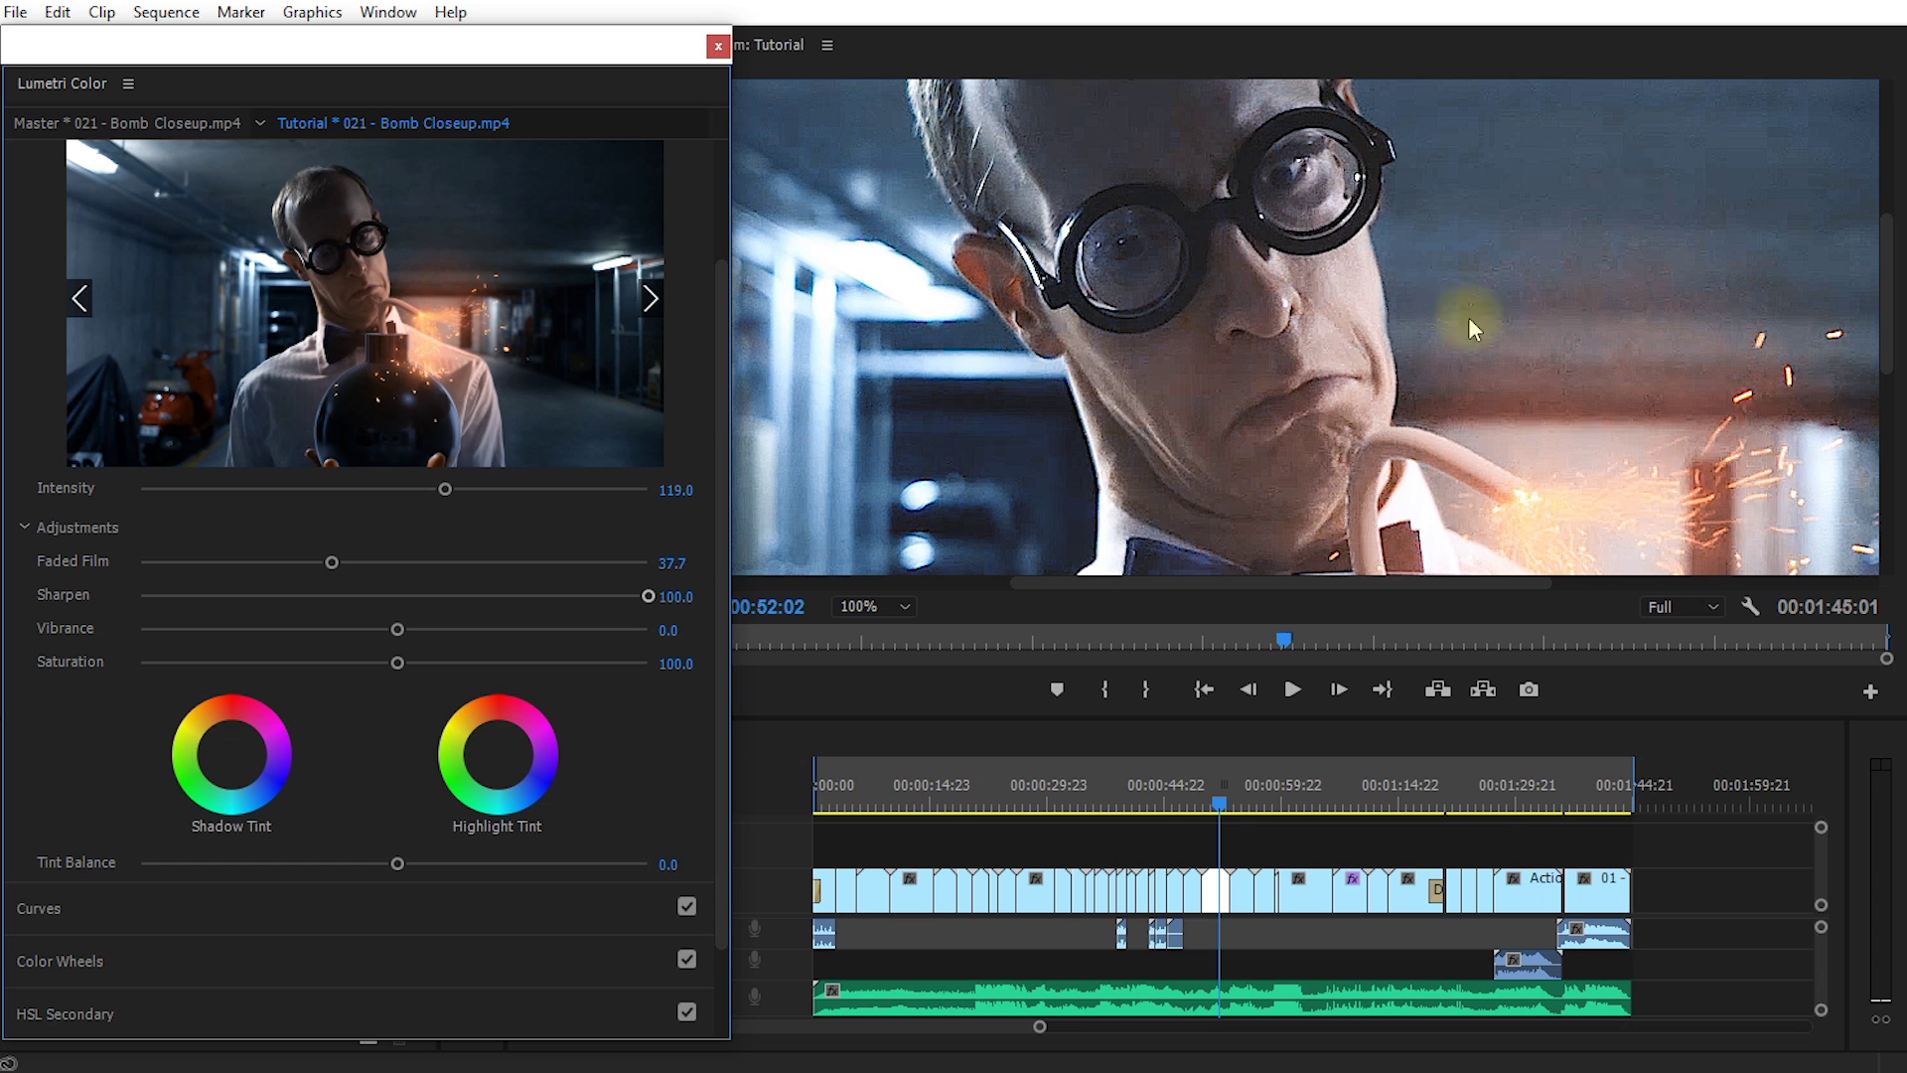
drag(647, 597, 415, 588)
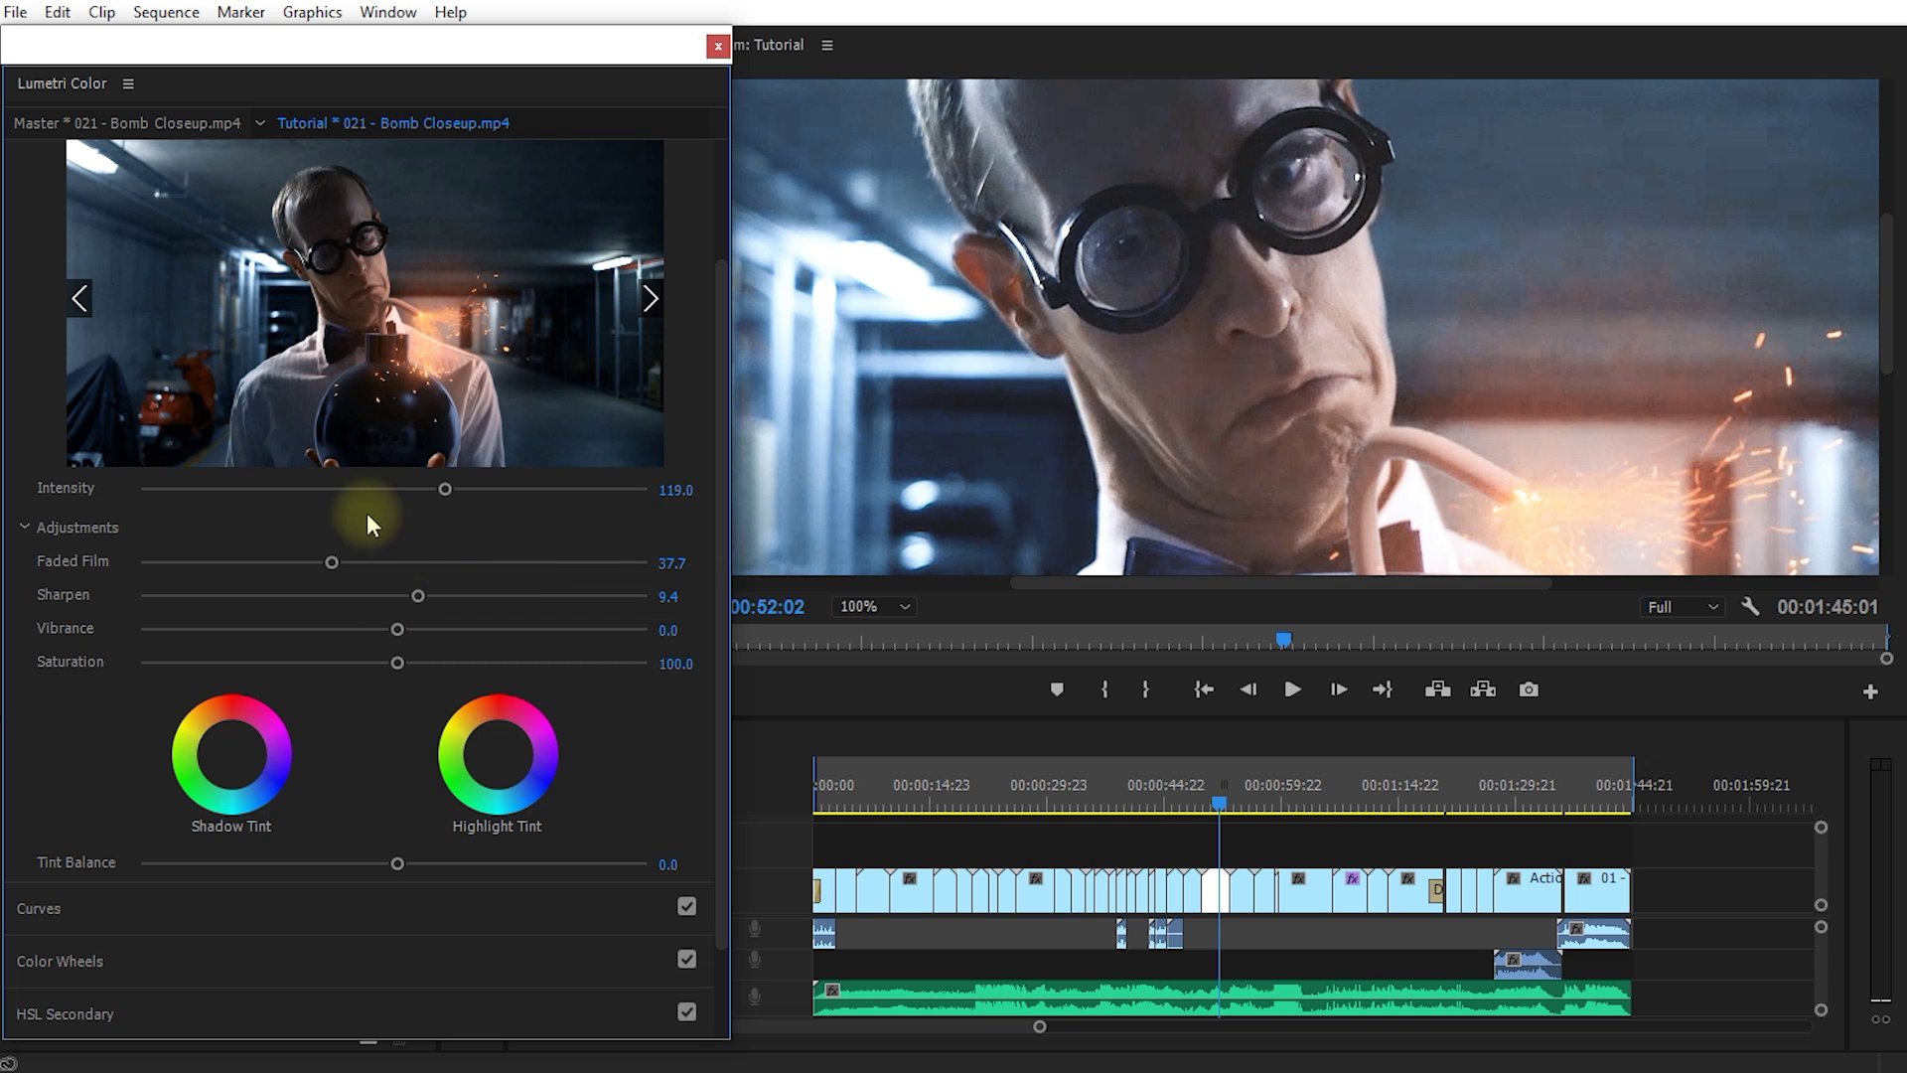
click(869, 607)
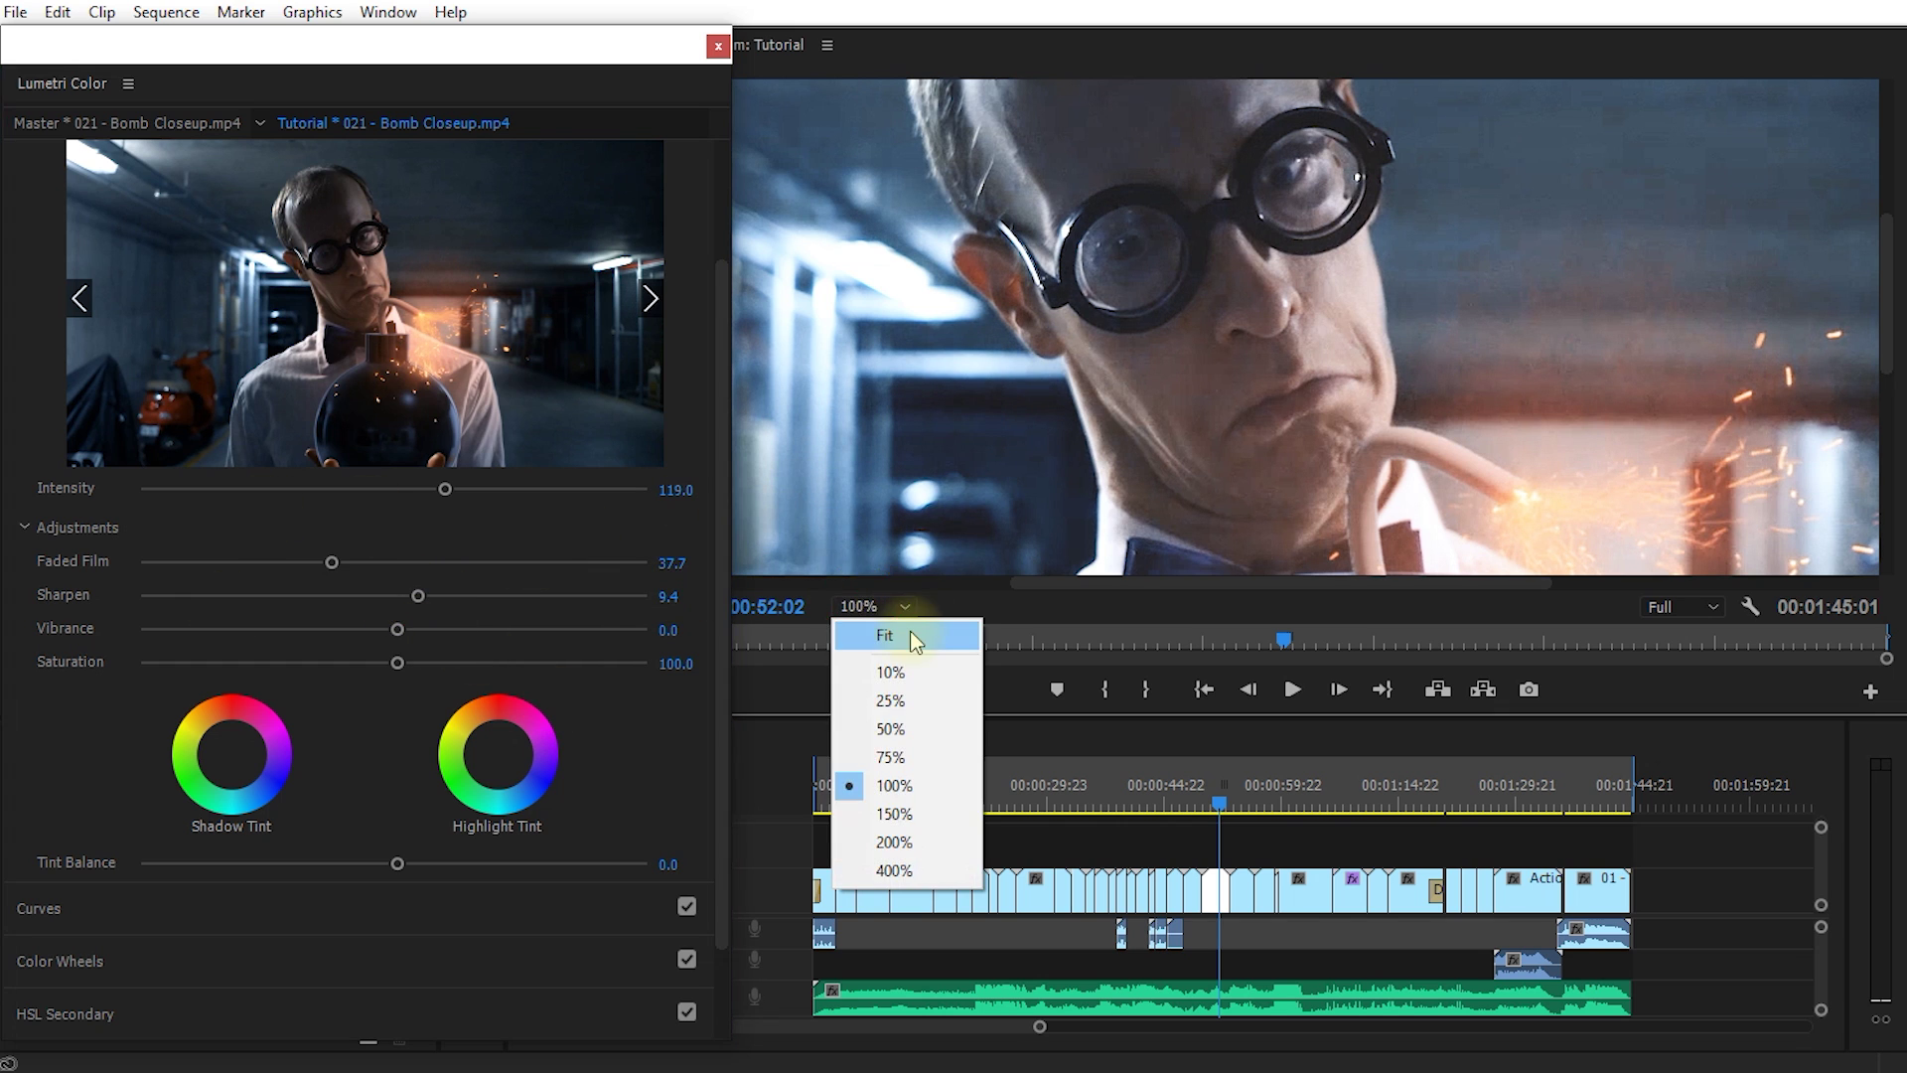
click(922, 630)
Set the Creative Vibrance to 10.9 and Saturation to 80.0.
mouse_move(398, 634)
mouse_down()
mouse_move(559, 624)
mouse_move(425, 616)
mouse_move(421, 639)
mouse_up()
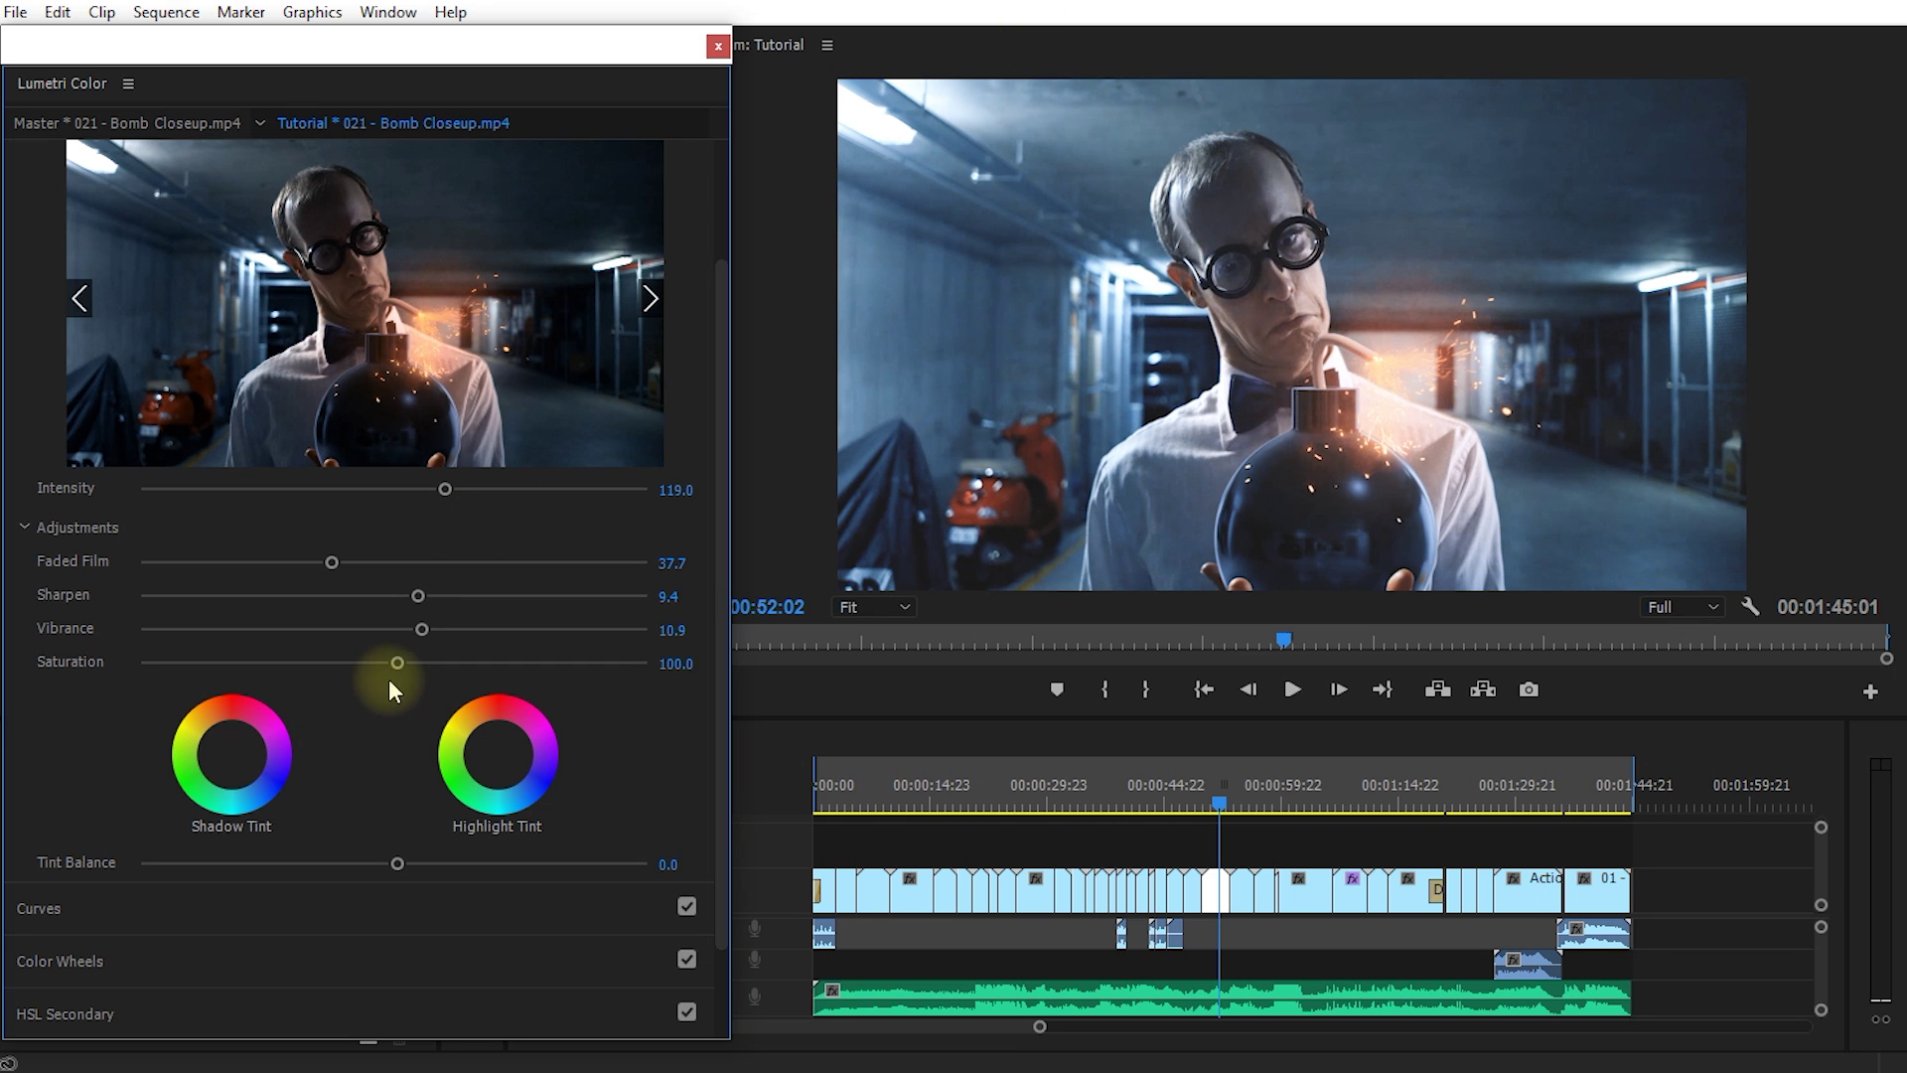
mouse_move(397, 665)
mouse_down()
mouse_move(523, 647)
mouse_move(222, 652)
mouse_move(396, 640)
mouse_move(384, 658)
mouse_up()
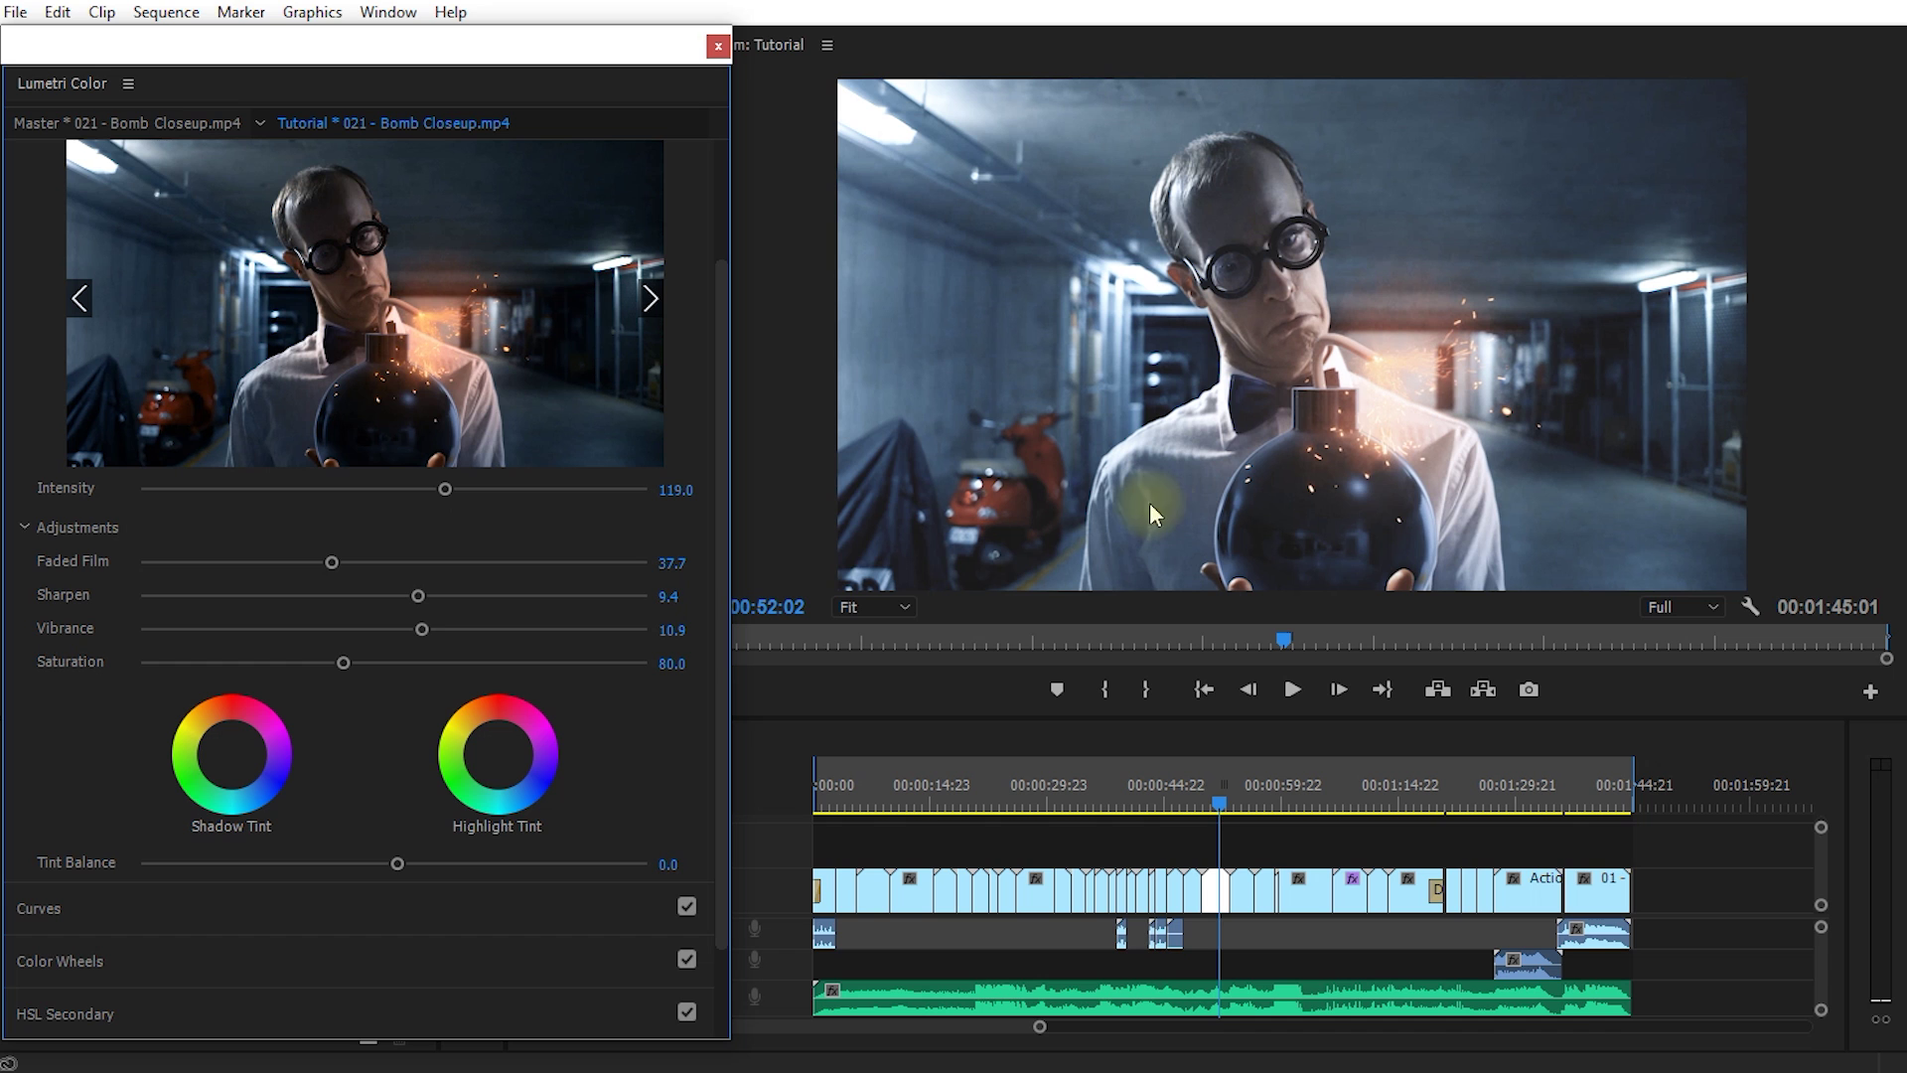
Tint the shadows slightly toward red and the highlights slightly toward yellow-green using the two Creative tint wheels.
drag(719, 401, 715, 521)
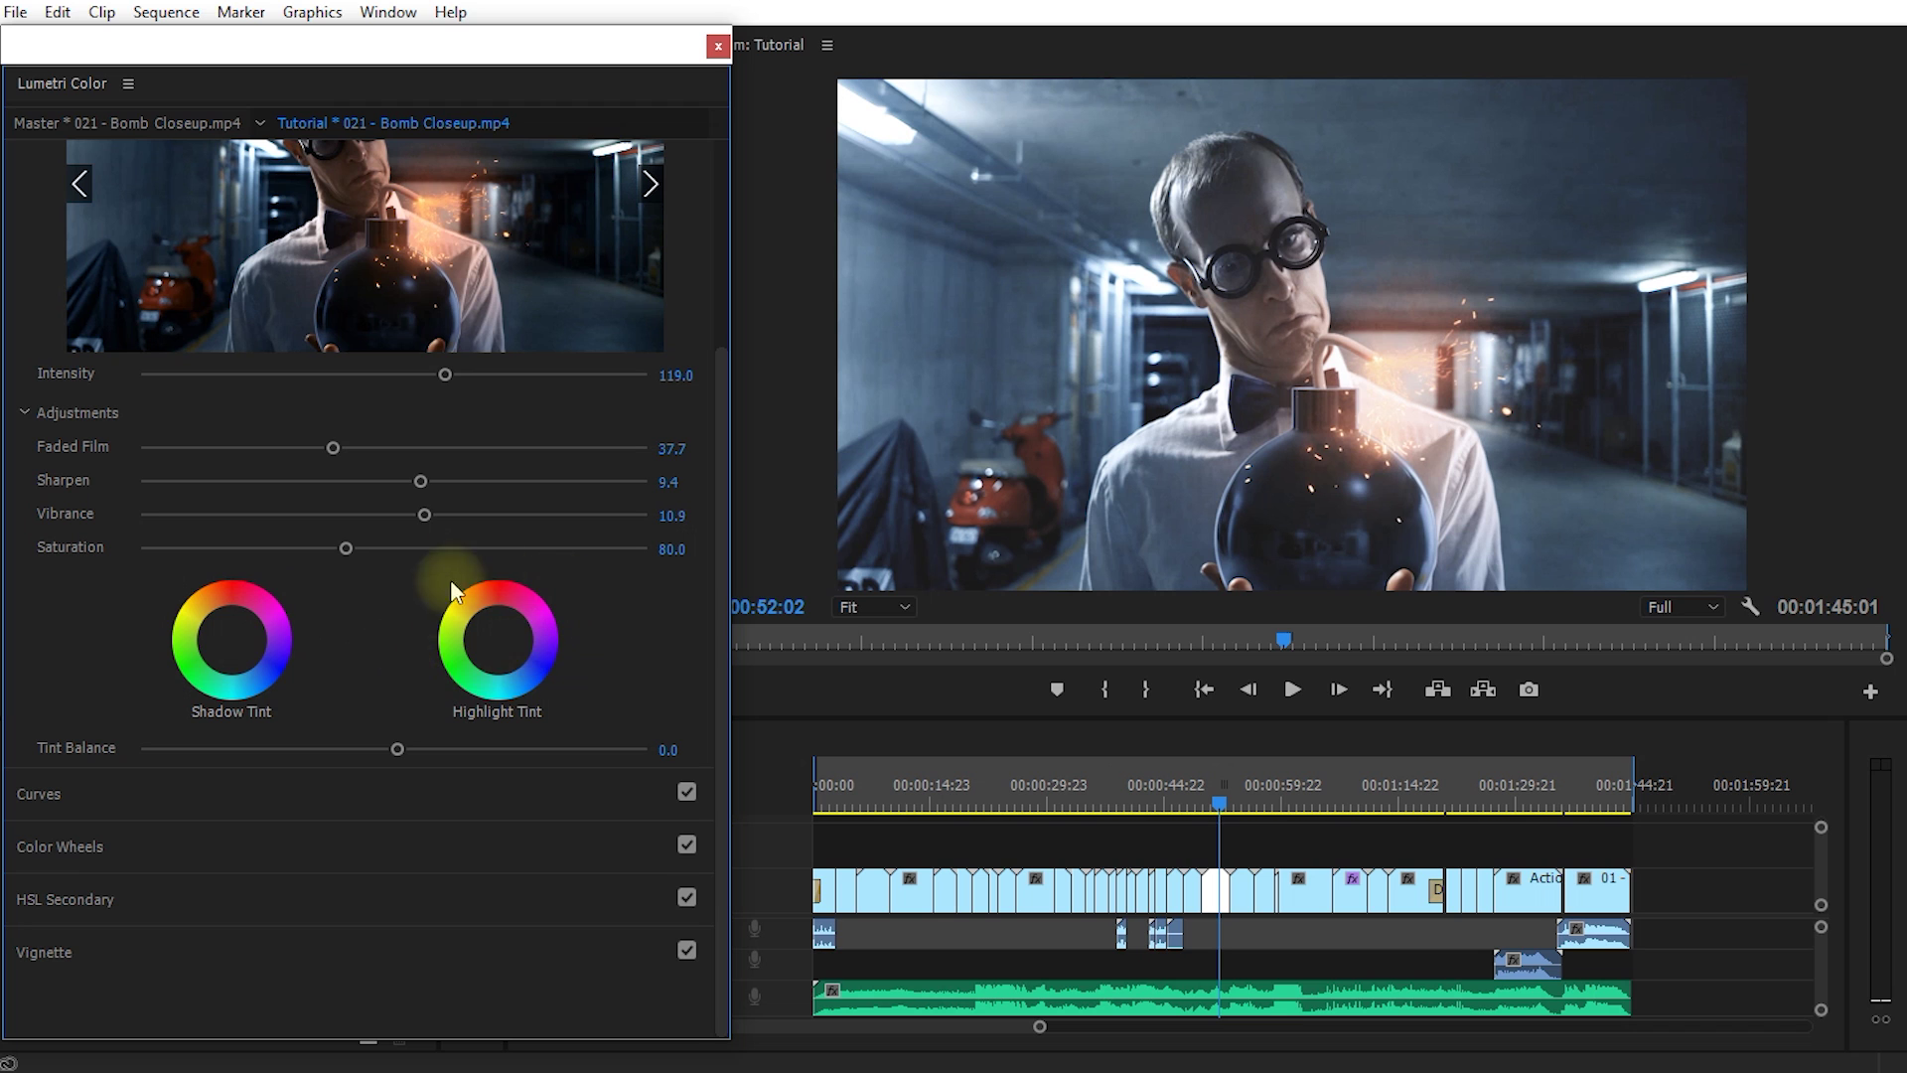
click(235, 633)
drag(232, 639, 232, 618)
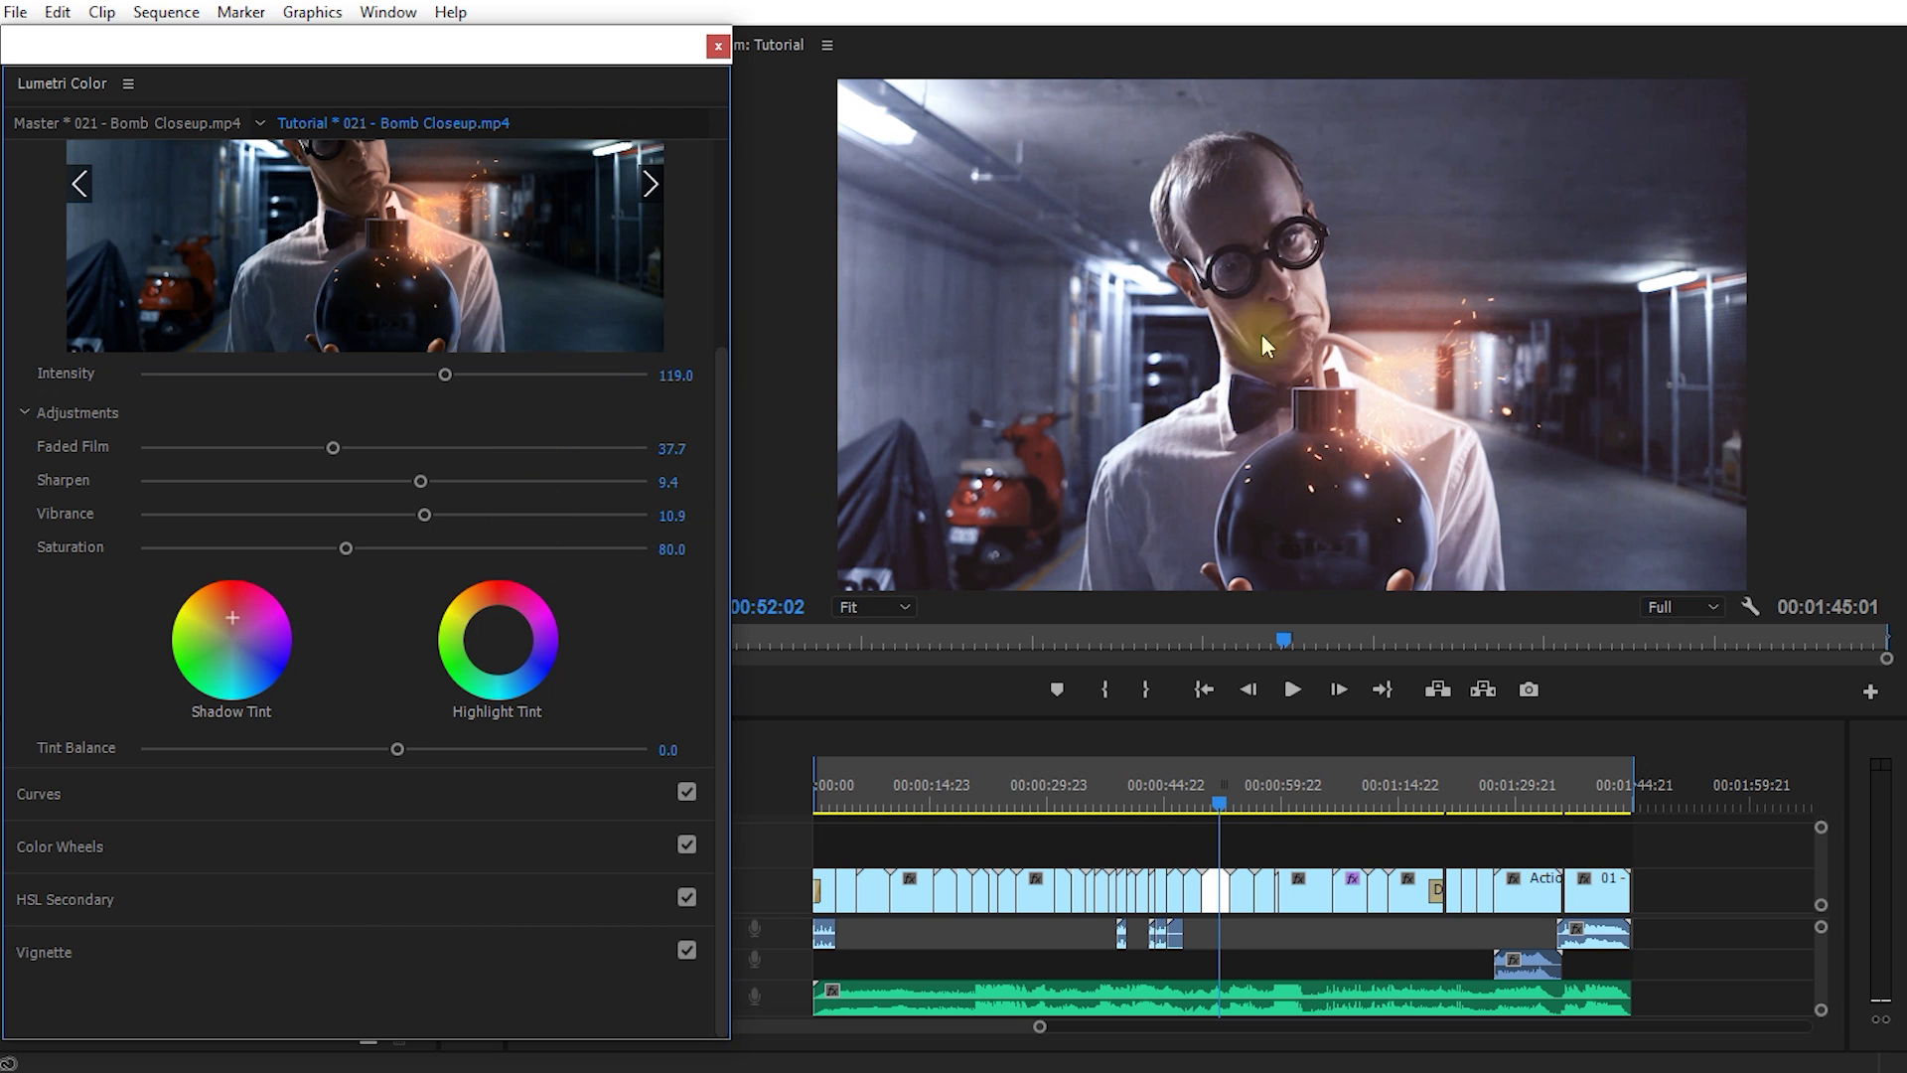
click(495, 640)
drag(495, 640, 482, 646)
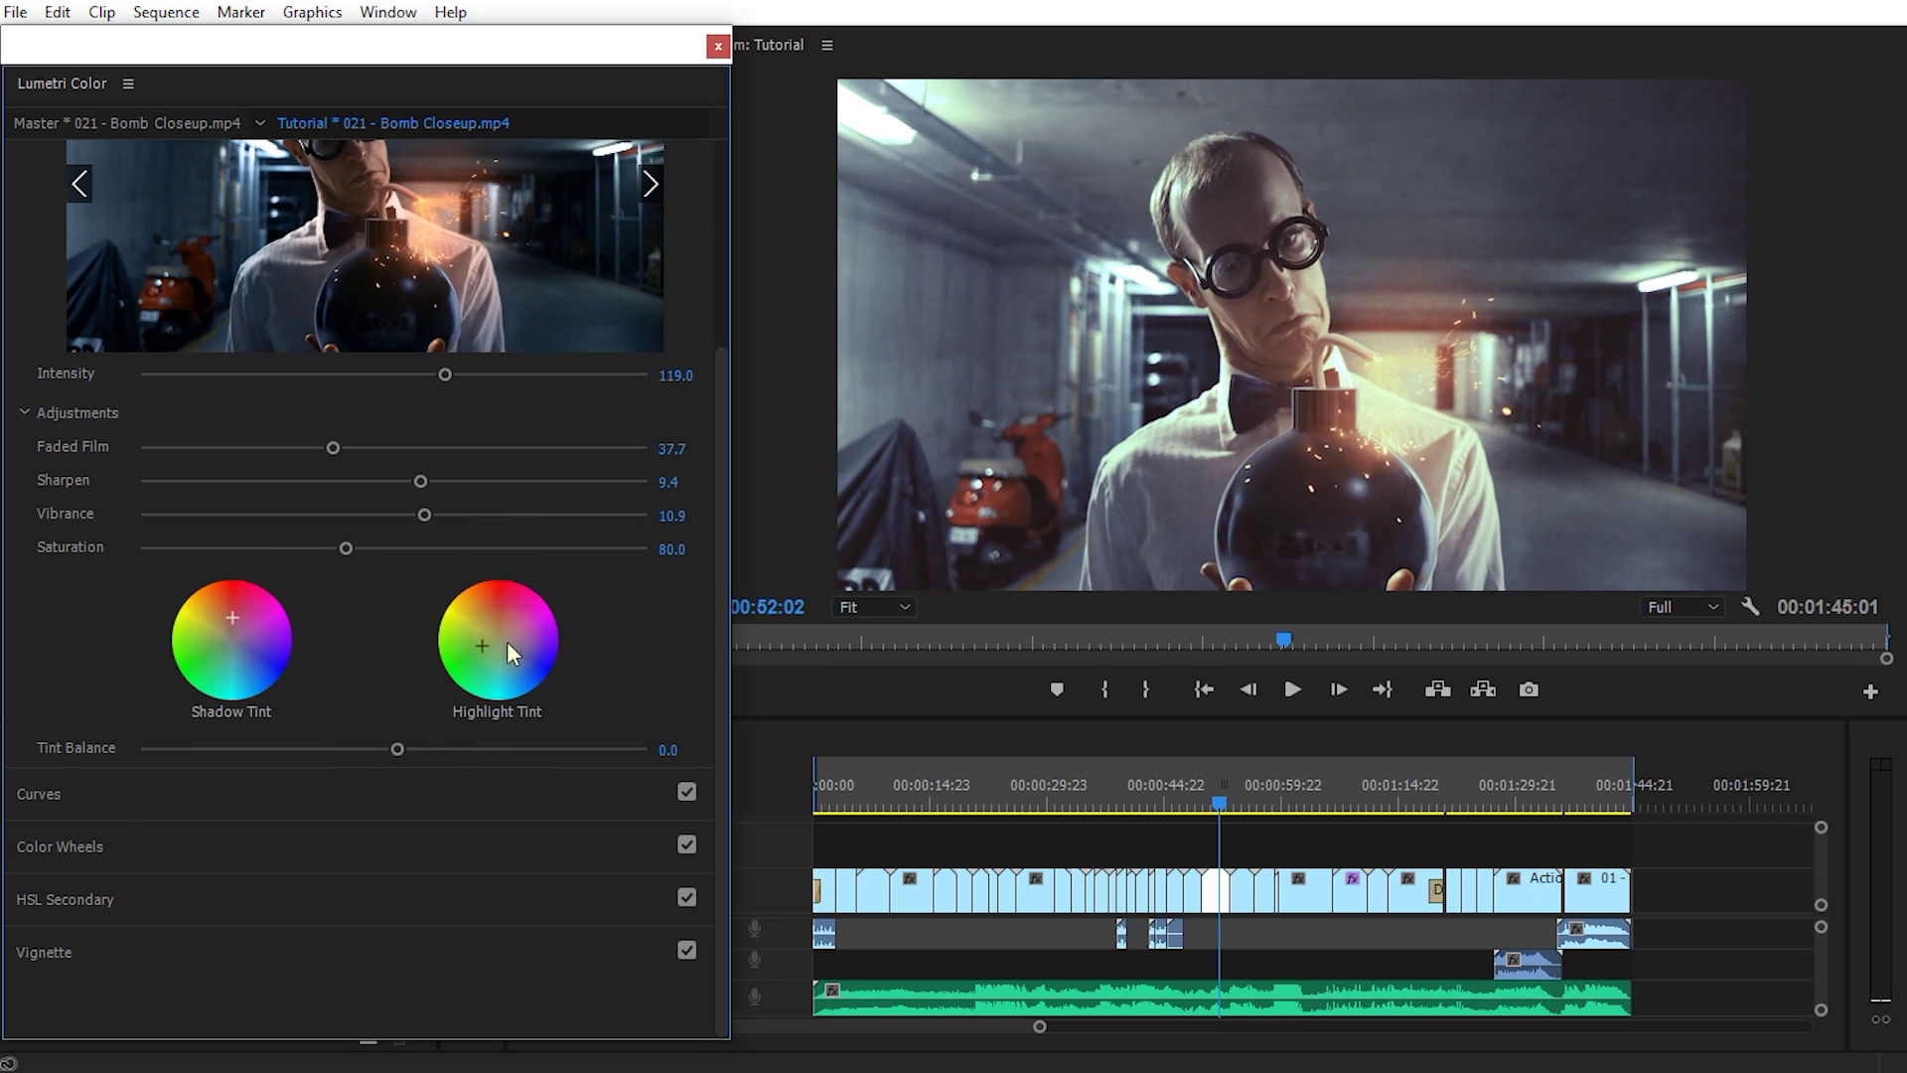
Try shifting the Tint Balance upward, set it to -0.3, and reduce Faded Film to 20.0.
drag(398, 750, 511, 750)
drag(652, 752, 393, 752)
drag(332, 448, 202, 455)
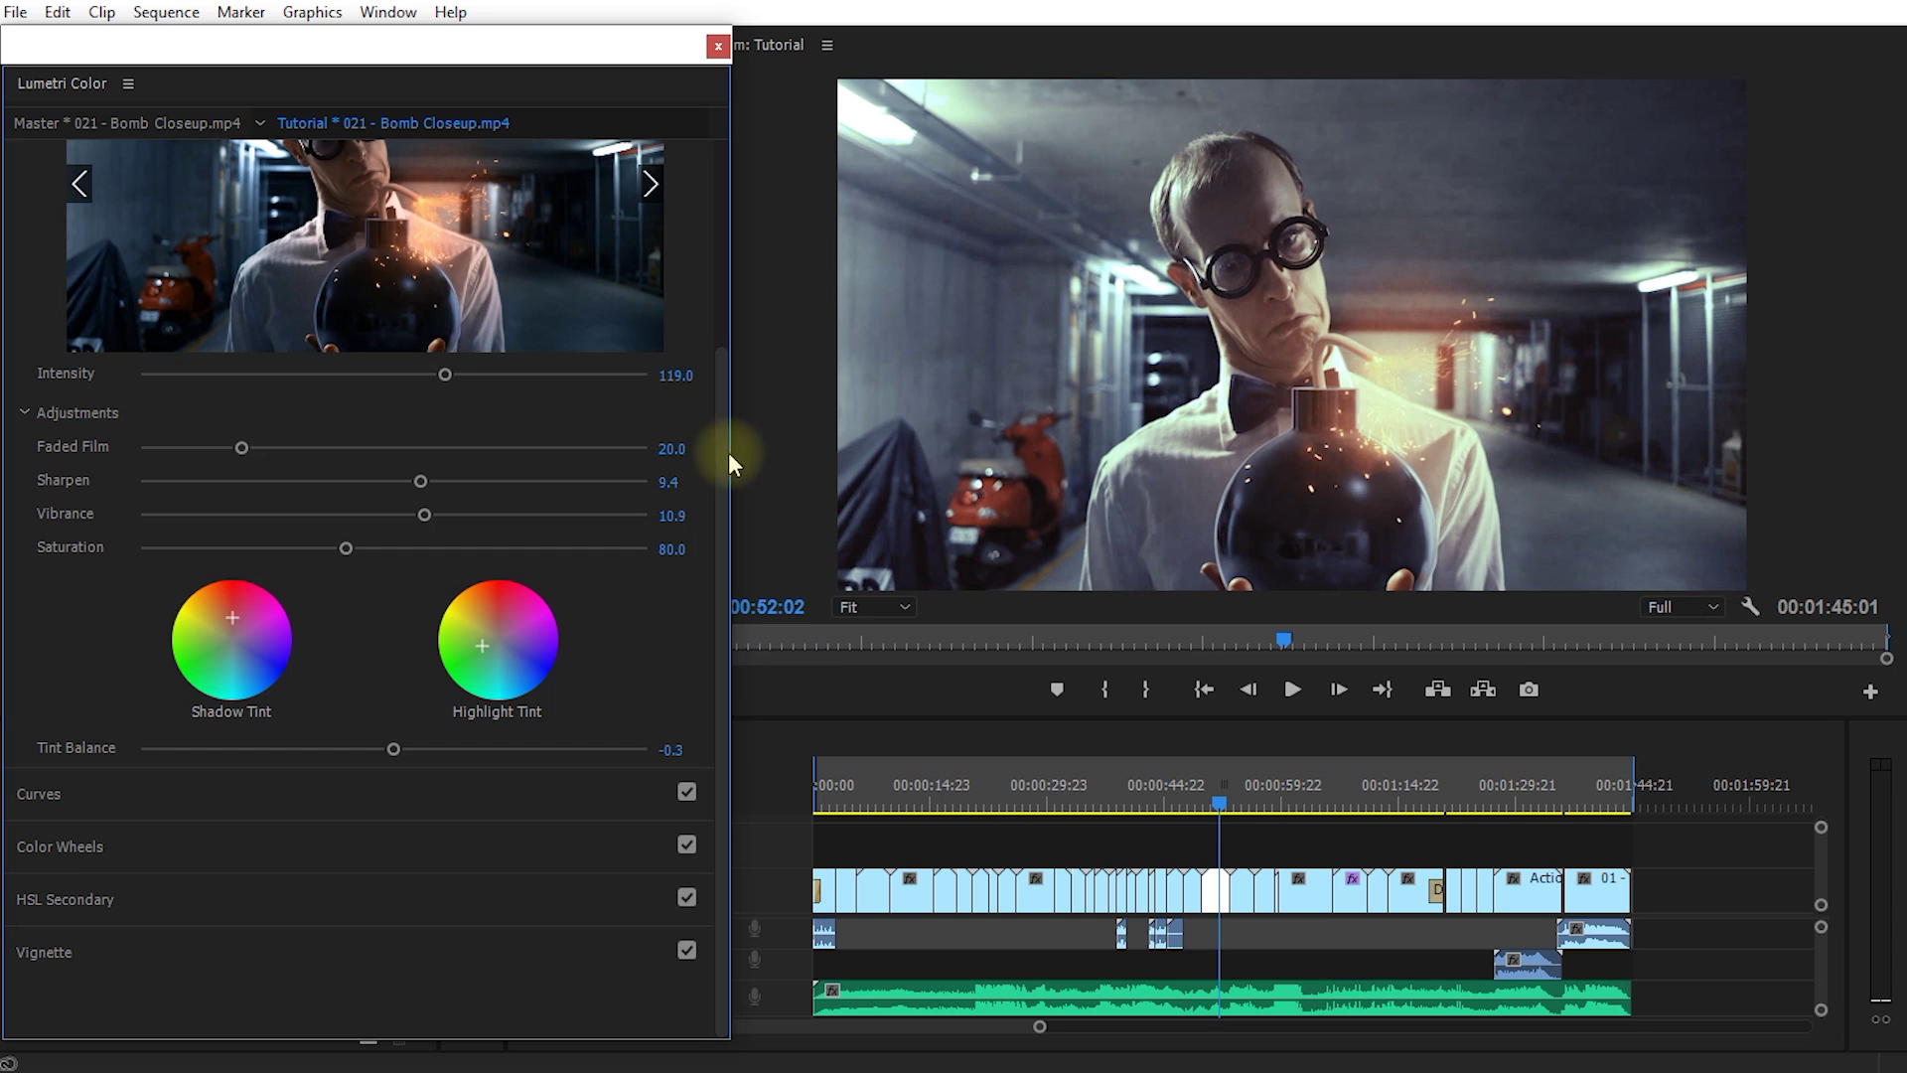
drag(723, 459, 758, 196)
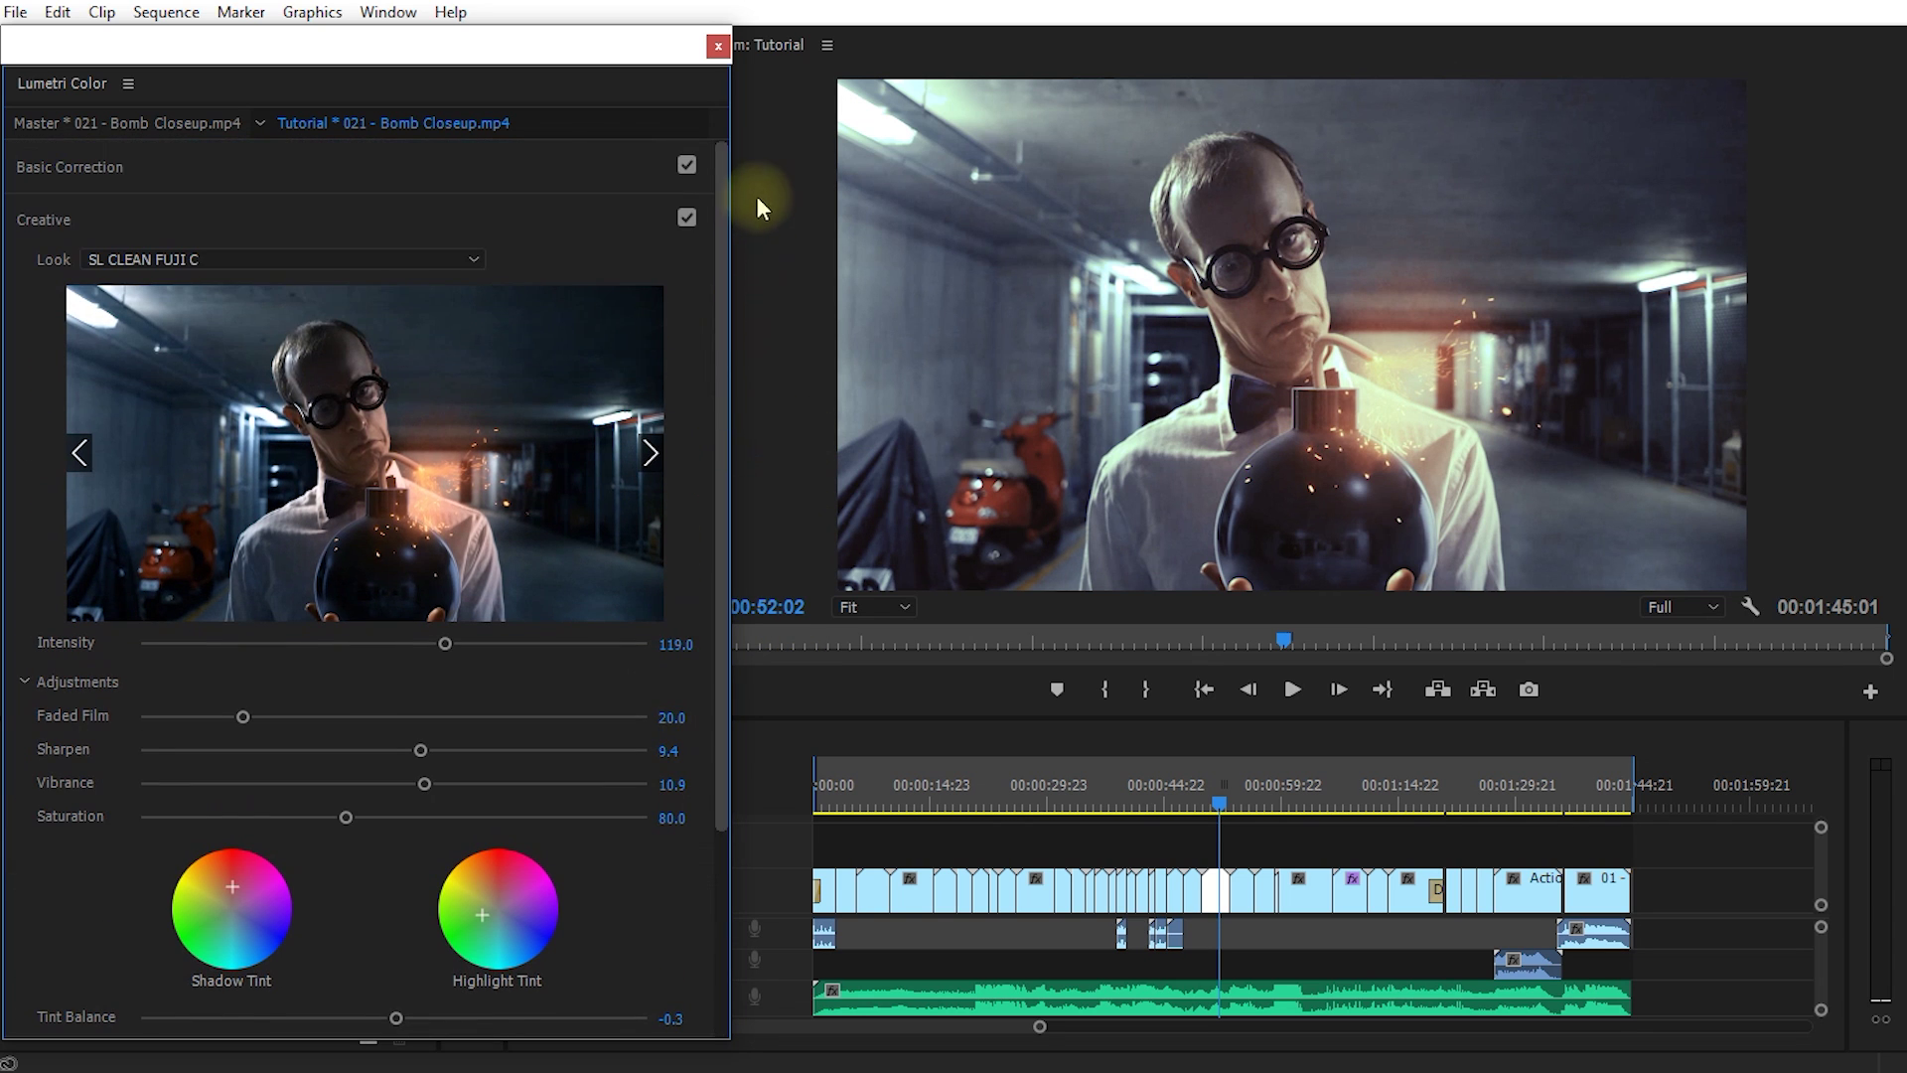
Look through the red, green and blue channels of the RGB Curves and return to the white master curve.
click(46, 217)
click(67, 272)
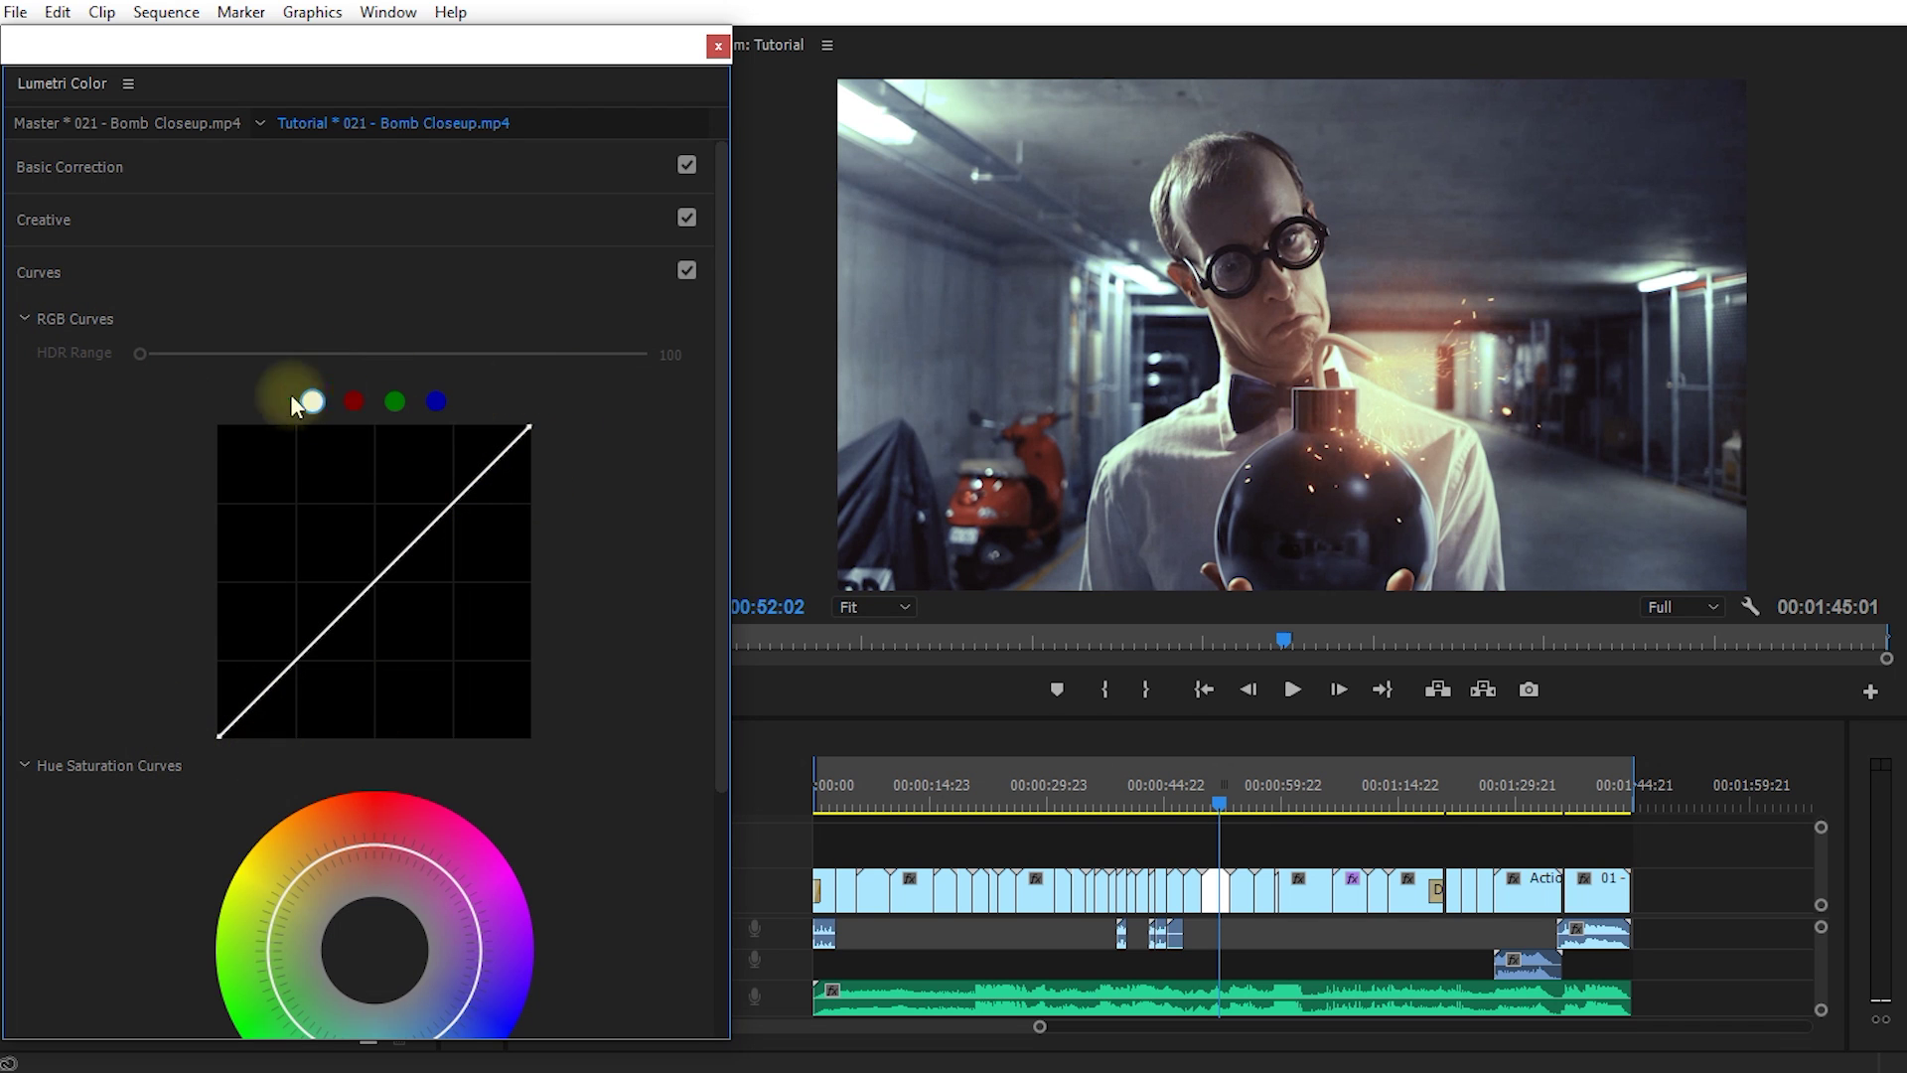
click(354, 402)
click(395, 402)
click(437, 400)
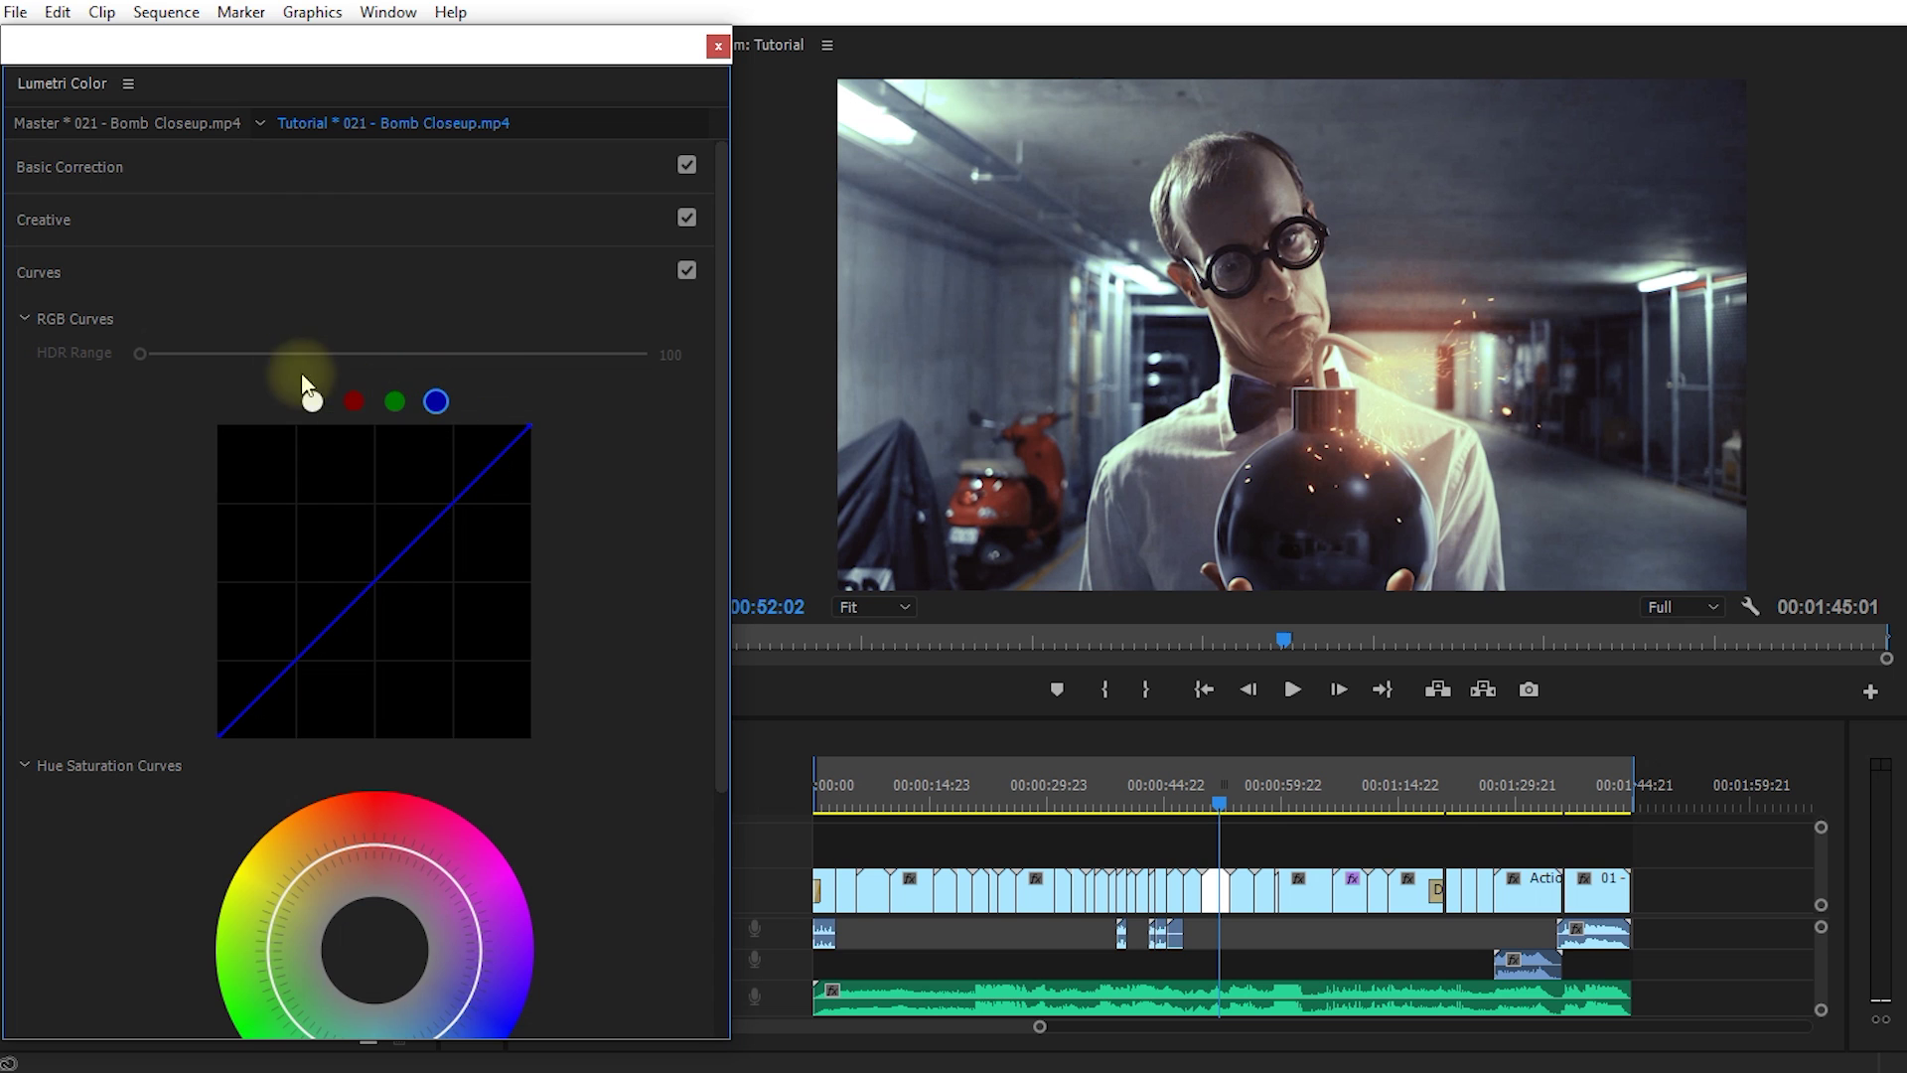
click(315, 402)
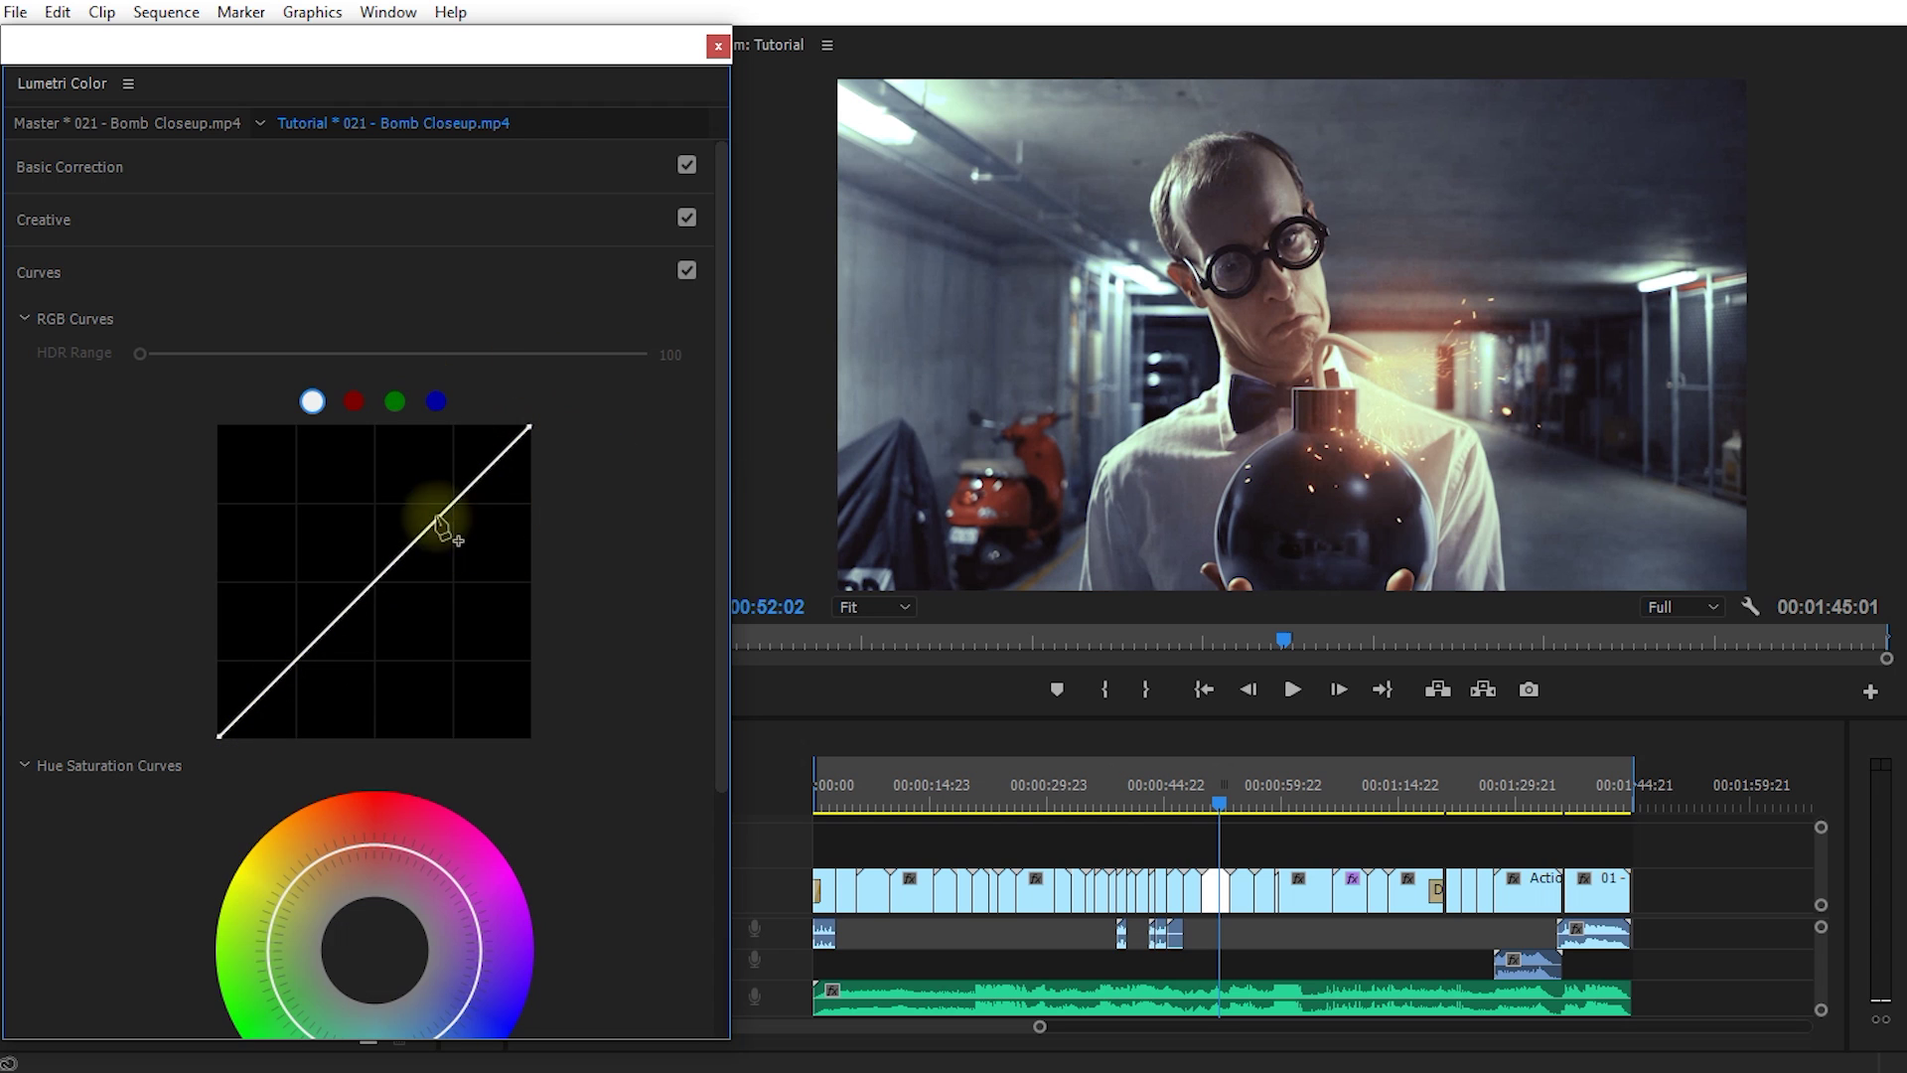
Shape the white master curve into a gentle S, slightly raising the highlights and slightly lowering the shadows.
drag(469, 484, 469, 469)
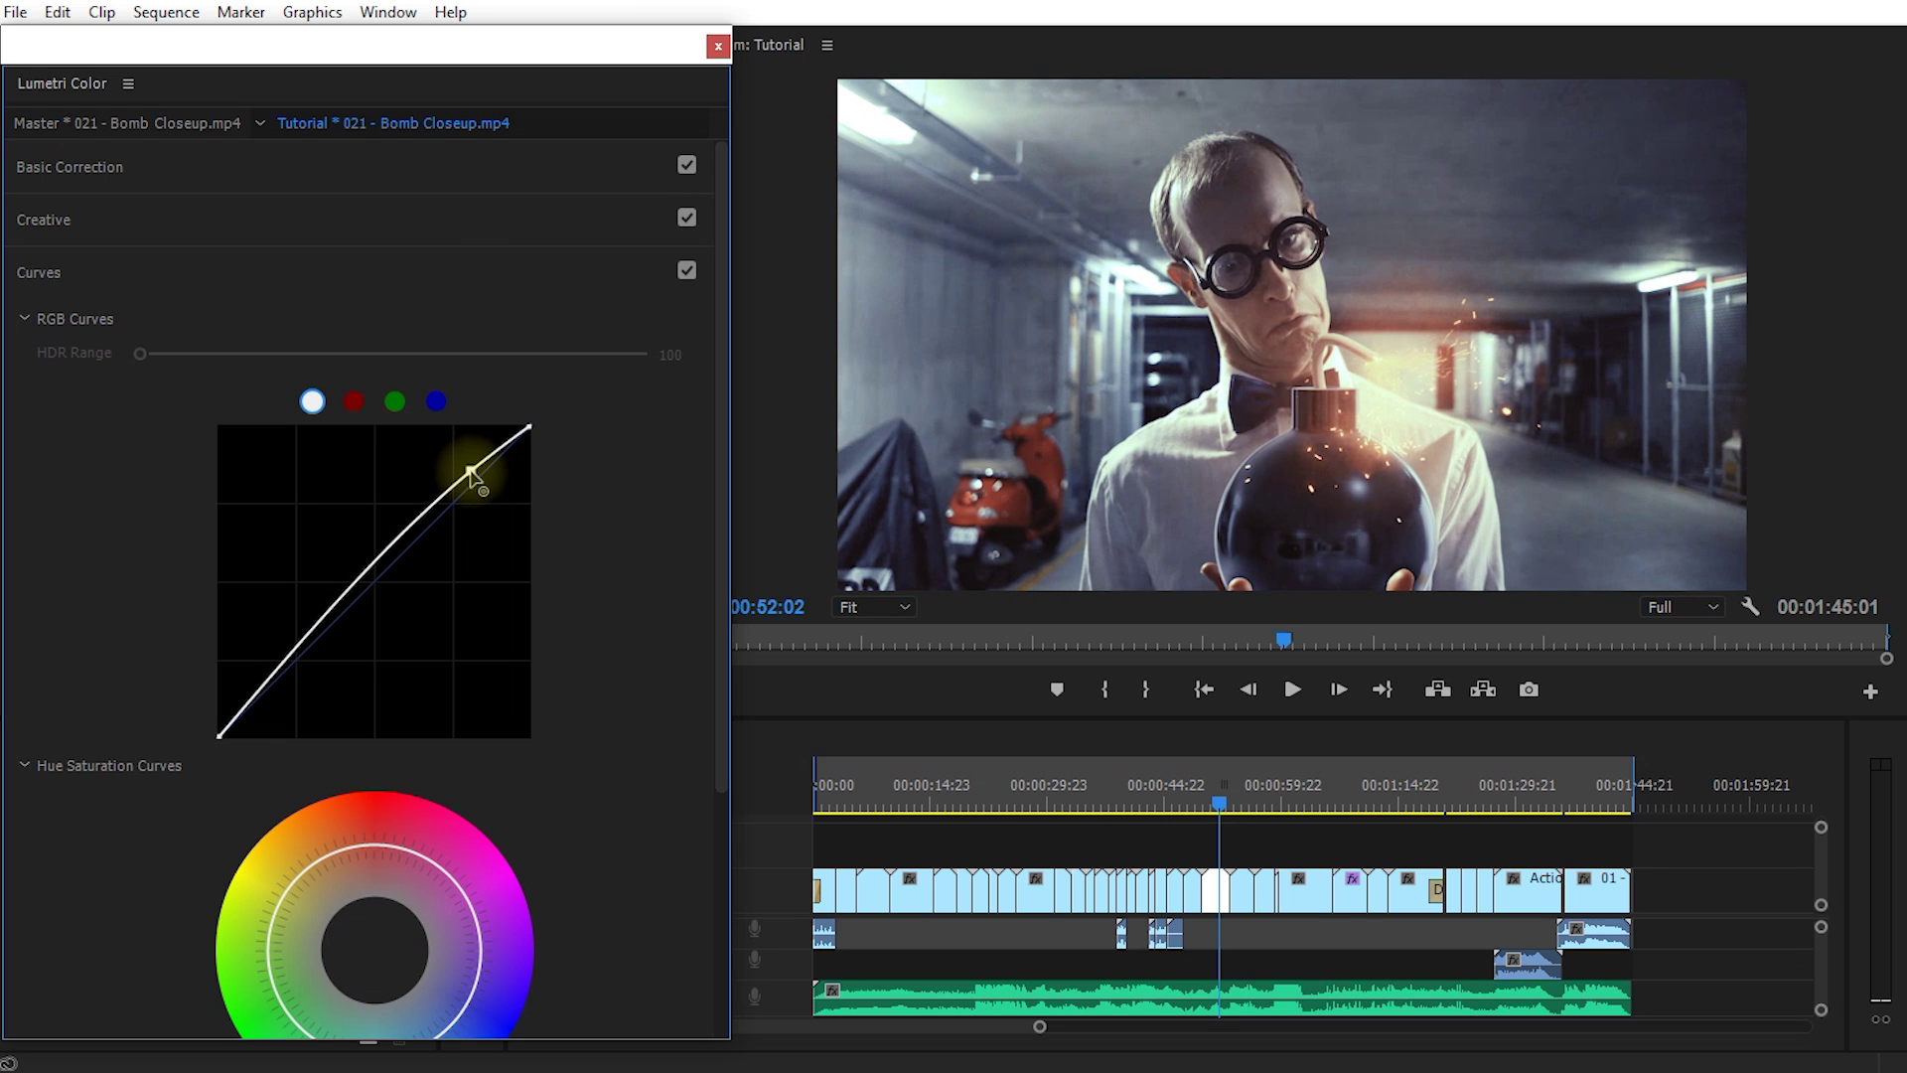
drag(368, 586, 298, 681)
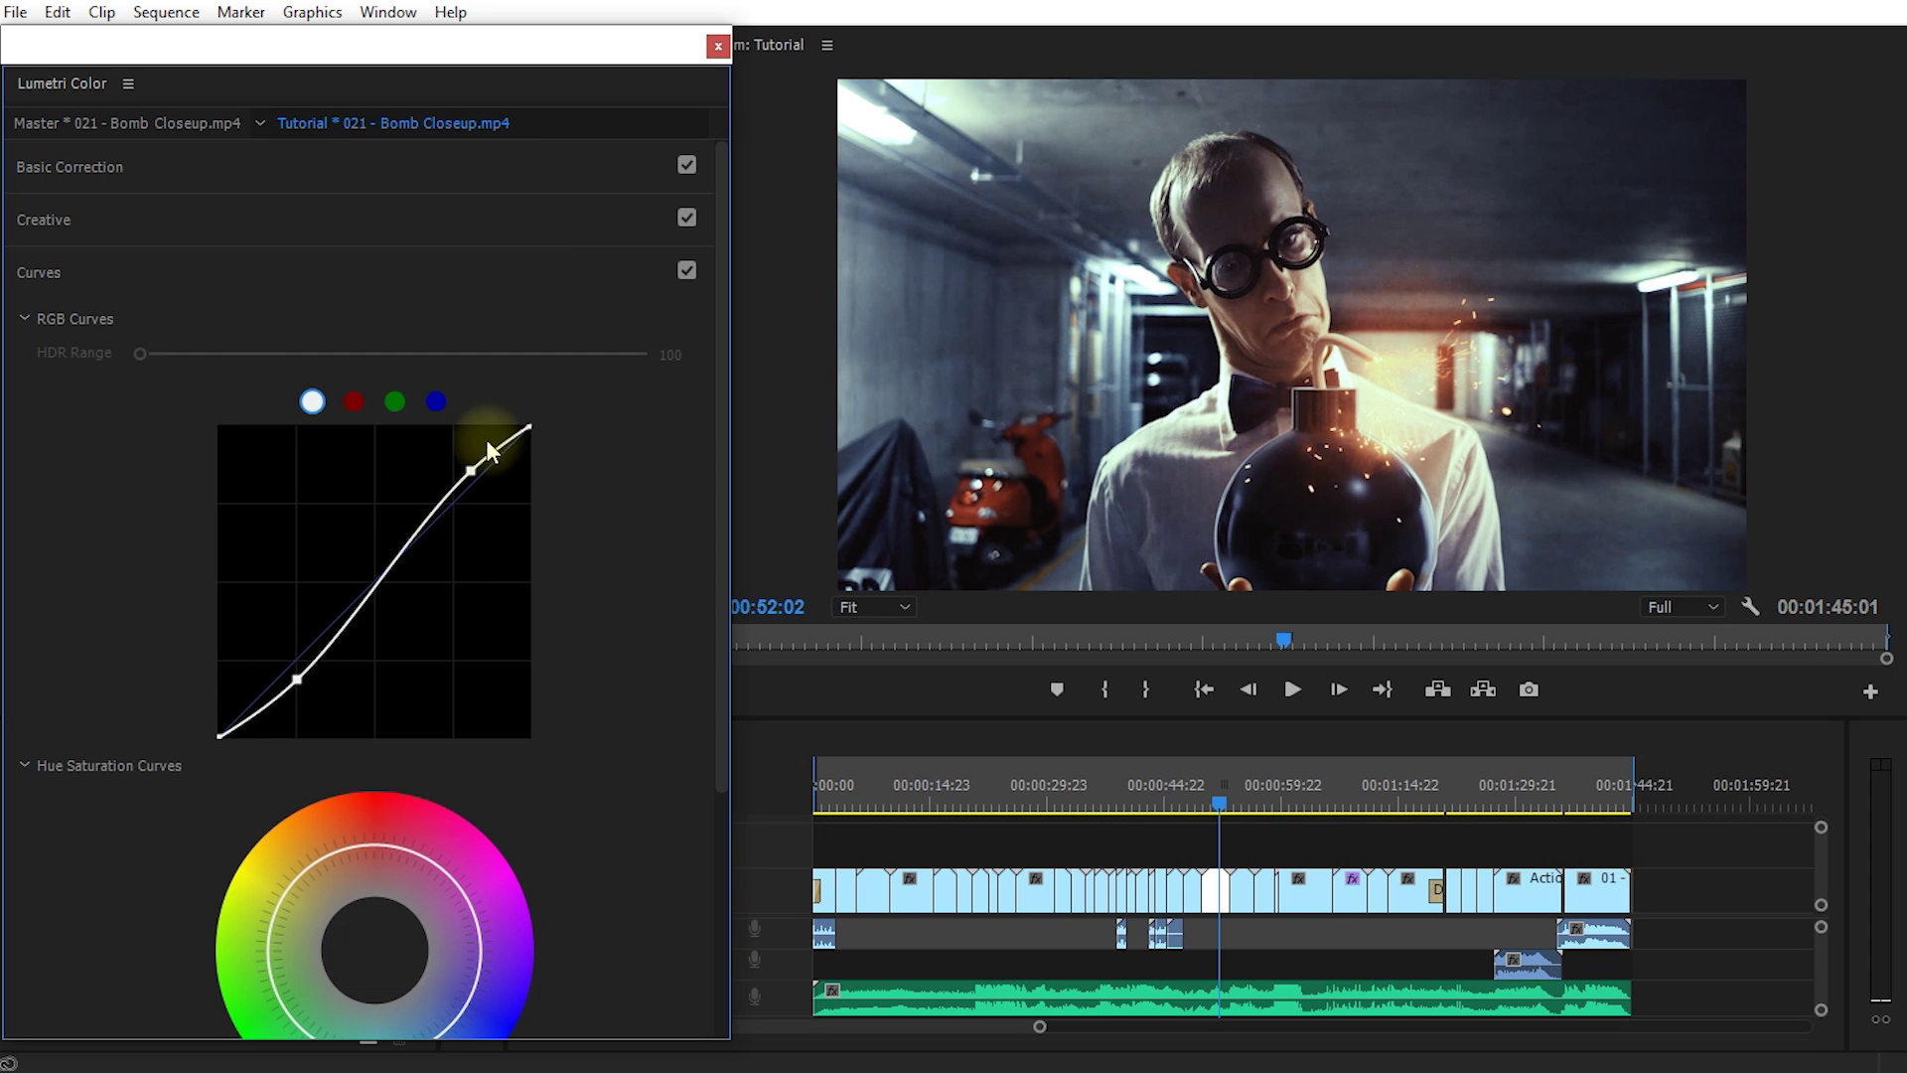
drag(299, 679, 304, 684)
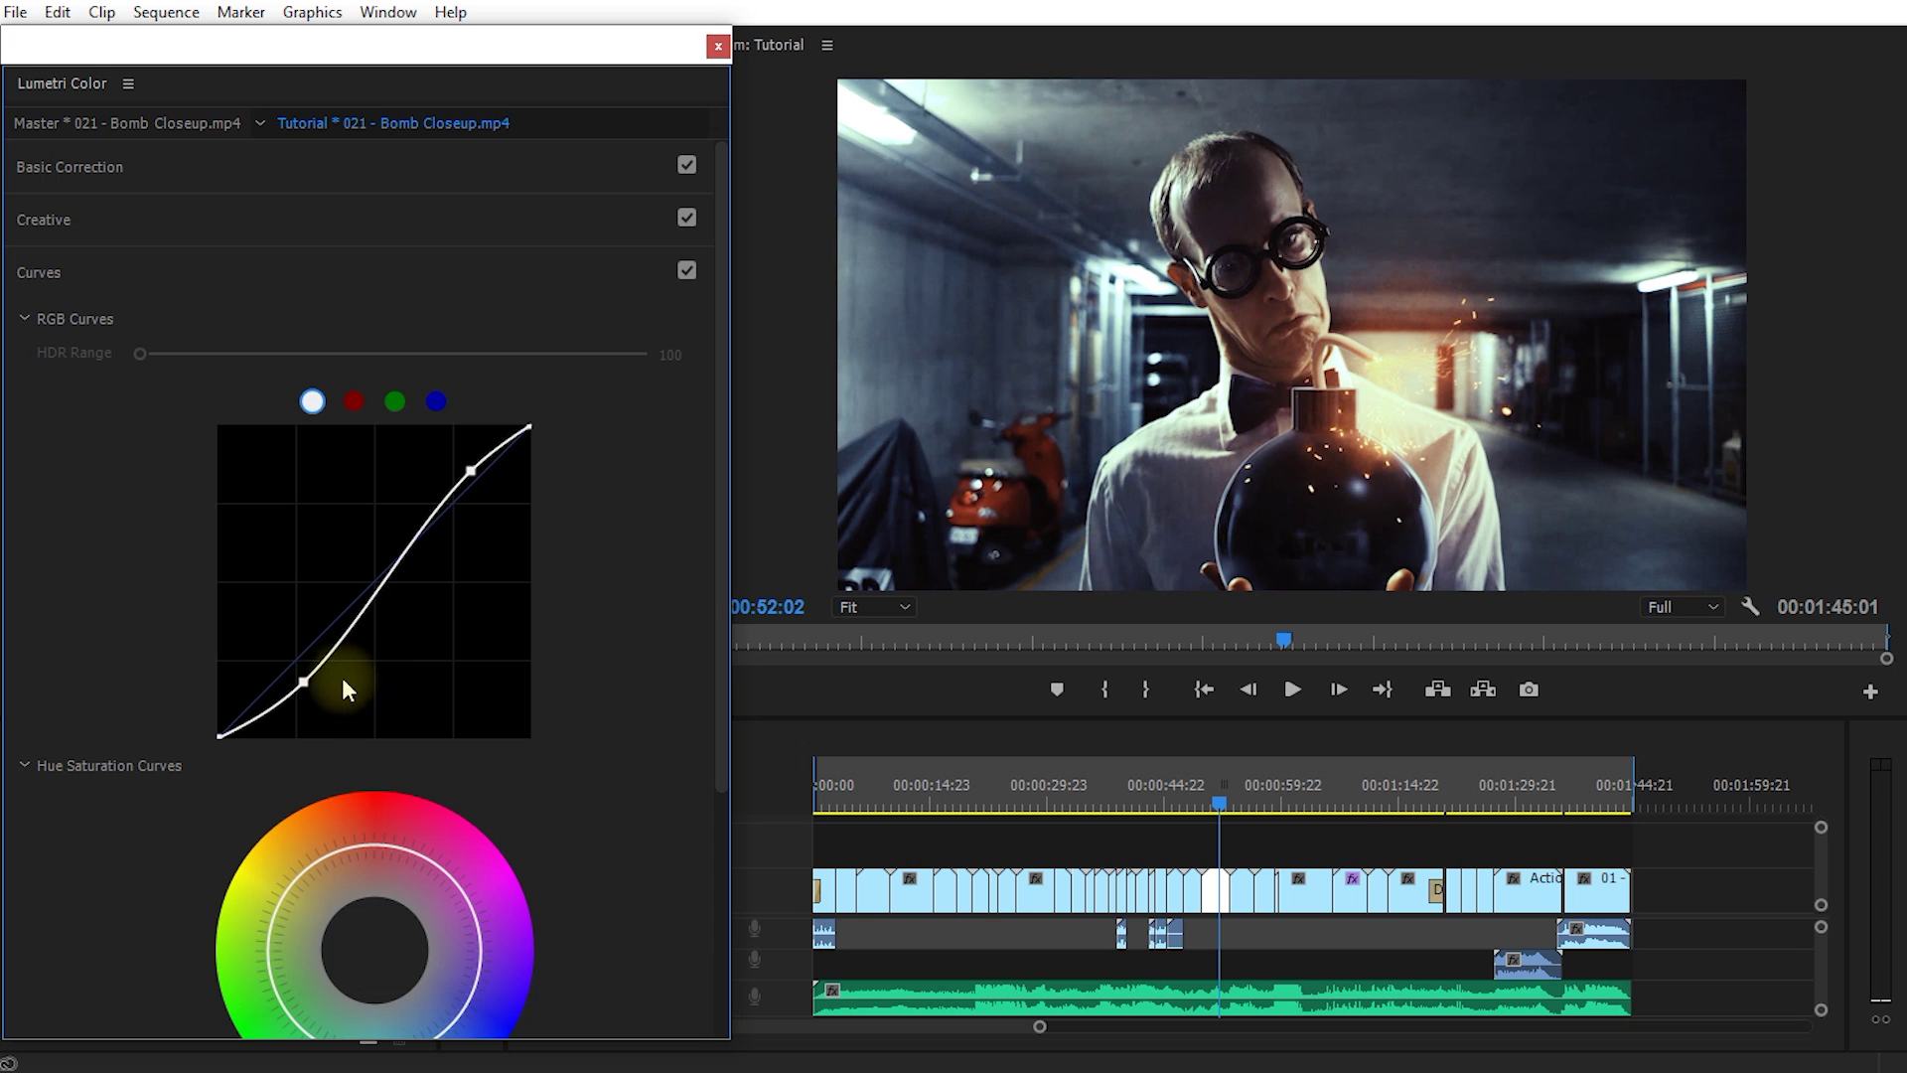
ctrl+click(303, 683)
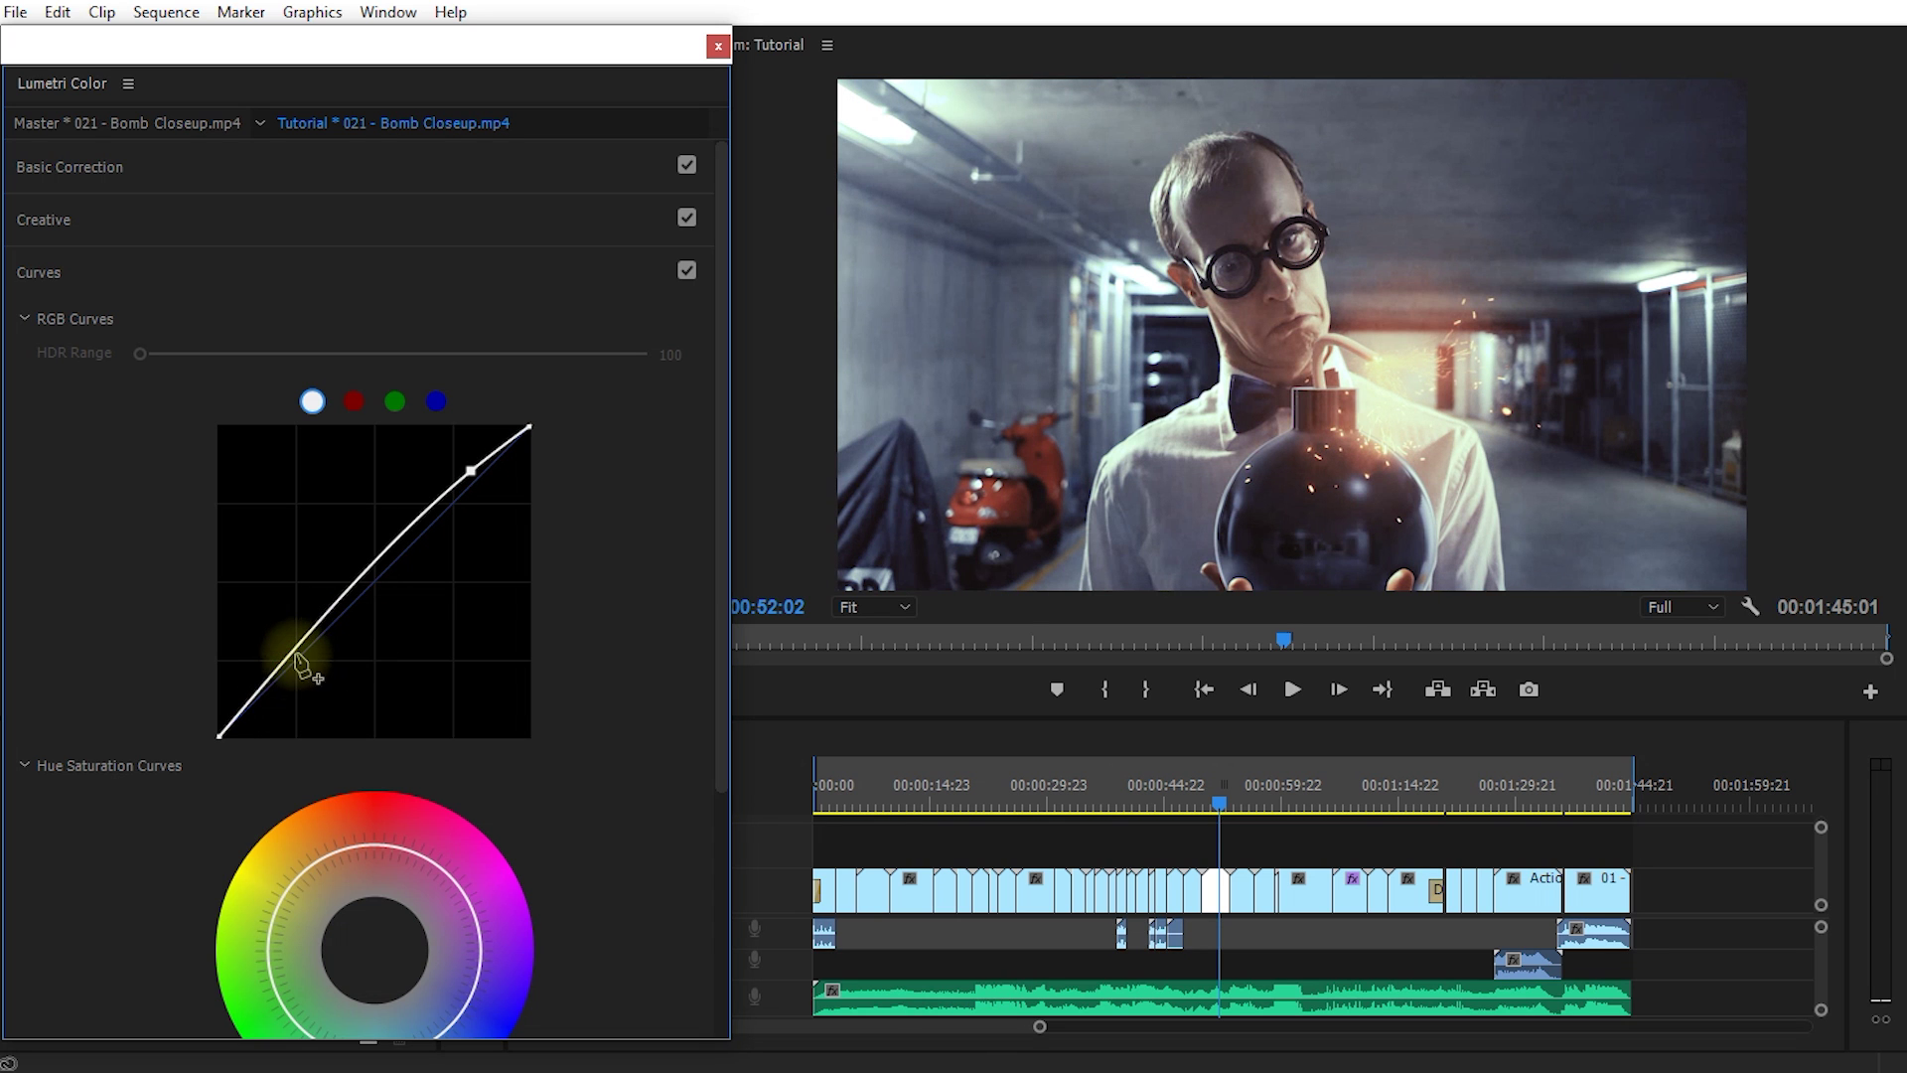
drag(291, 658, 295, 666)
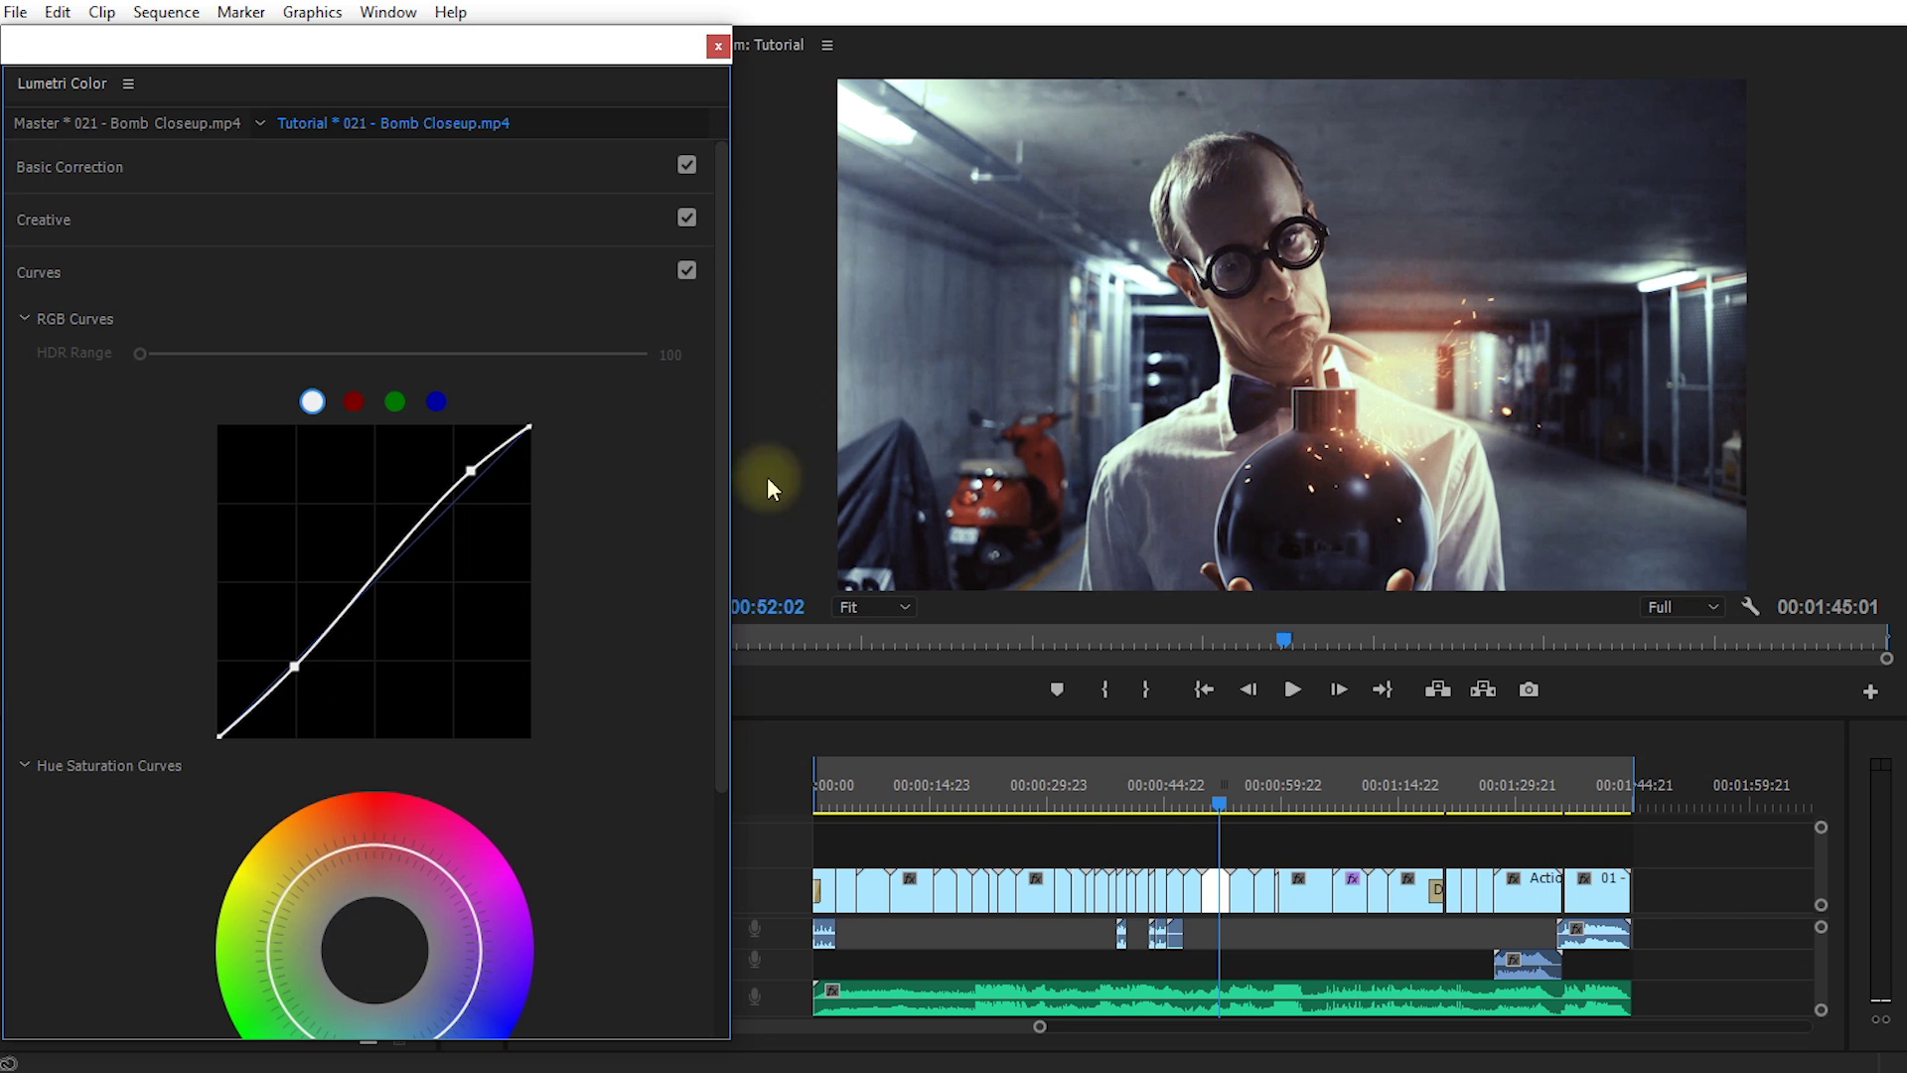
Slightly reduce the magenta saturation with a point on the Hue Saturation curve and close the Curves section.
scroll(63, 759, down, 3)
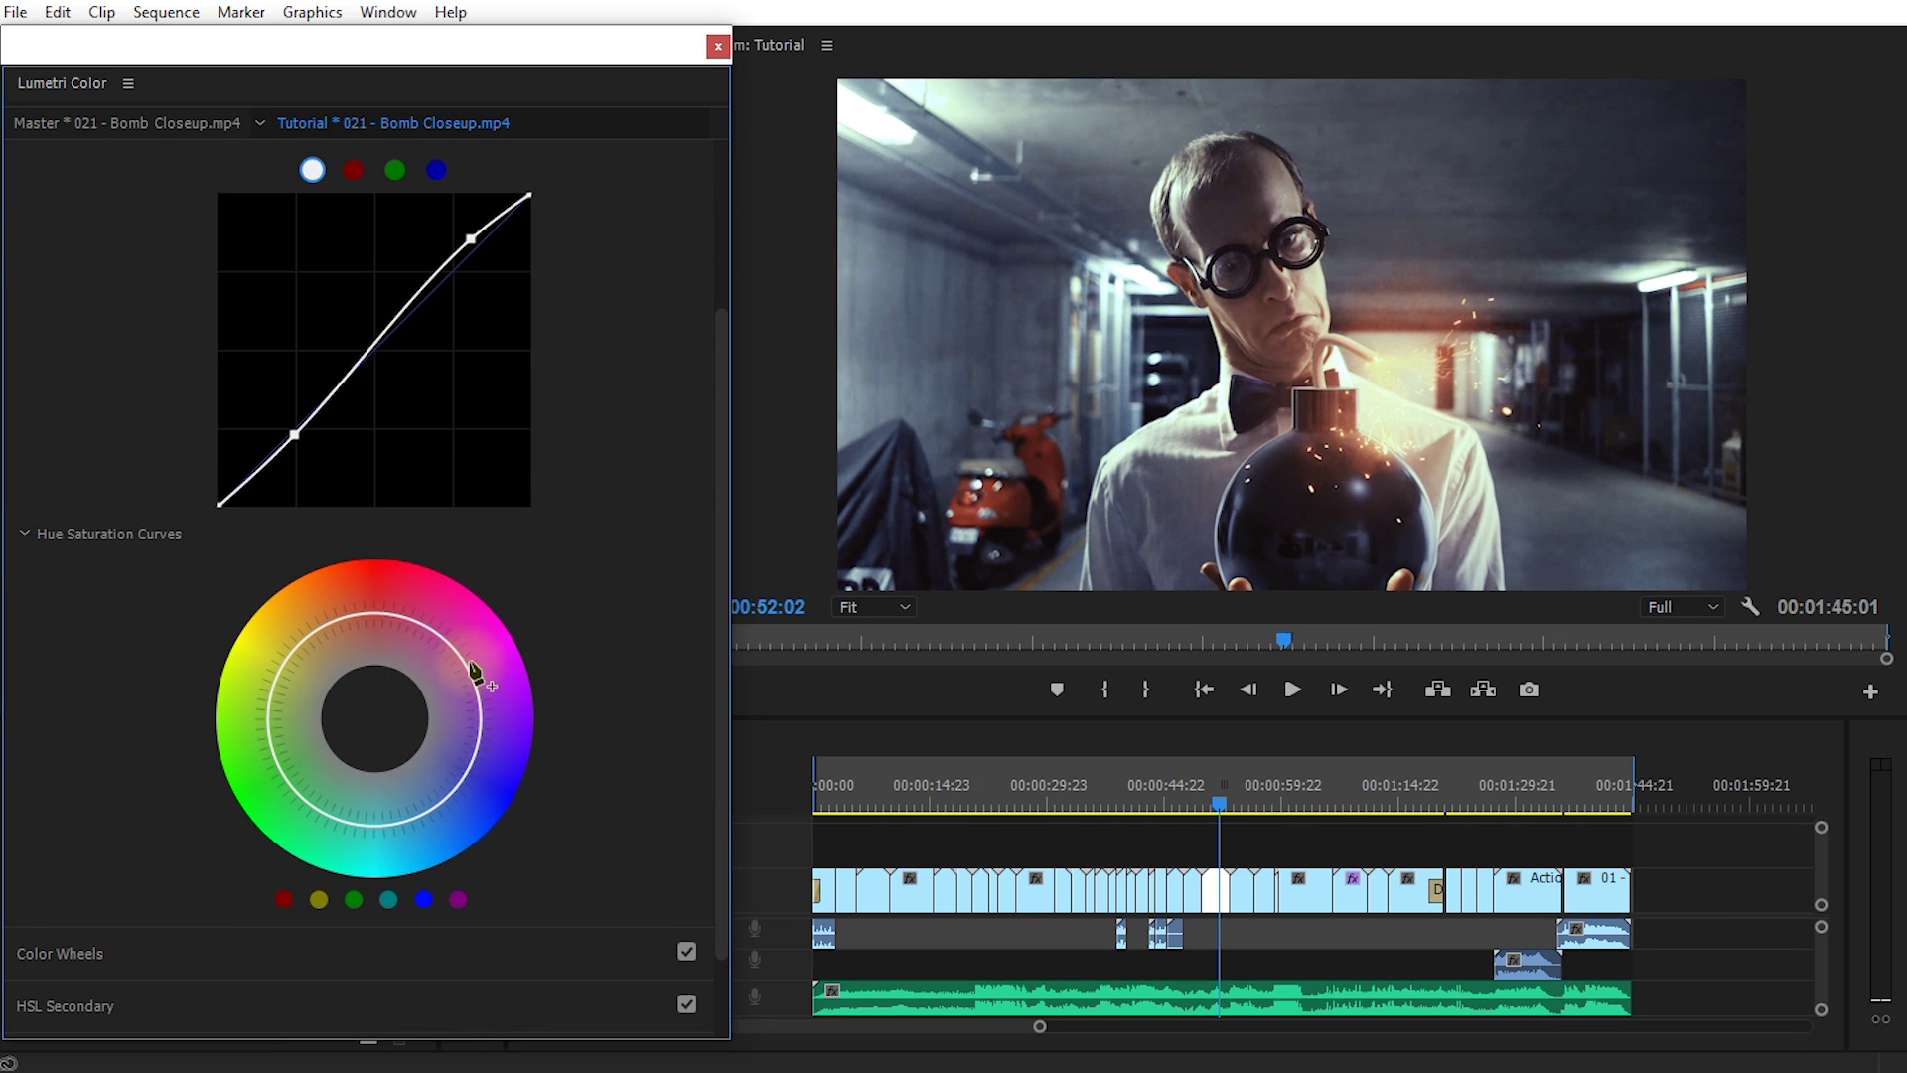
mouse_move(463, 675)
mouse_down()
mouse_move(425, 693)
mouse_move(493, 670)
mouse_move(430, 609)
mouse_move(239, 725)
mouse_move(292, 647)
mouse_move(533, 765)
mouse_move(532, 664)
mouse_move(438, 673)
mouse_move(469, 672)
mouse_up()
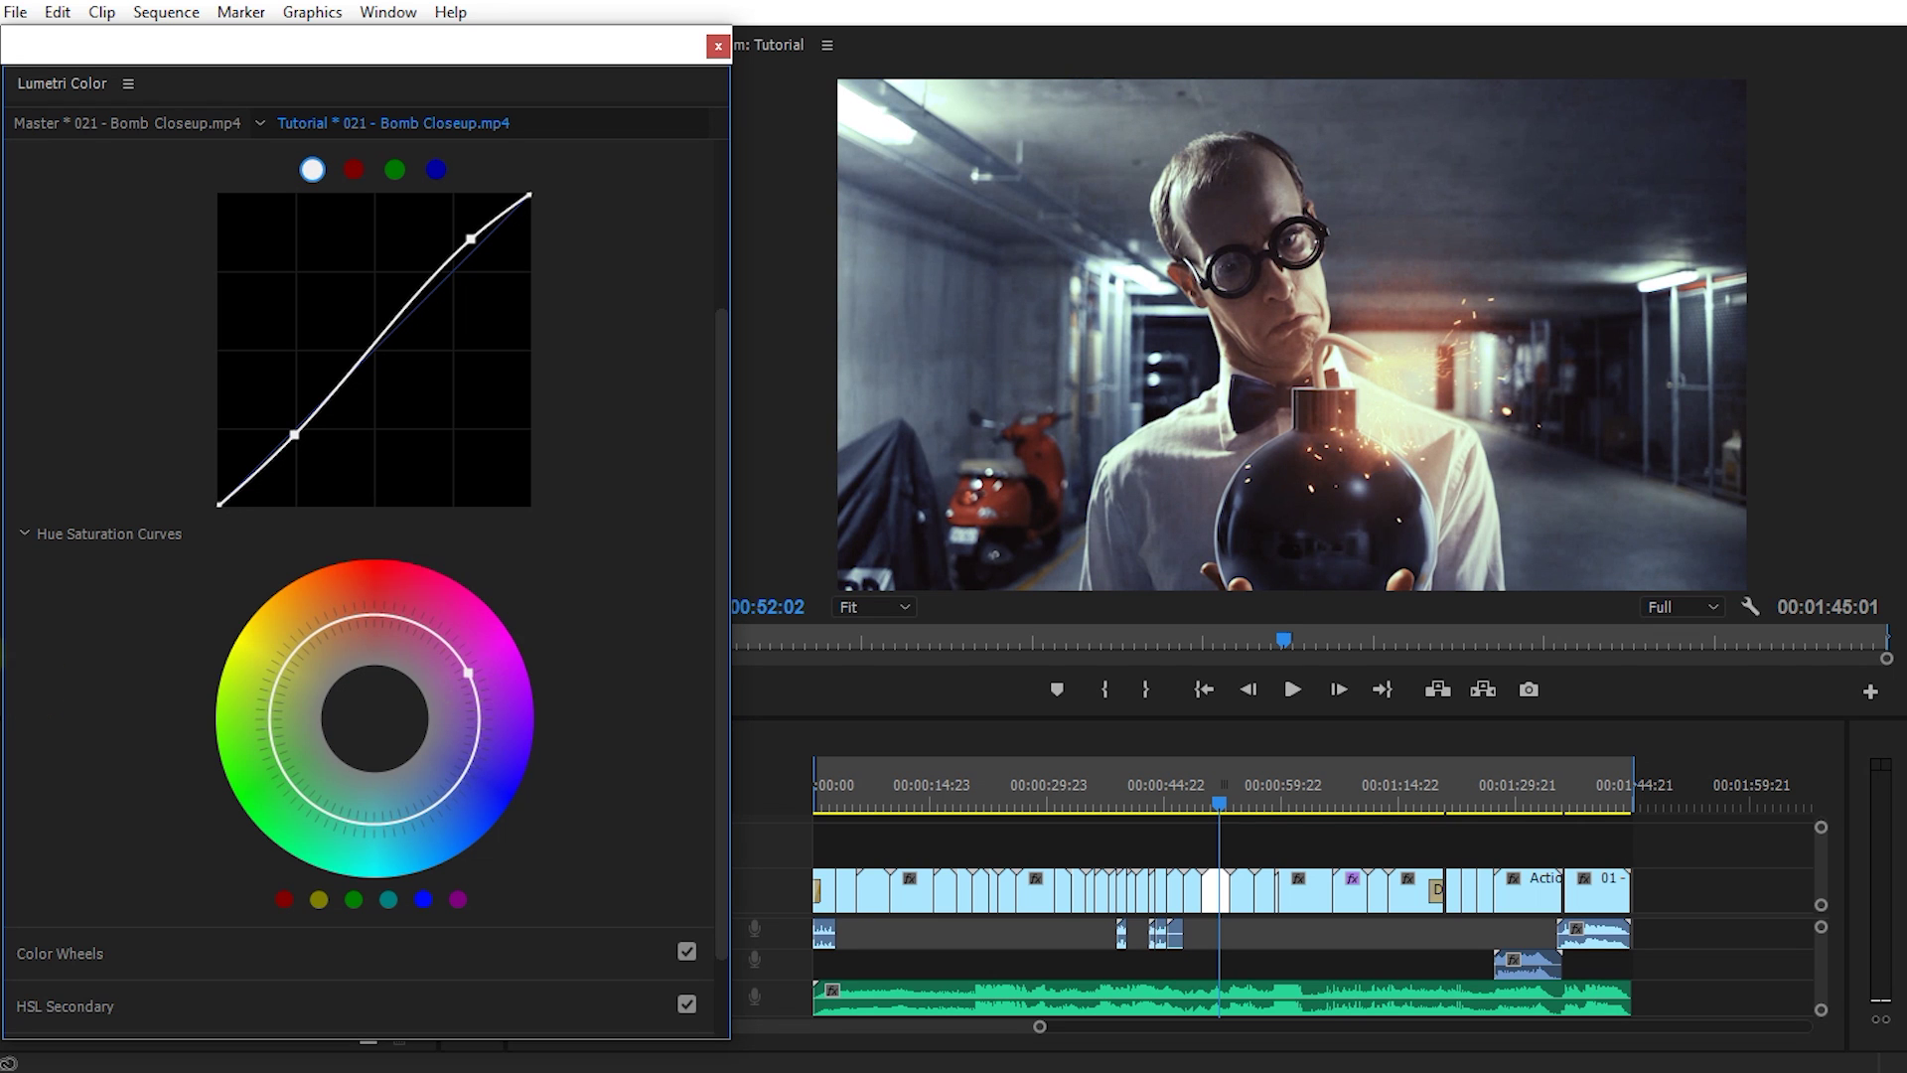
click(28, 537)
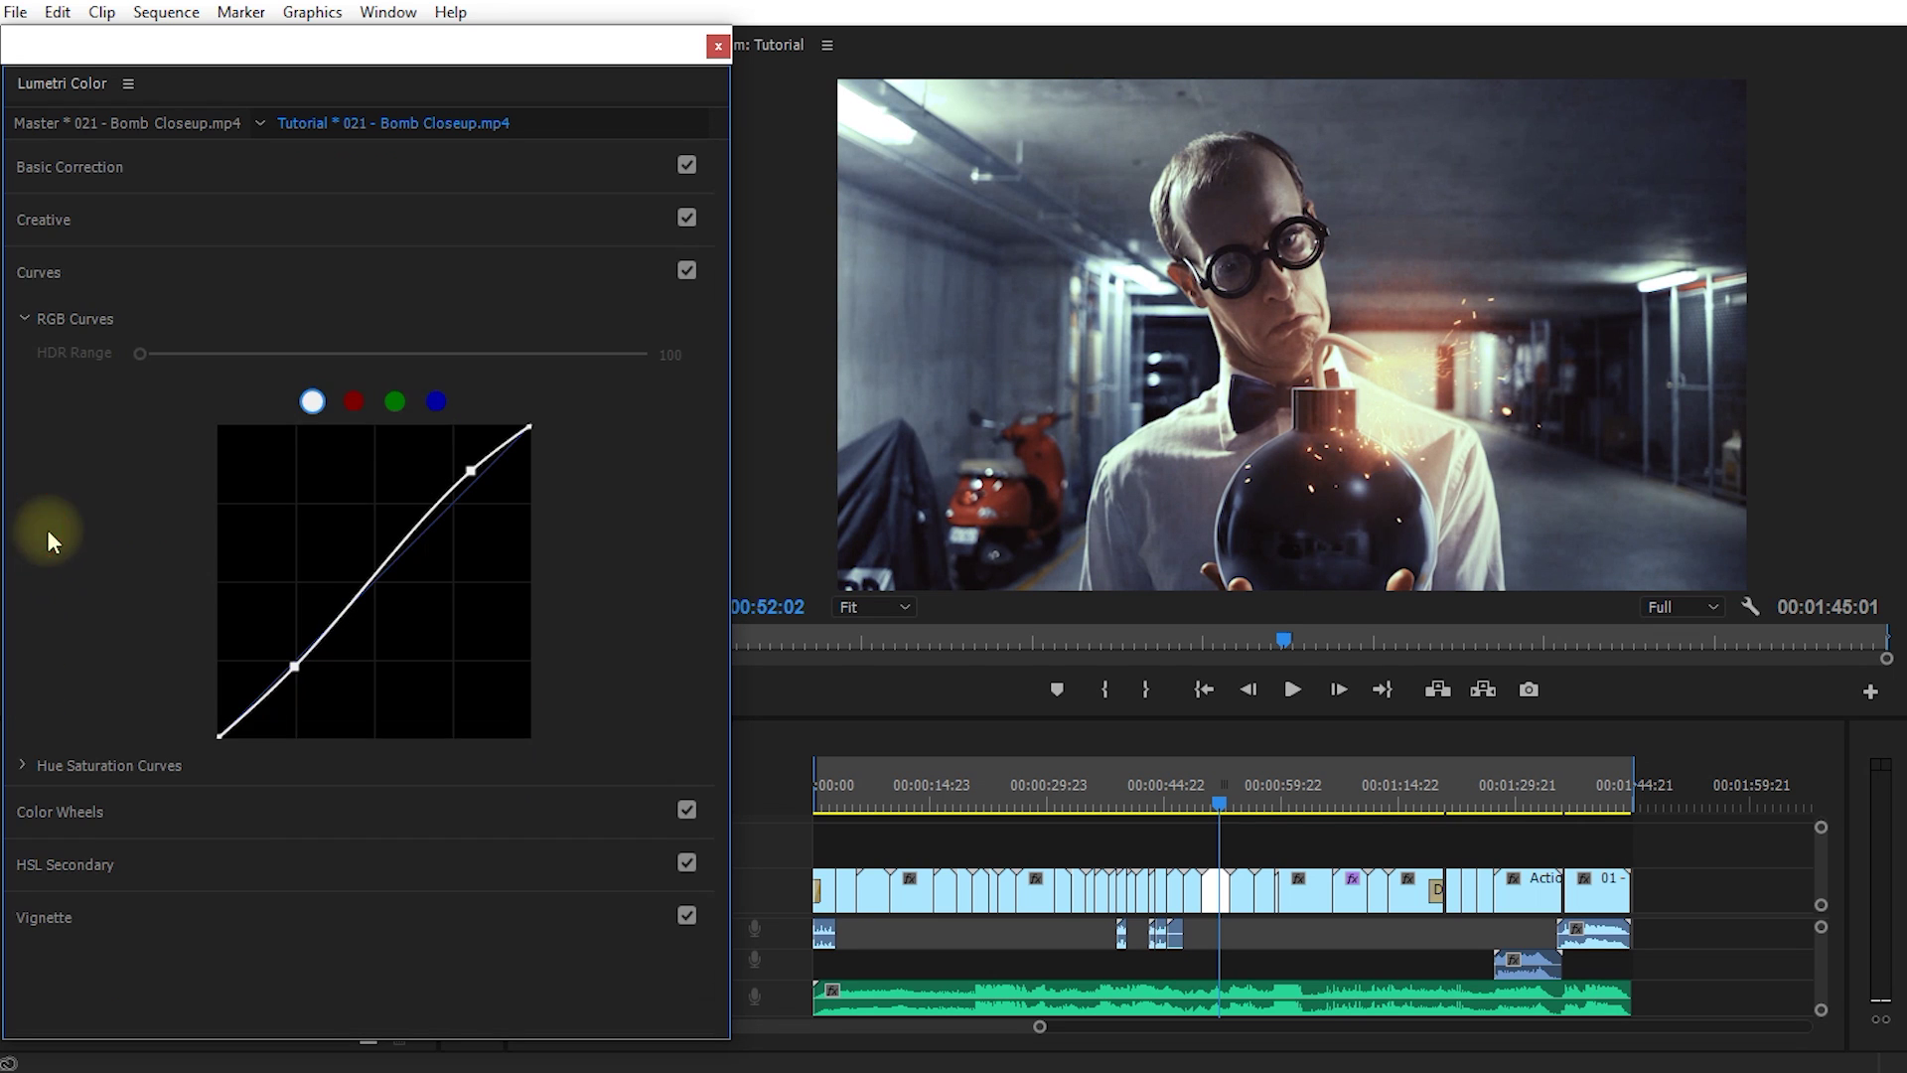
click(67, 272)
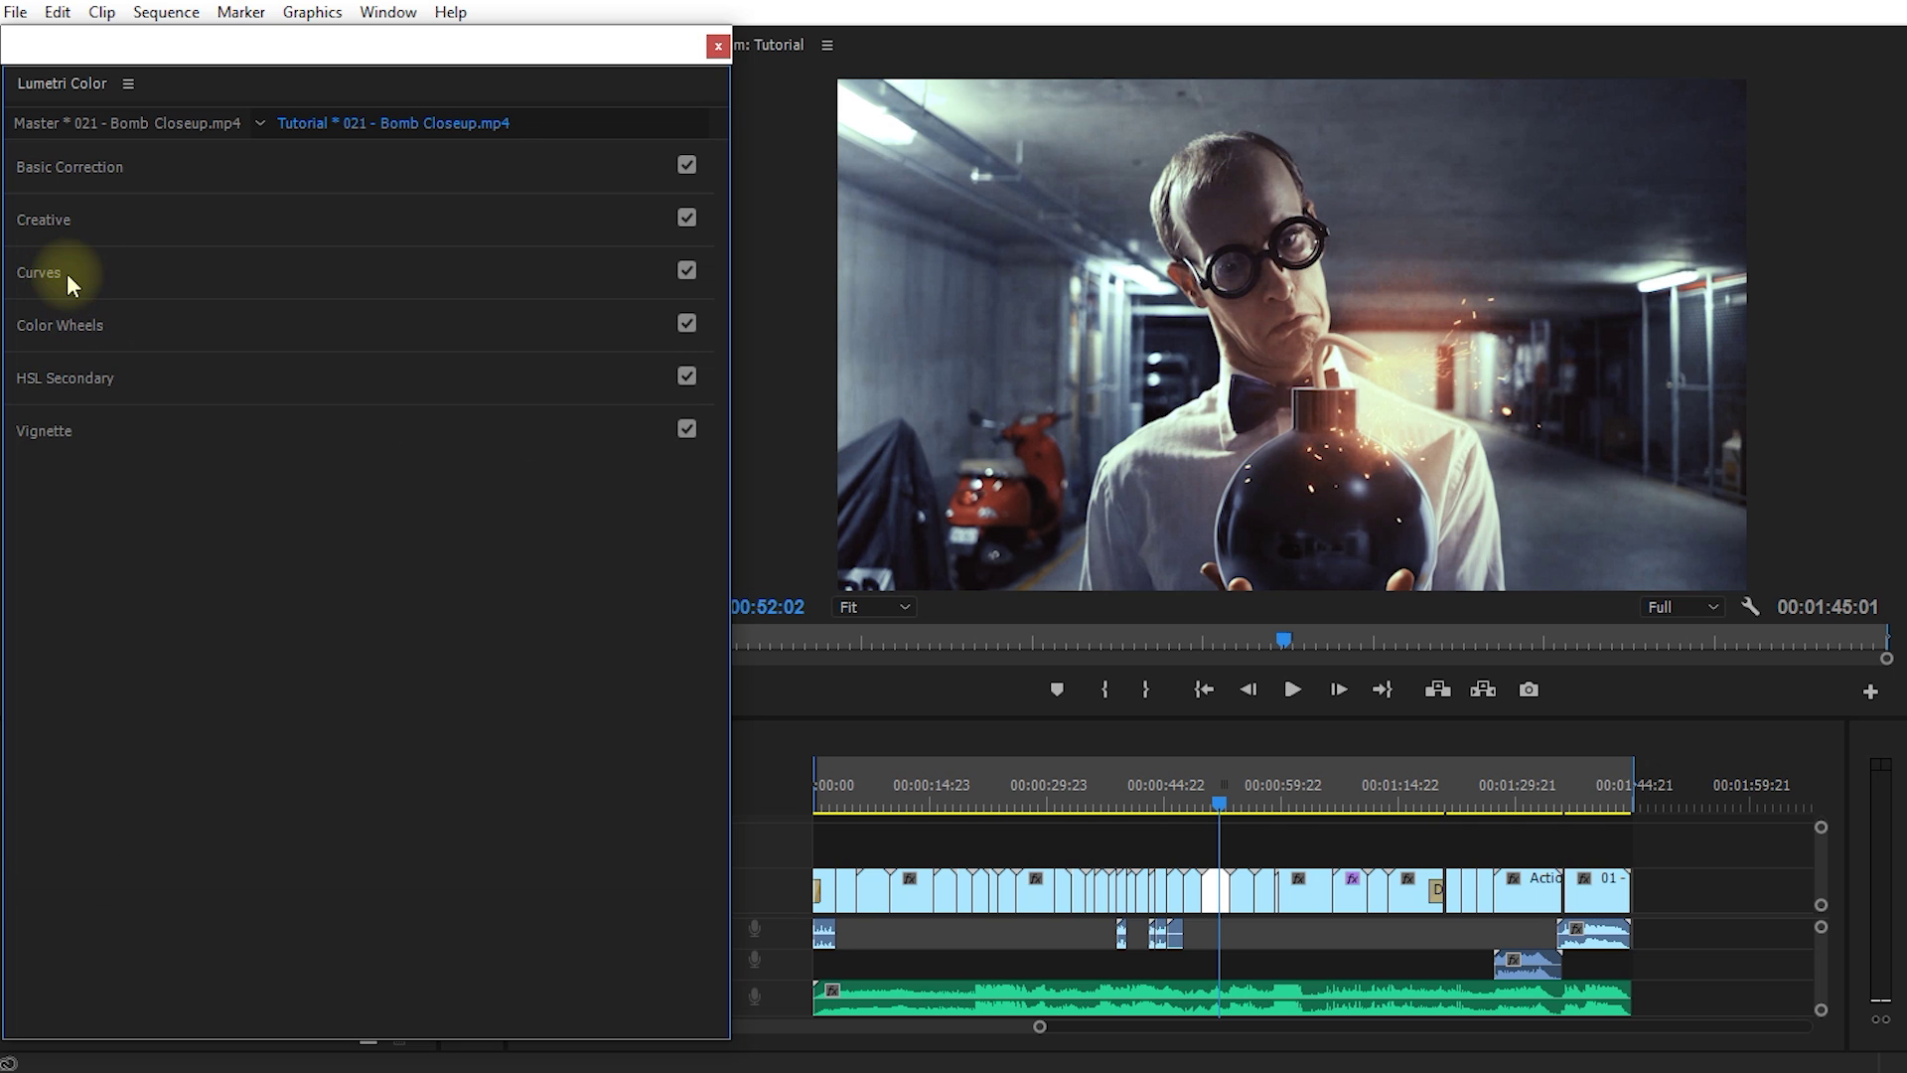
In Color Wheels, brighten shadows and highlights, and tint highlights toward green, shadows toward blue-violet and midtones toward red.
click(42, 324)
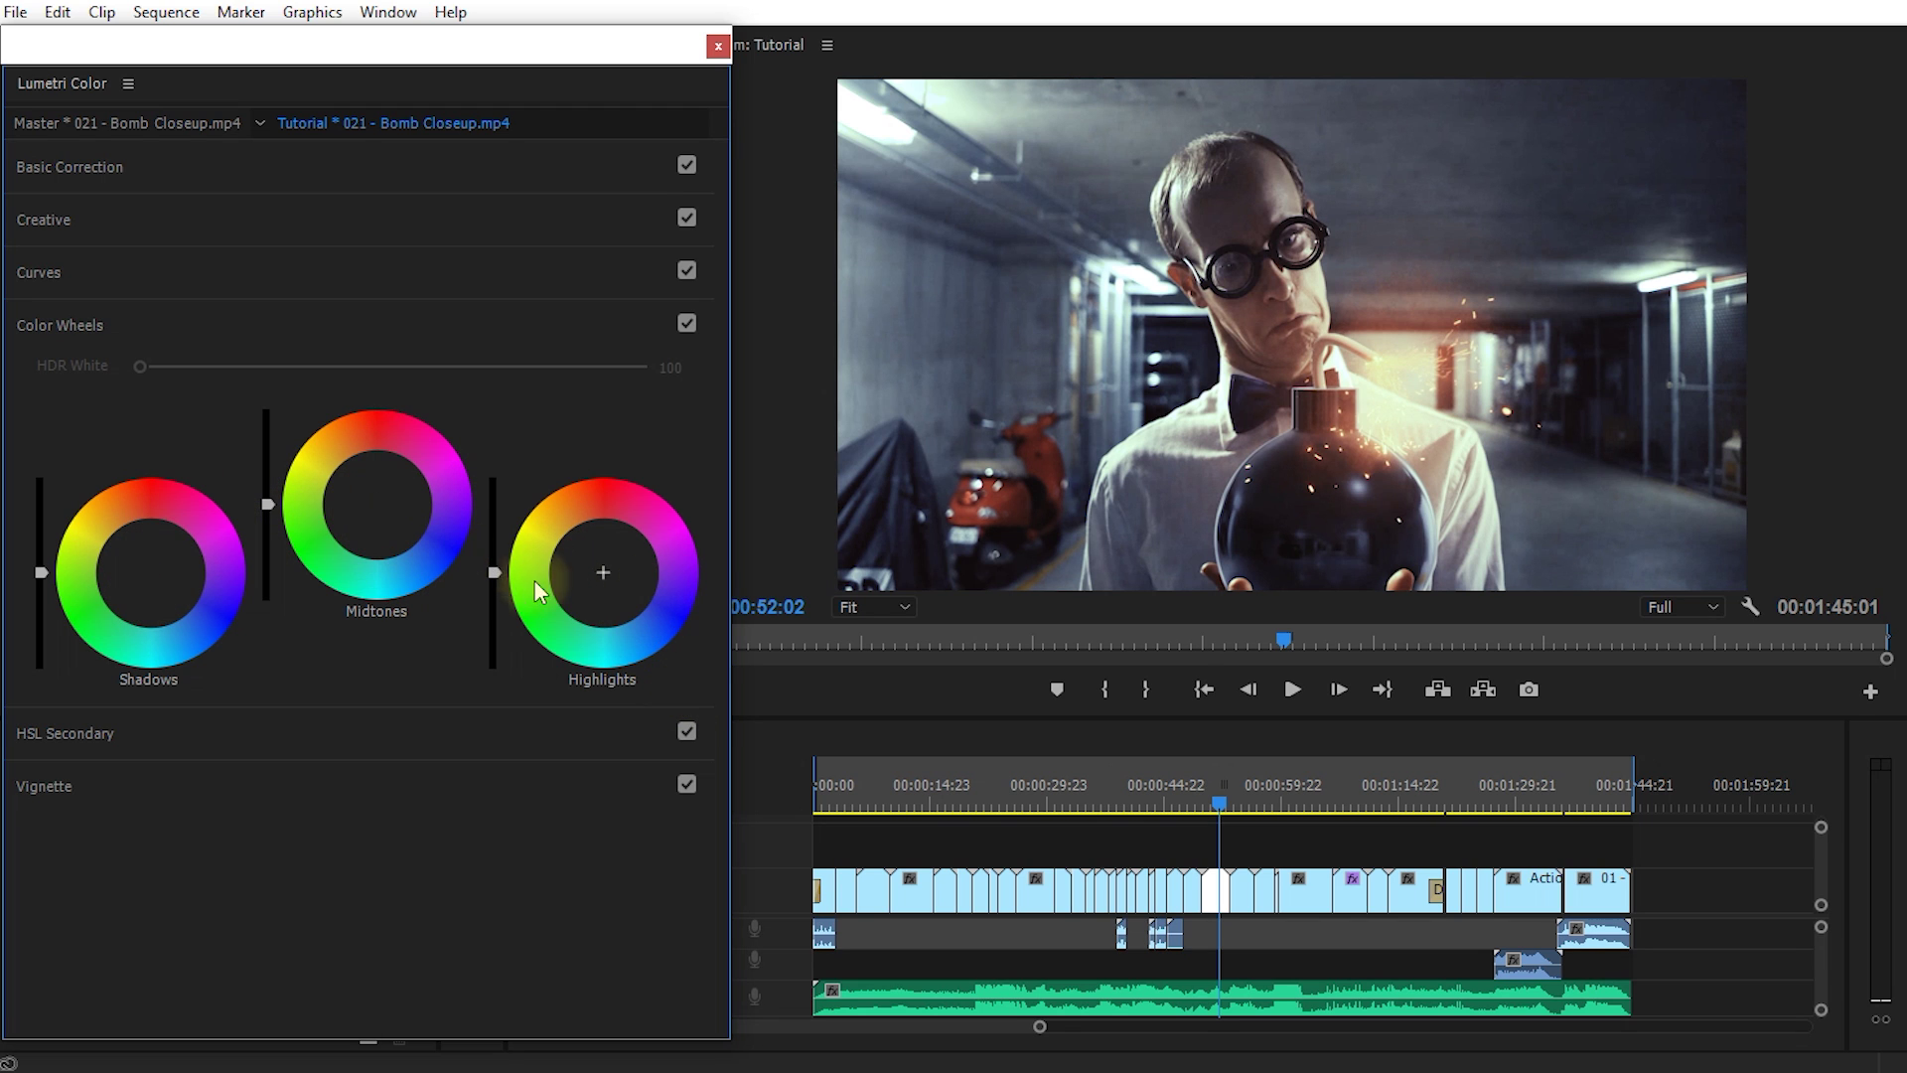
mouse_move(41, 572)
mouse_down()
mouse_move(40, 494)
mouse_move(41, 626)
mouse_move(41, 566)
mouse_up()
mouse_move(494, 572)
mouse_down()
mouse_move(493, 500)
mouse_move(494, 566)
mouse_up()
drag(612, 582, 593, 577)
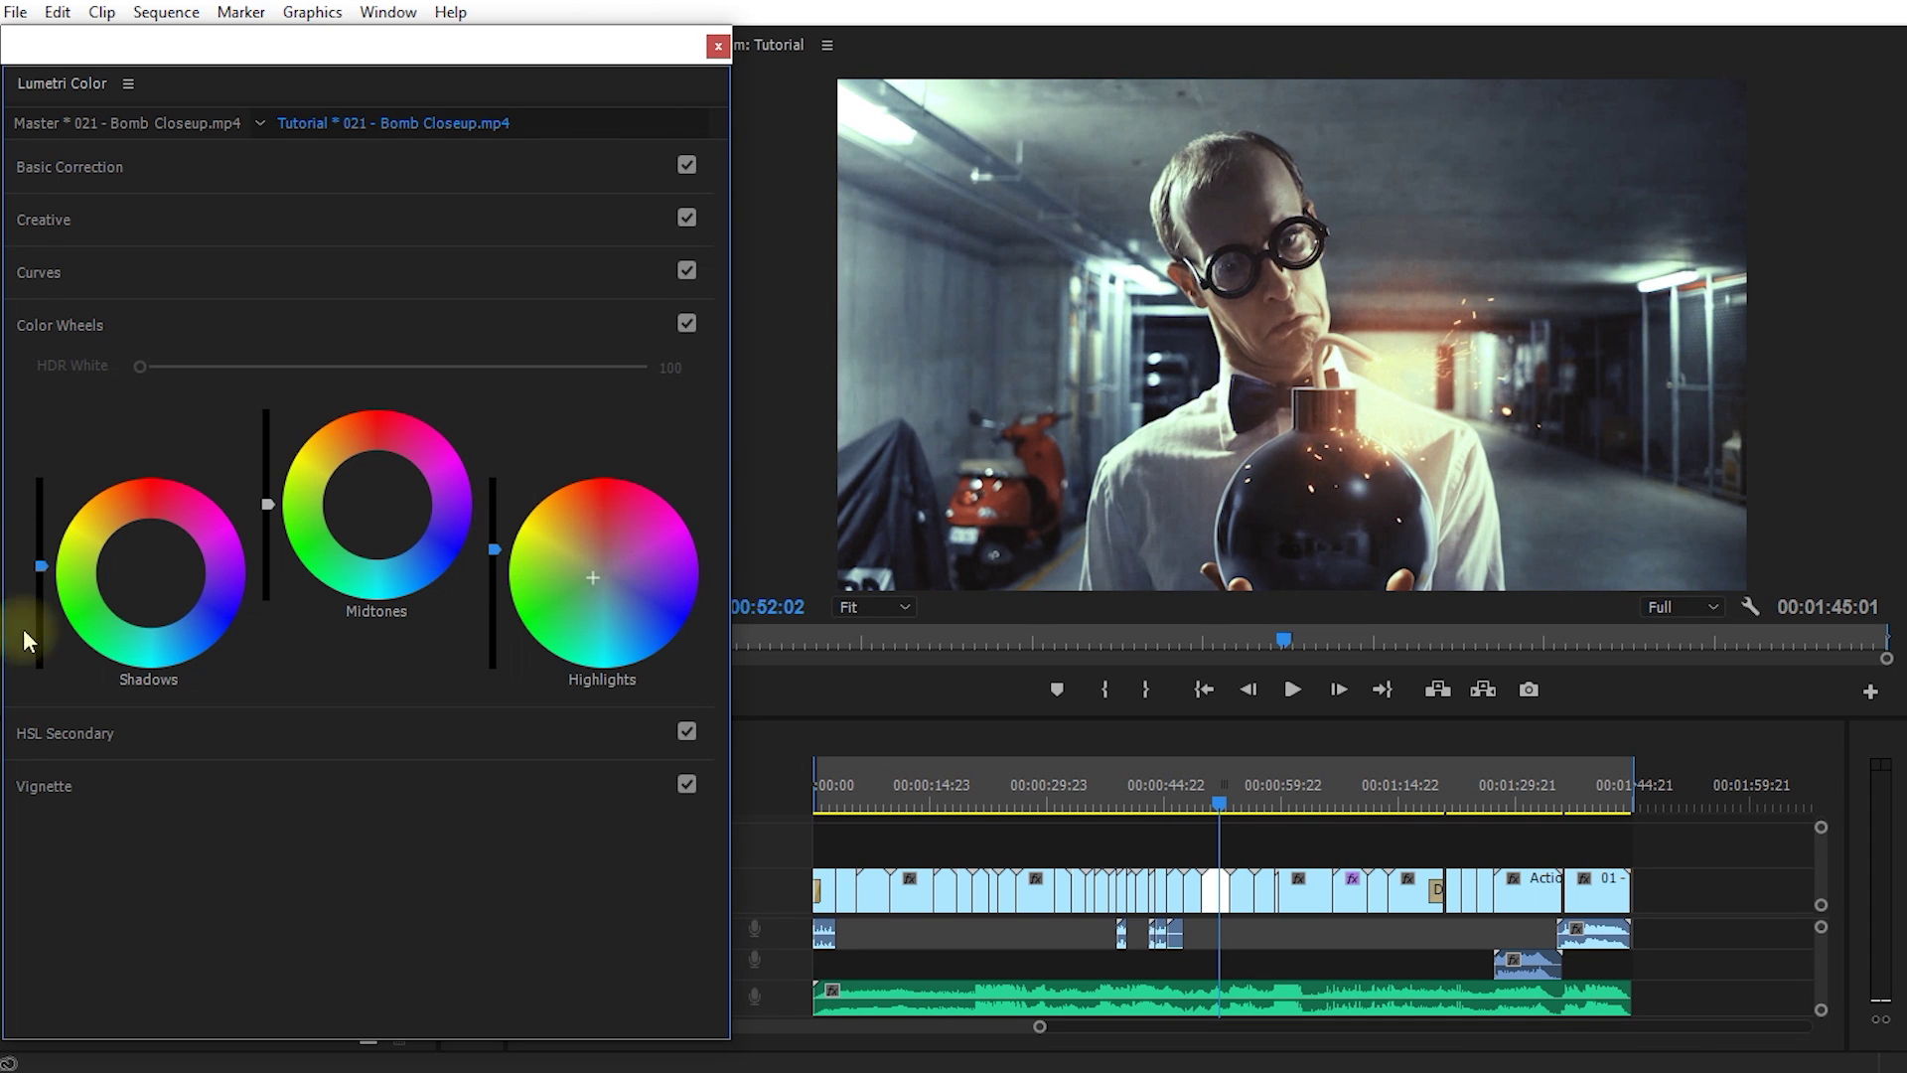
drag(156, 573, 160, 576)
drag(367, 510, 377, 494)
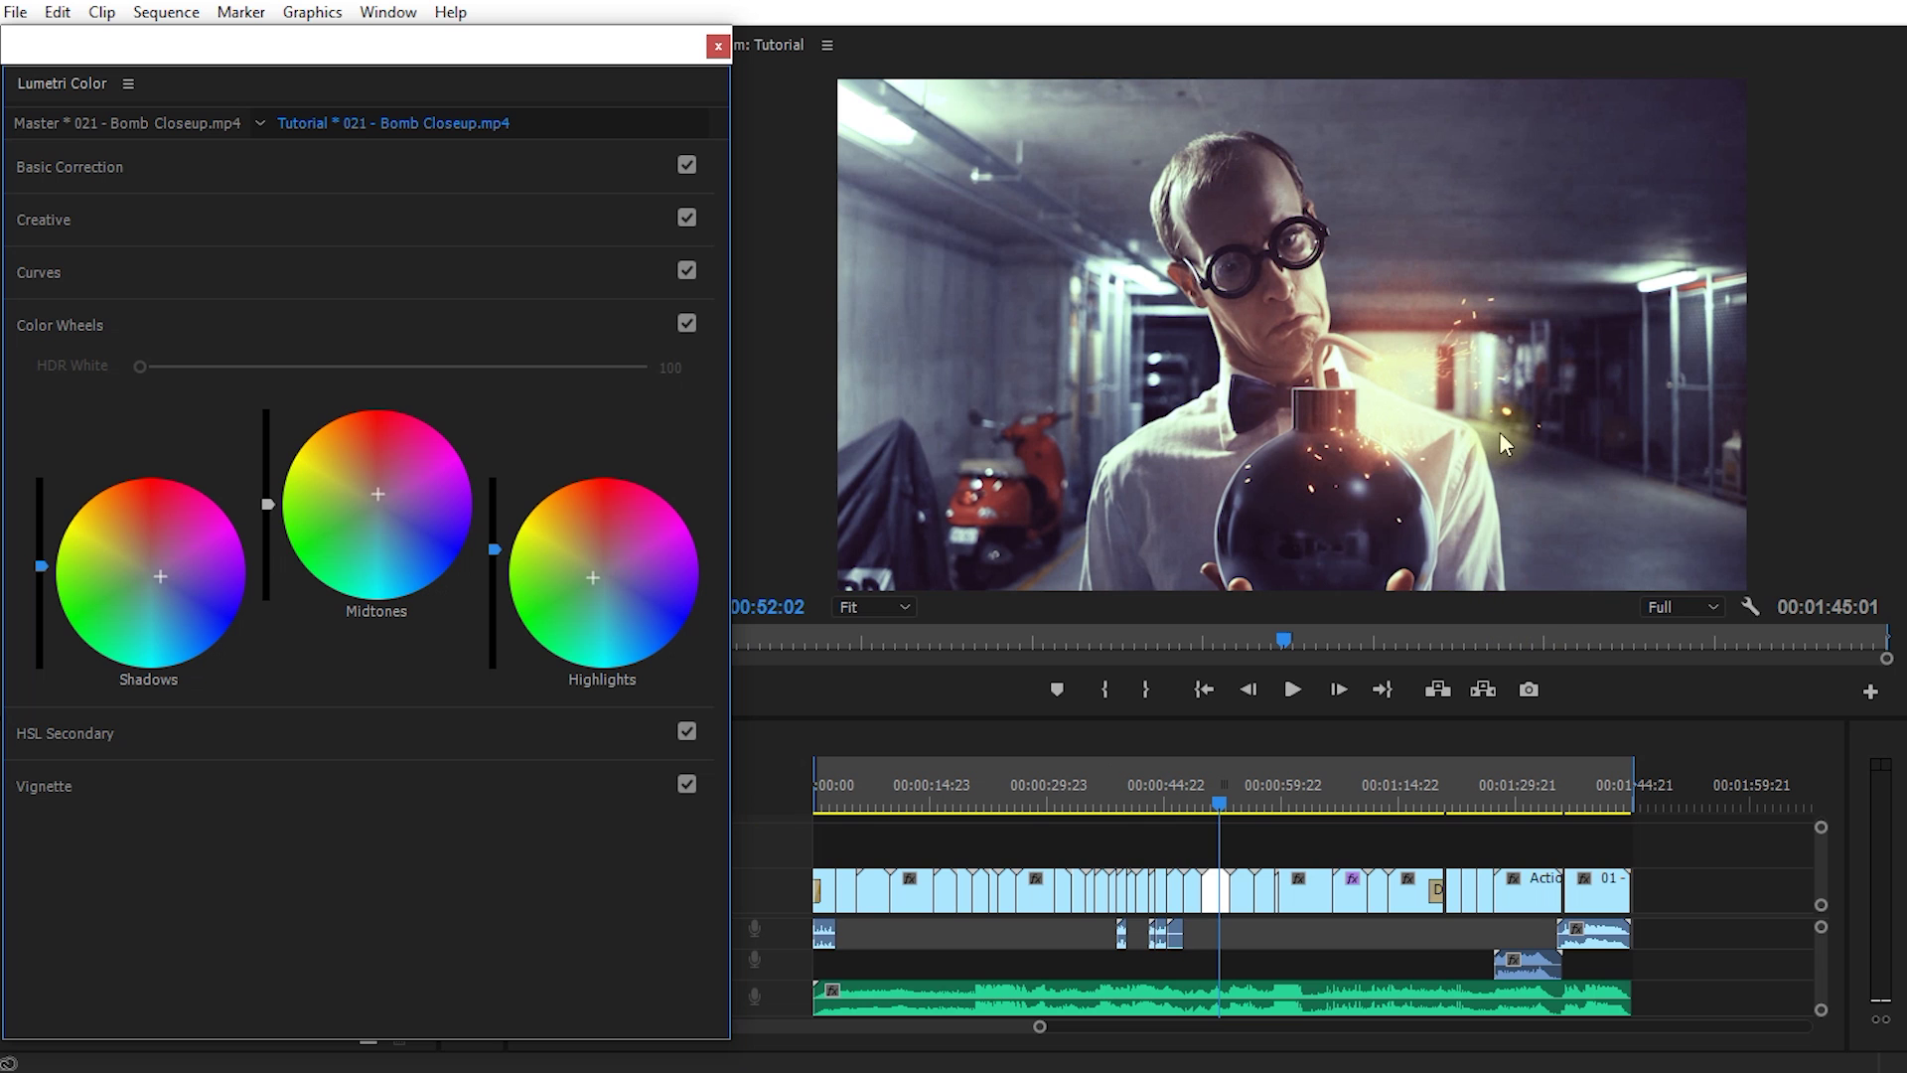
click(71, 330)
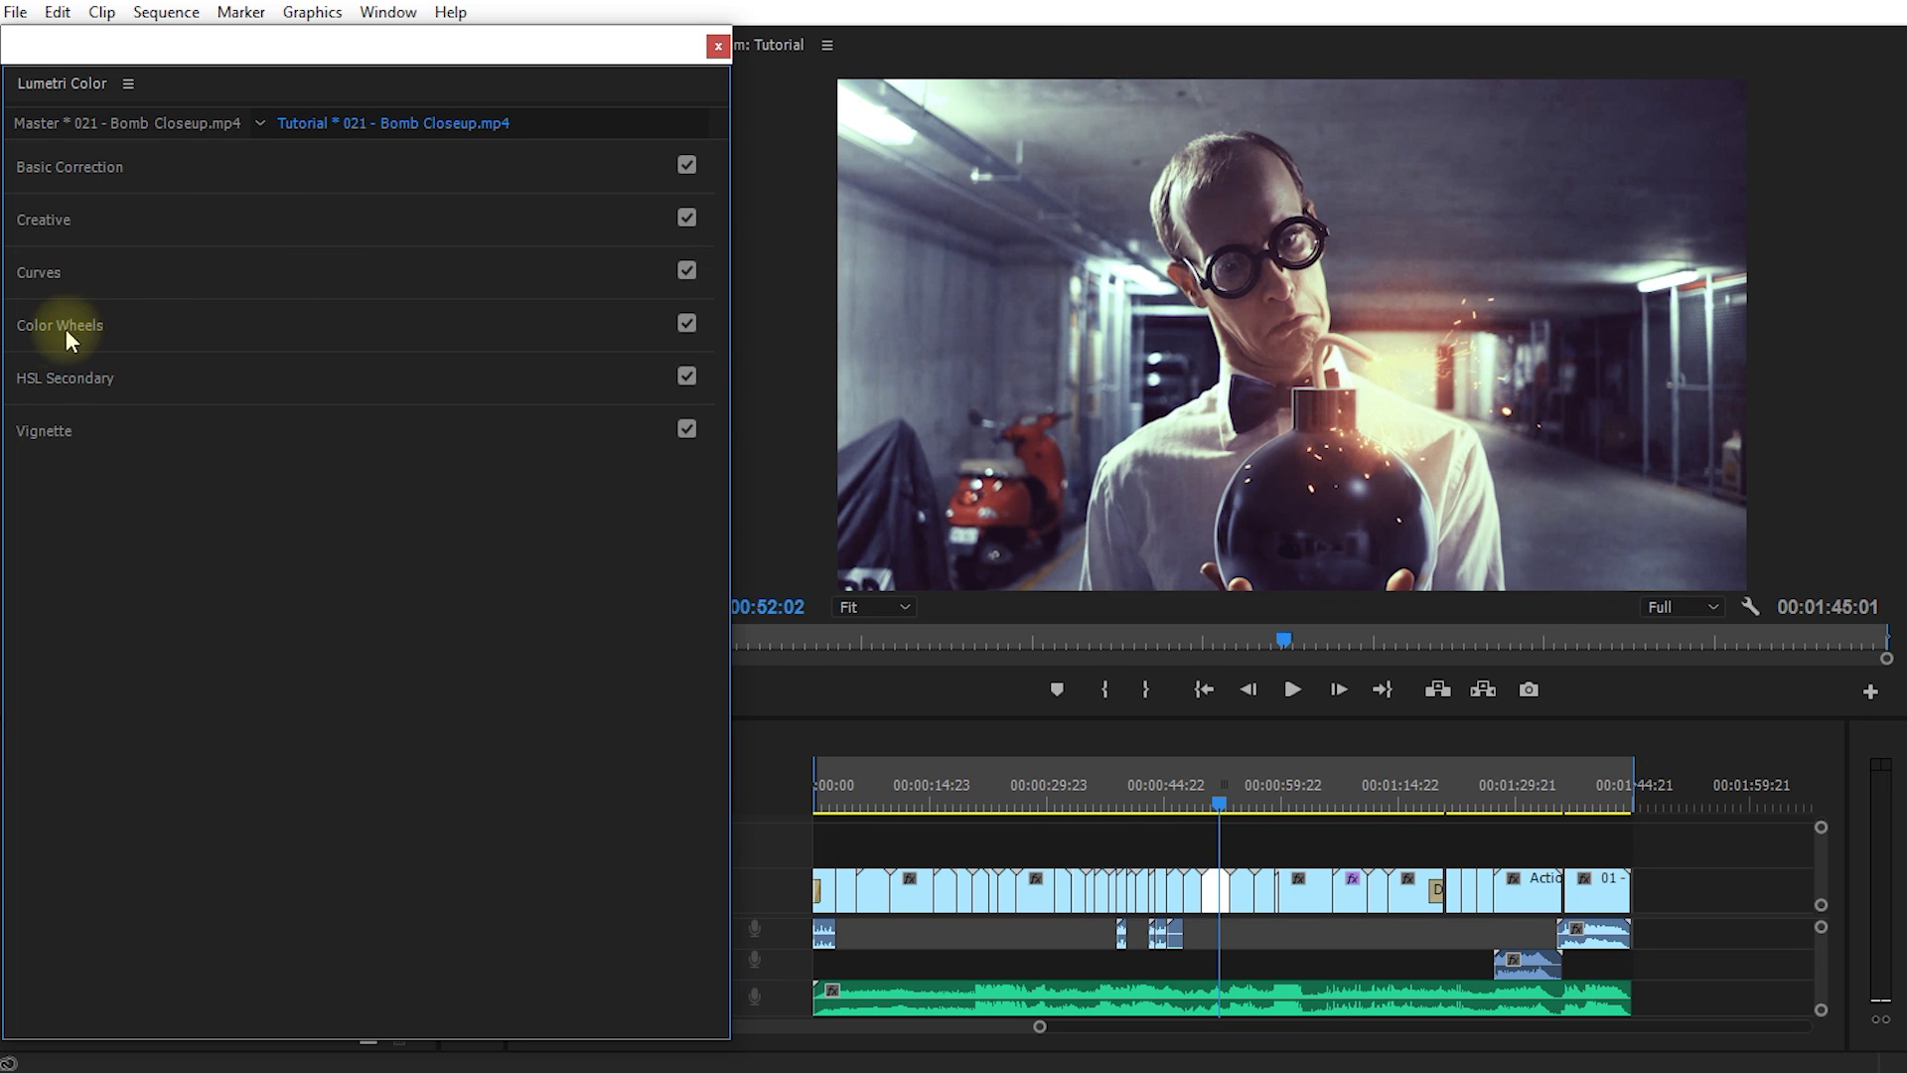
Sample the red scooter in the image as the HSL Secondary key color.
click(50, 377)
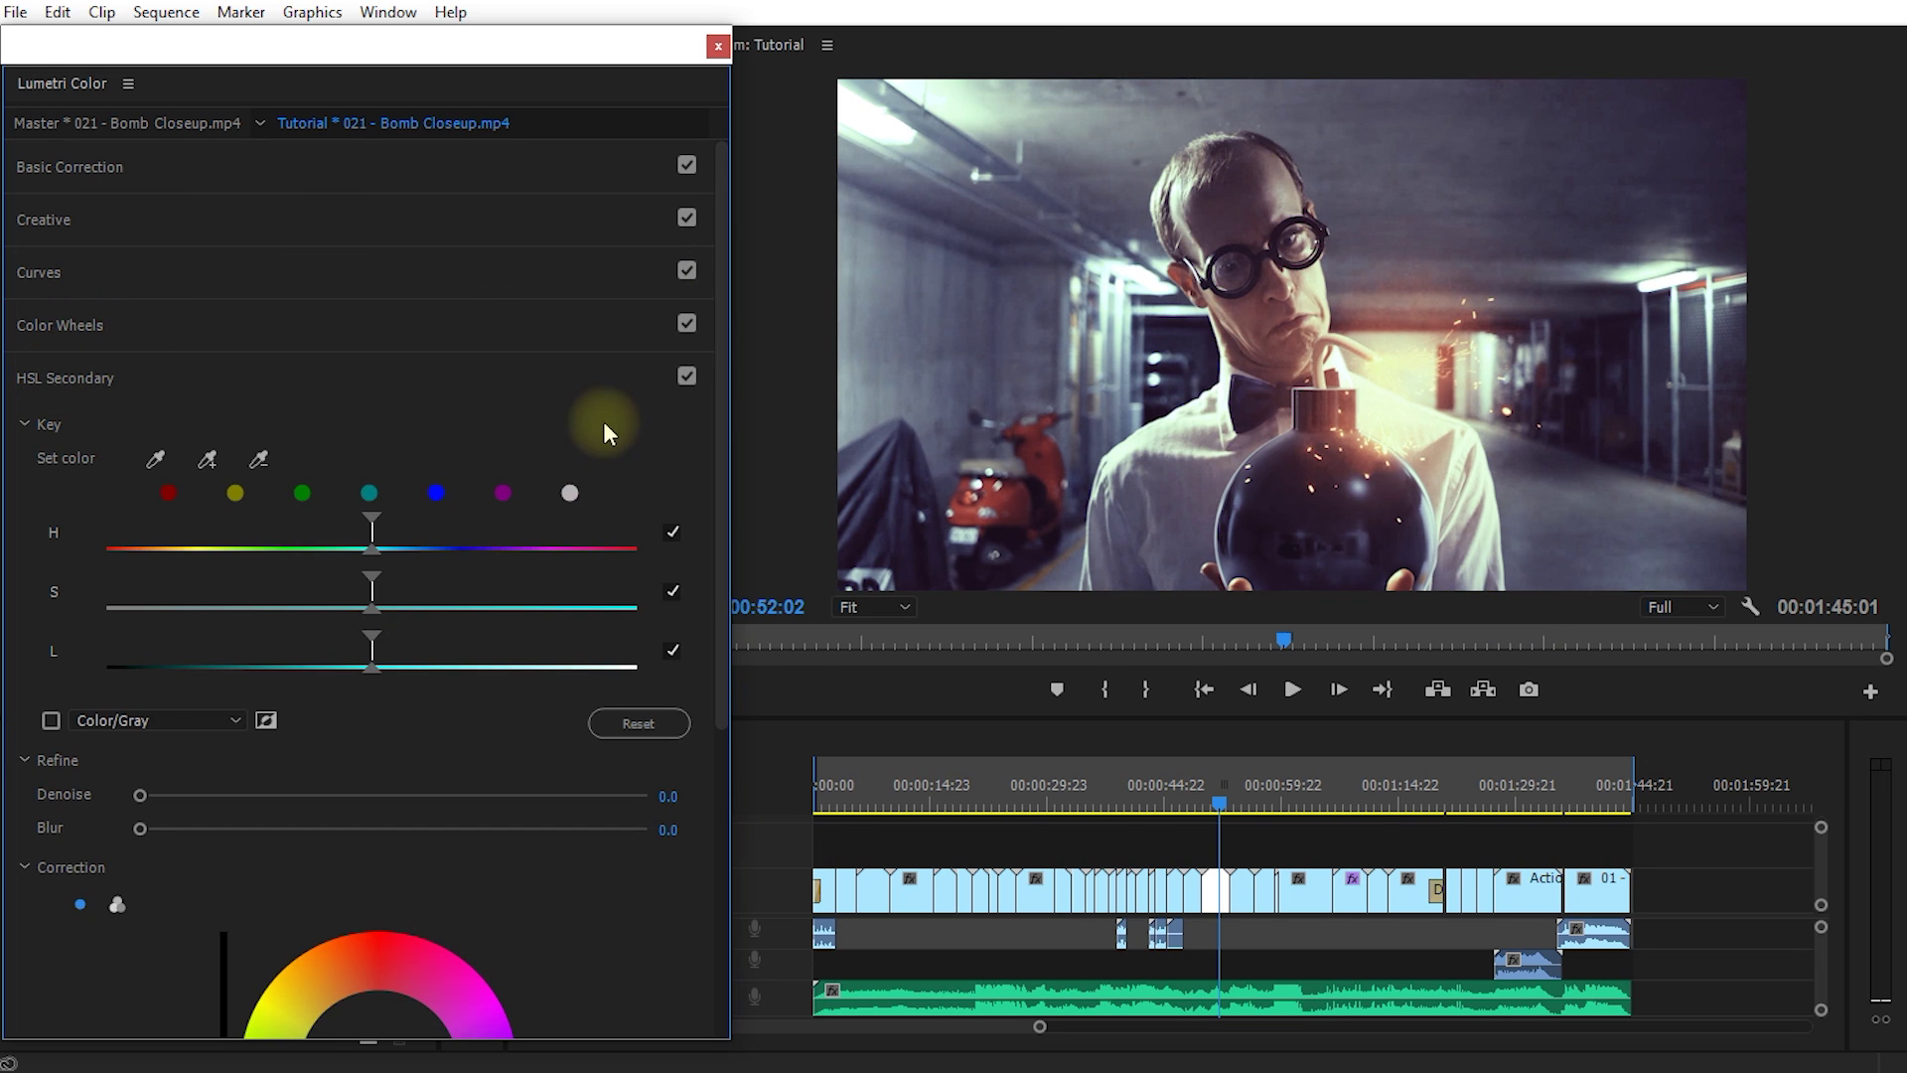
scroll(679, 431, down, 1)
scroll(720, 477, down, 1)
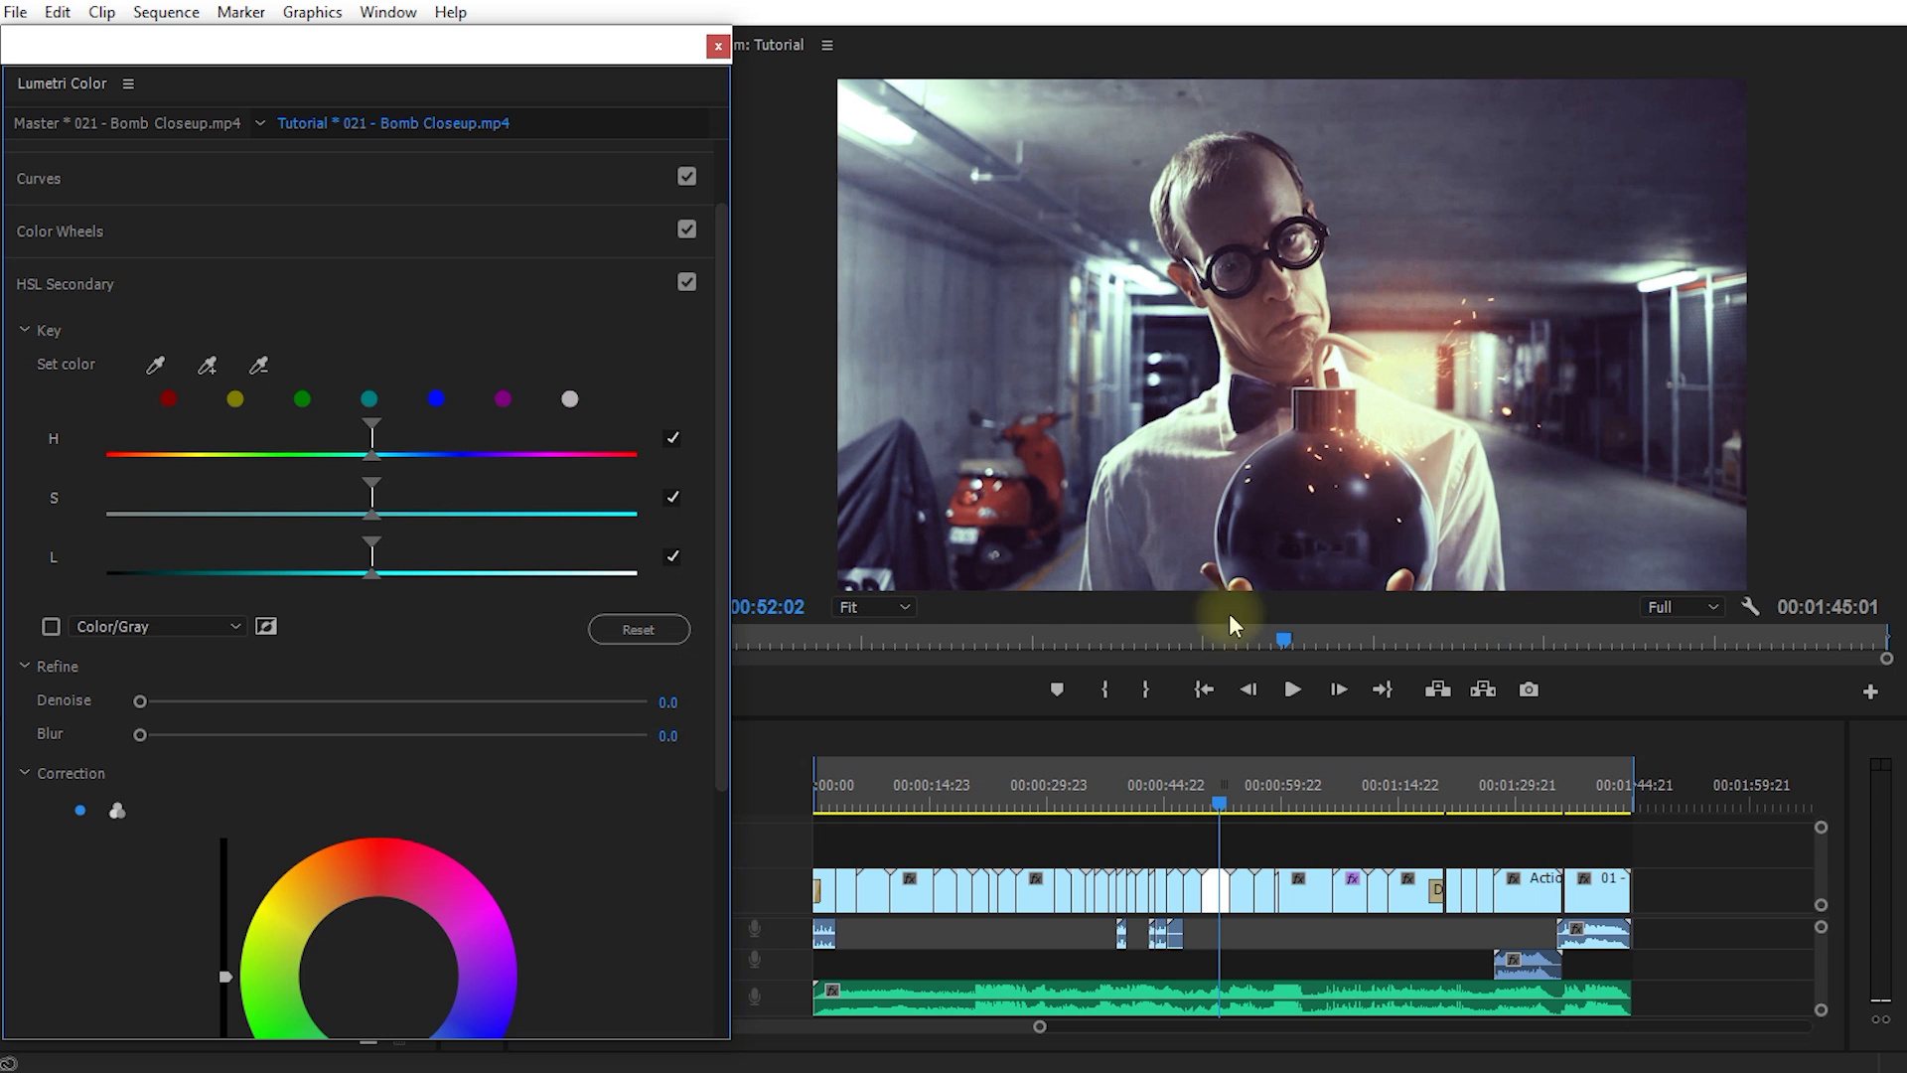
click(302, 398)
click(154, 368)
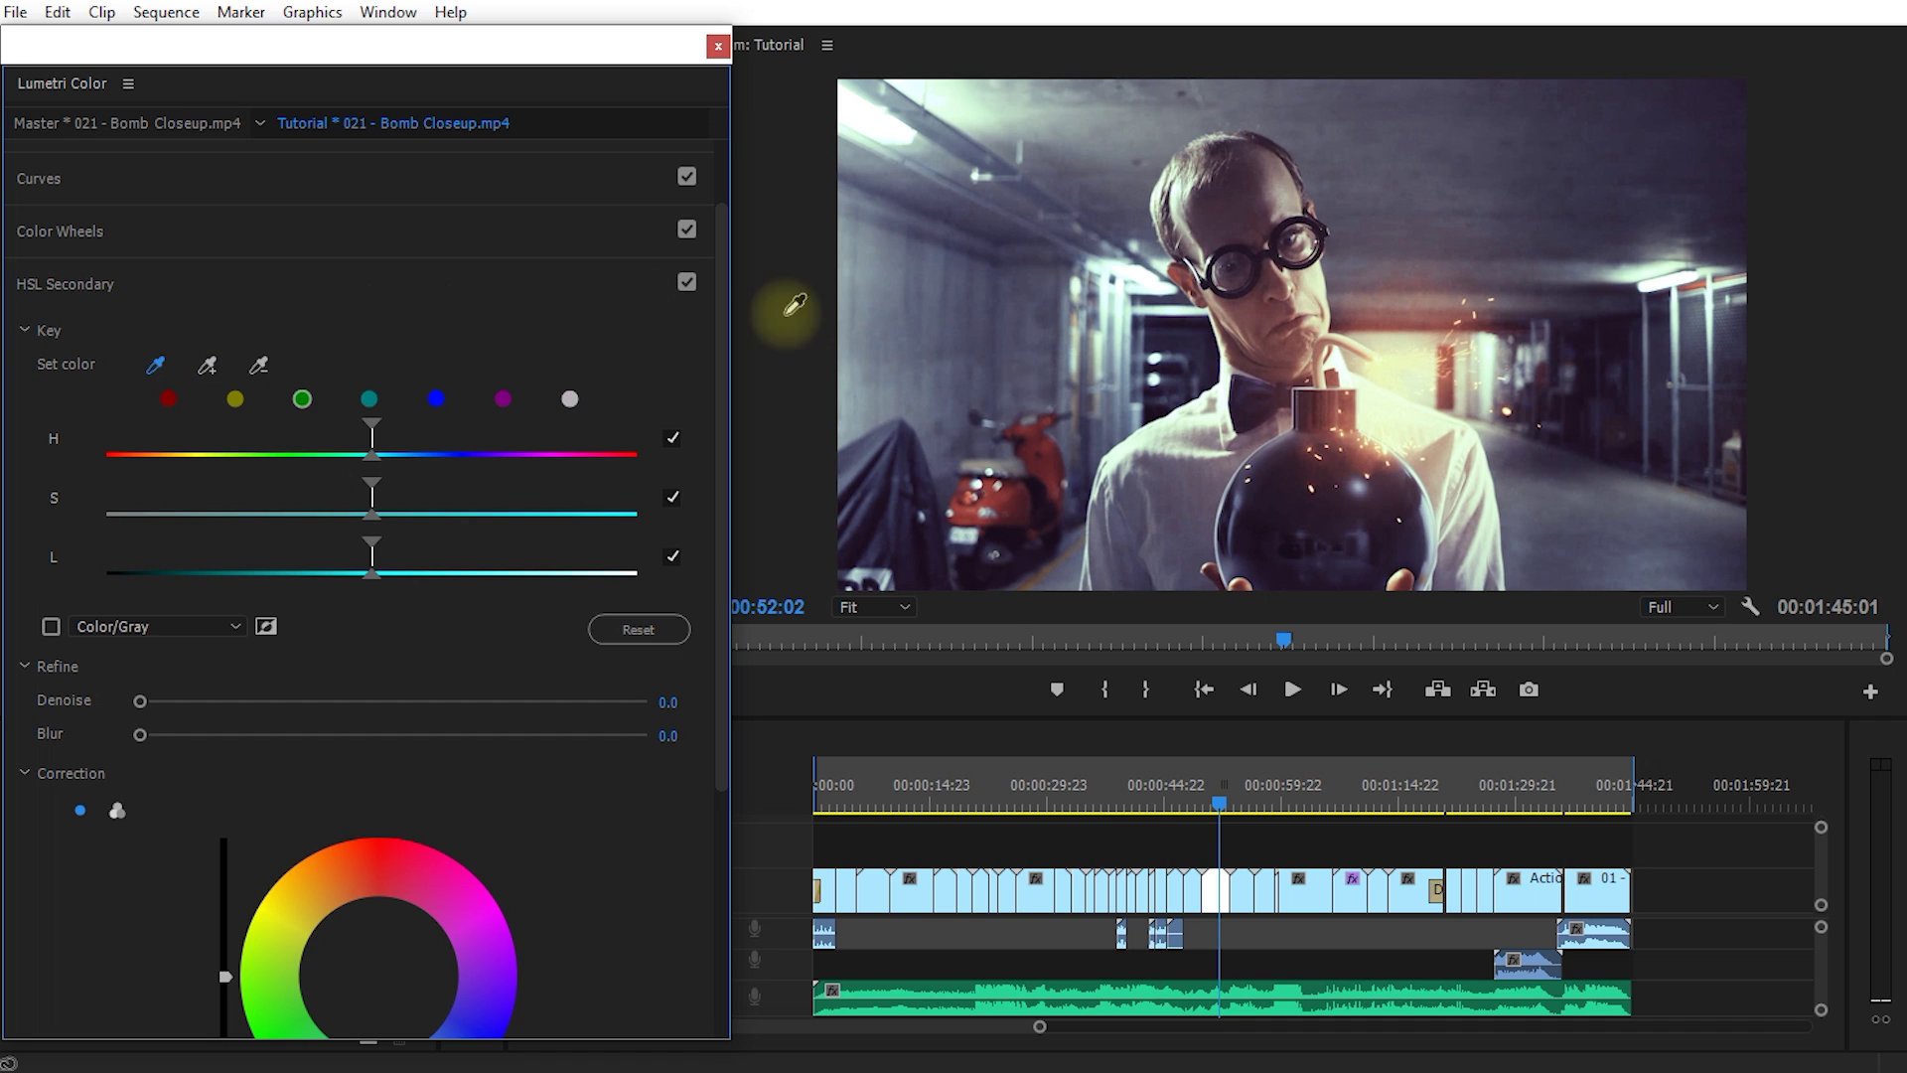
click(1003, 497)
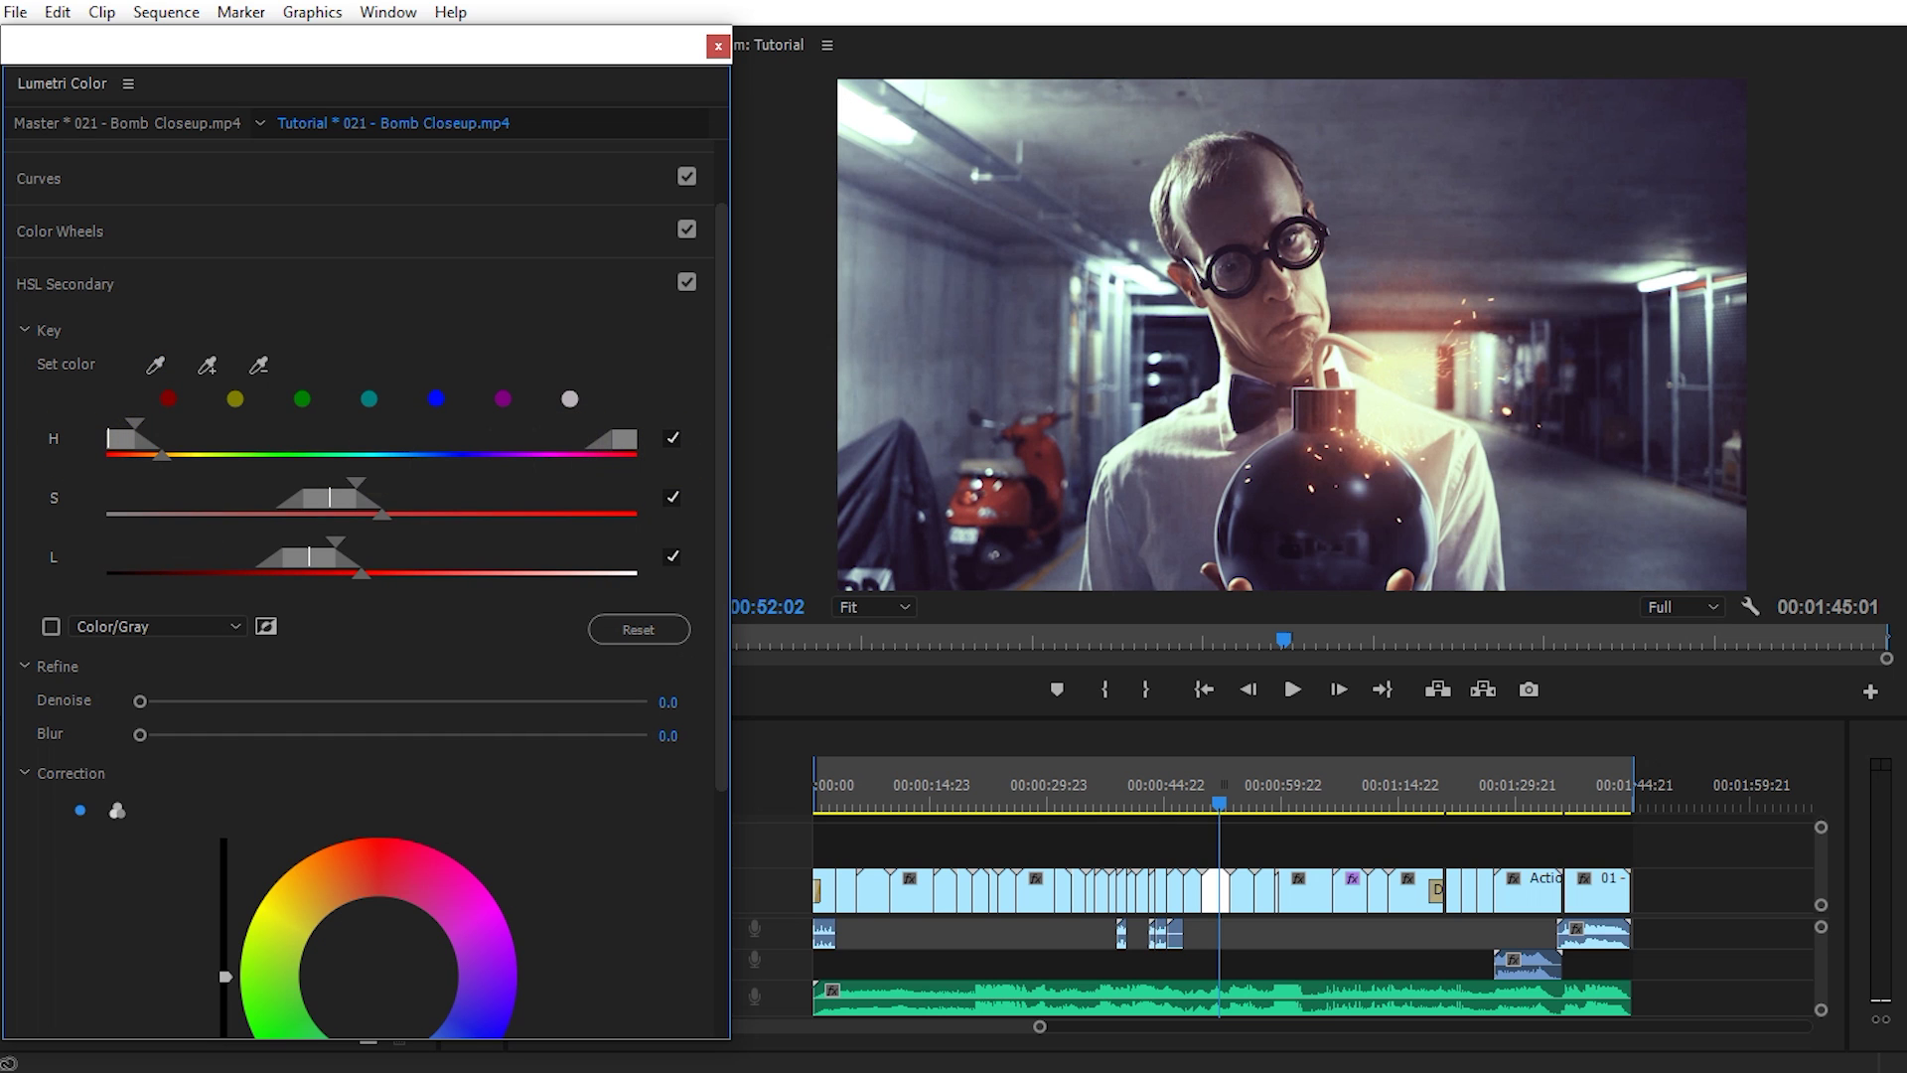
Widen the key's hue range around red so it reaches from yellow-green on one side to blue on the other.
mouse_move(127, 444)
mouse_down()
mouse_move(144, 435)
mouse_move(121, 445)
mouse_up()
mouse_move(576, 459)
mouse_down()
mouse_move(550, 454)
mouse_move(598, 429)
mouse_move(540, 423)
mouse_move(582, 421)
mouse_move(528, 455)
mouse_move(592, 455)
mouse_move(576, 451)
mouse_up()
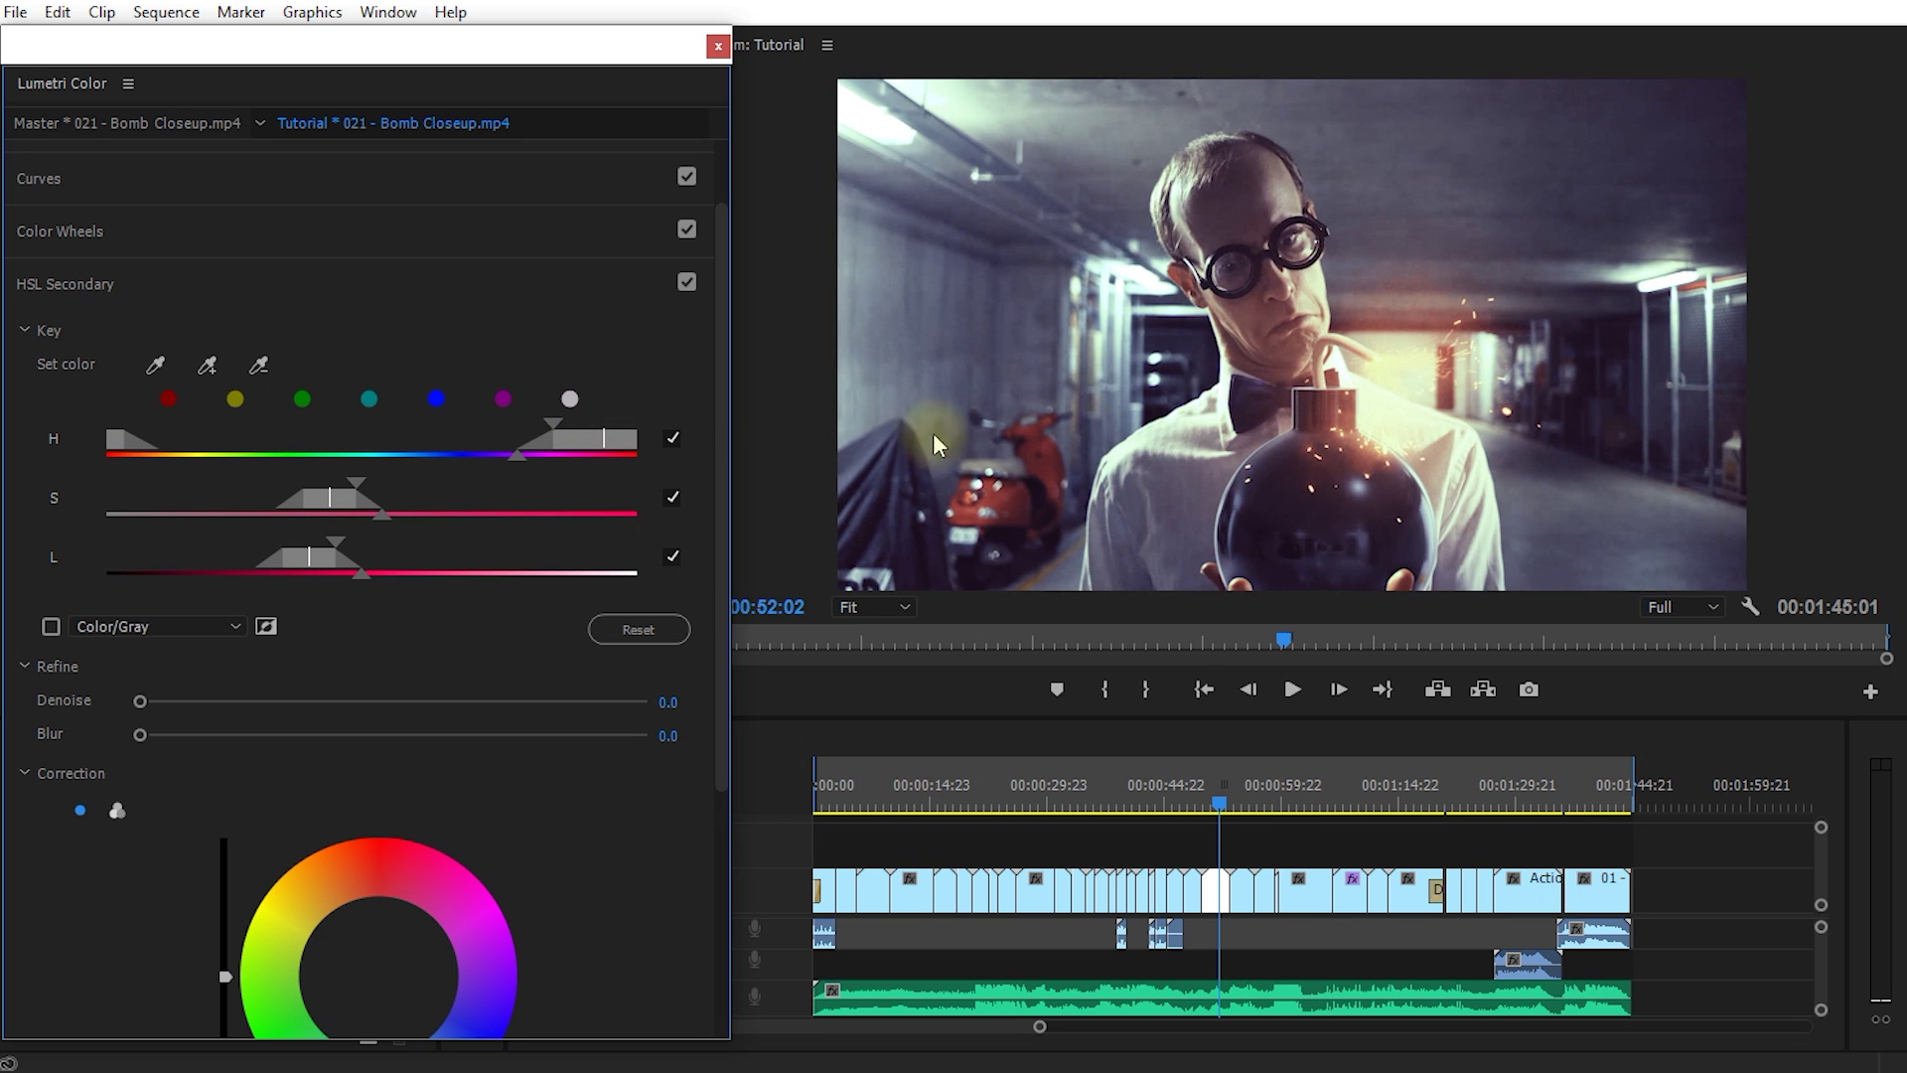
mouse_move(577, 442)
mouse_down()
mouse_move(593, 438)
mouse_move(577, 437)
mouse_up()
drag(568, 443, 469, 425)
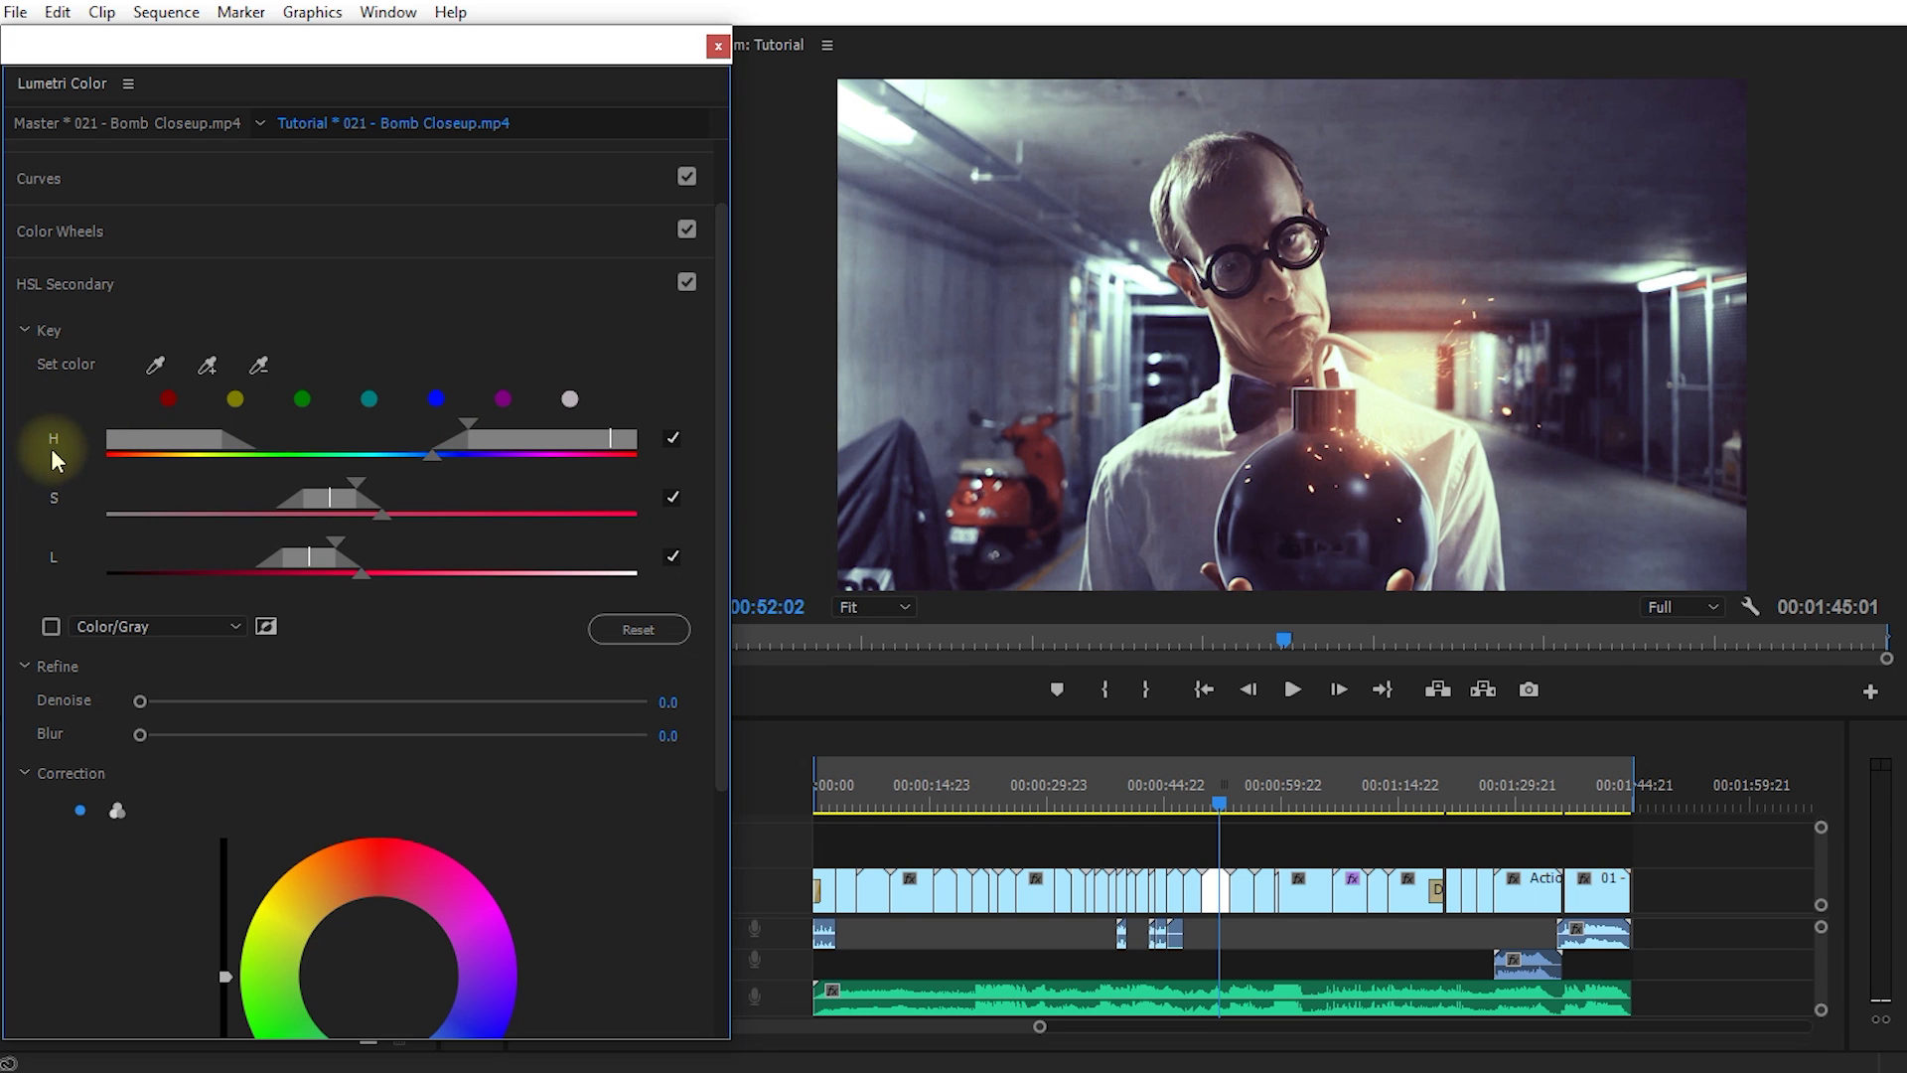
drag(516, 446, 511, 438)
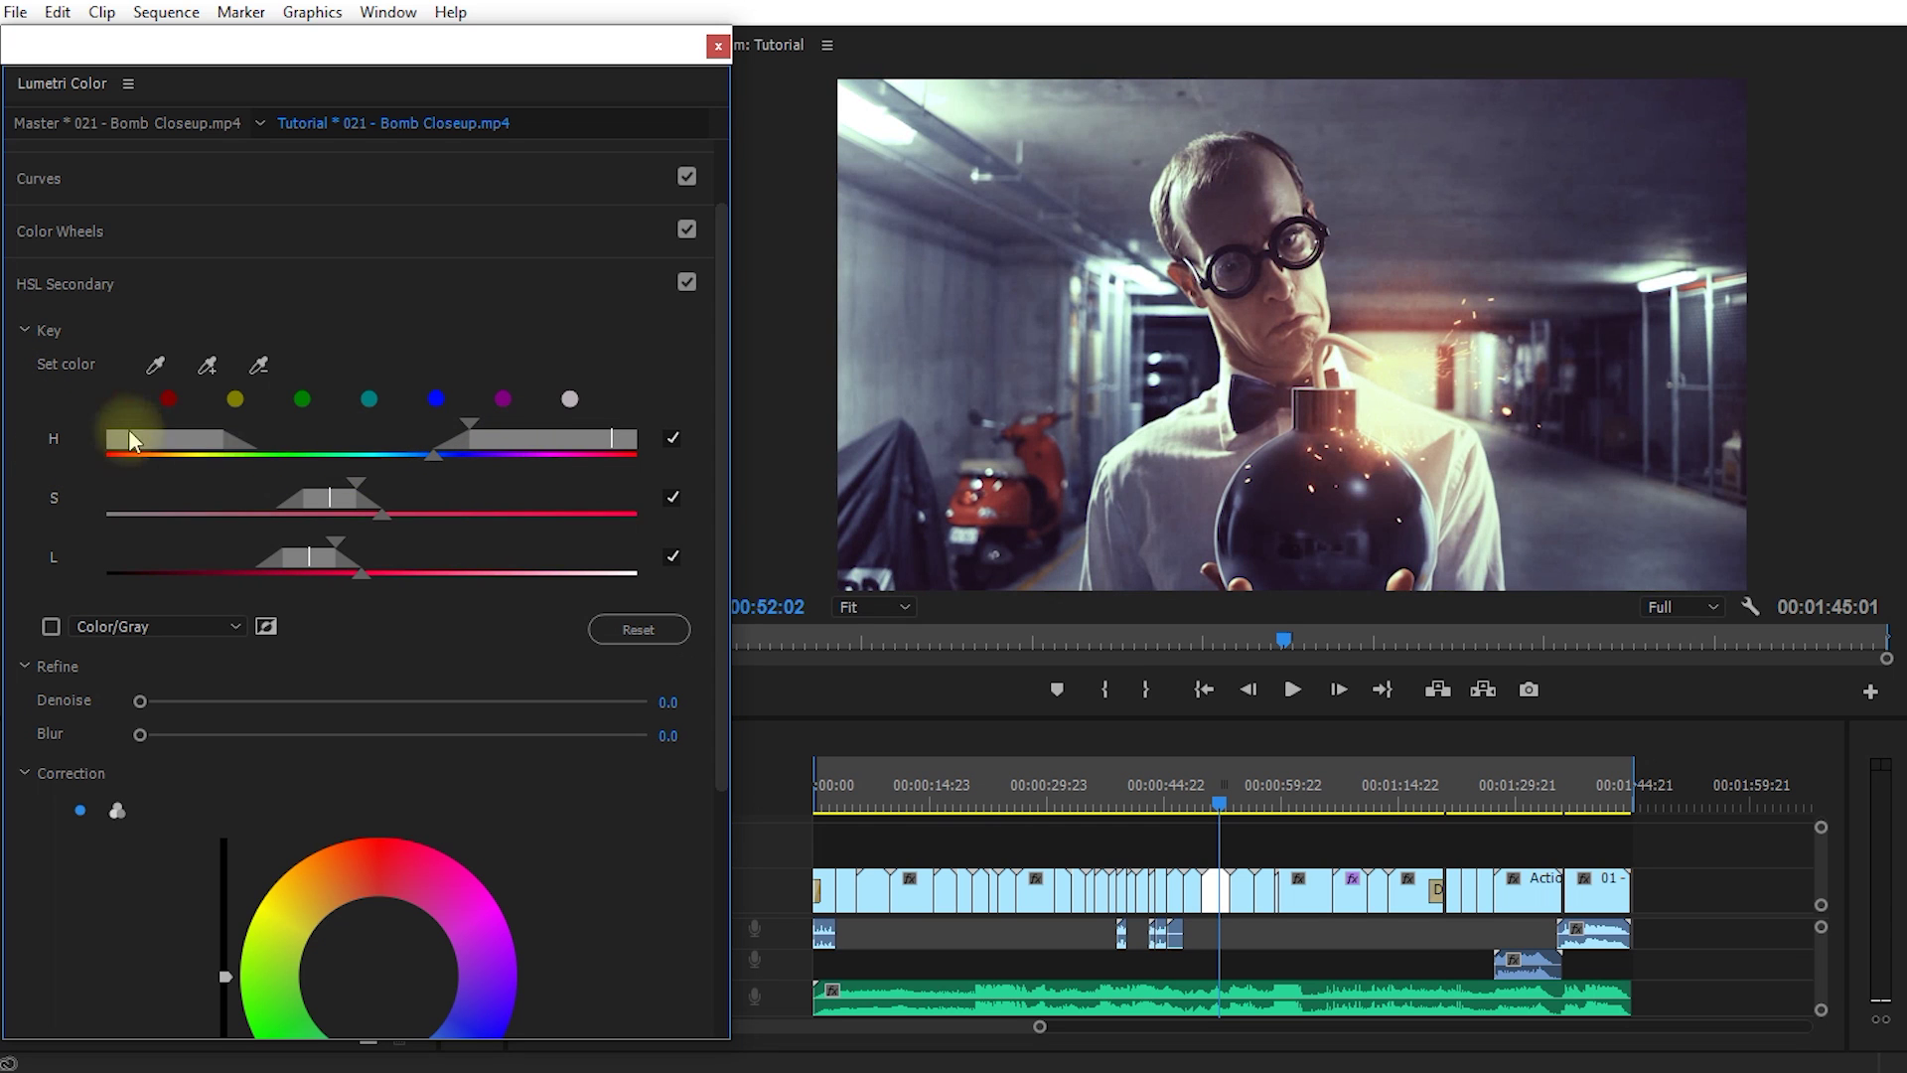
Widen the key's saturation range and shift it slightly higher, and broaden its luminance range toward the darker tones.
drag(333, 497, 389, 481)
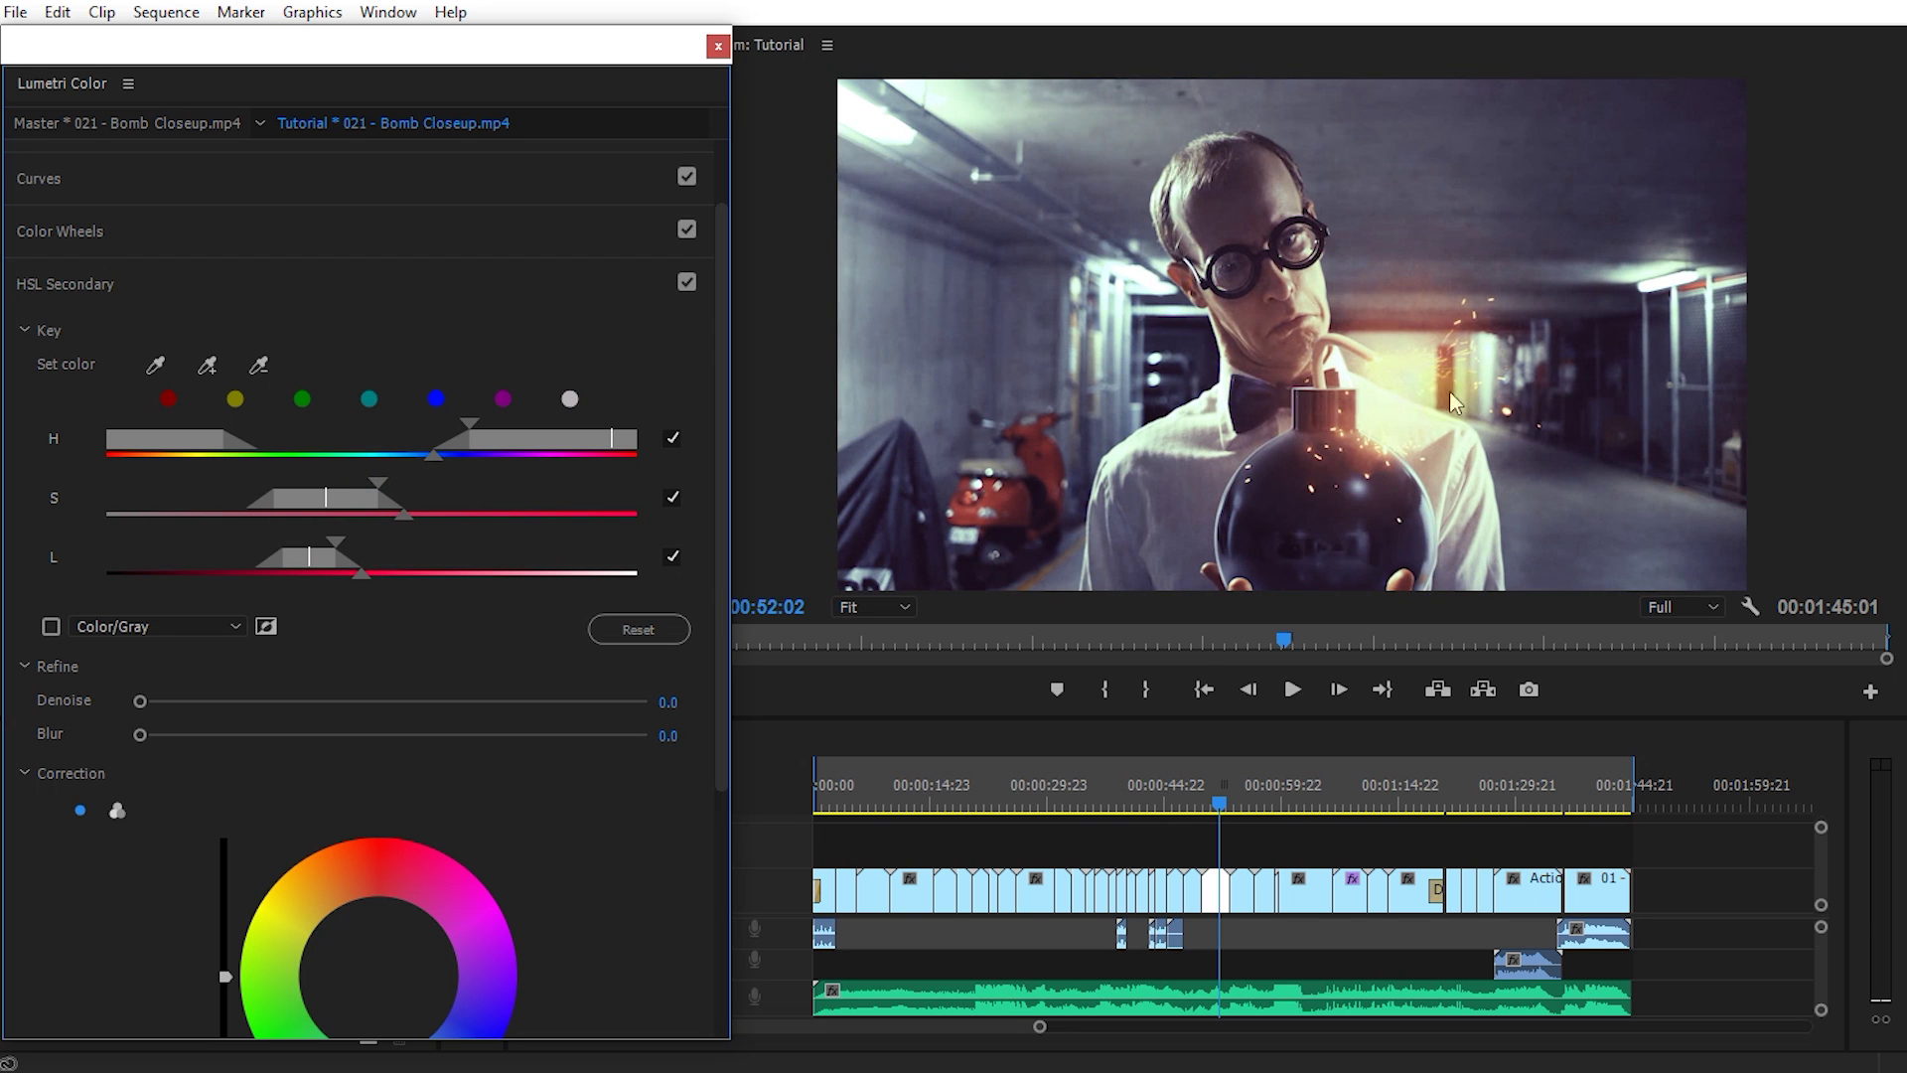
mouse_move(337, 493)
mouse_down()
mouse_move(308, 491)
mouse_move(356, 493)
mouse_up()
drag(316, 564, 443, 576)
mouse_move(340, 558)
mouse_down()
mouse_move(374, 559)
mouse_move(284, 557)
mouse_move(364, 548)
mouse_move(324, 557)
mouse_up()
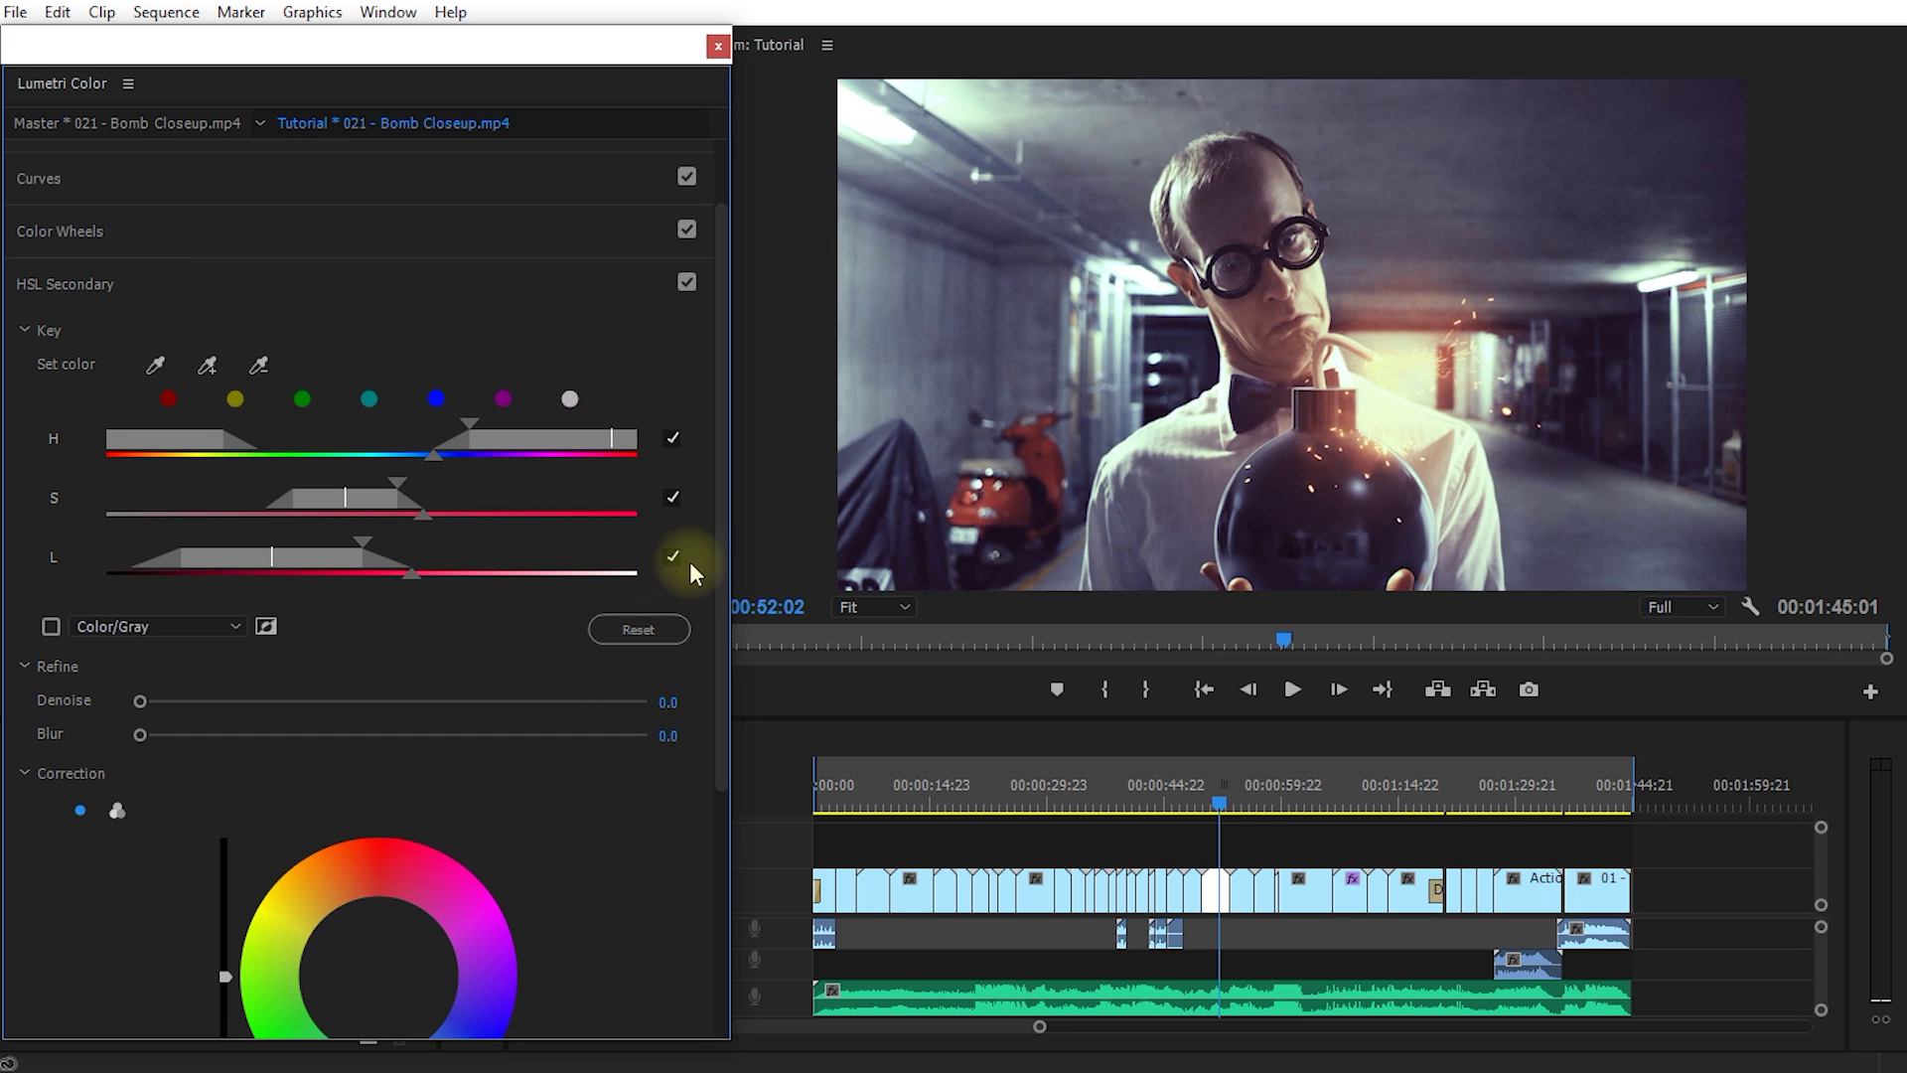
Set the key's Refine Blur to 1.6.
scroll(712, 594, down, 3)
mouse_move(149, 584)
mouse_down()
mouse_move(198, 586)
mouse_move(89, 586)
mouse_move(167, 617)
mouse_up()
drag(728, 438, 710, 484)
click(157, 192)
click(900, 527)
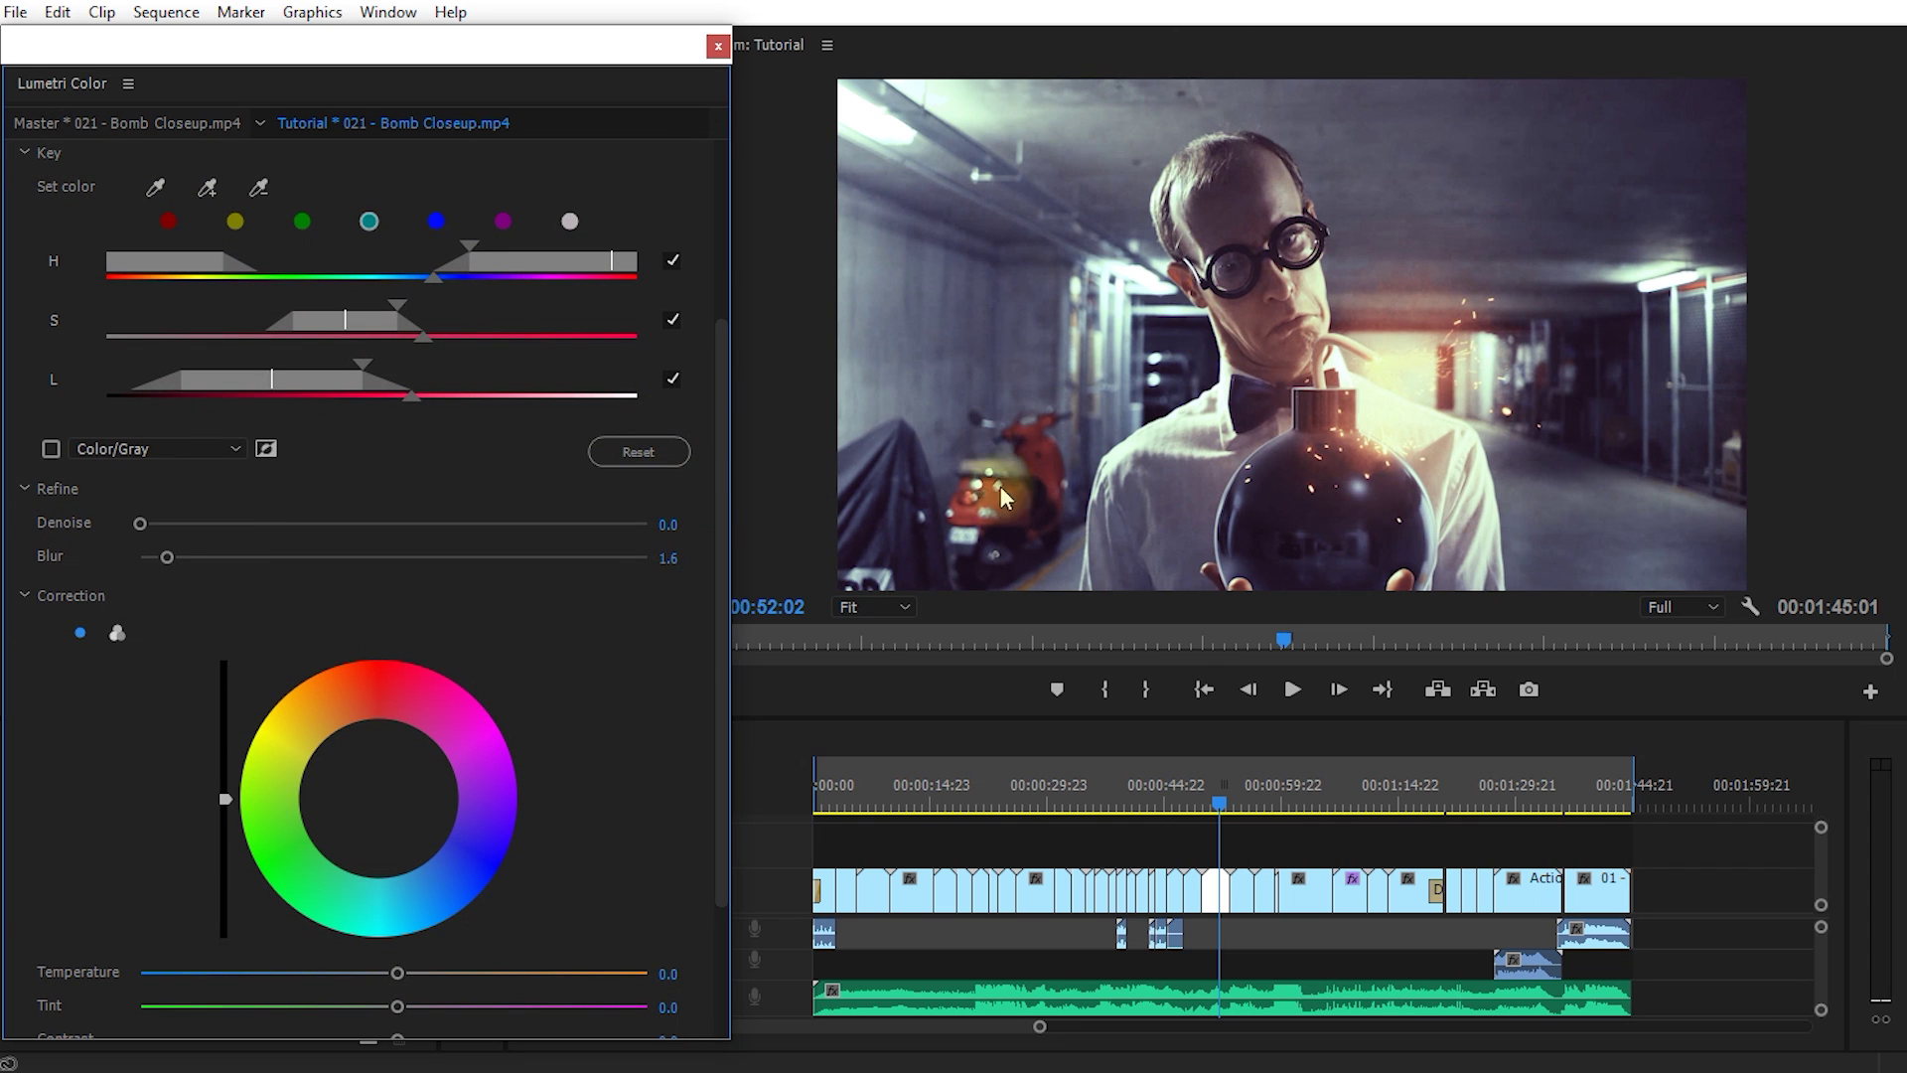
Try raising the HSL Secondary correction's brightness to its maximum and reset it.
drag(724, 342, 726, 438)
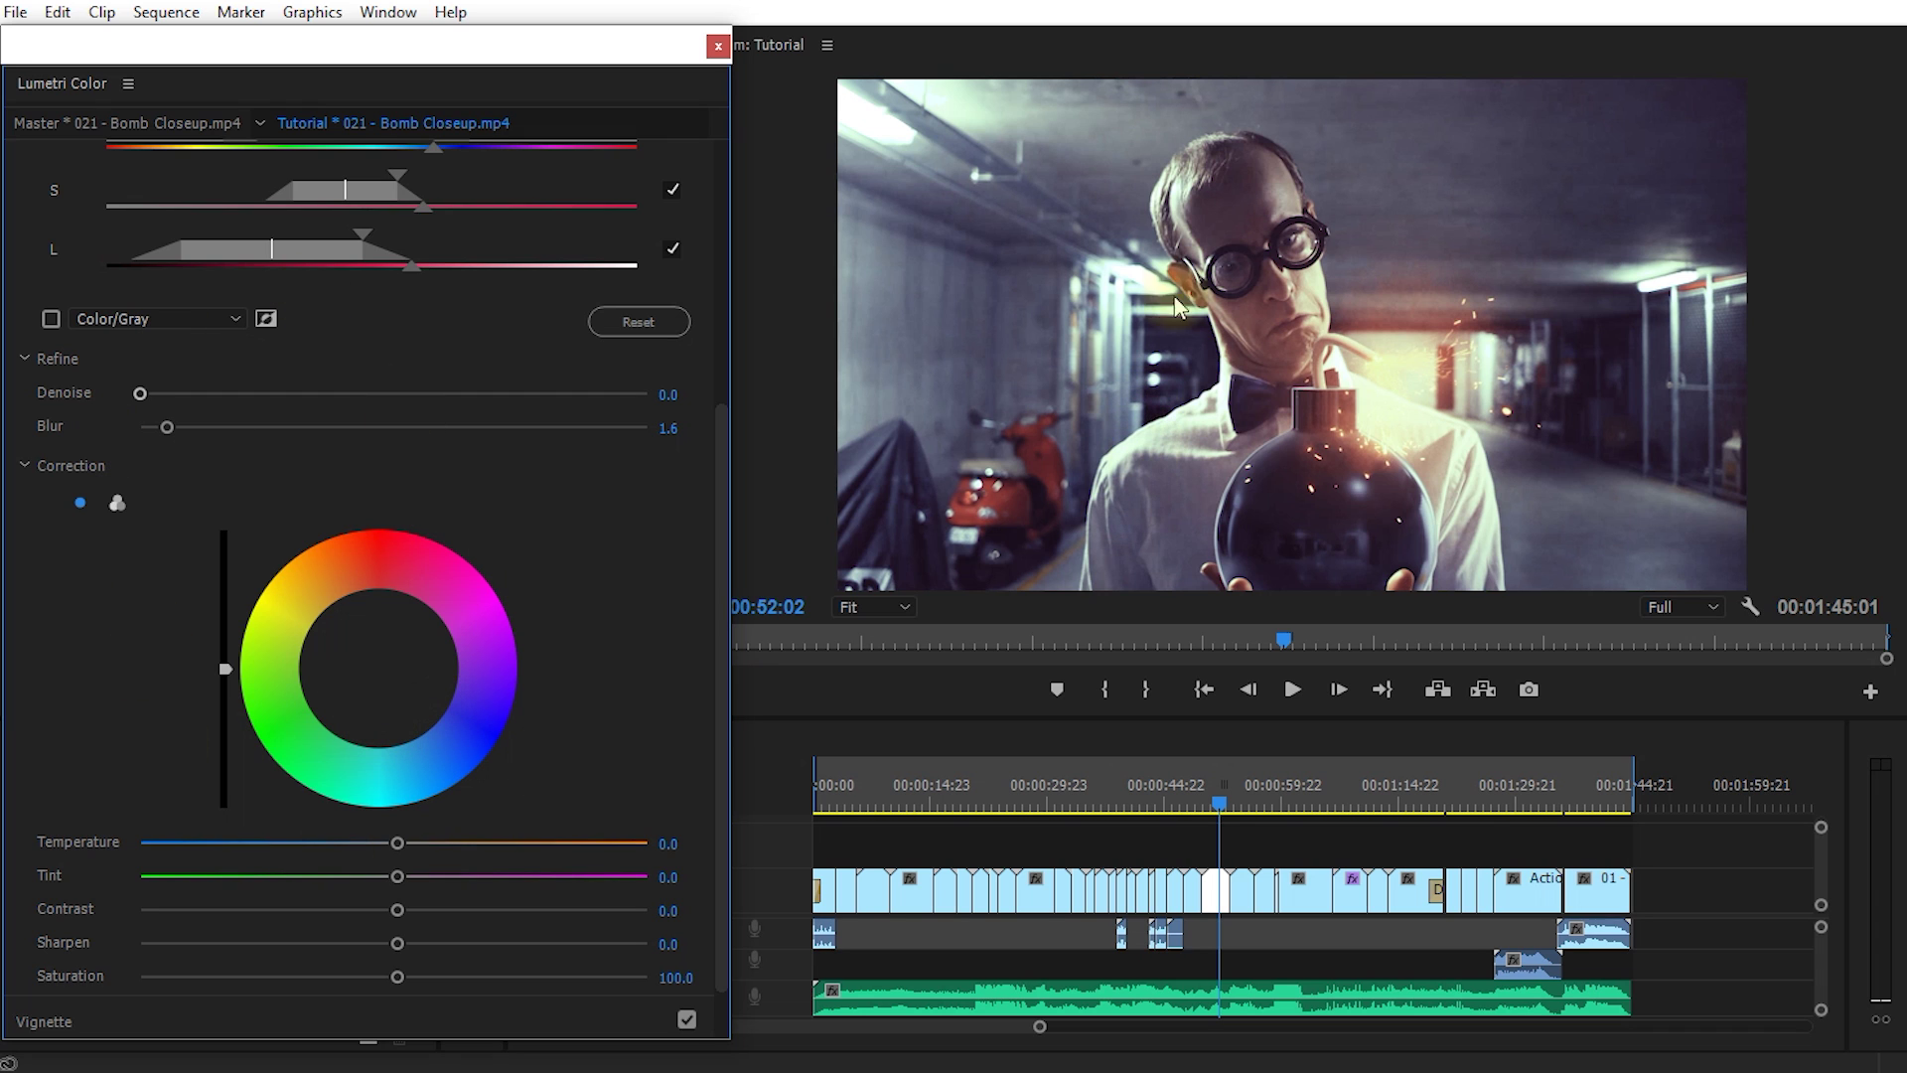
drag(724, 532, 724, 581)
drag(222, 606, 226, 460)
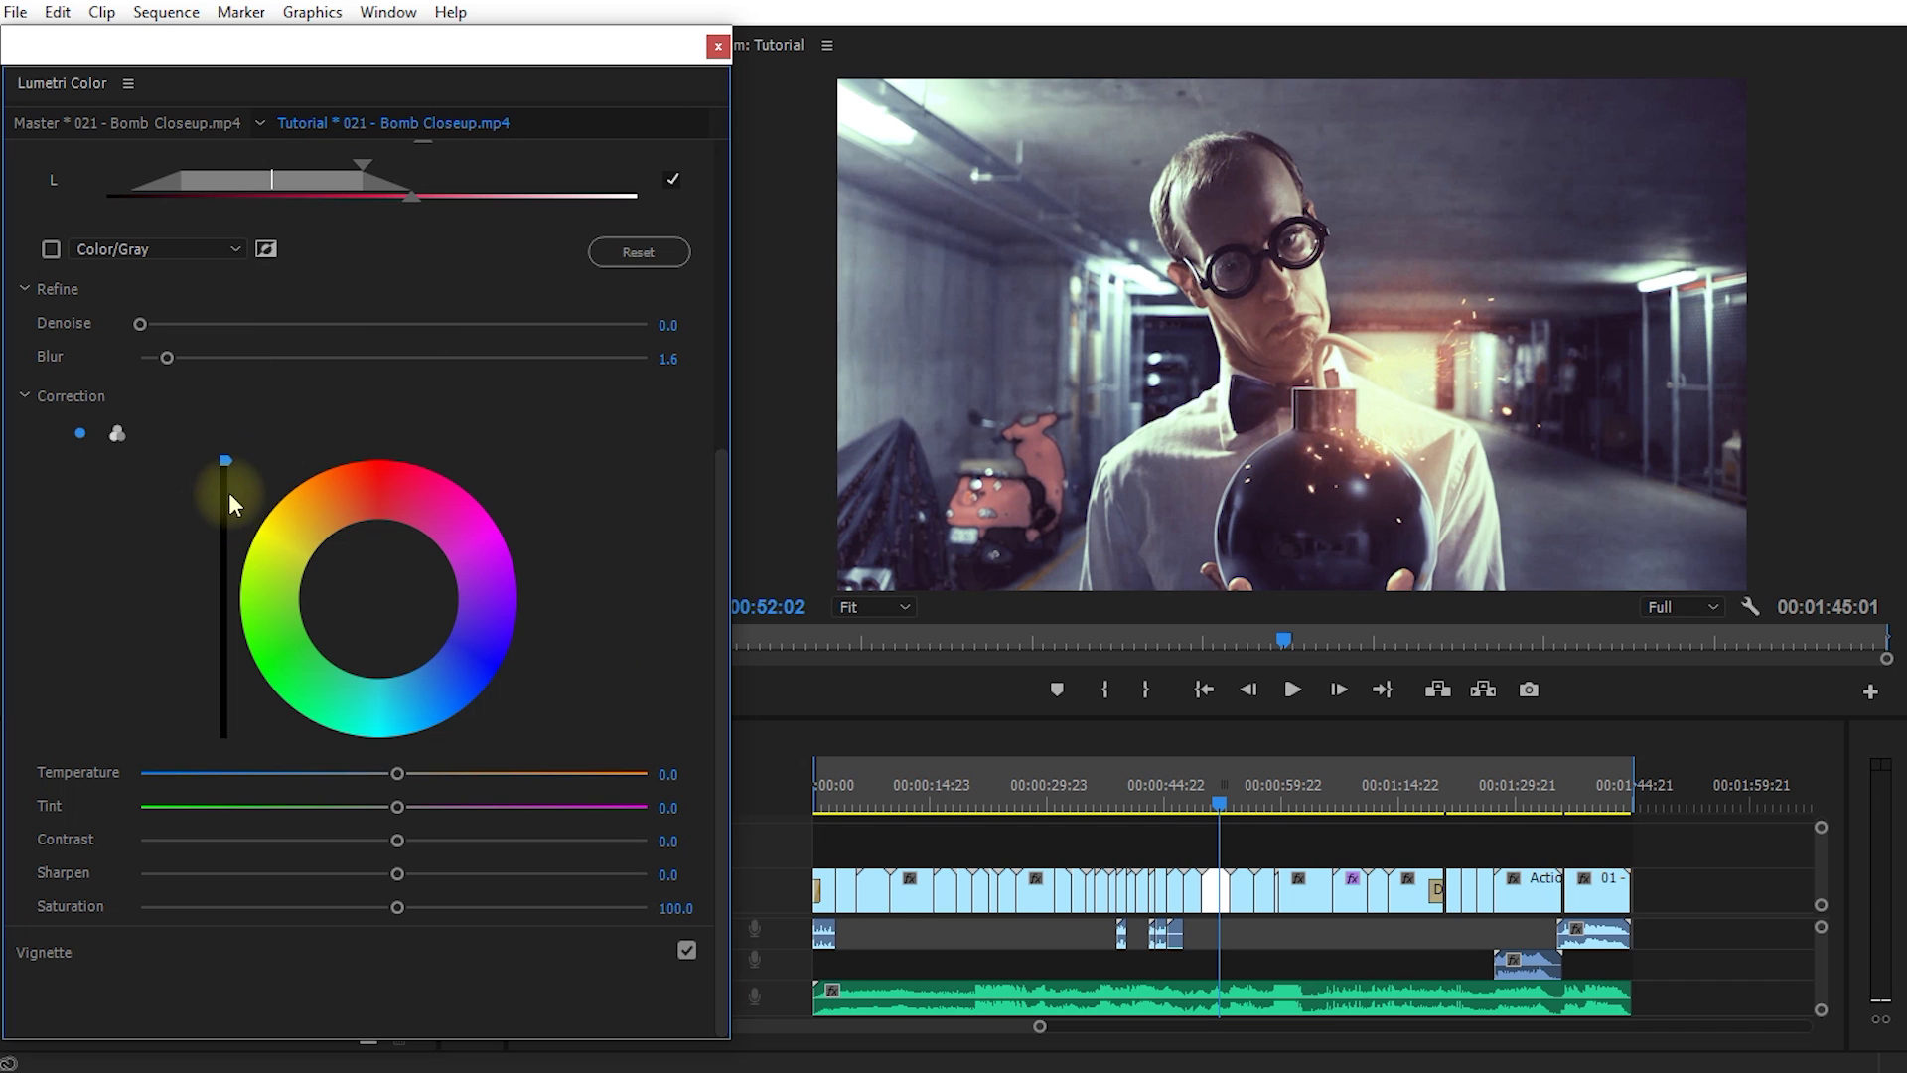
double_click(225, 462)
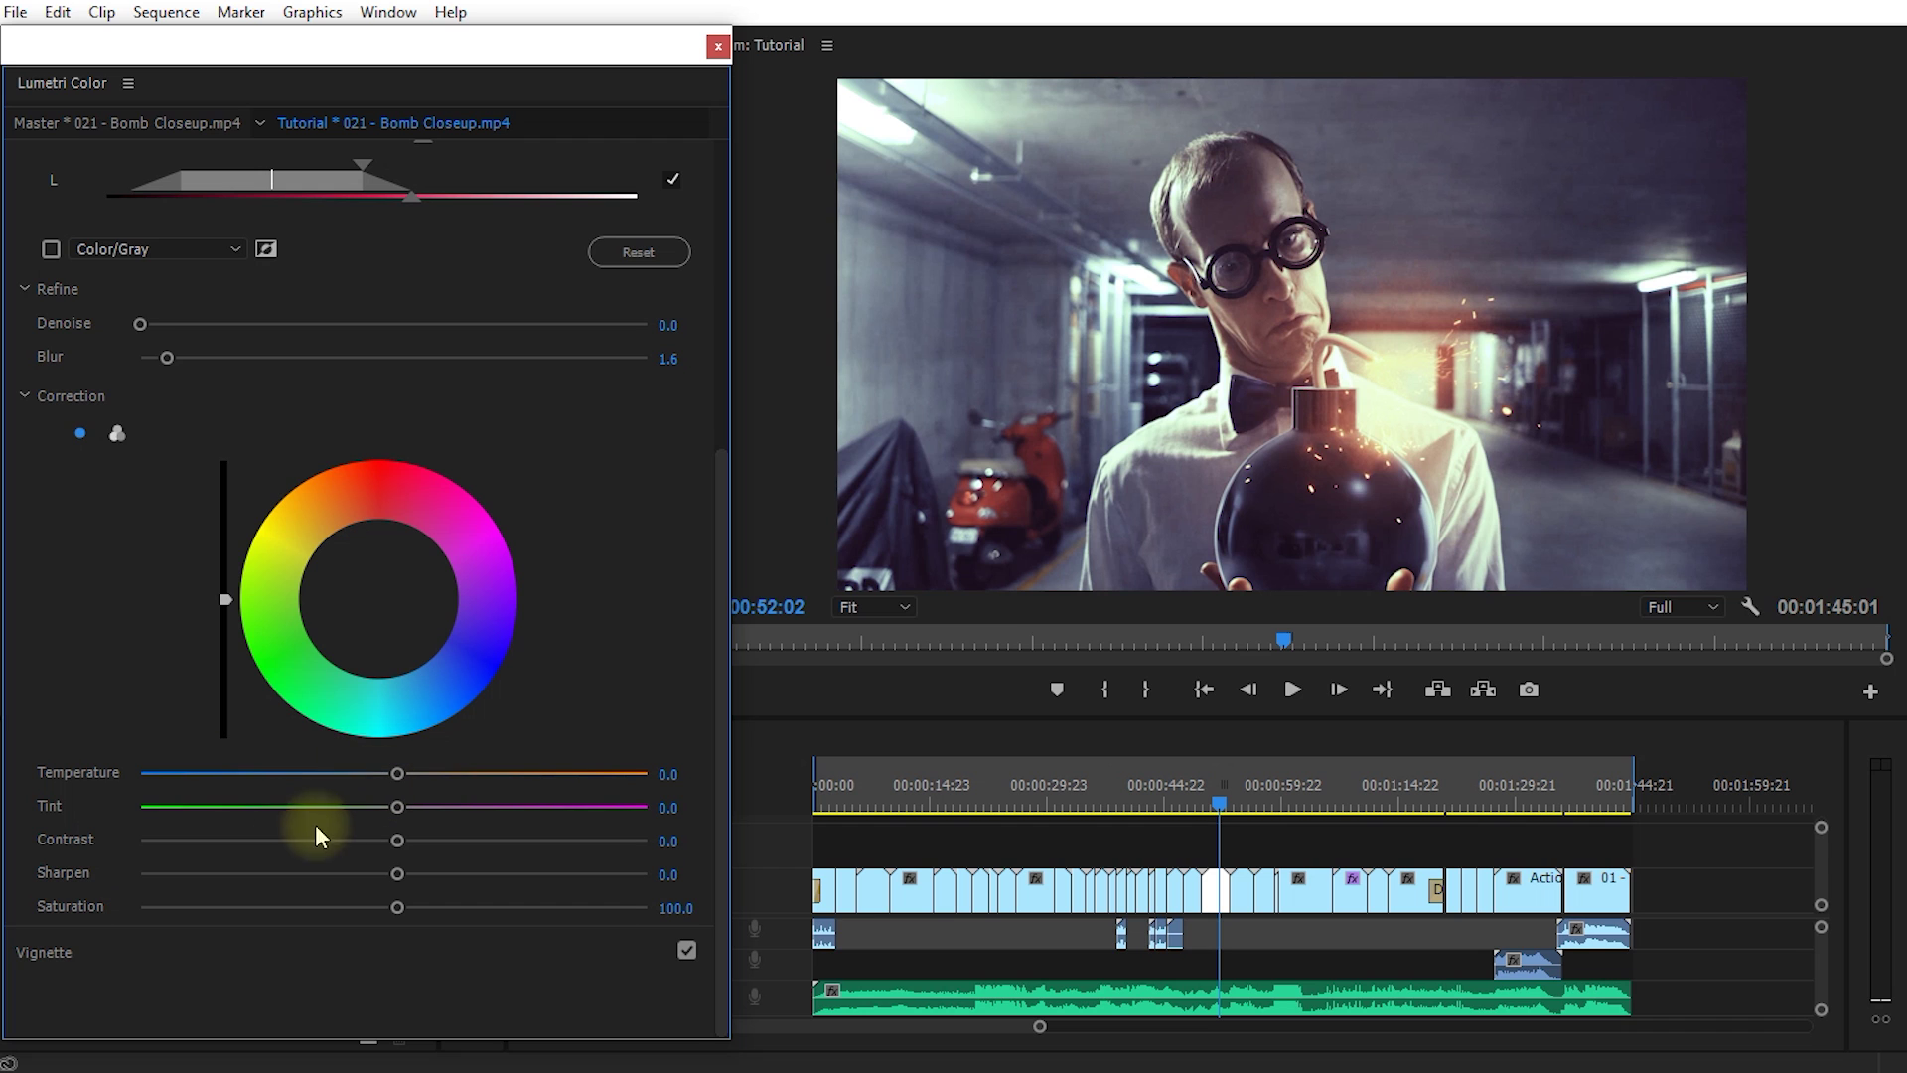
Set the keyed color's Saturation to 38.5 and Temperature to -17.5, and raise its correction brightness slightly.
drag(397, 908, 234, 902)
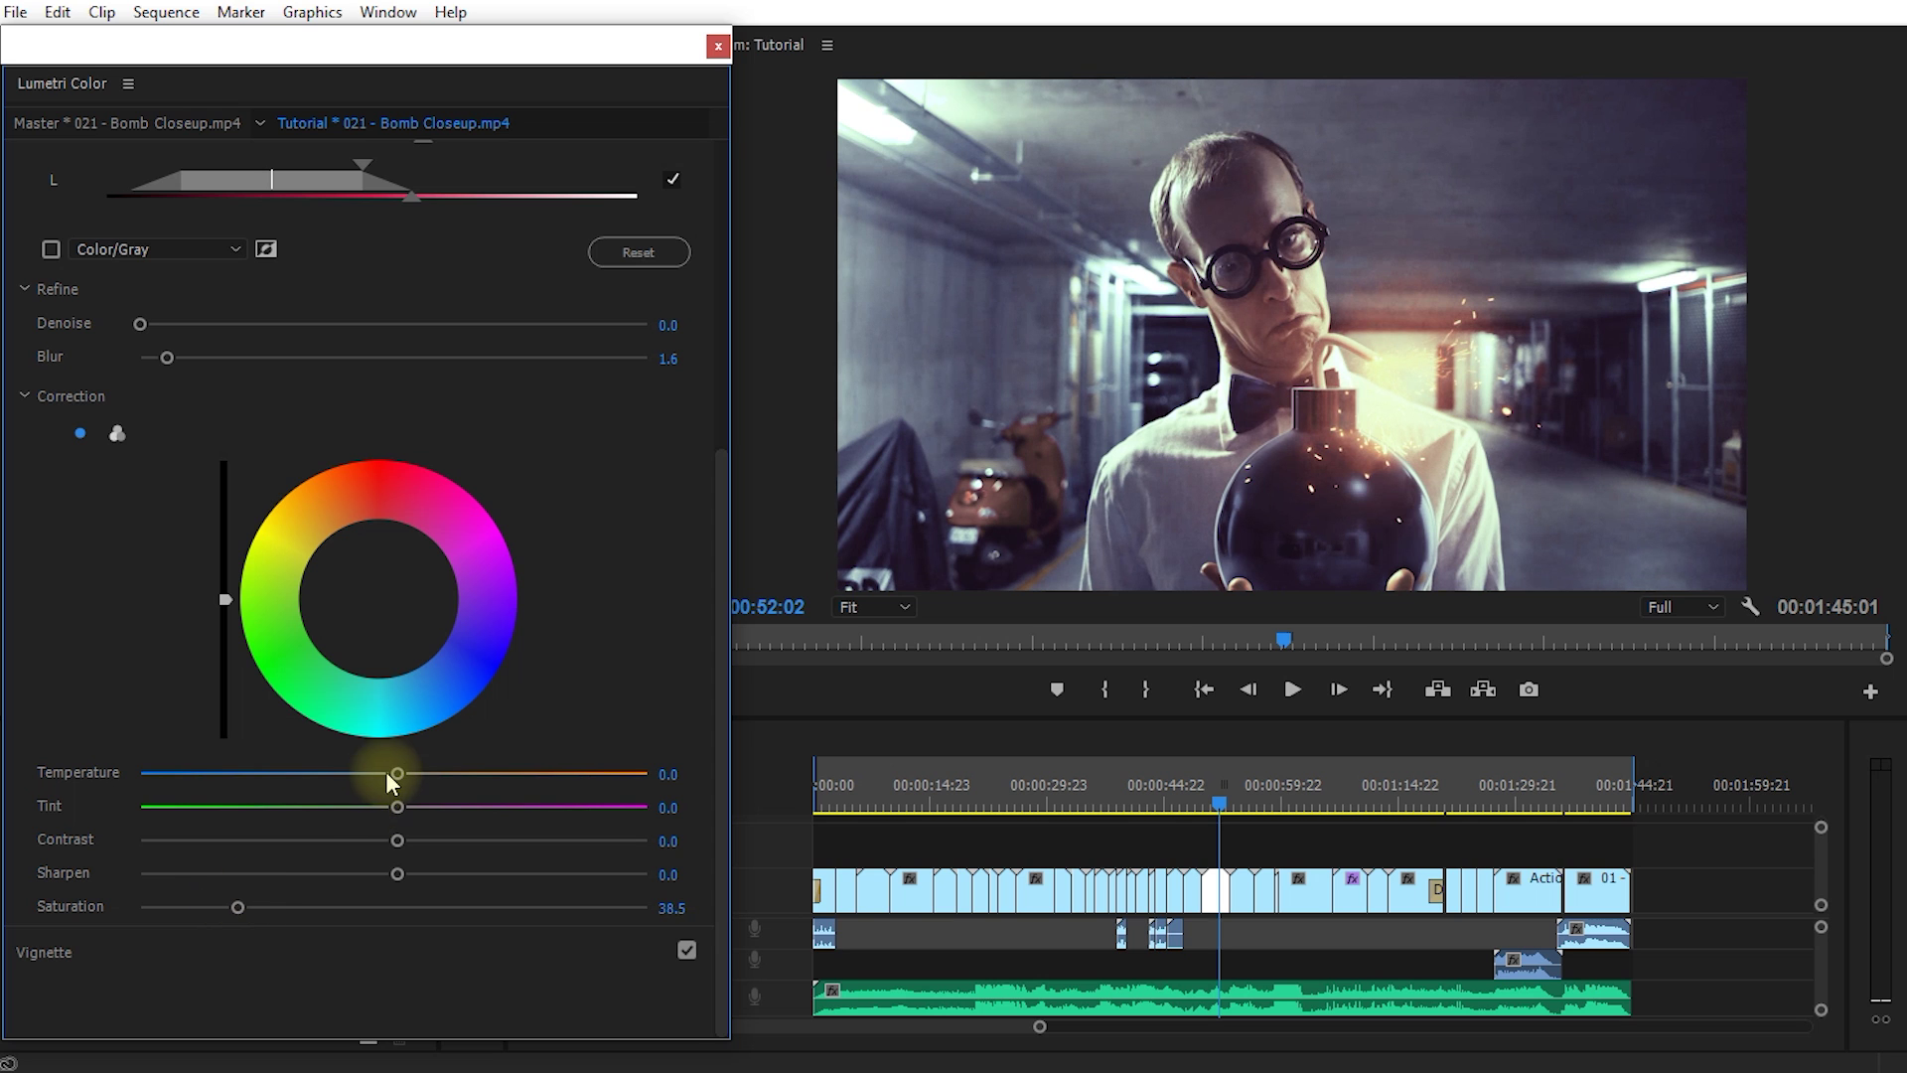
drag(387, 773, 349, 776)
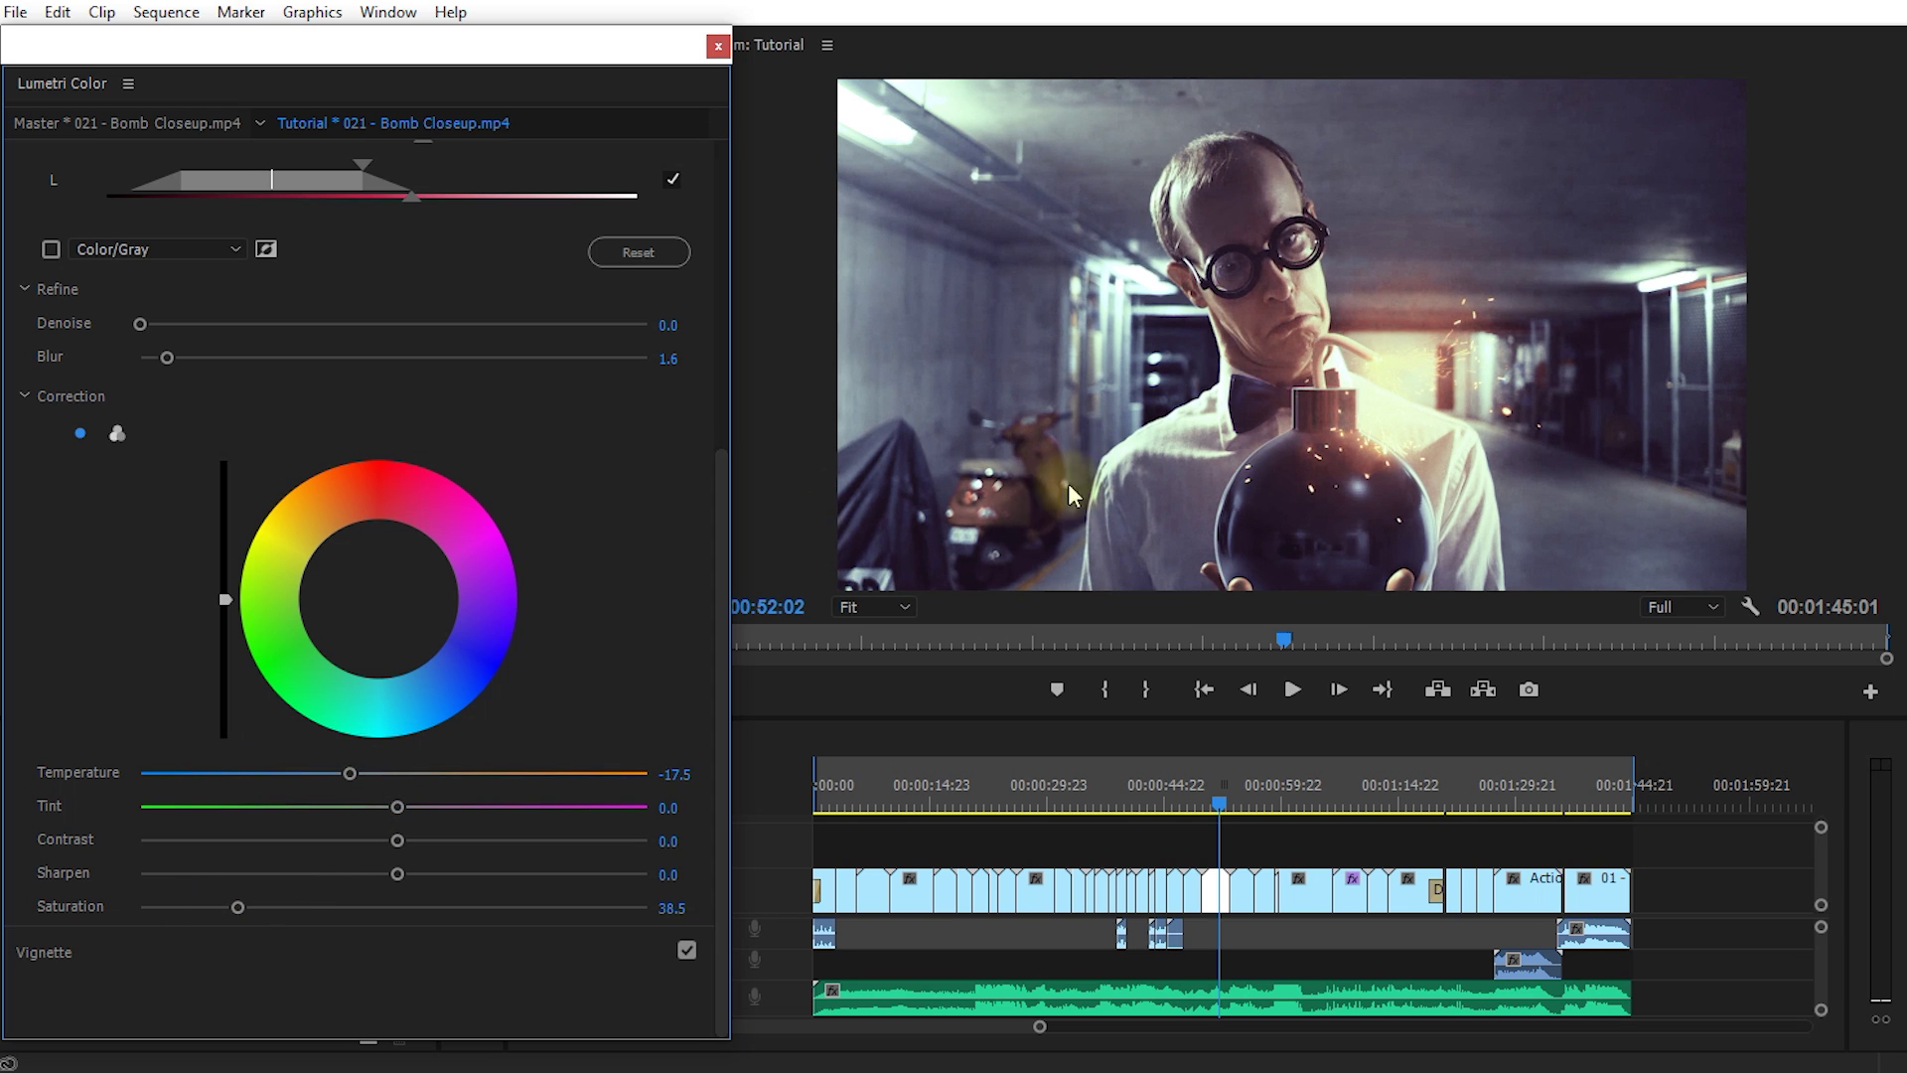
drag(231, 594, 226, 570)
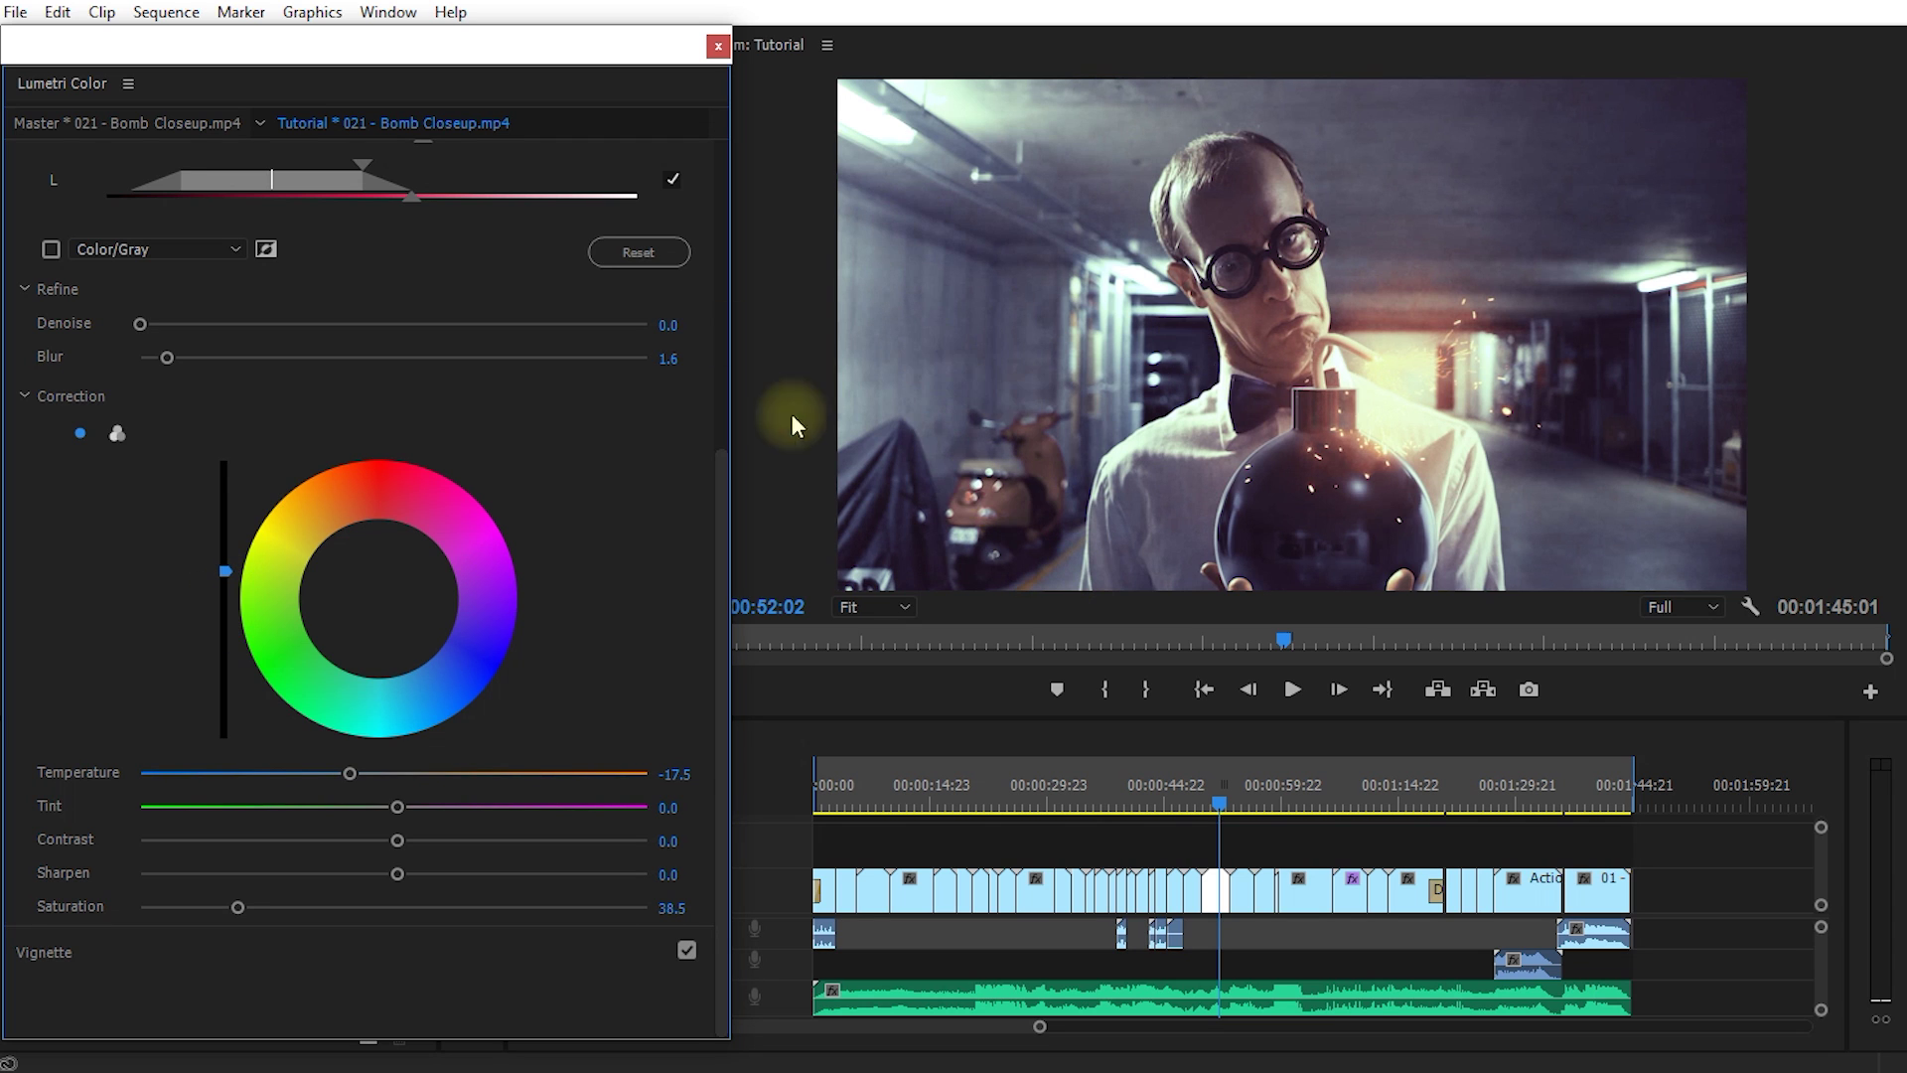
Collapse the HSL Secondary section and toggle it off and on to compare the scooter, leaving it disabled.
drag(705, 415, 743, 123)
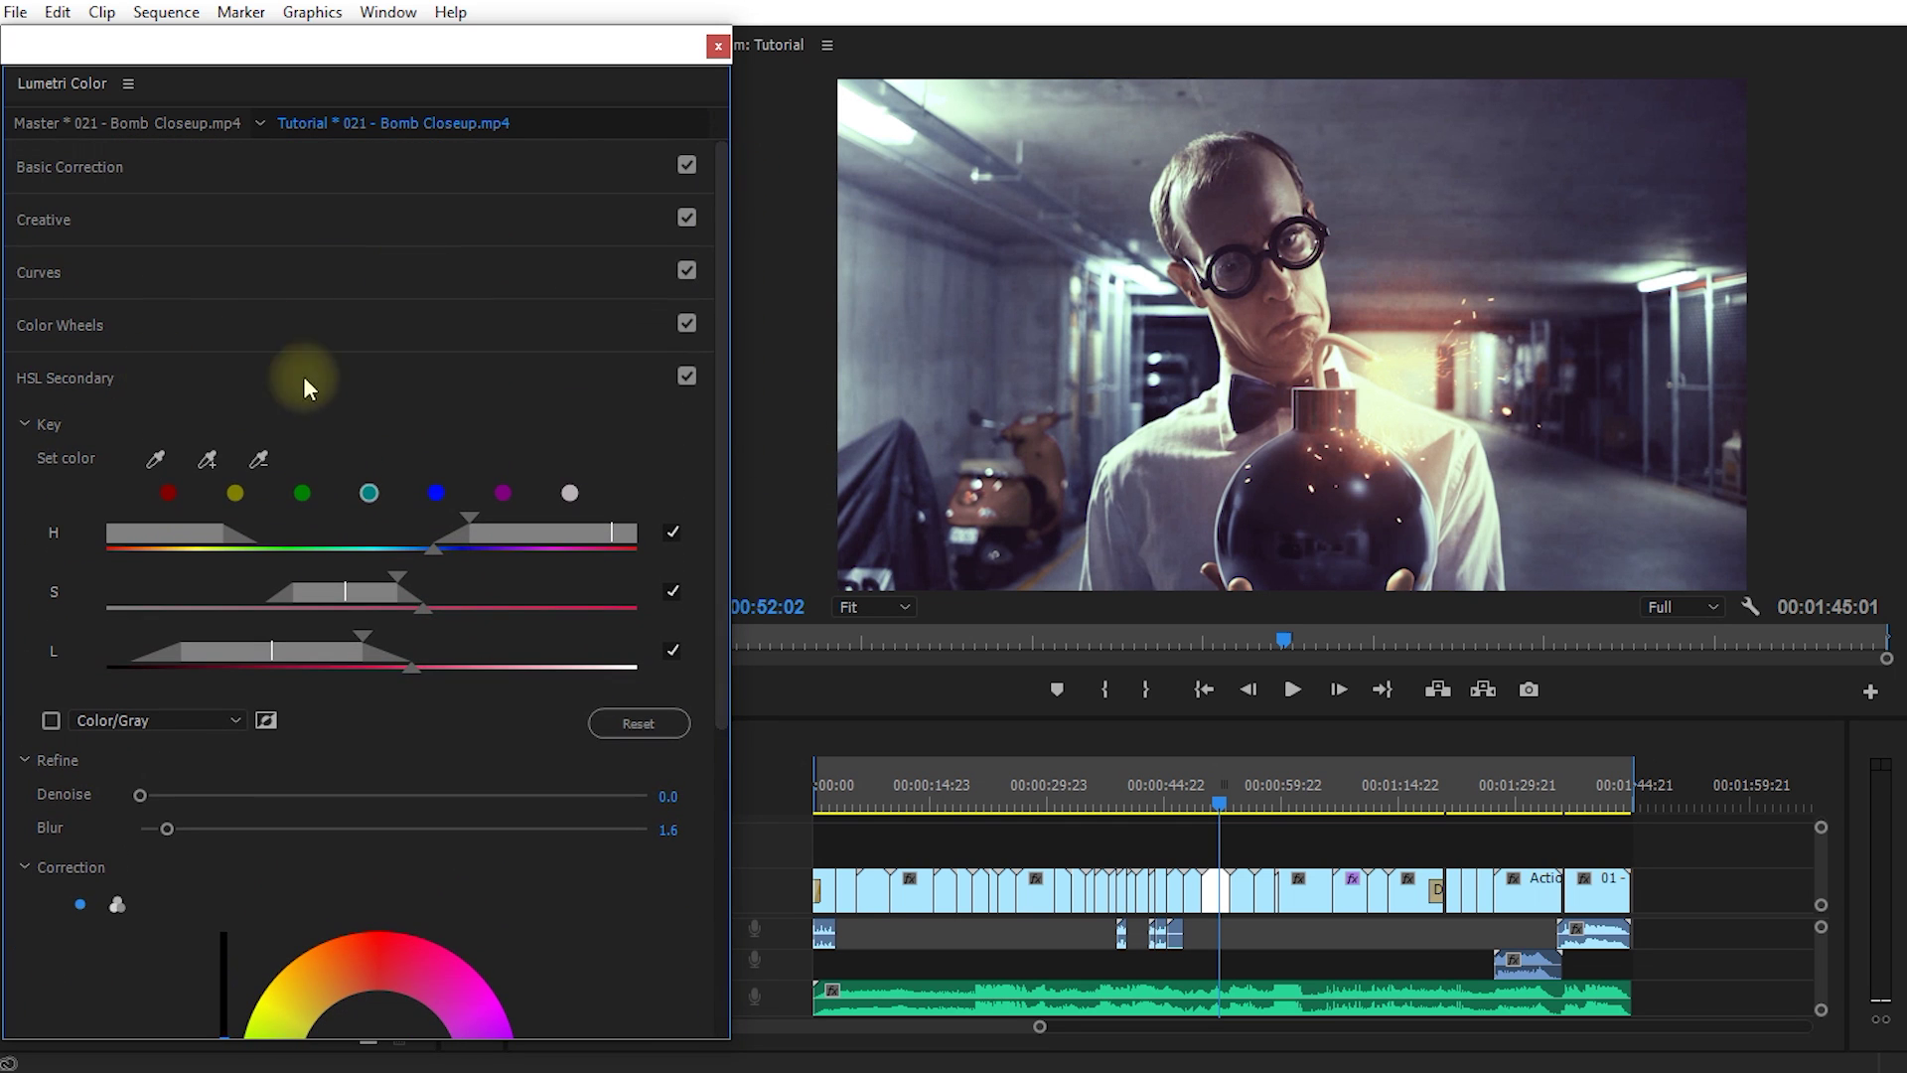
click(68, 376)
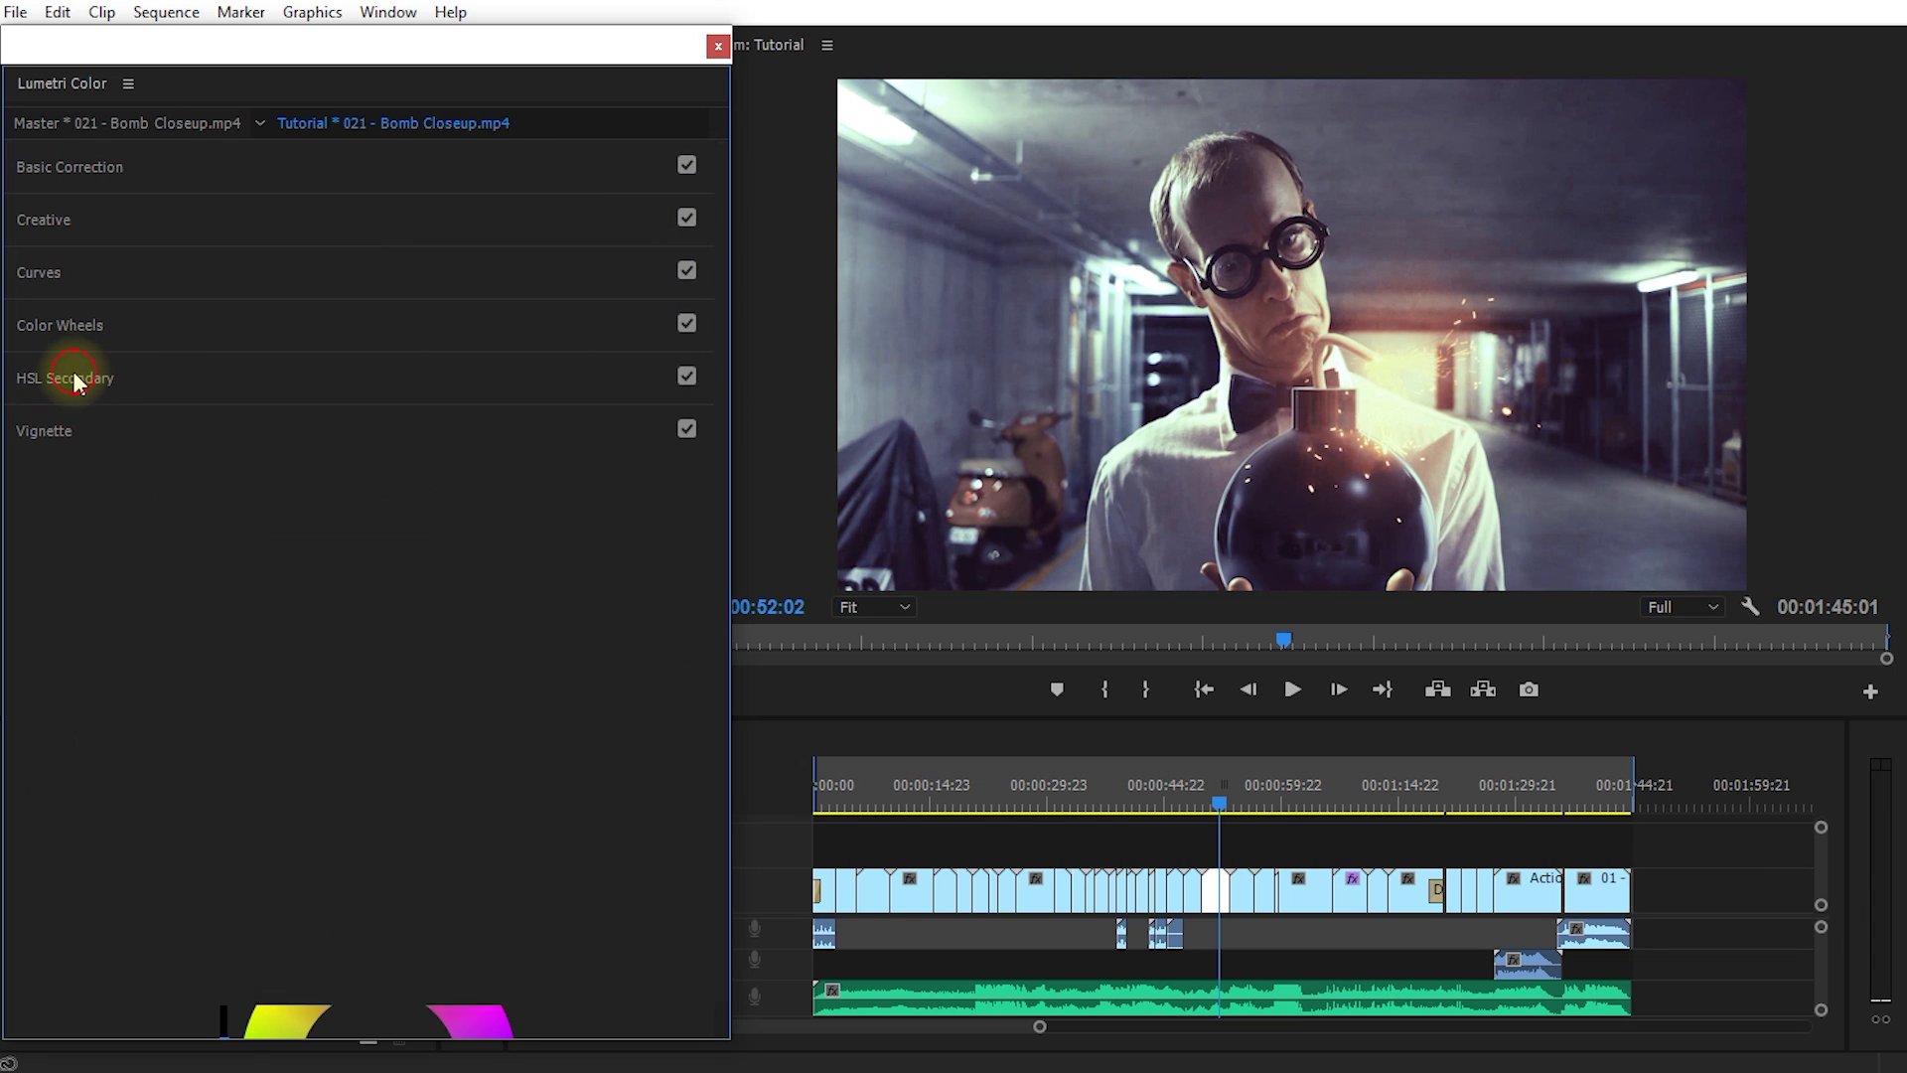
click(688, 377)
click(687, 379)
click(685, 381)
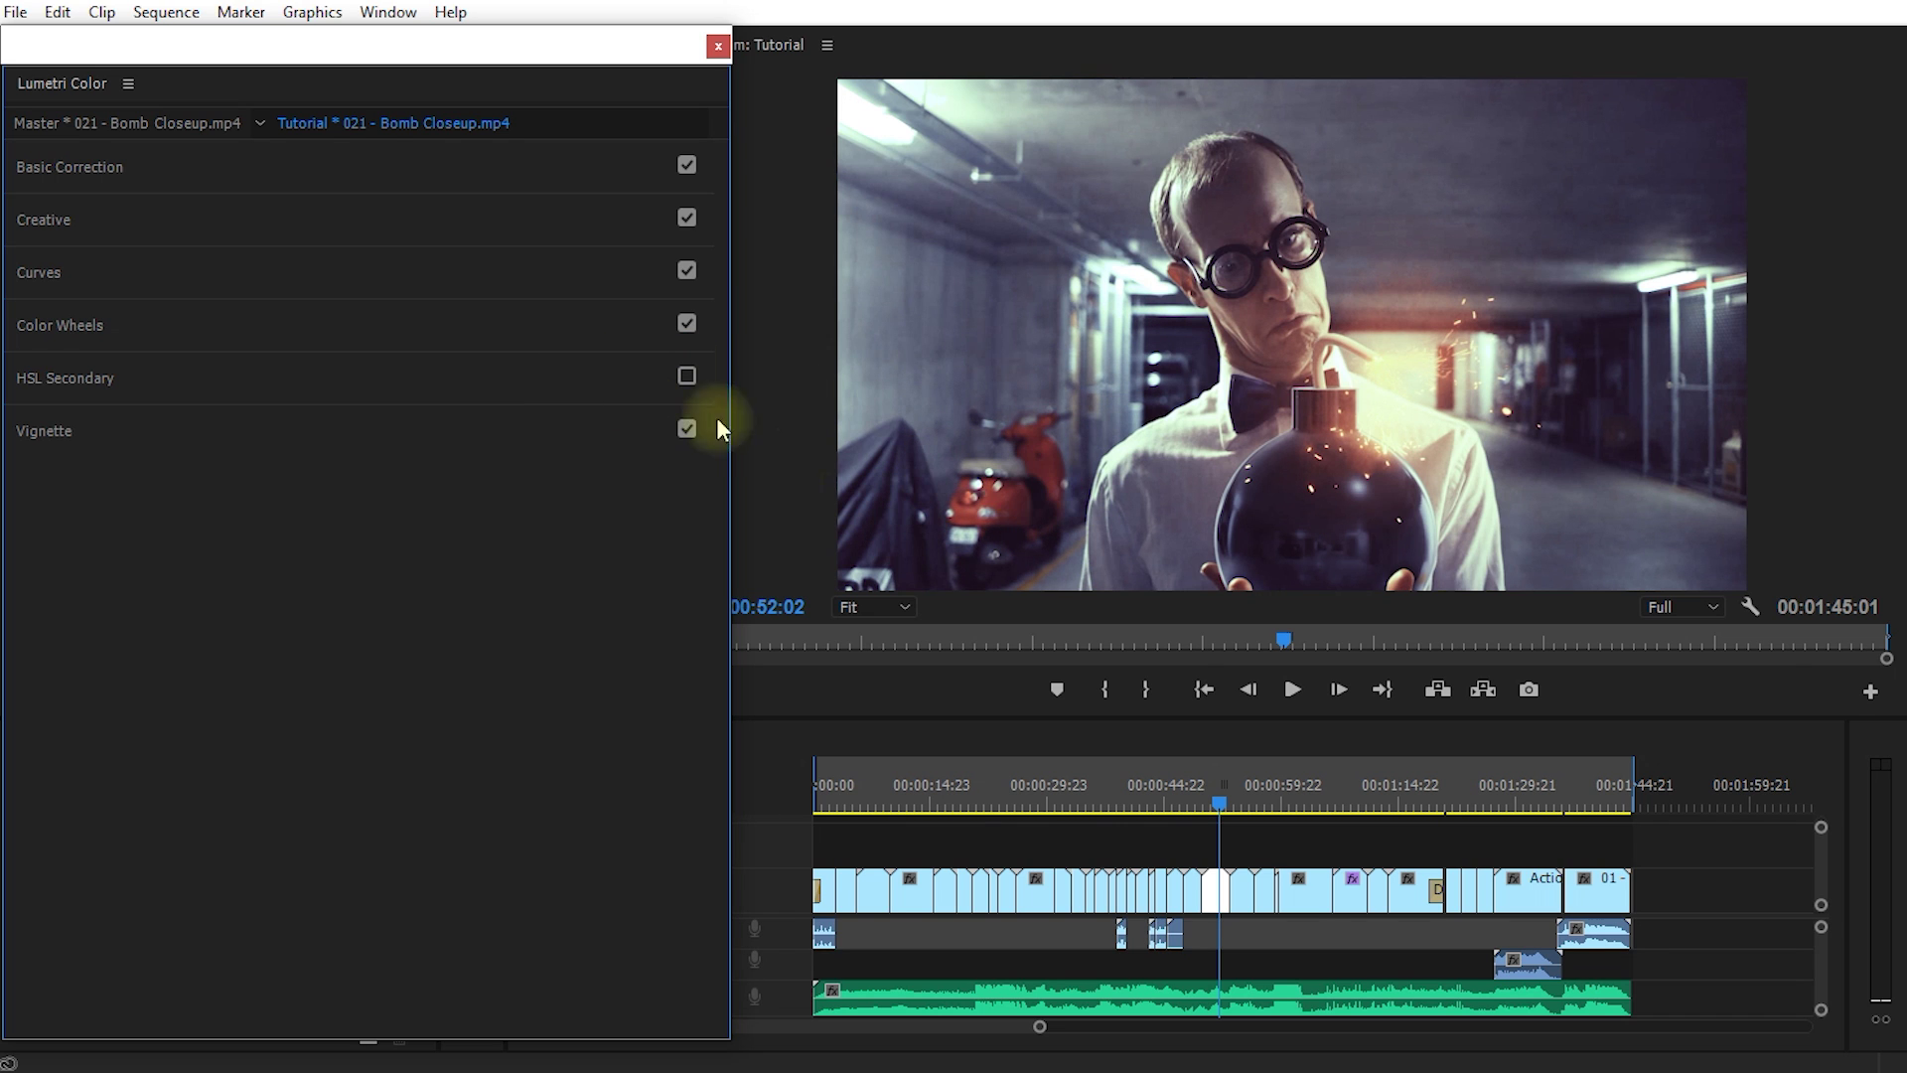
Re-enable HSL Secondary and set the Vignette's Amount to -1.9, Midpoint to 47.3, Roundness to -4.3 and Feather to 59.5.
click(686, 377)
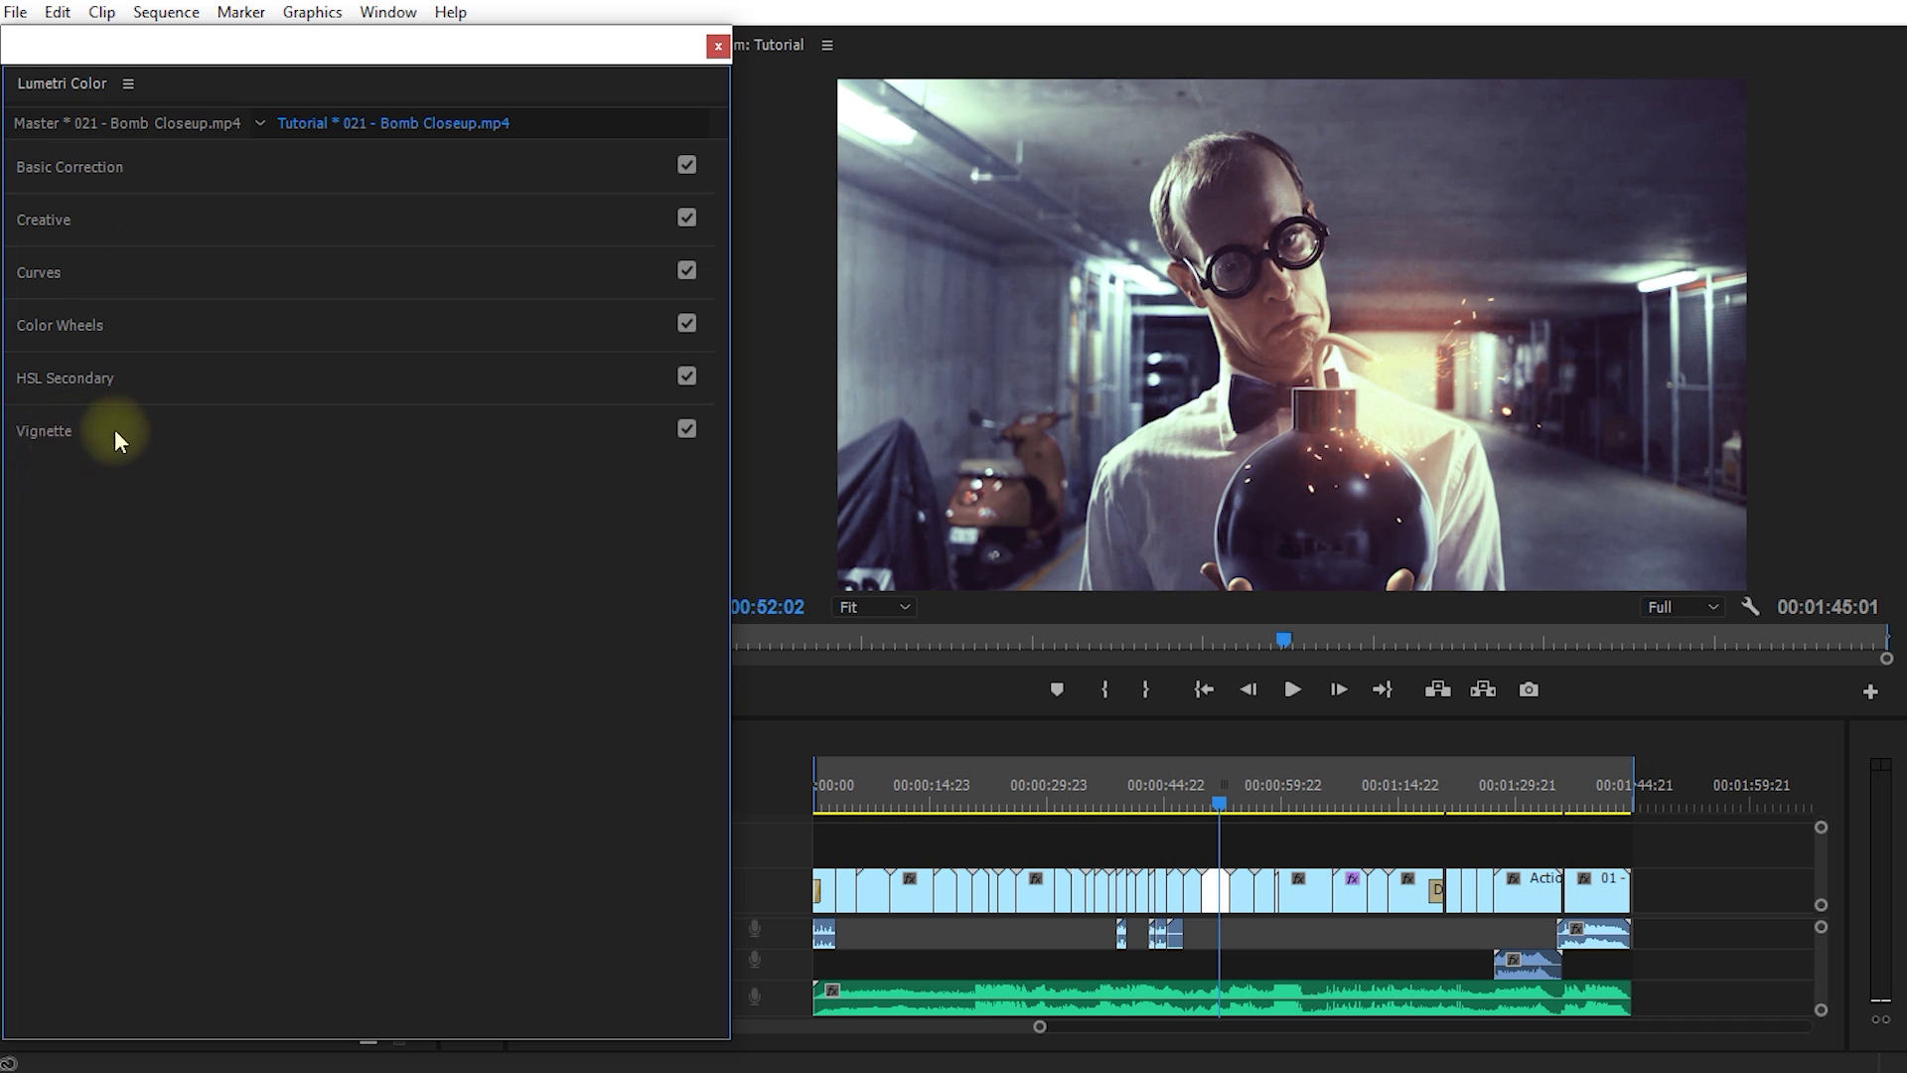
click(68, 431)
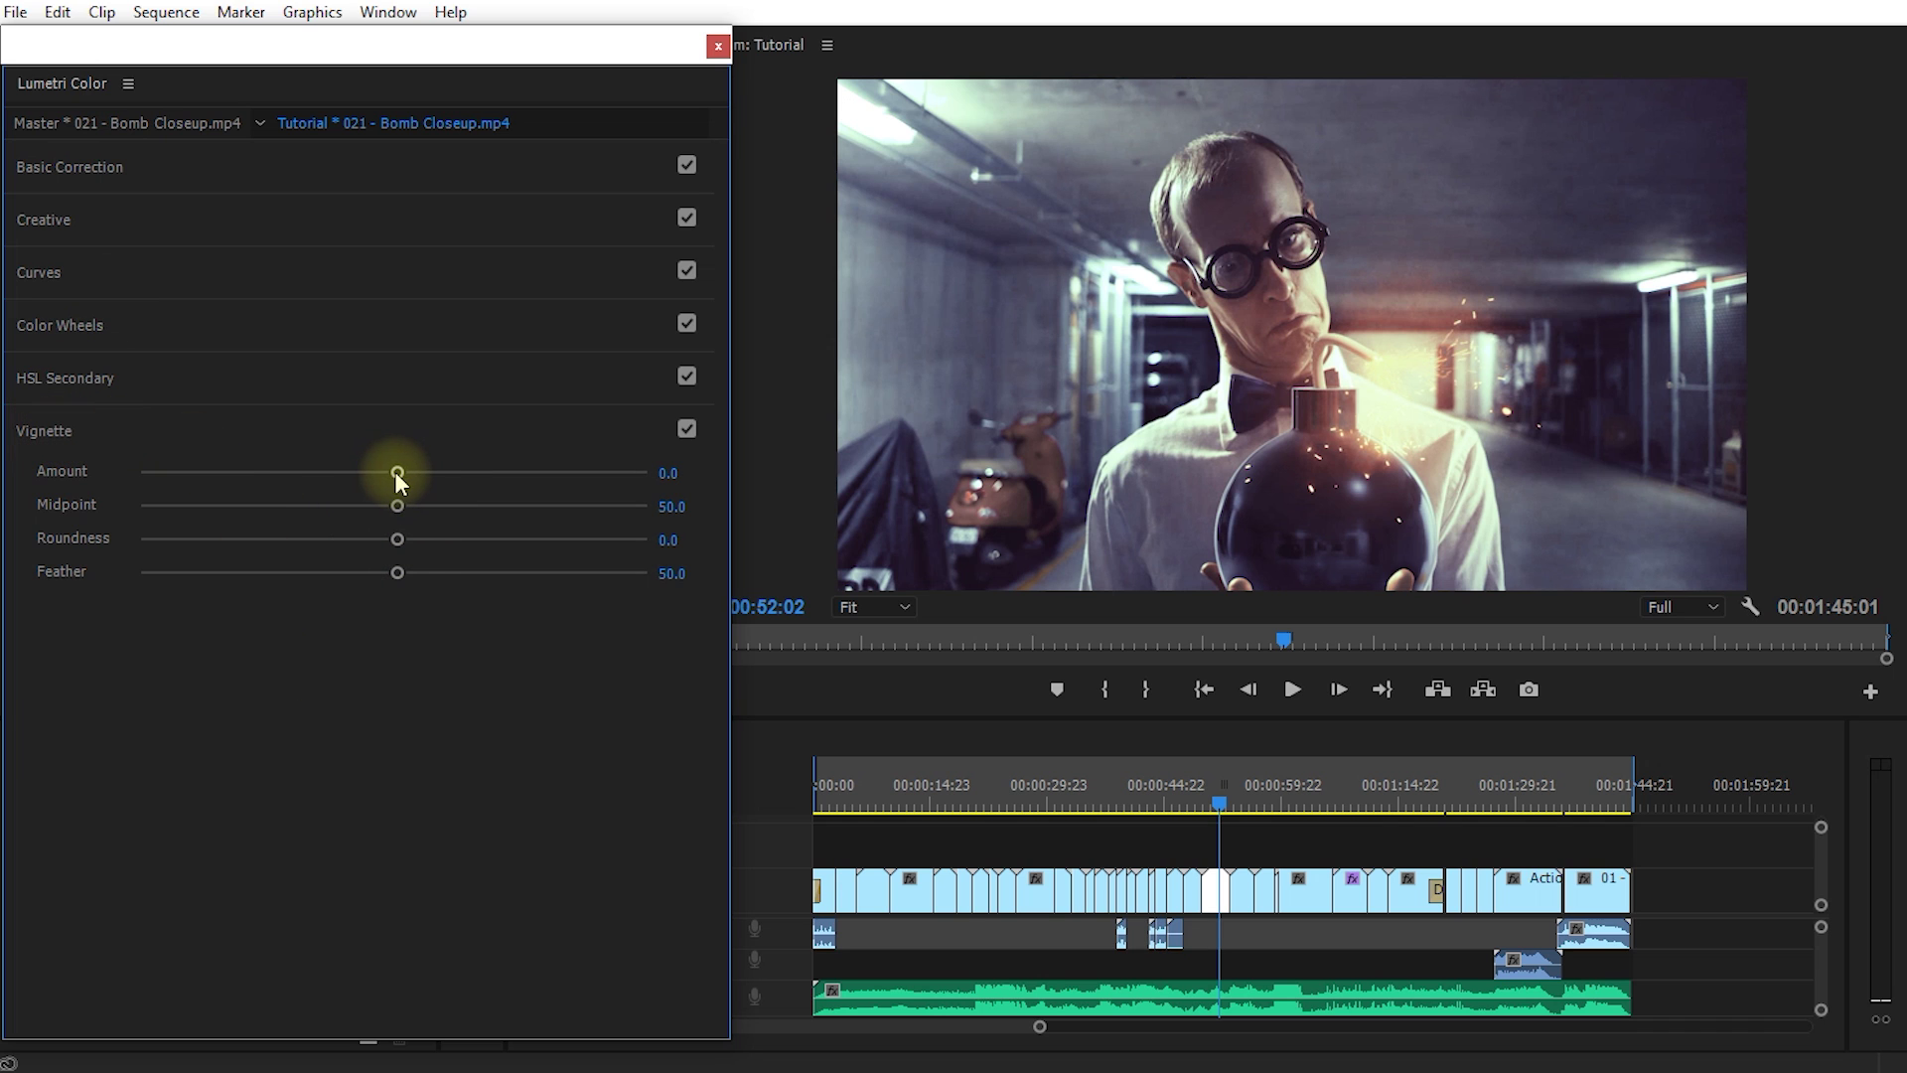
drag(396, 471, 187, 468)
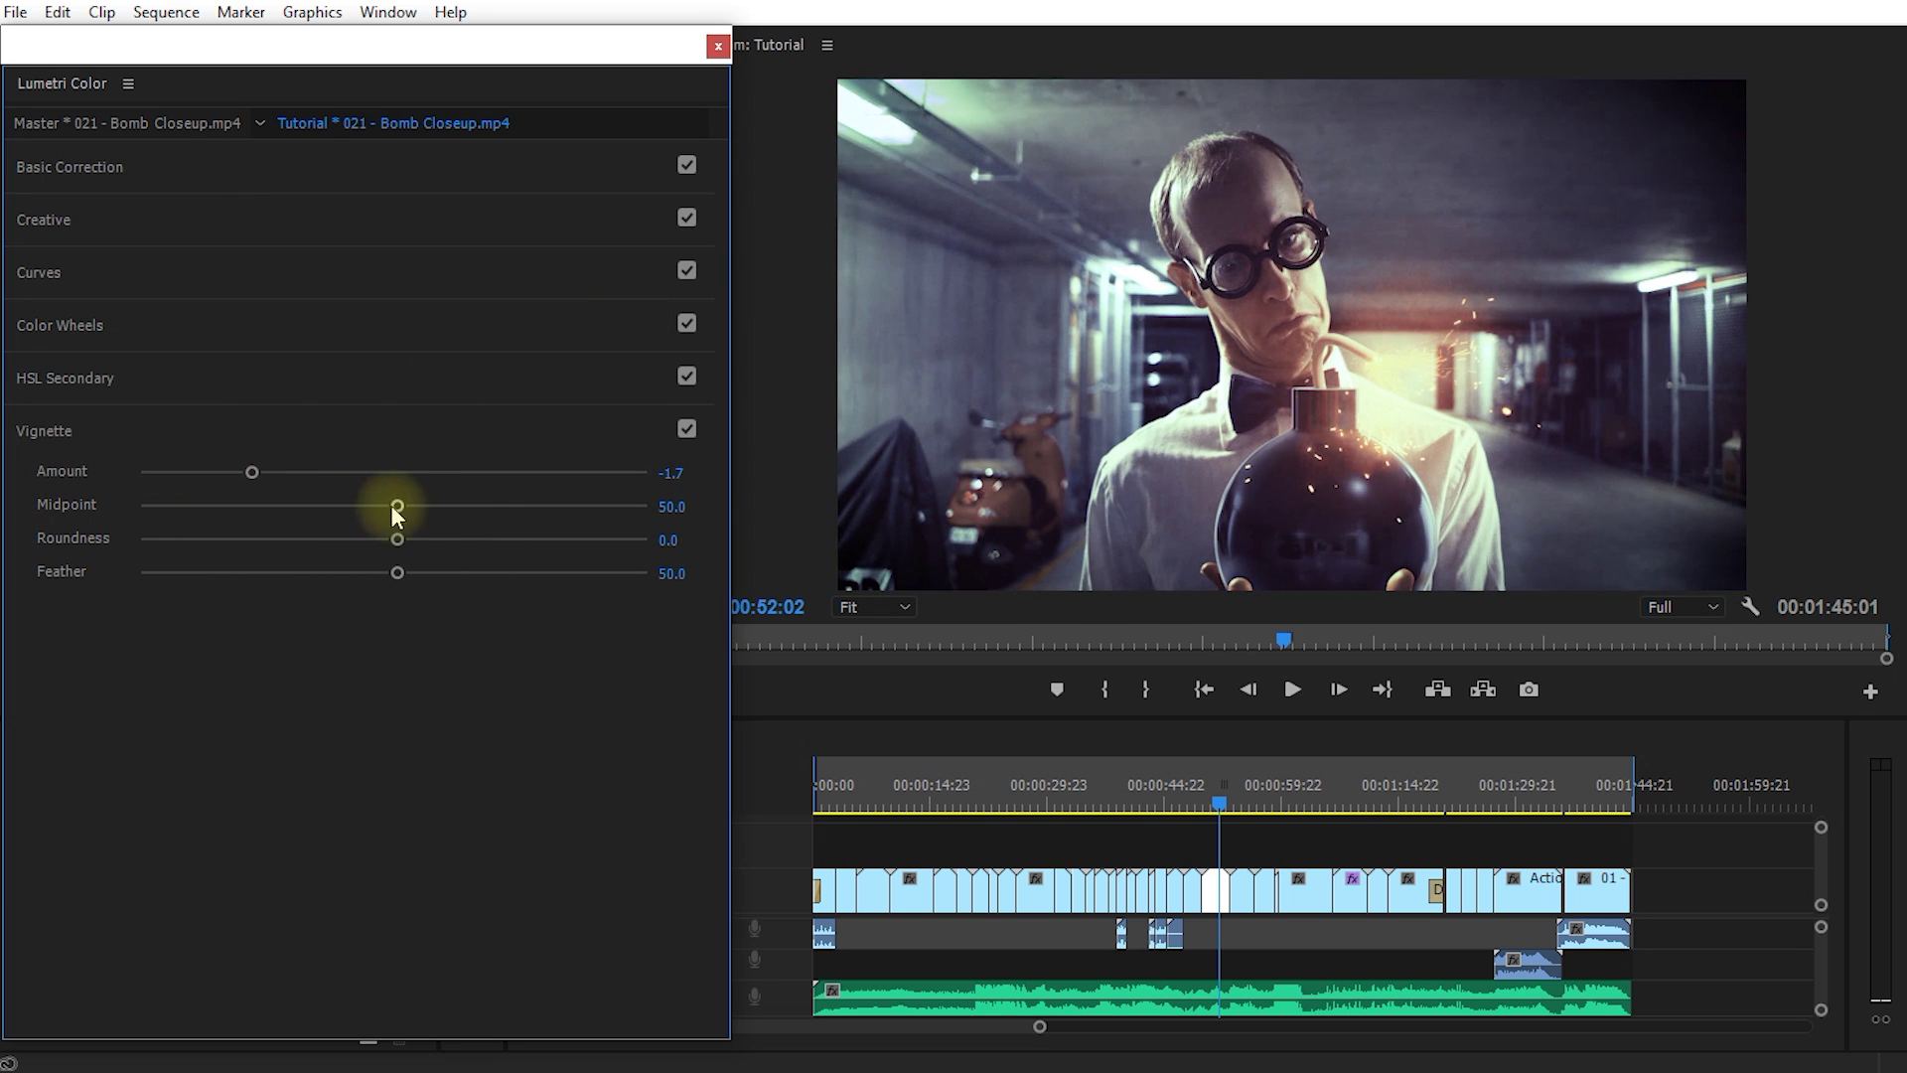
drag(402, 506, 442, 575)
mouse_move(248, 471)
mouse_down()
mouse_move(162, 475)
mouse_move(425, 484)
mouse_move(227, 489)
mouse_up()
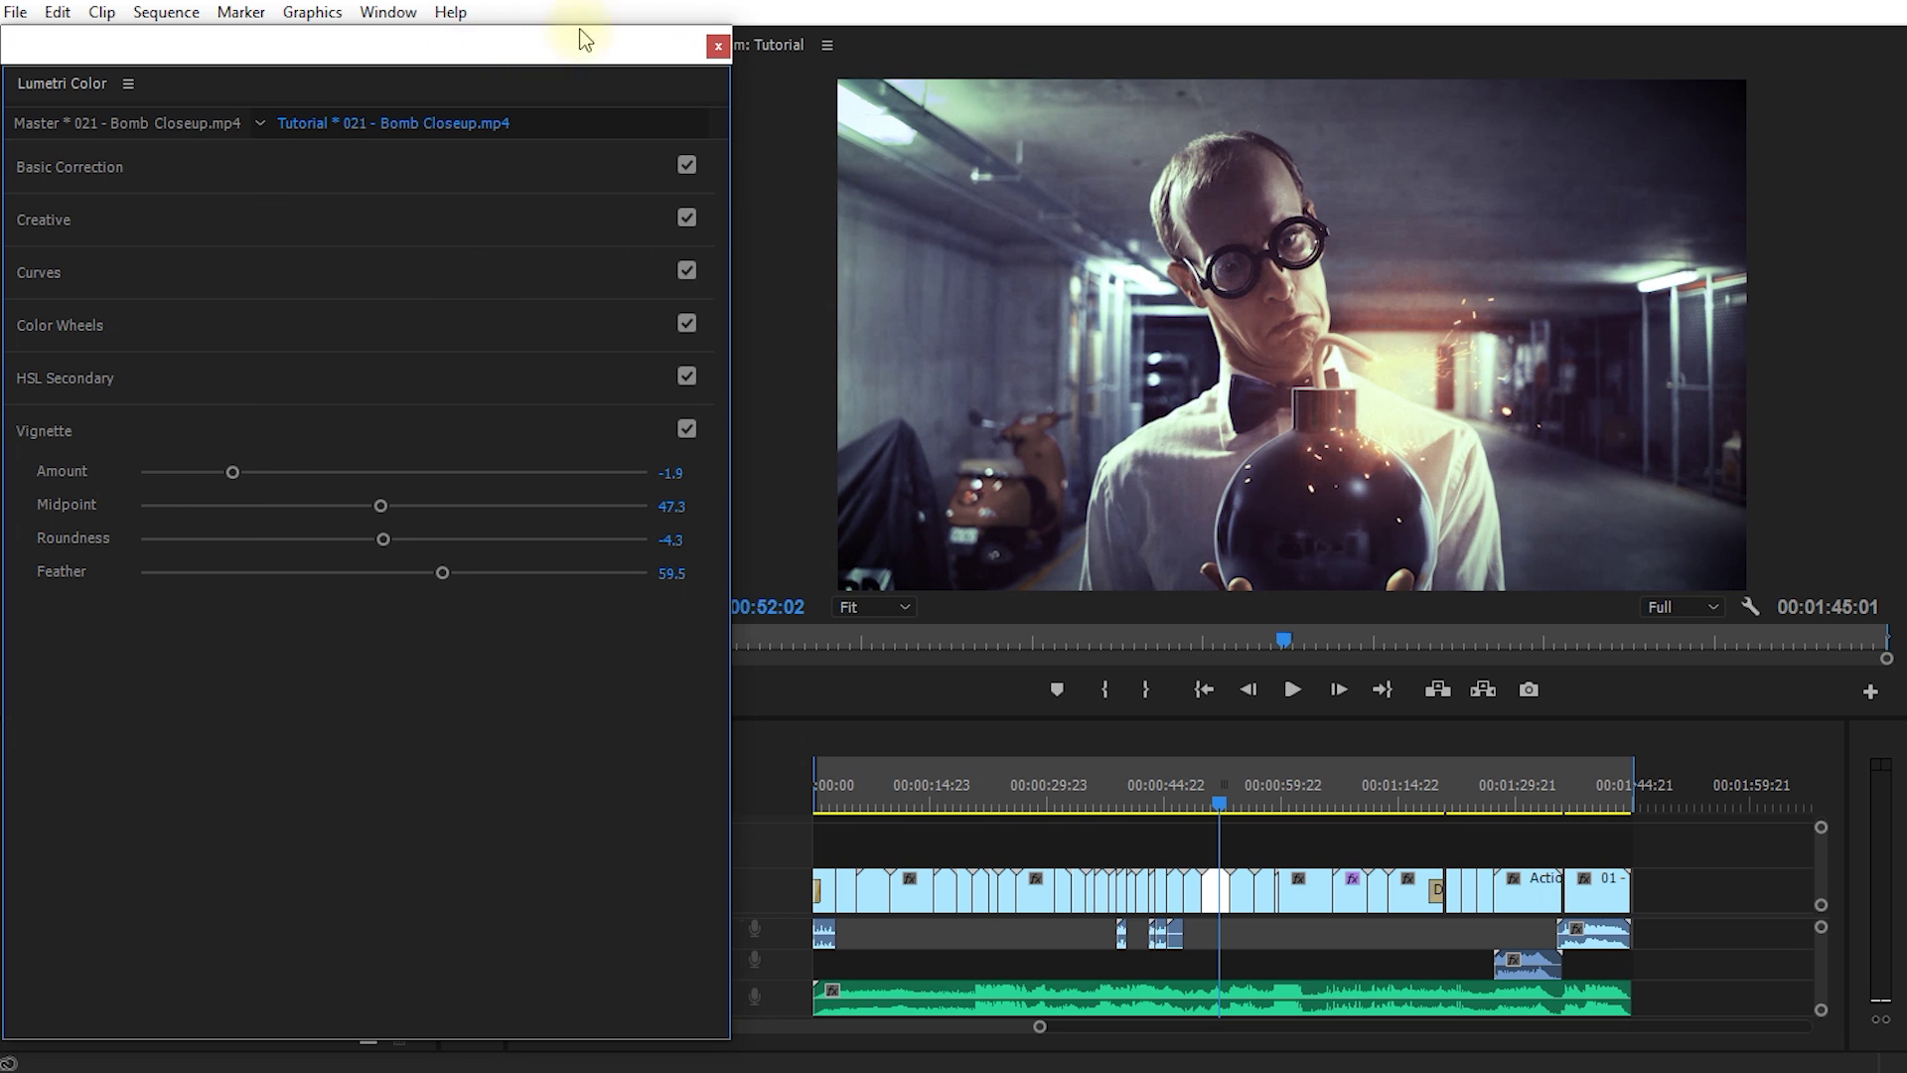
Close the floating Lumetri Color window and toggle the bomb closeup clip's Lumetri Color effect off and on to compare the grade.
drag(540, 58, 594, 45)
click(725, 53)
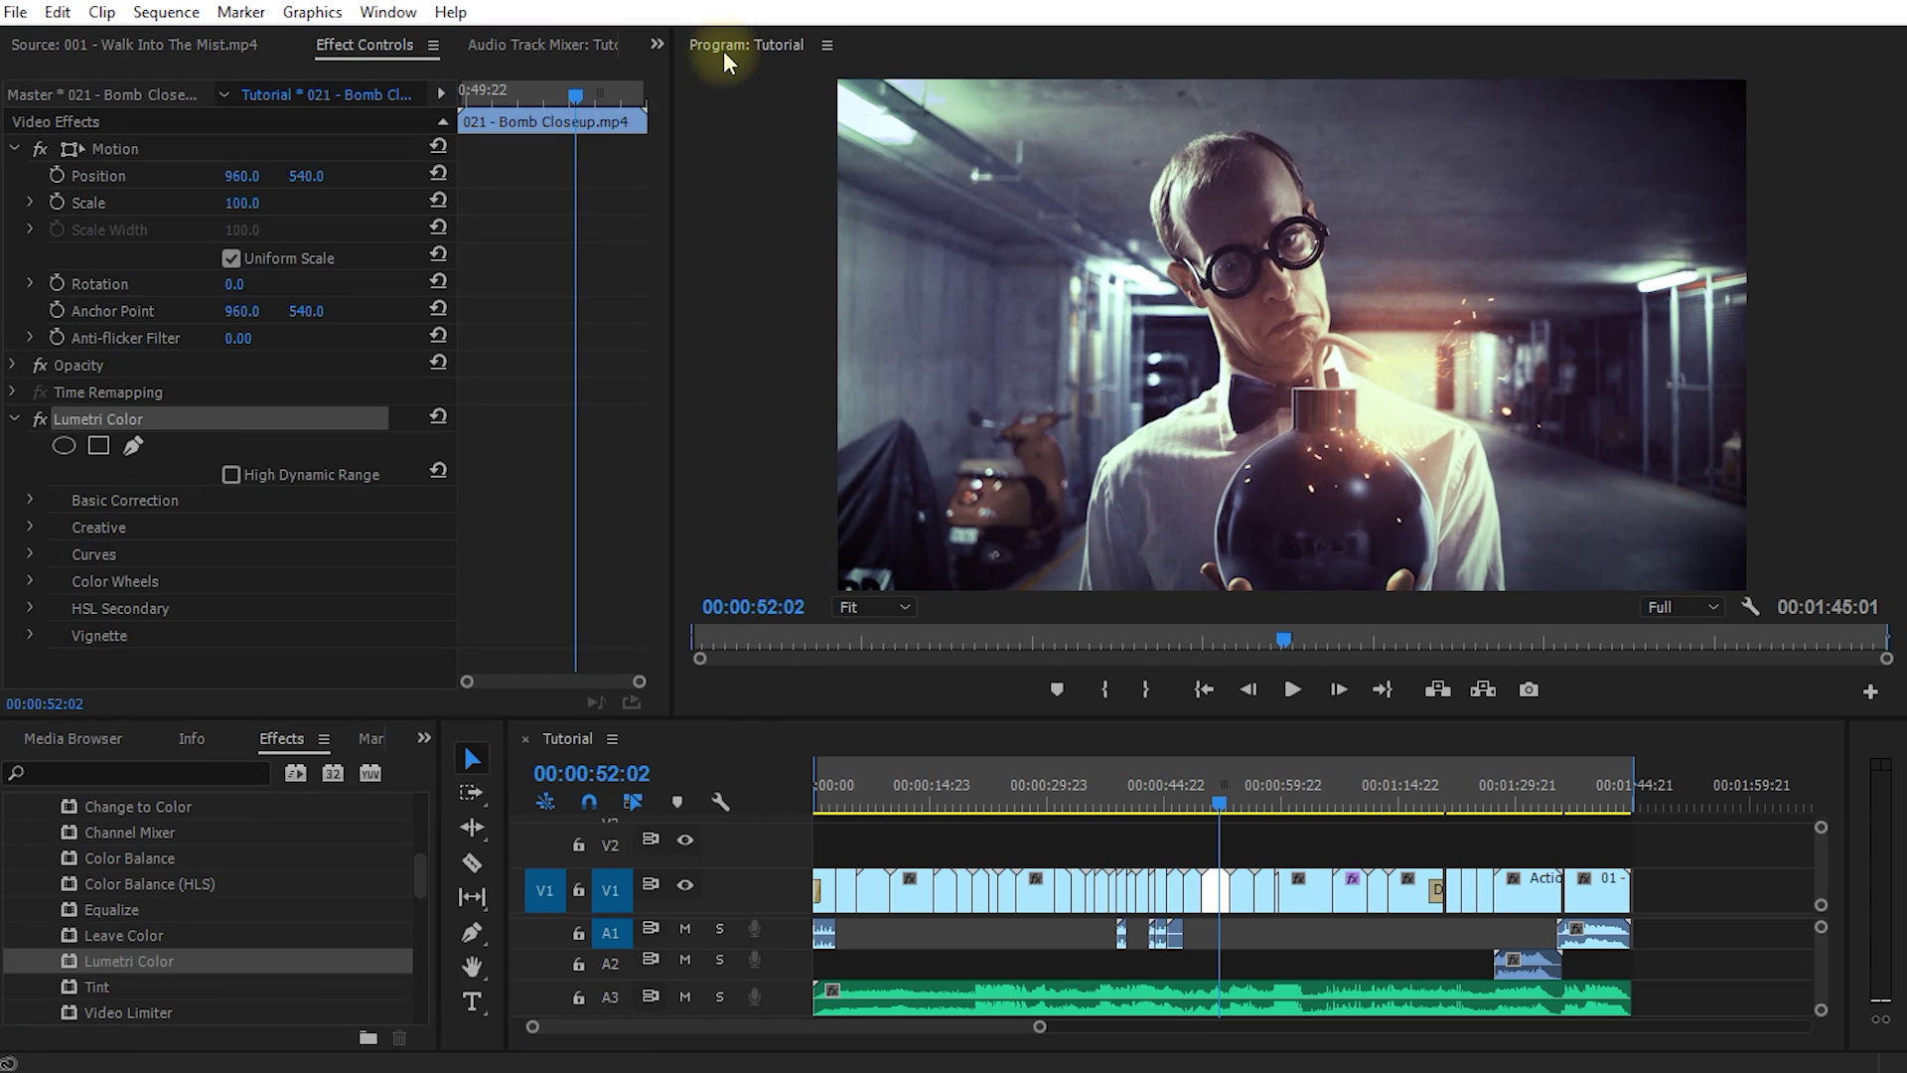
click(121, 418)
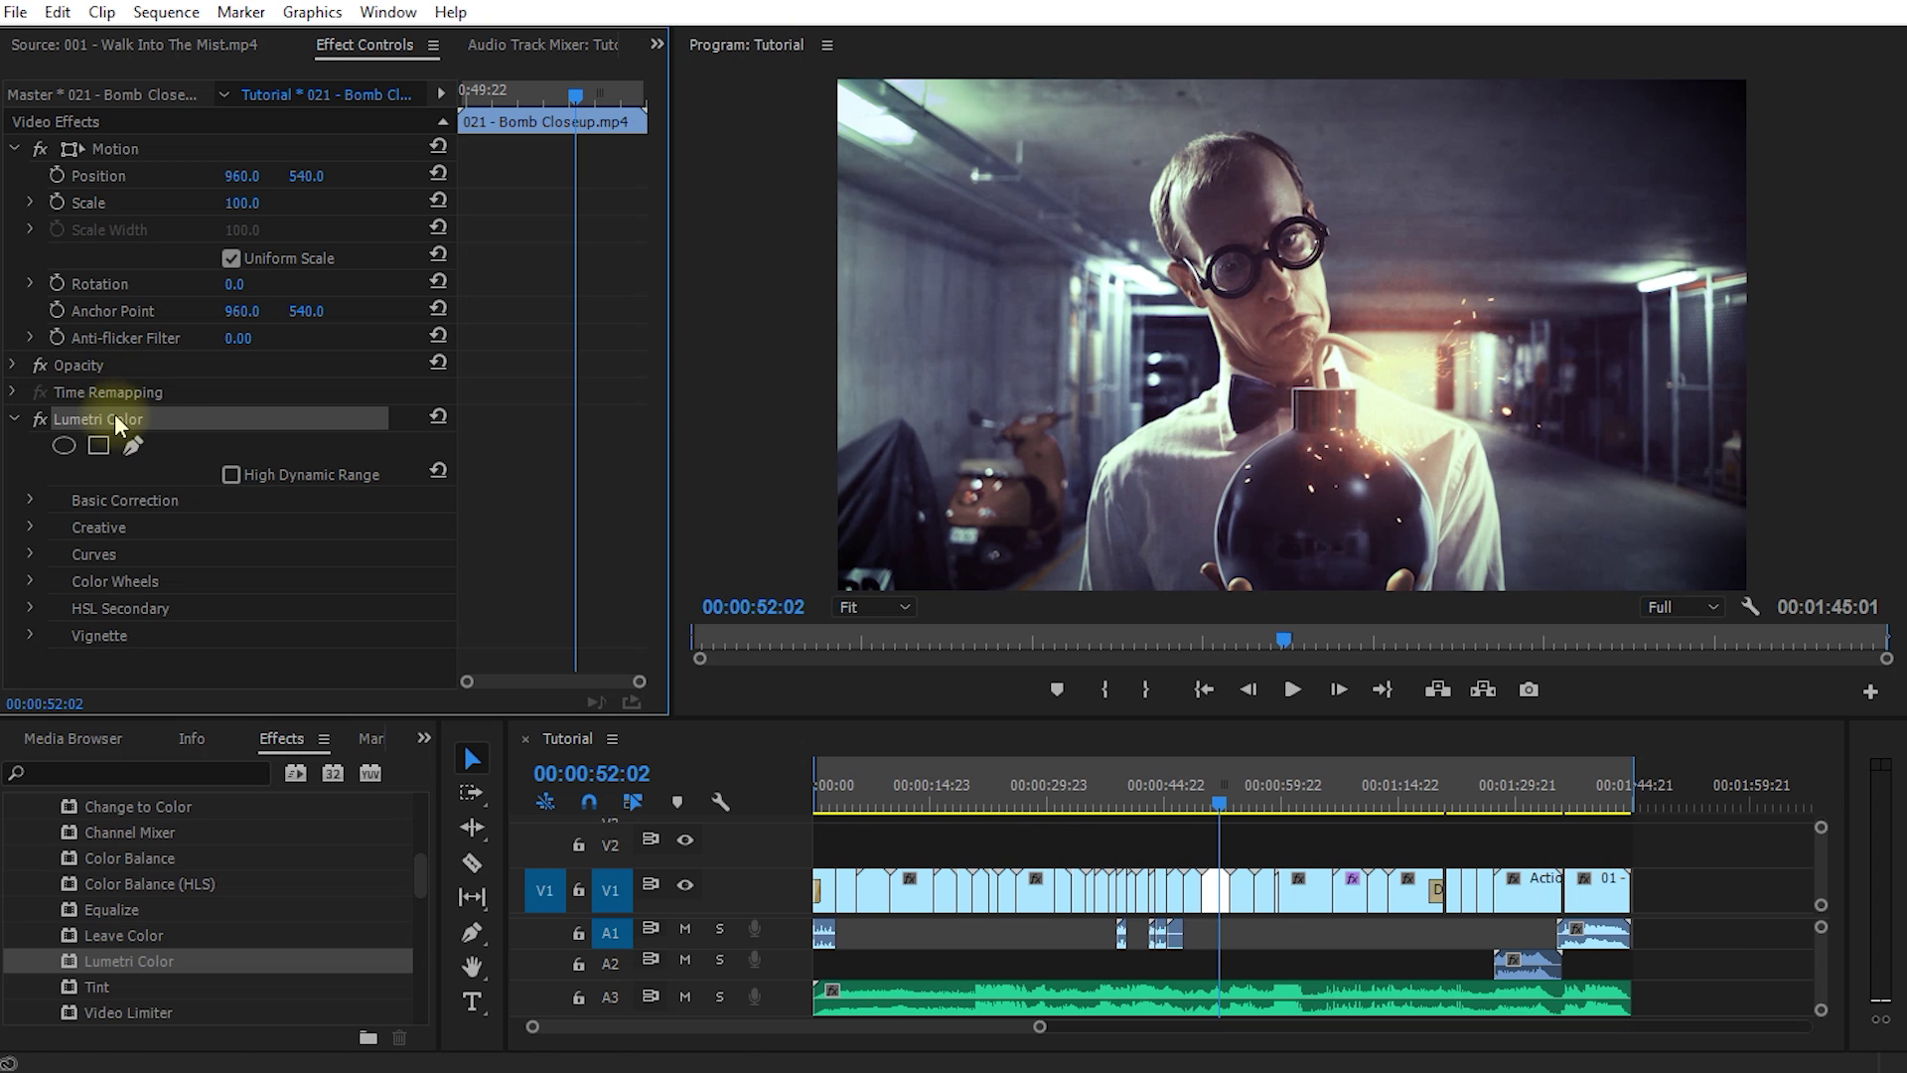
click(1204, 892)
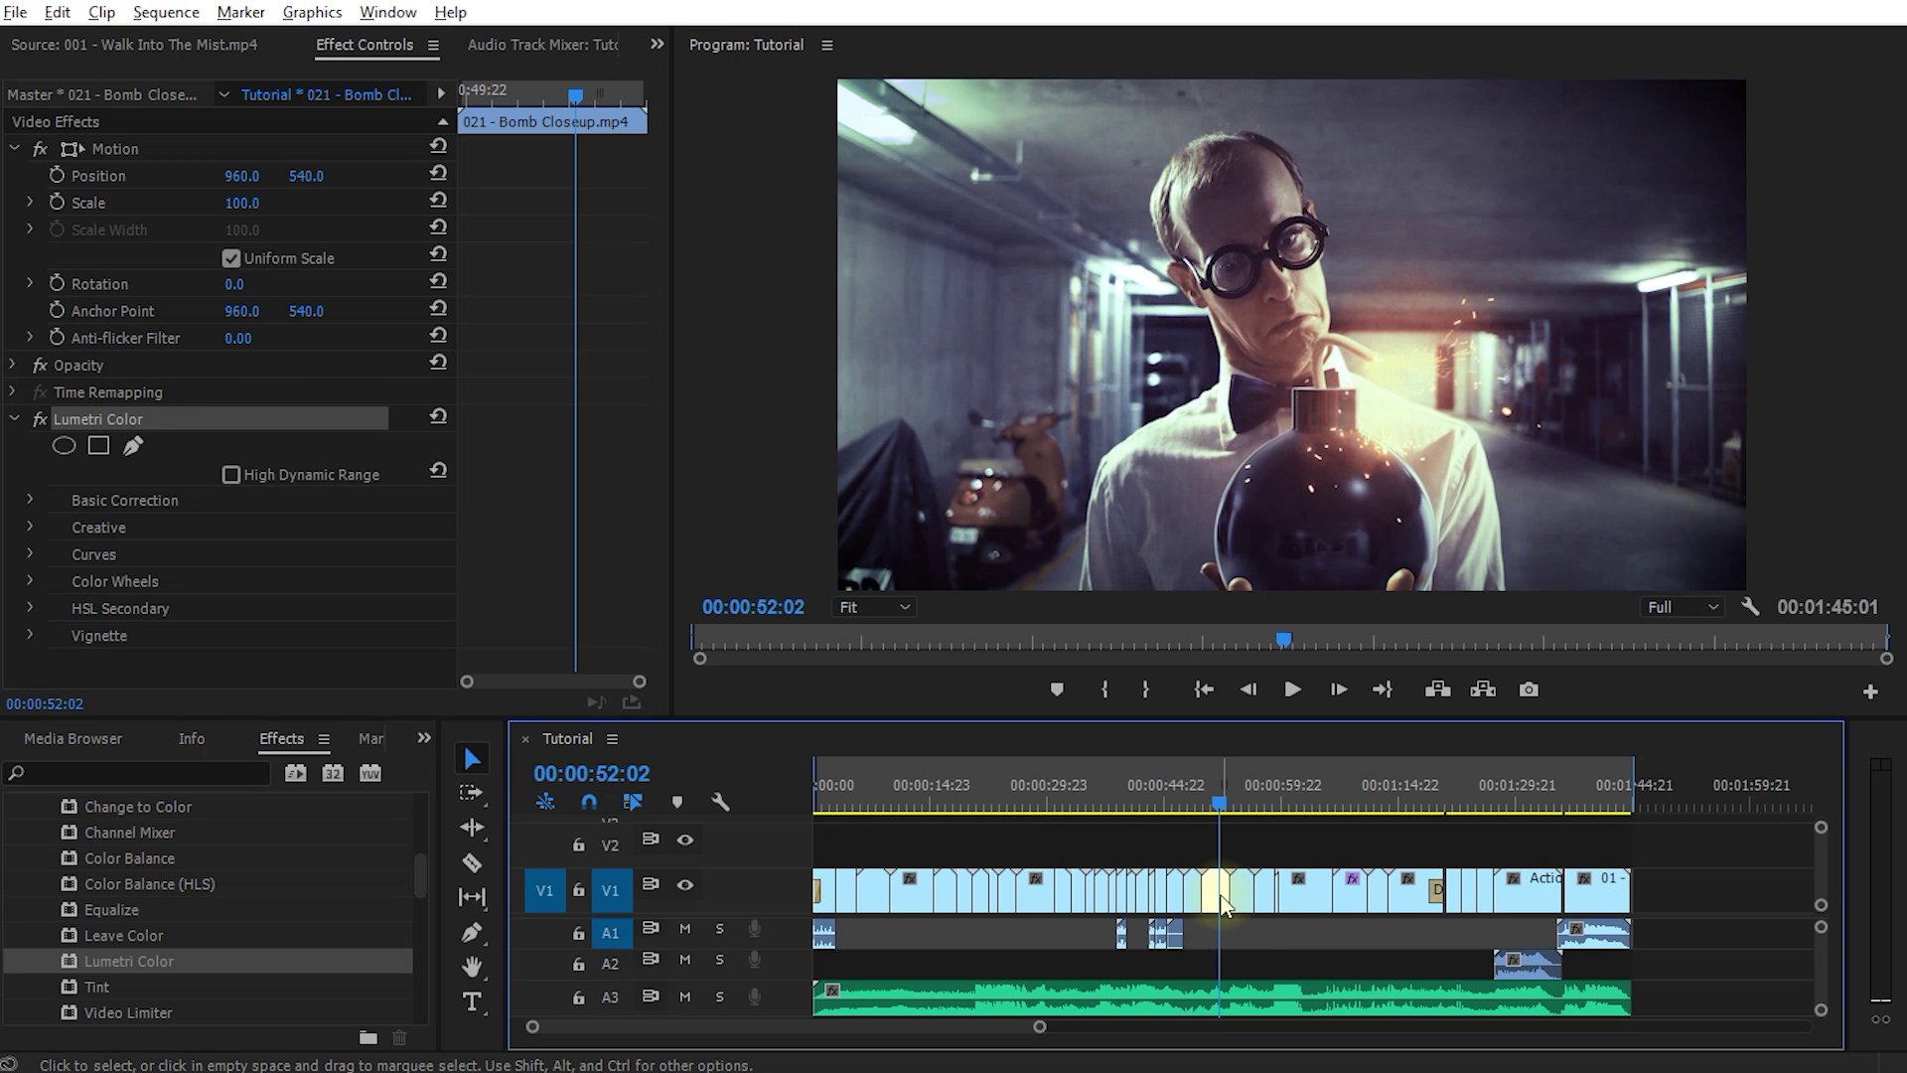
key(=)
scroll(1202, 892, up, 3)
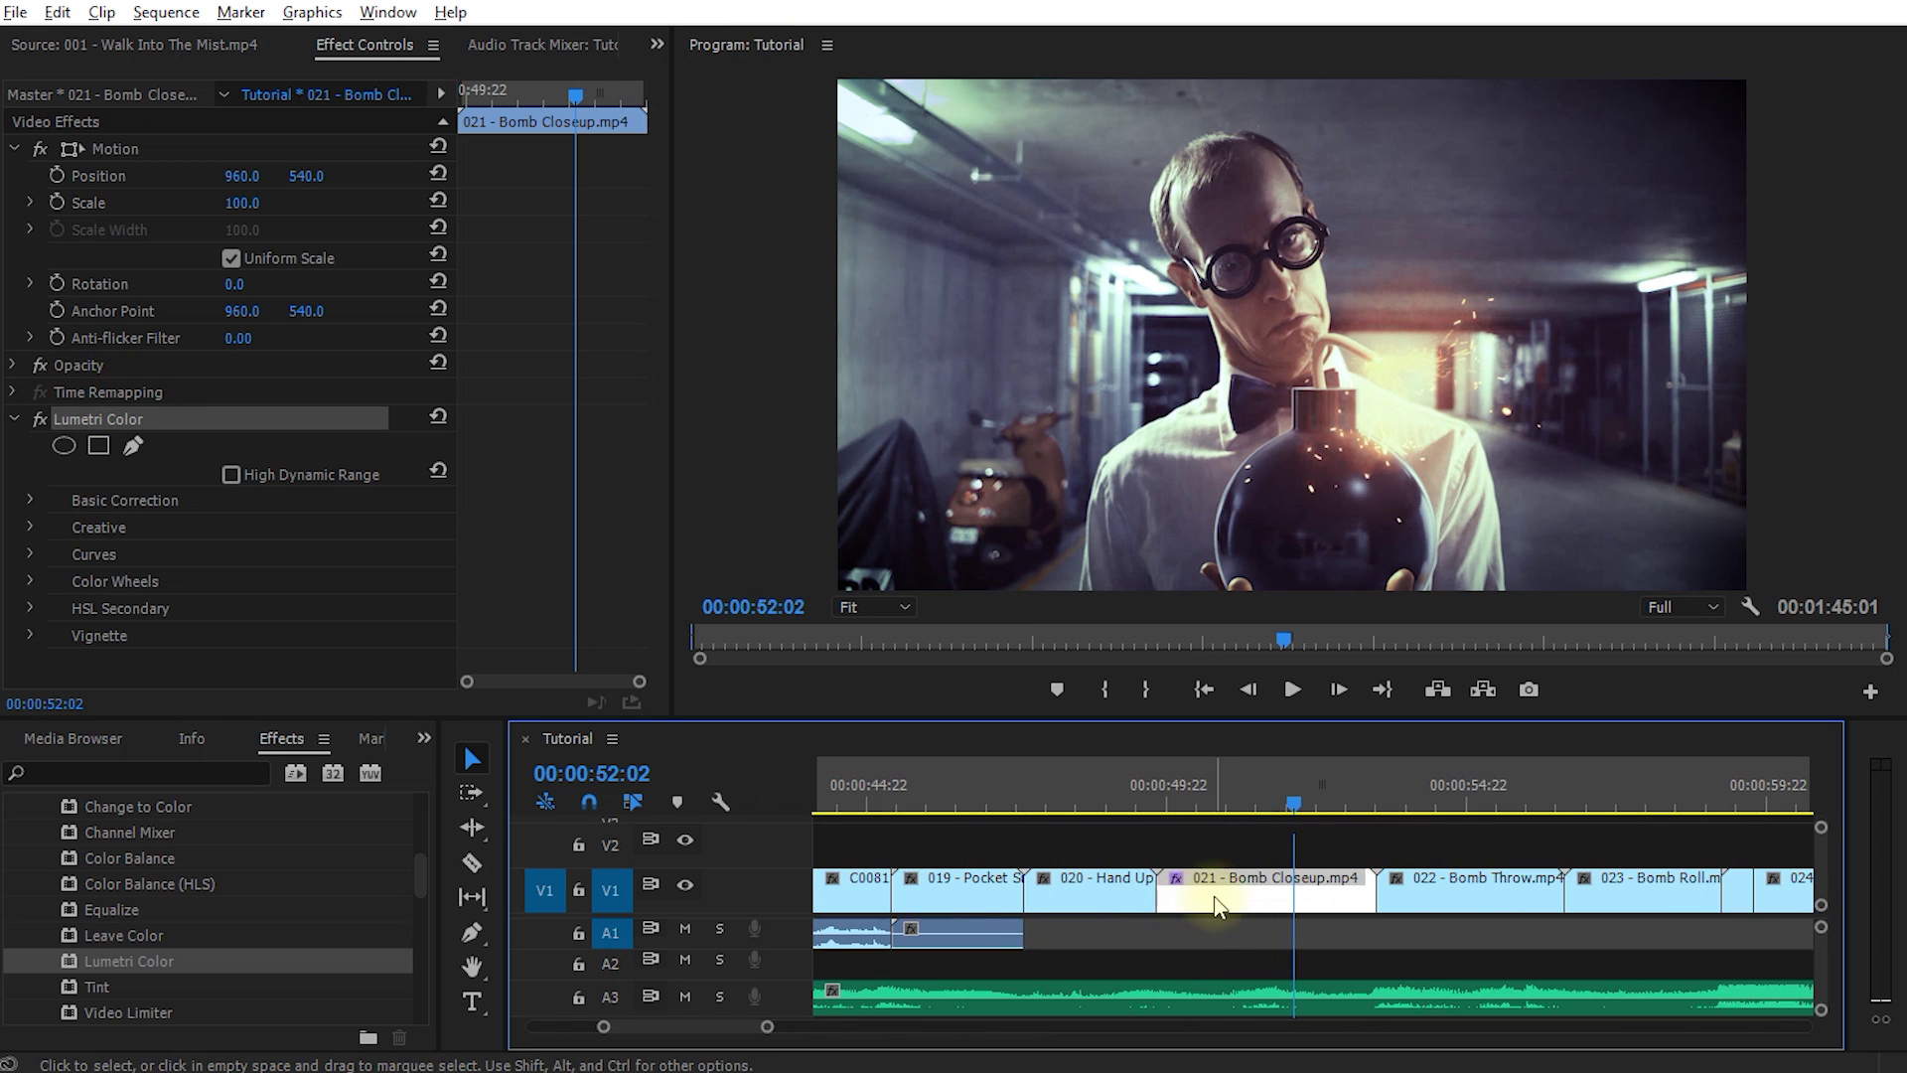
click(40, 421)
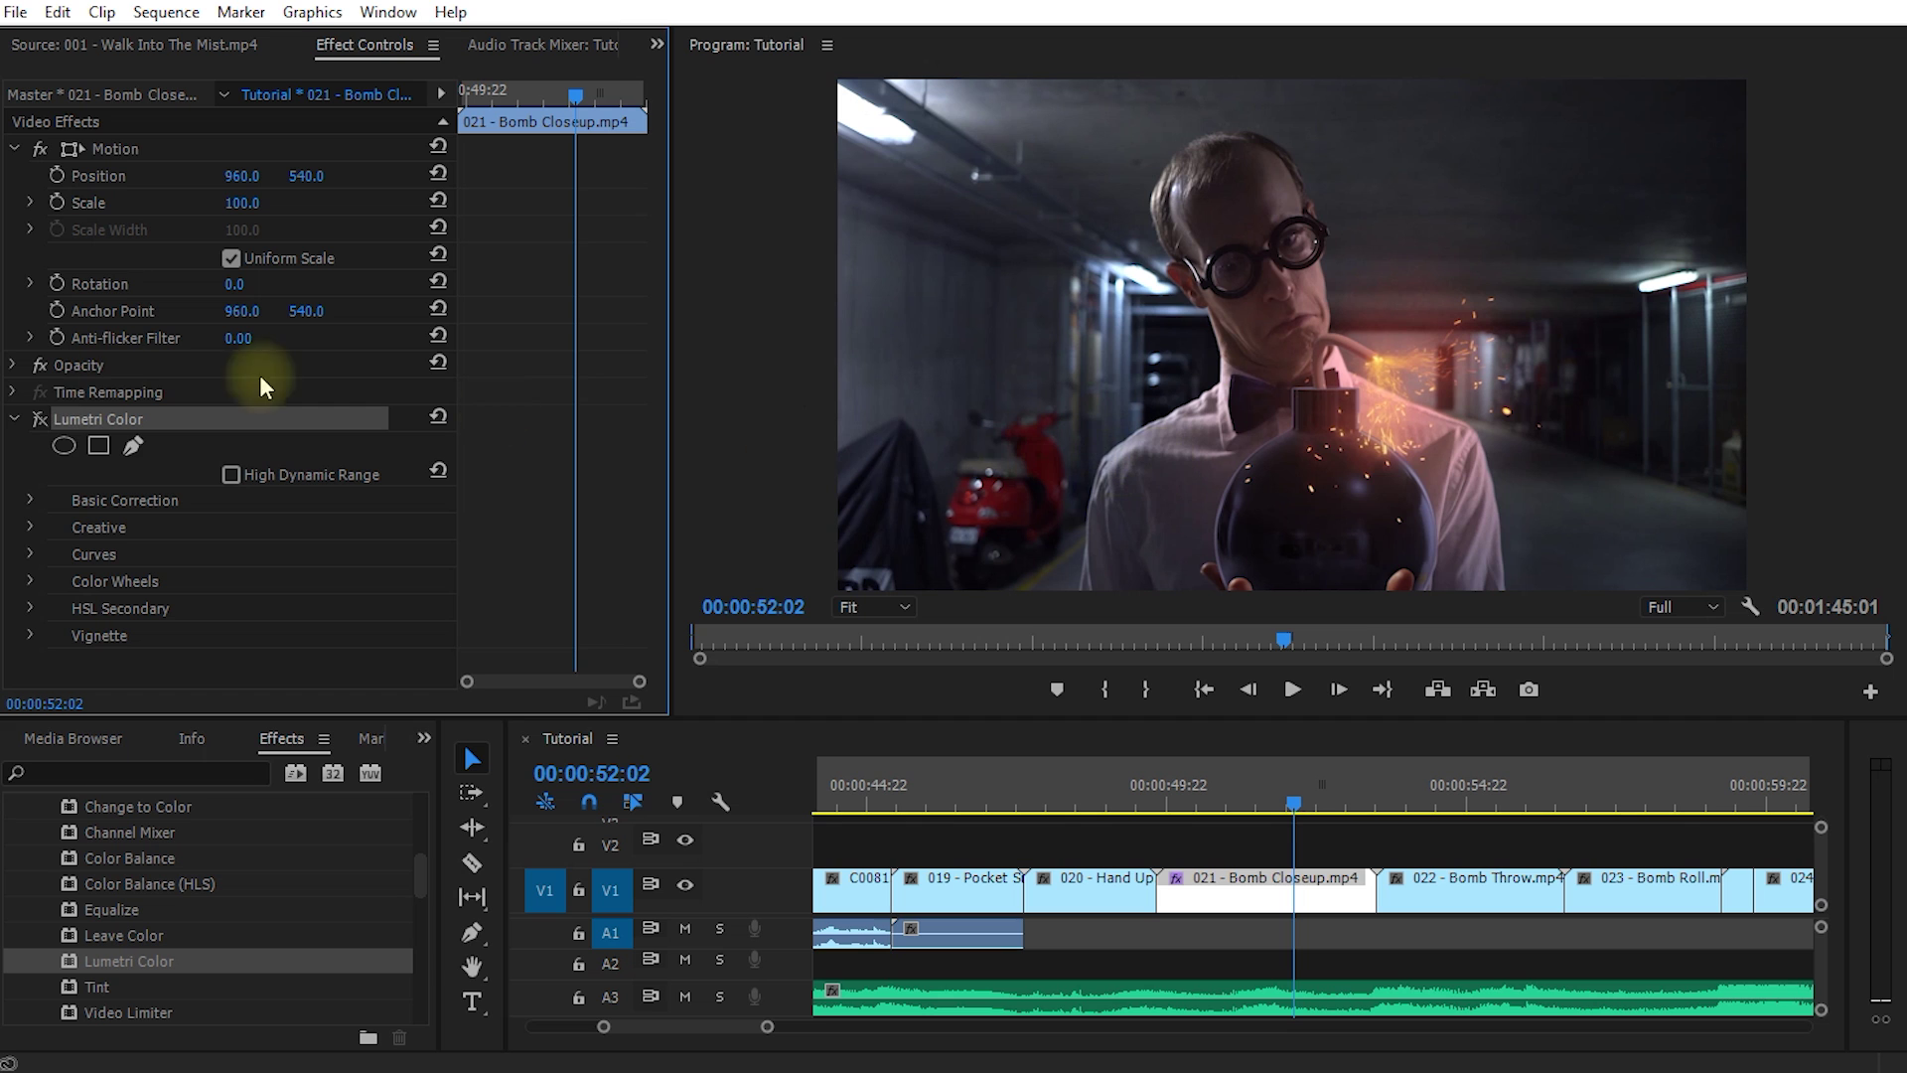
click(45, 423)
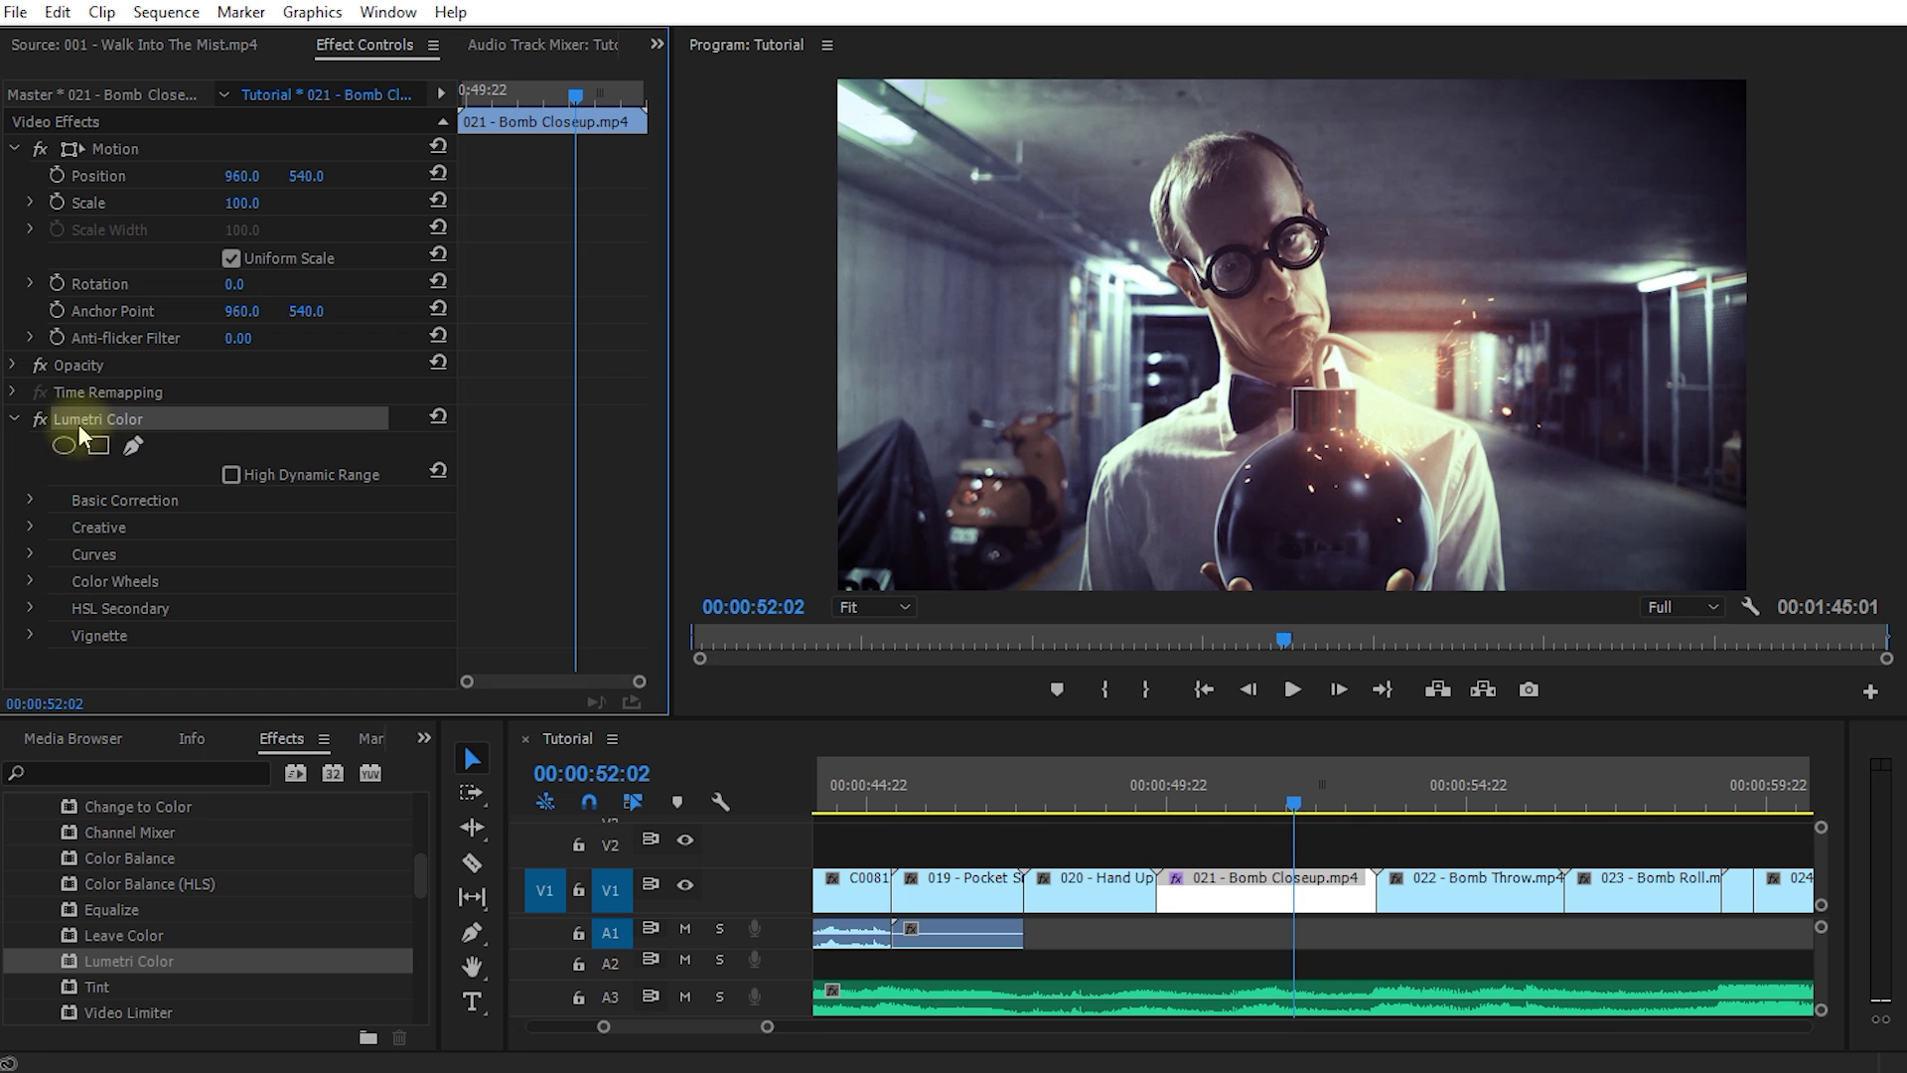
Review the Basic Correction and Creative values of the Lumetri Color effect in the clip's effect controls.
click(30, 501)
scroll(115, 444, down, 4)
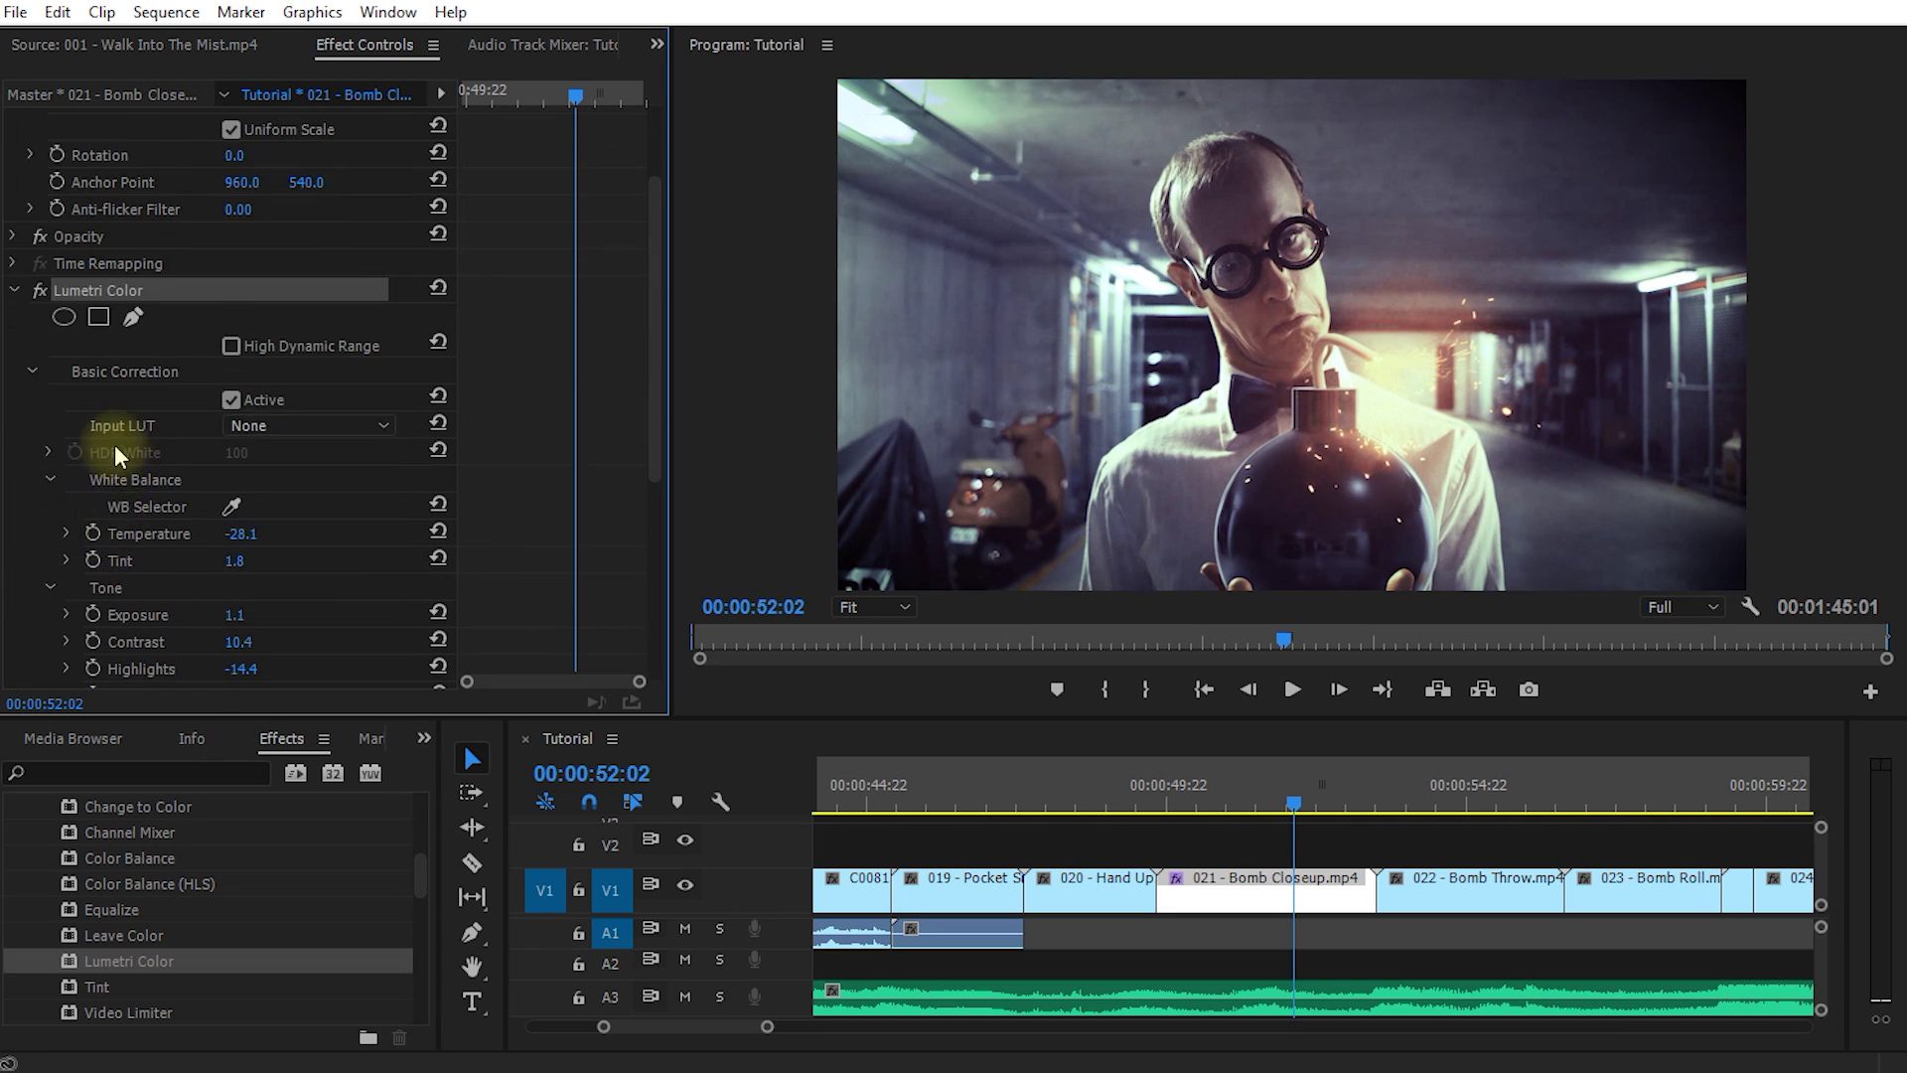
scroll(163, 451, down, 2)
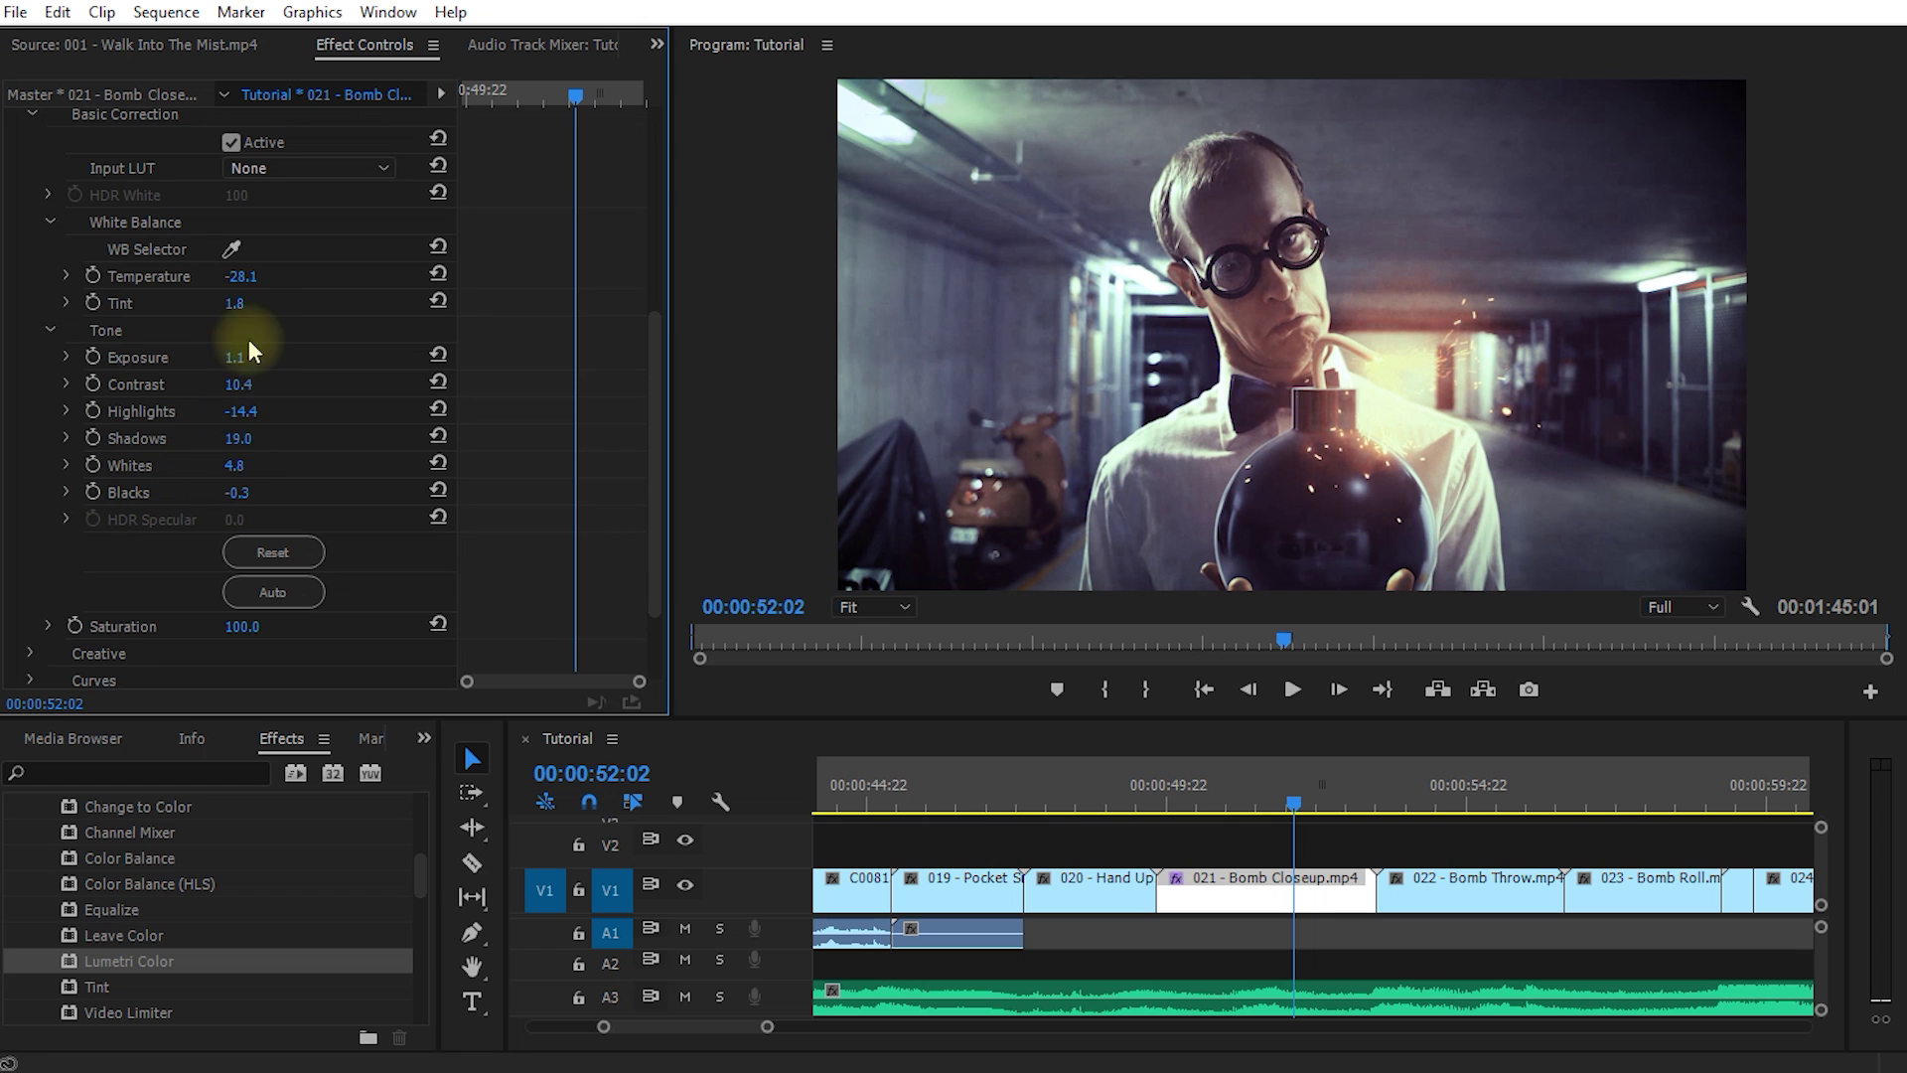
scroll(135, 499, down, 1)
click(31, 534)
scroll(141, 523, down, 2)
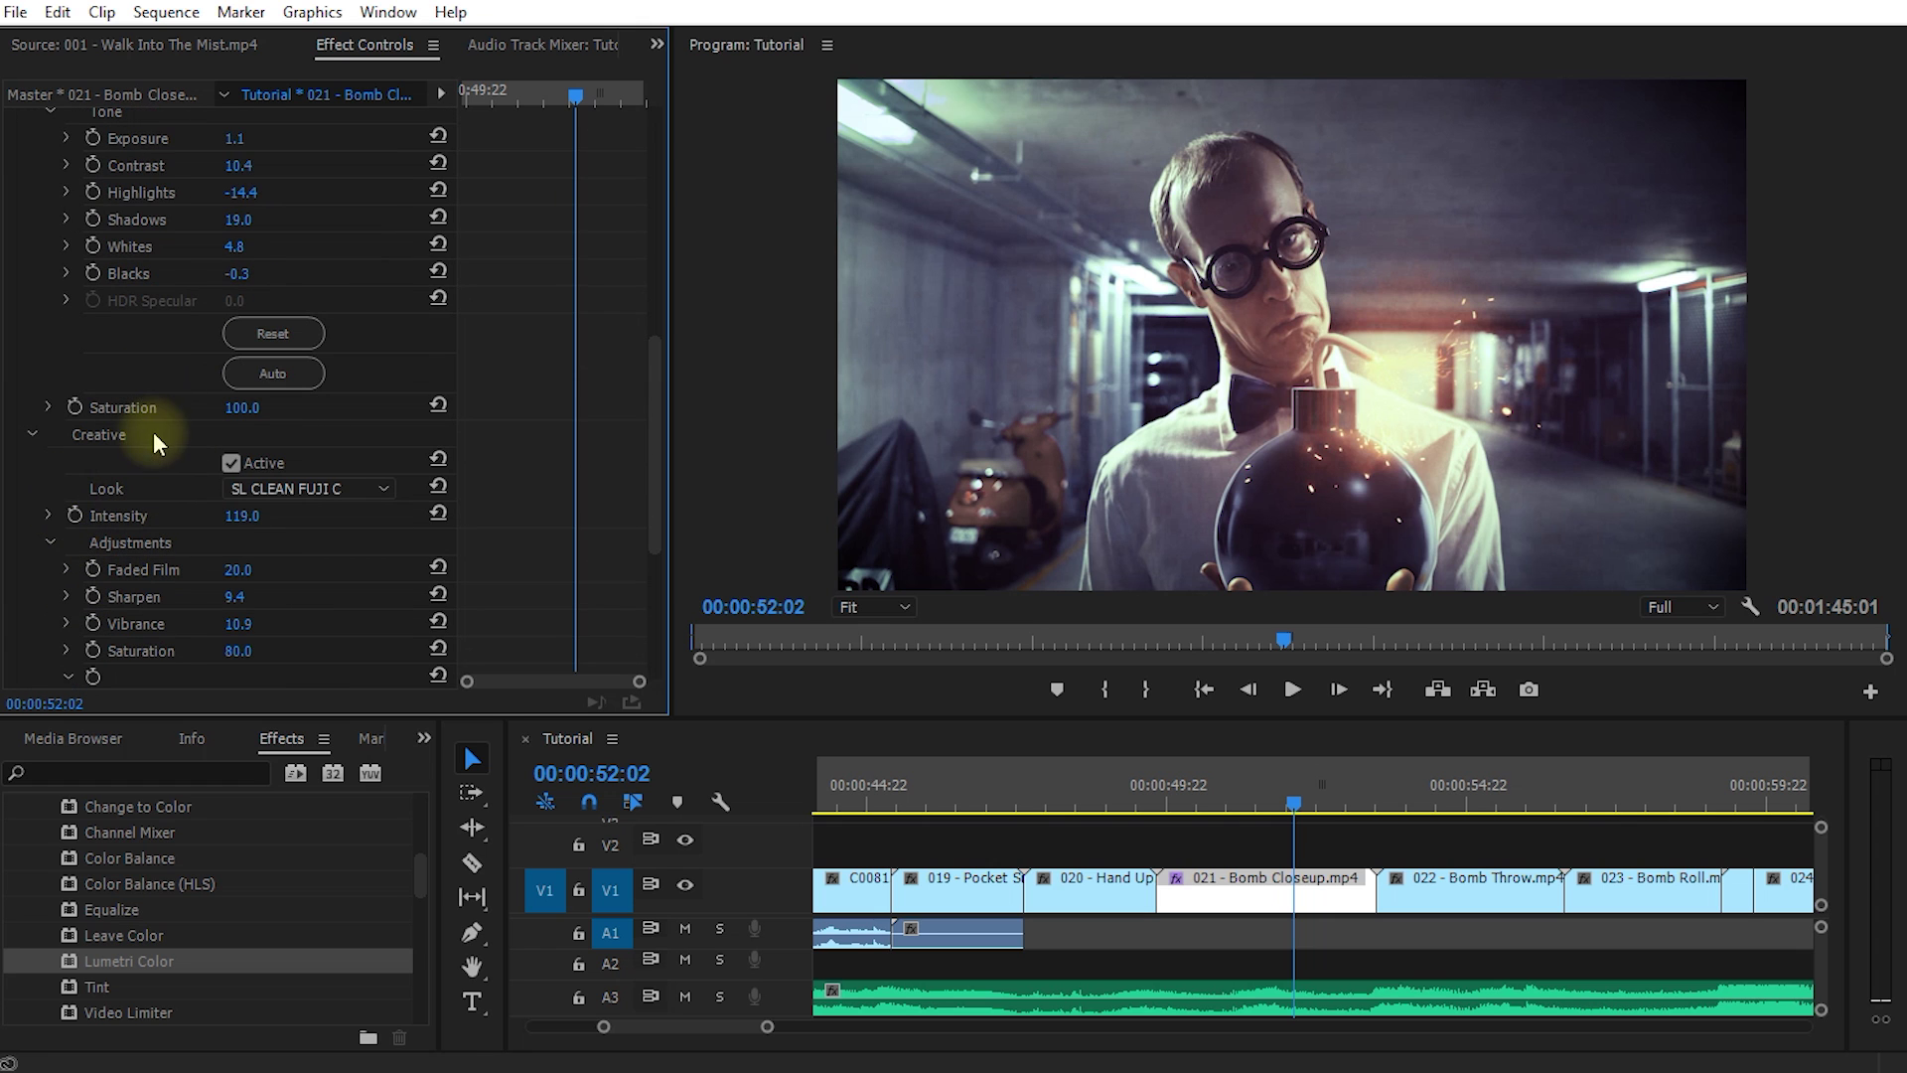
Reopen the Lumetri Color window and inspect the clip's Basic Correction and Creative settings there.
click(387, 14)
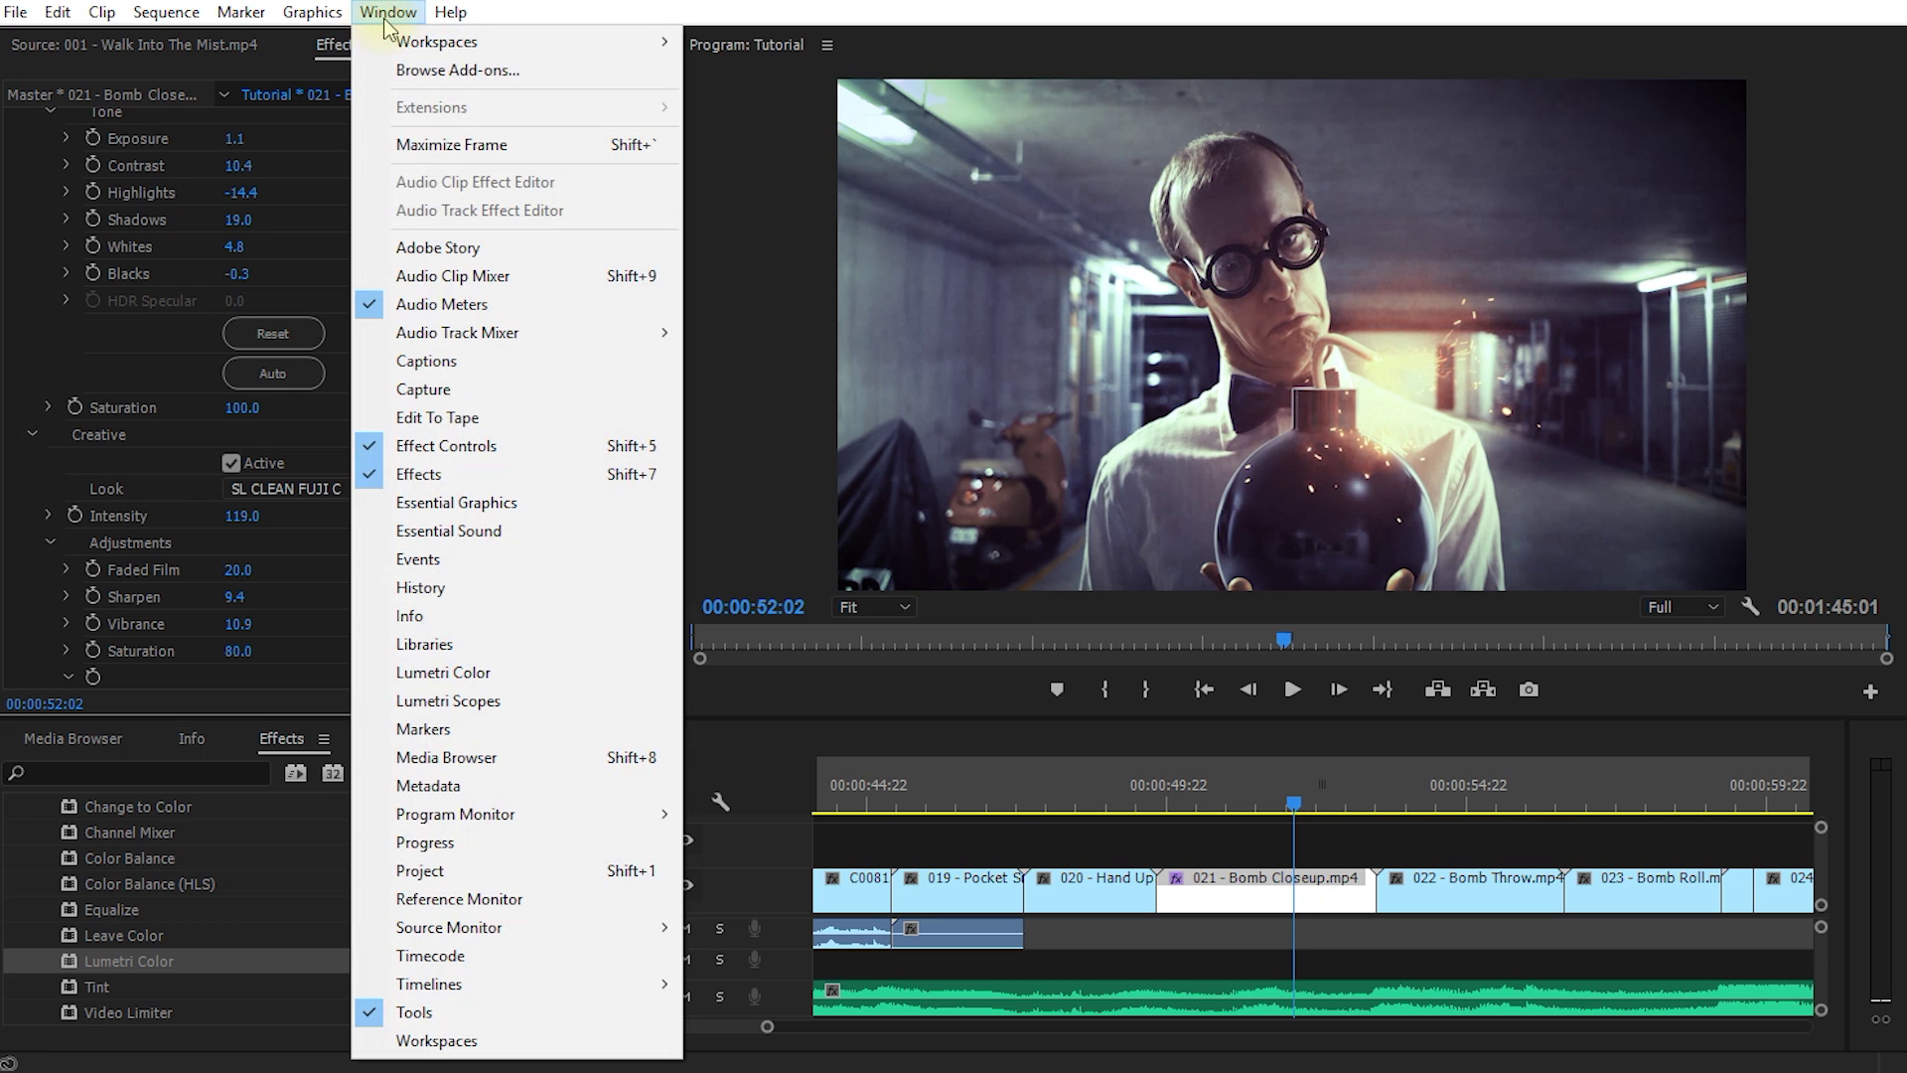
click(407, 672)
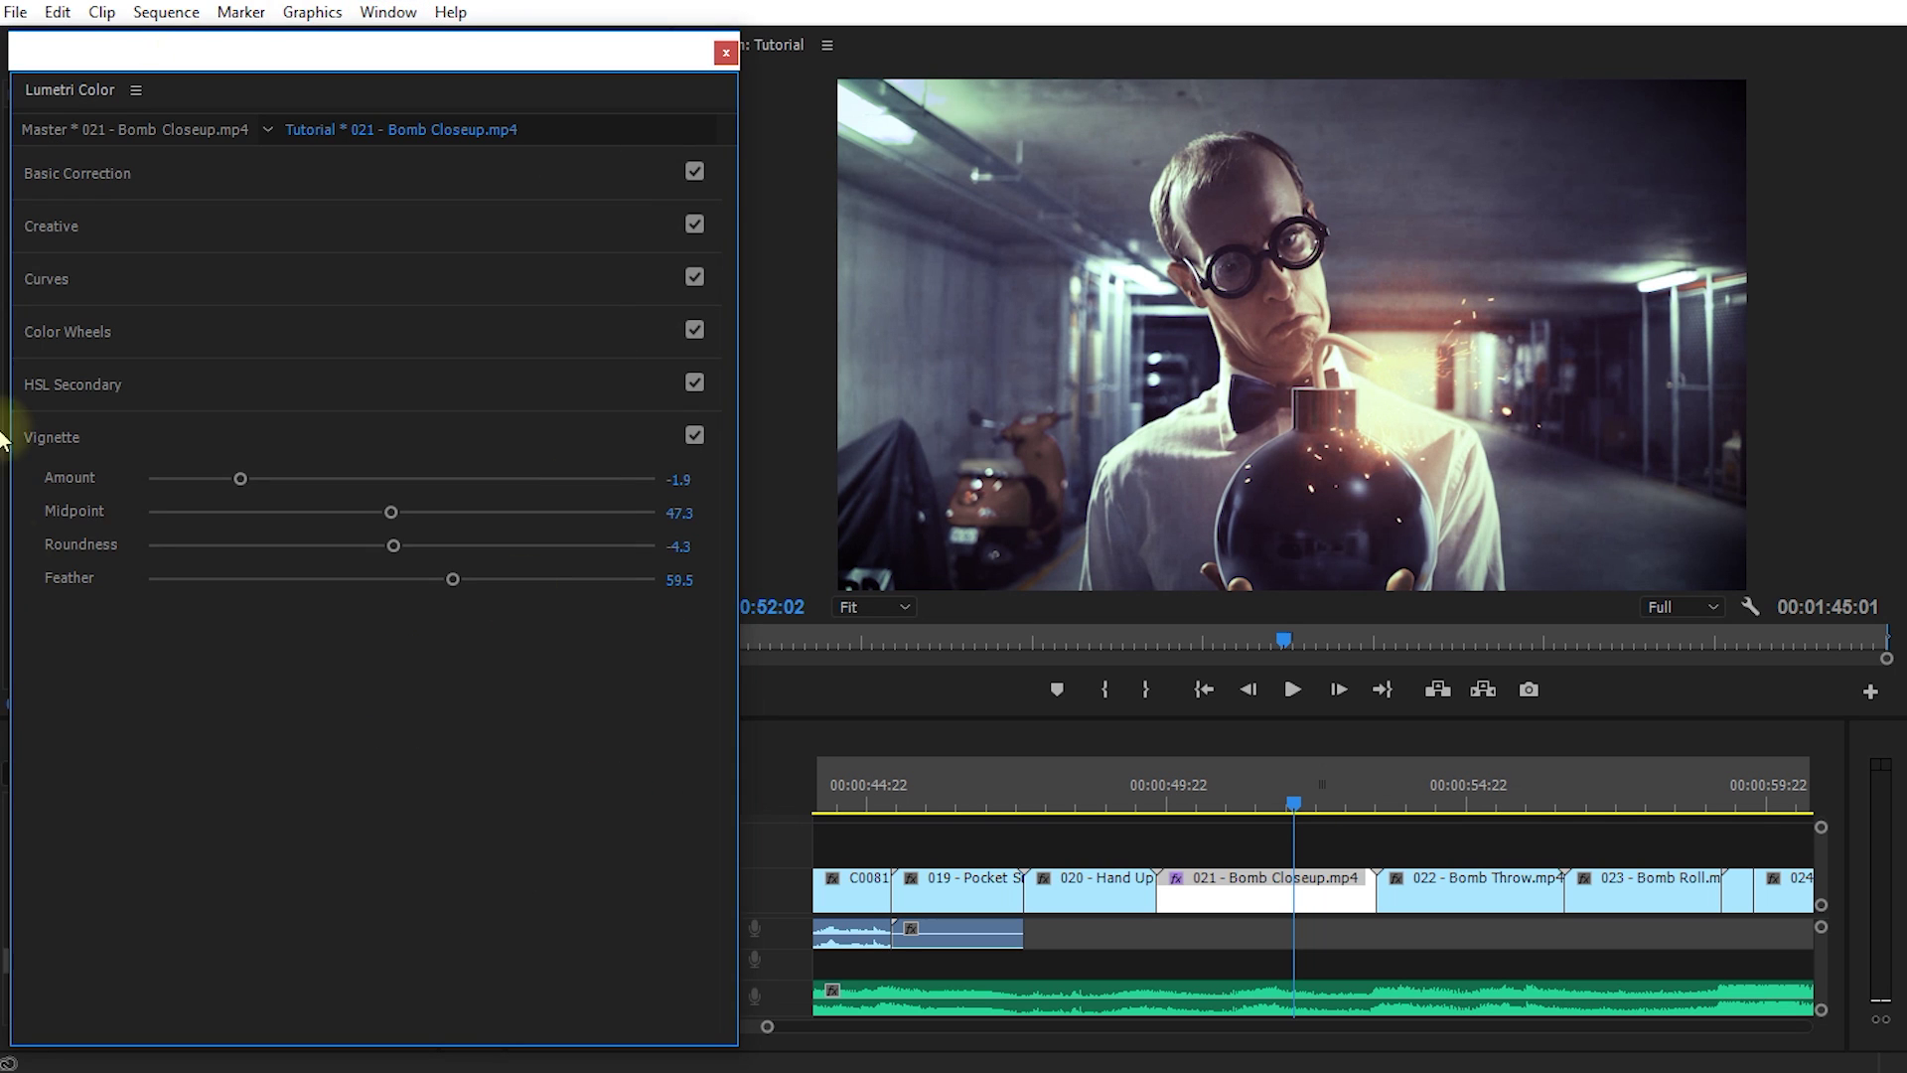
click(137, 179)
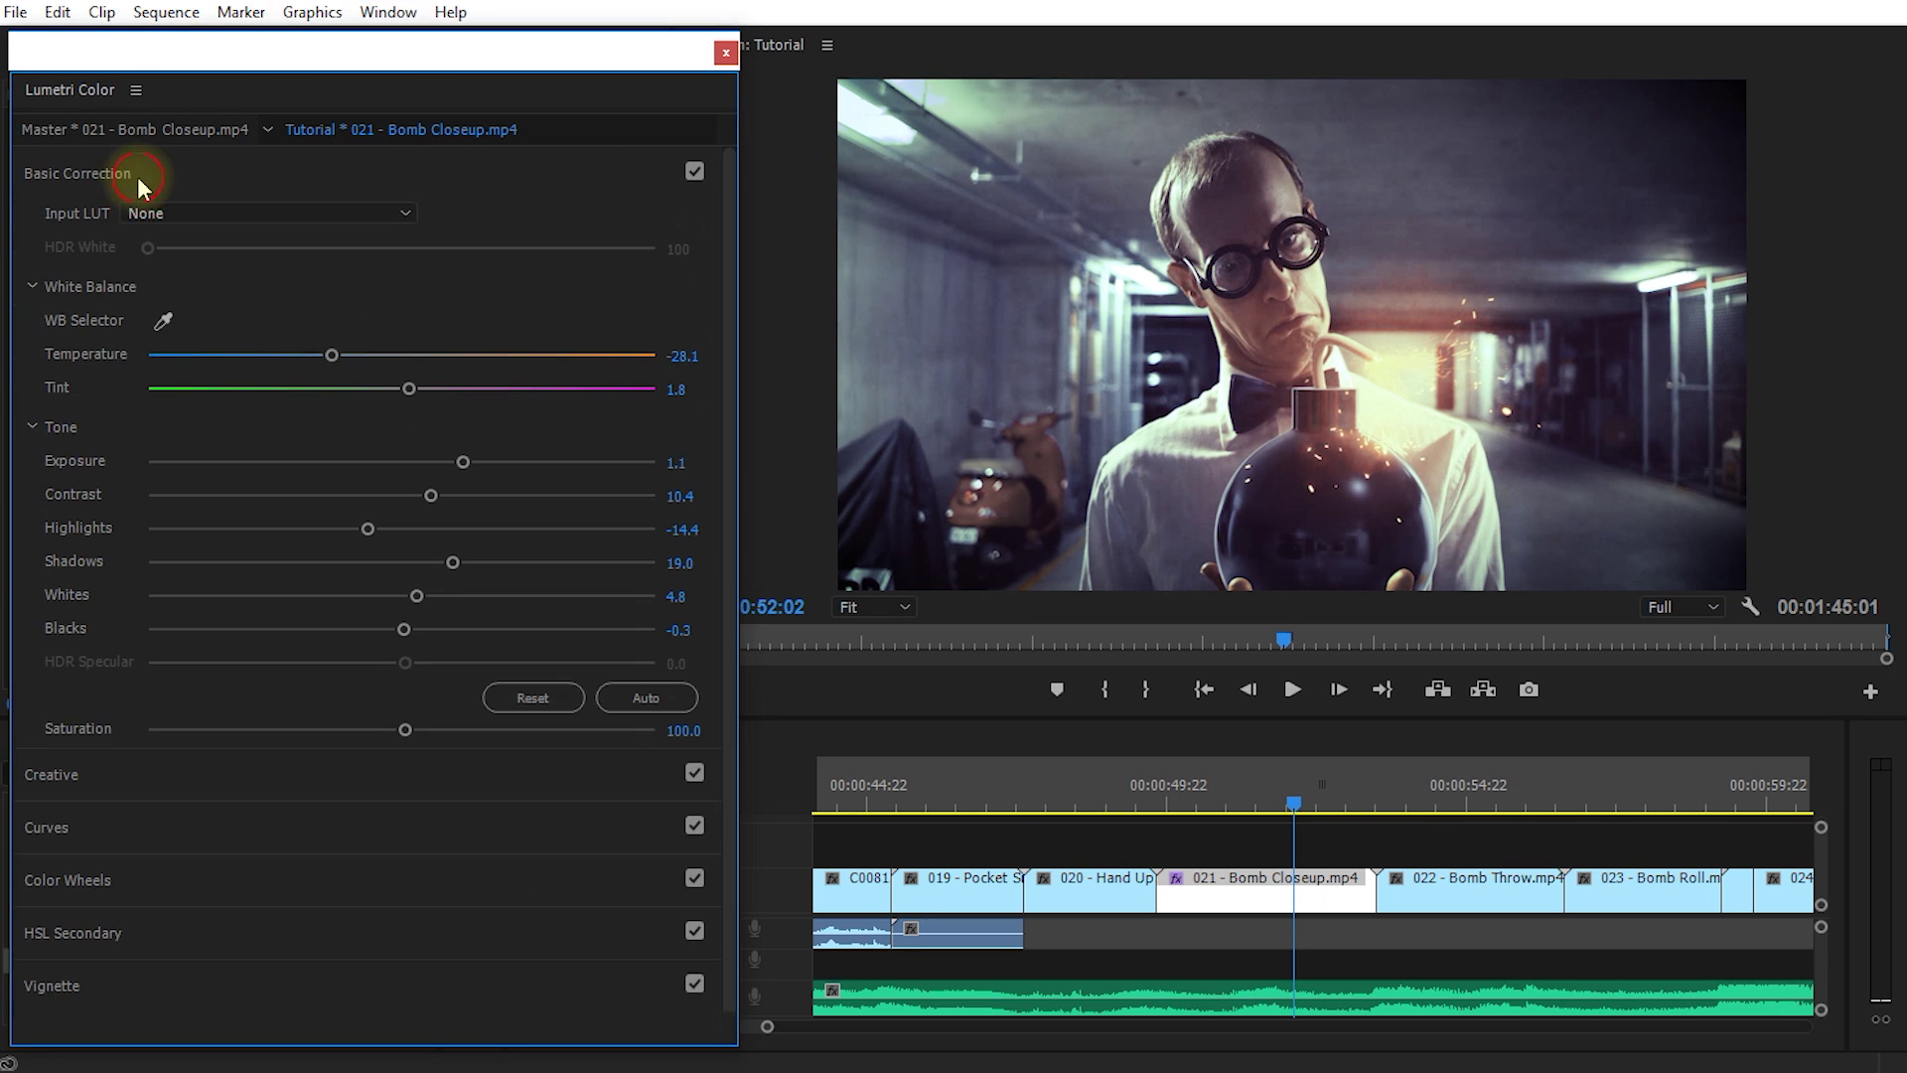
click(177, 772)
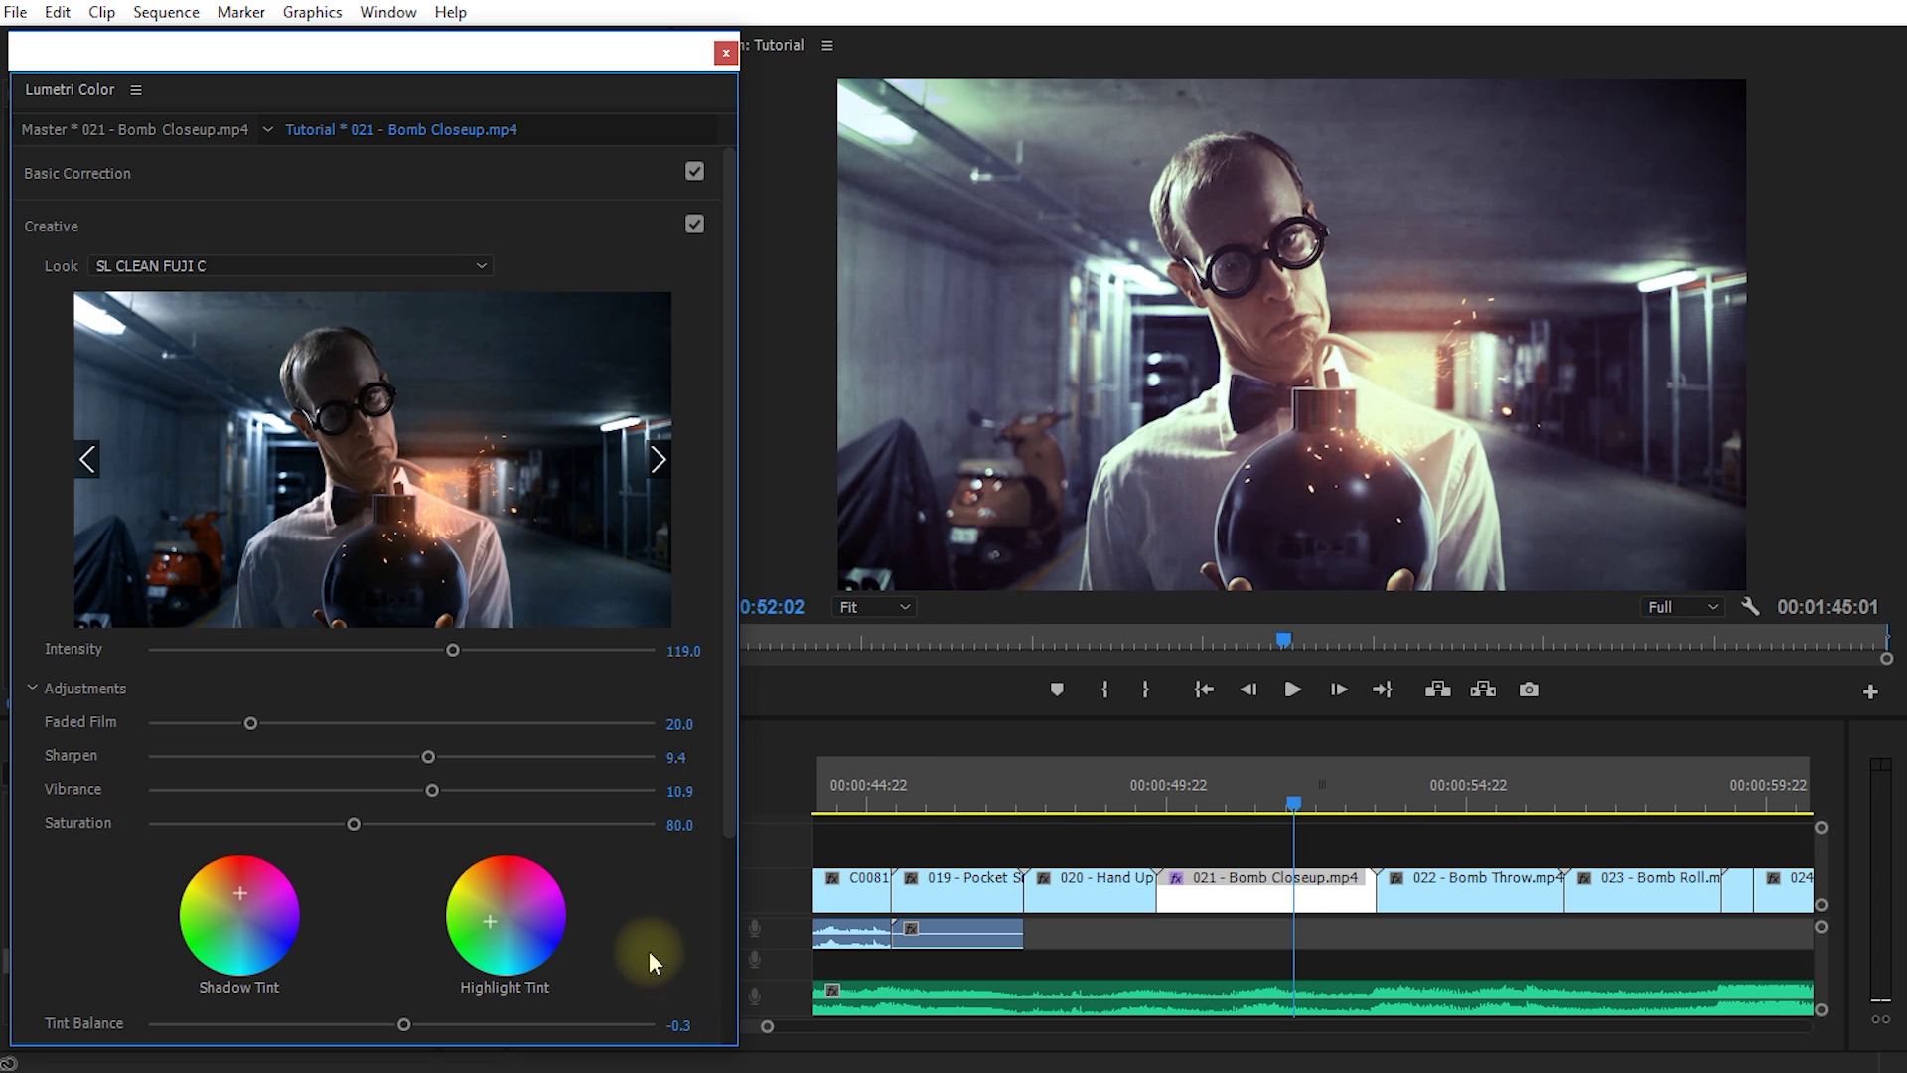